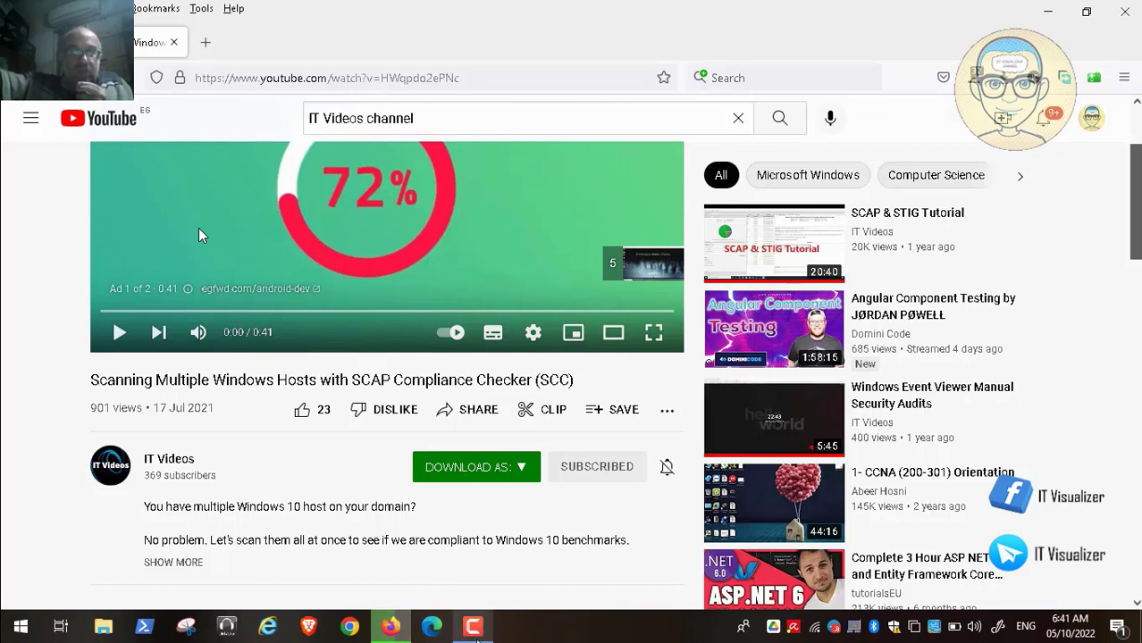
pyautogui.click(473, 626)
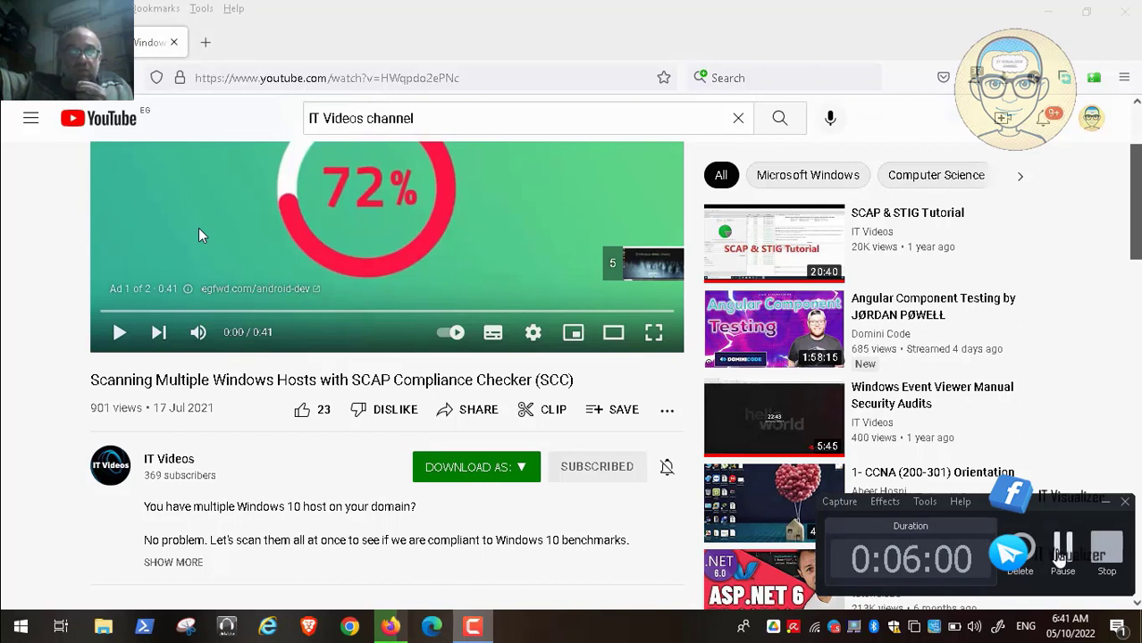
pyautogui.click(1061, 551)
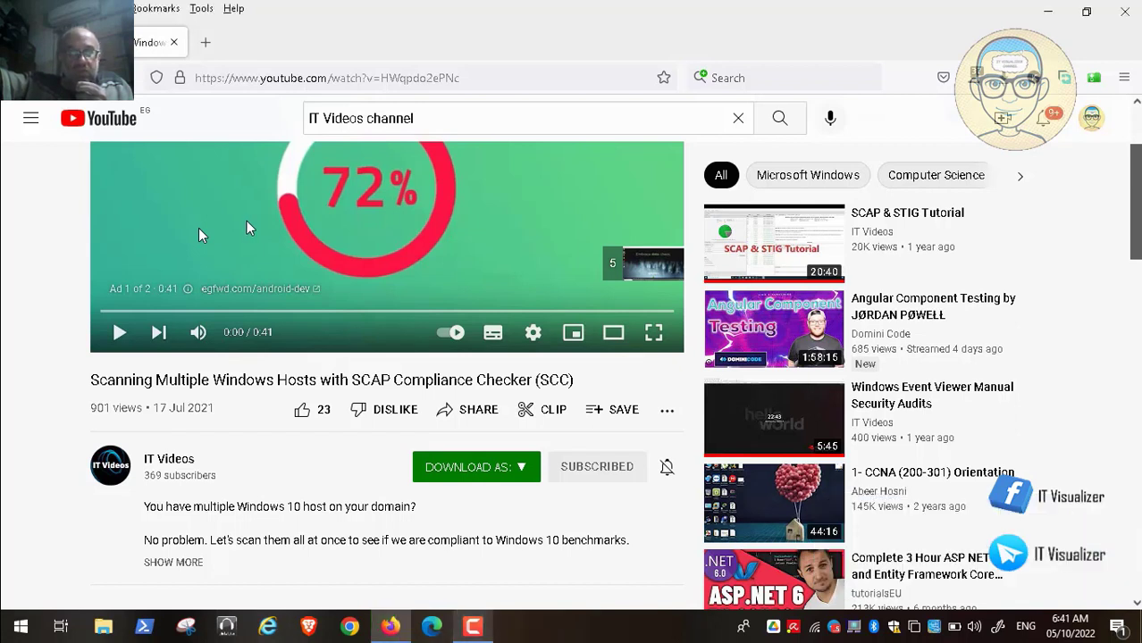
# Close the YouTube page and power on the Windows11 virtual machine in VMware Workstation
pyautogui.click(173, 44)
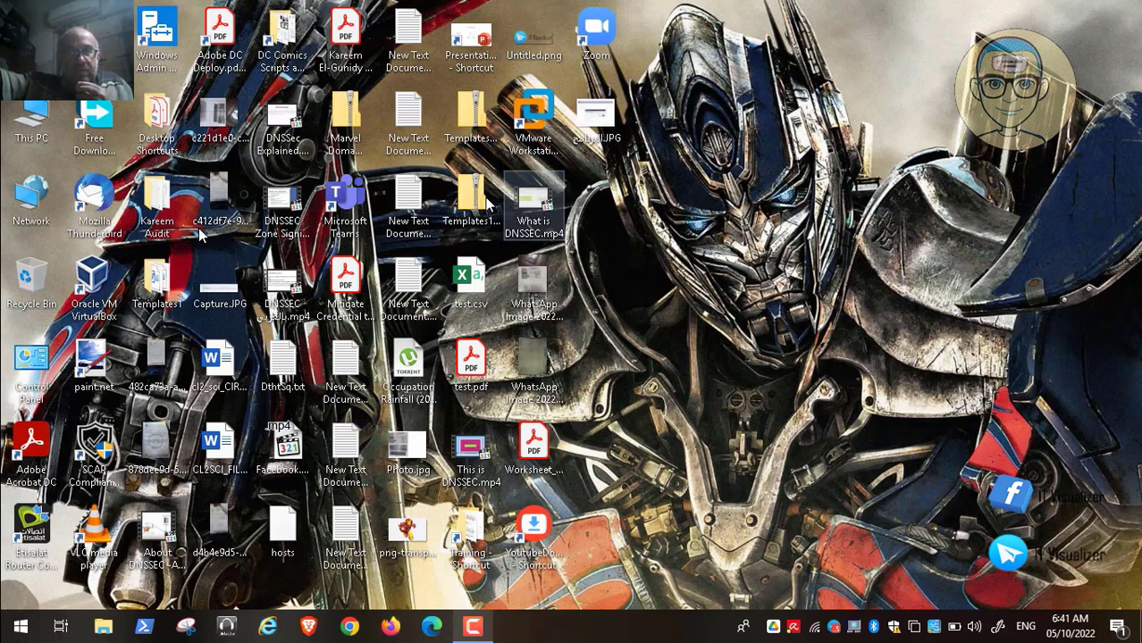
pyautogui.doubleClick(531, 124)
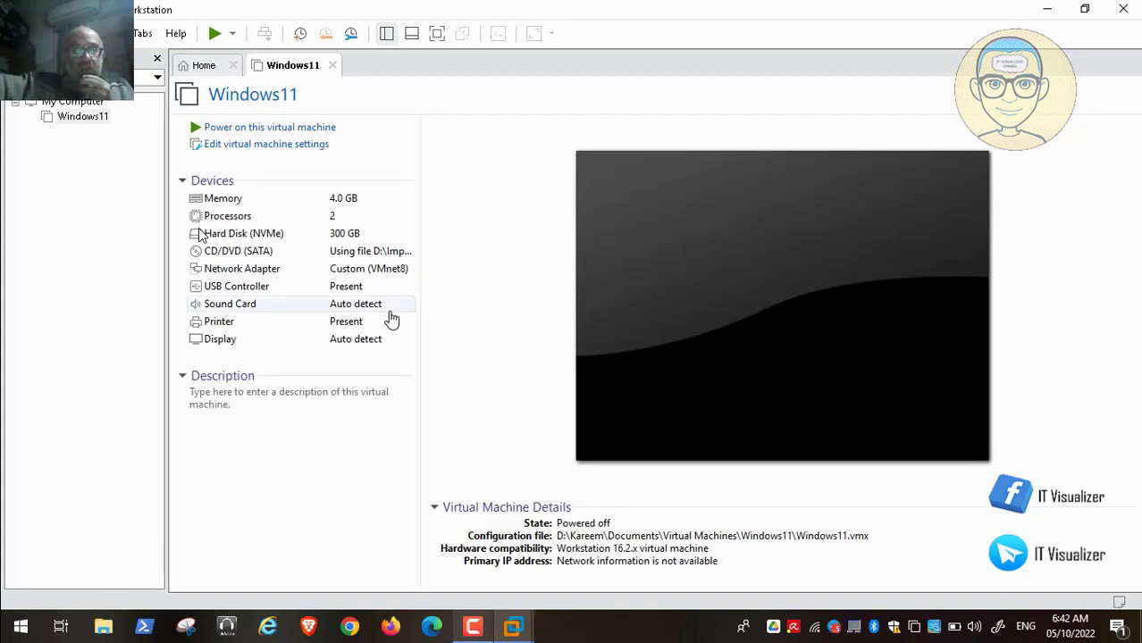
pyautogui.click(285, 132)
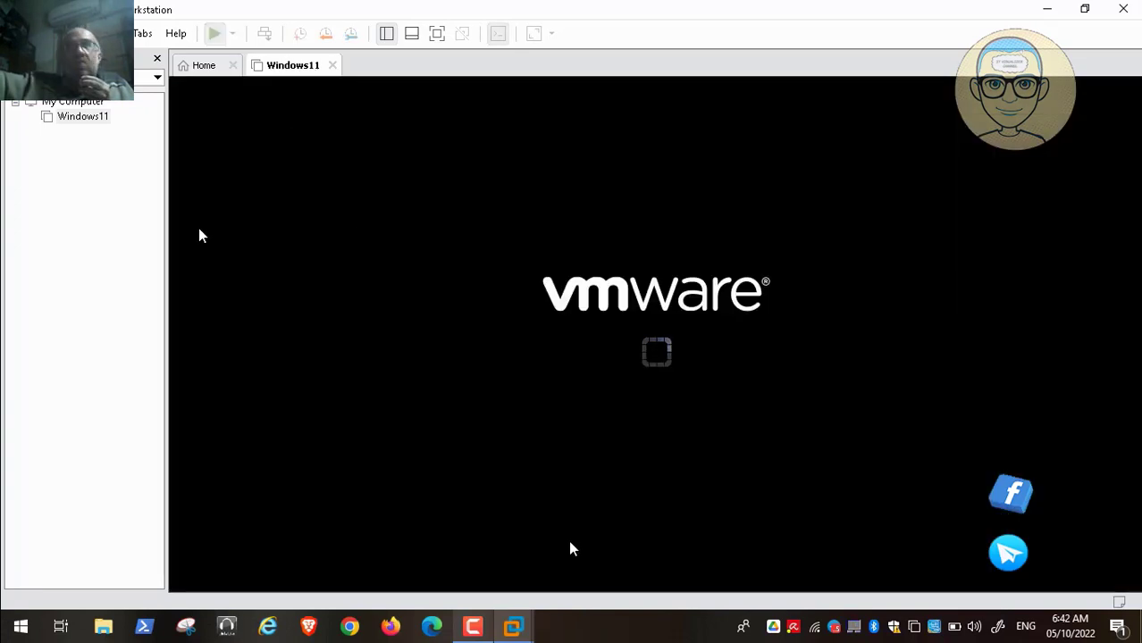
pyautogui.click(483, 626)
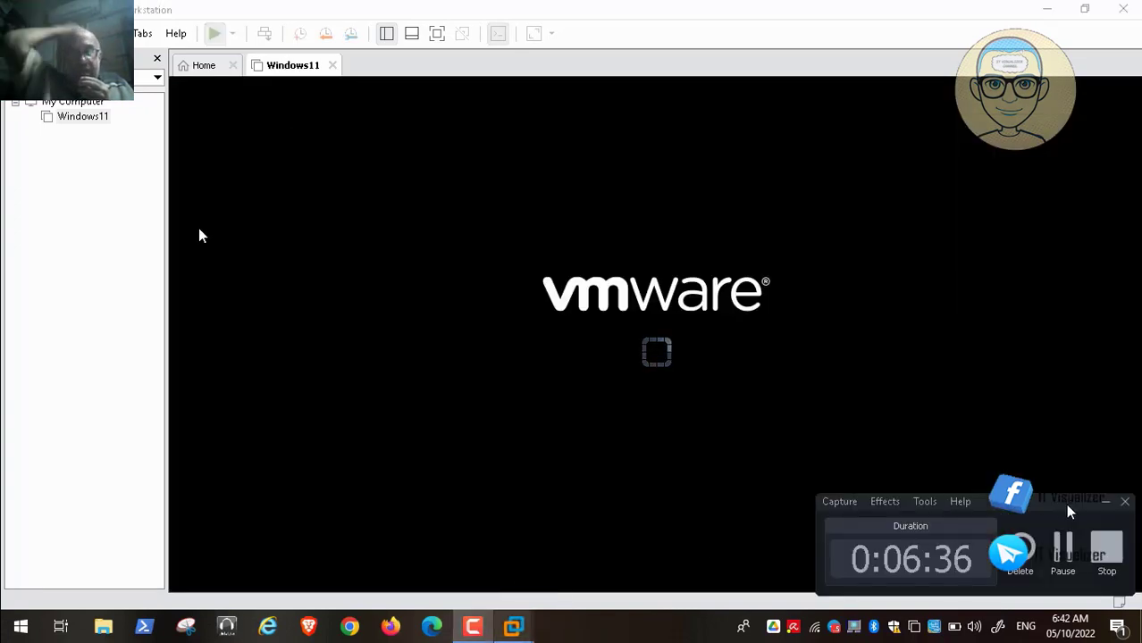
pyautogui.click(1075, 555)
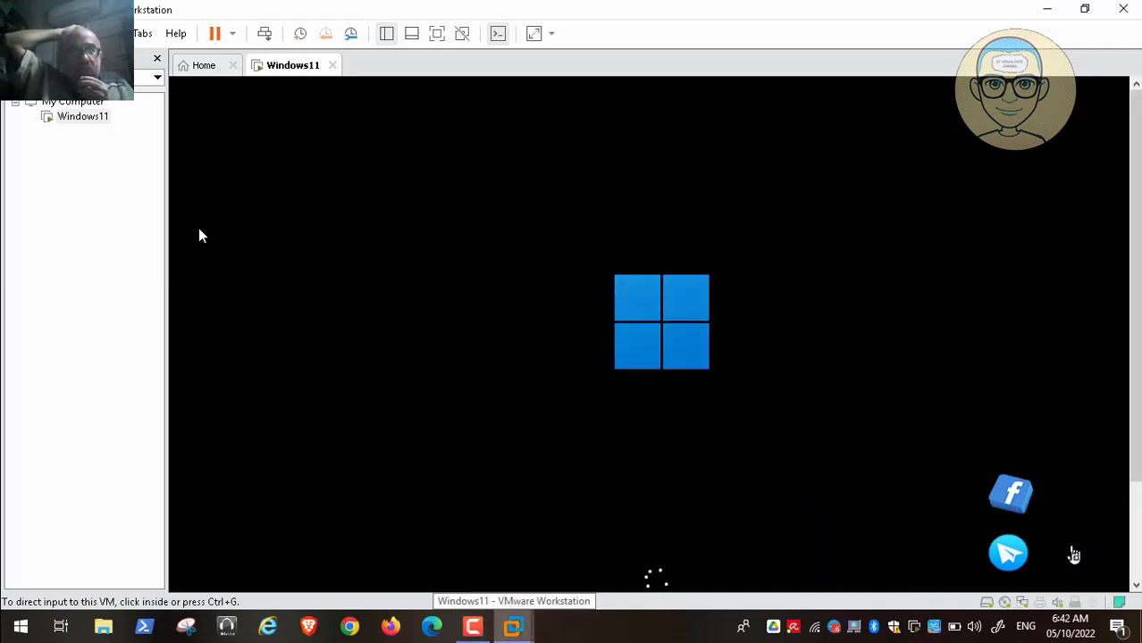
pyautogui.click(473, 627)
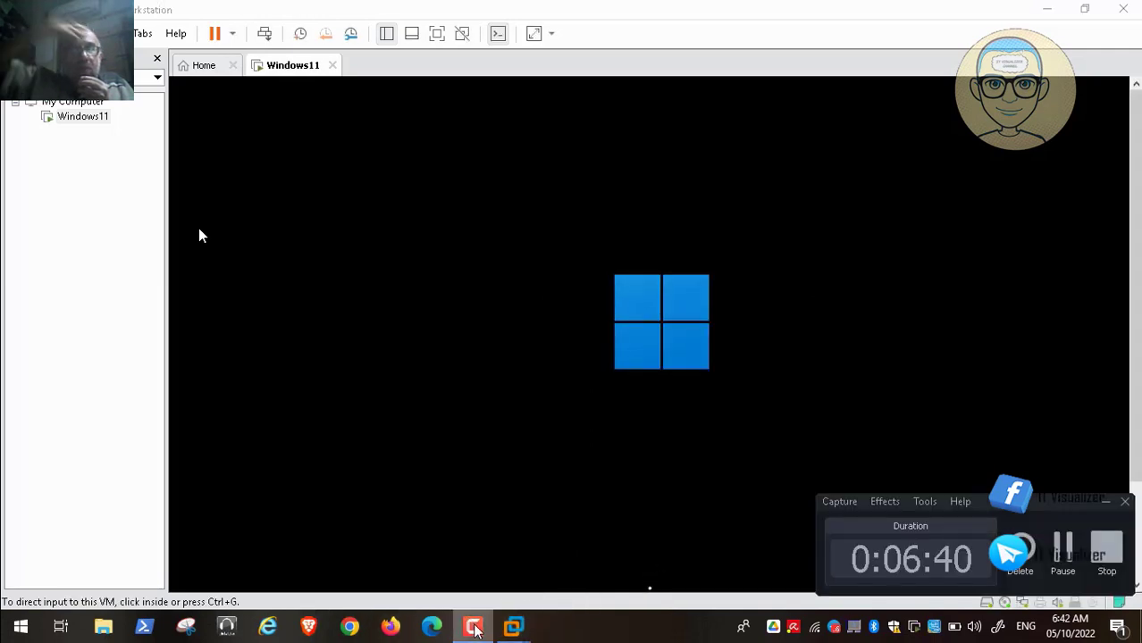
pyautogui.click(1064, 550)
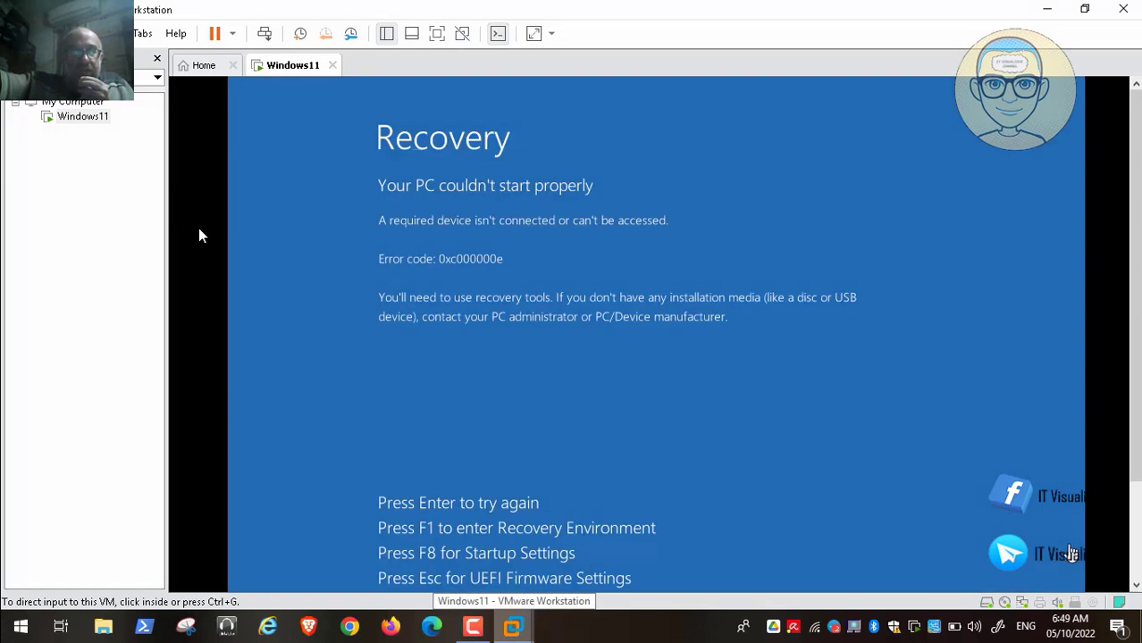
# Retry starting Windows in the virtual machine from the Recovery screen
pyautogui.click(1135, 586)
pyautogui.moveTo(35, 621)
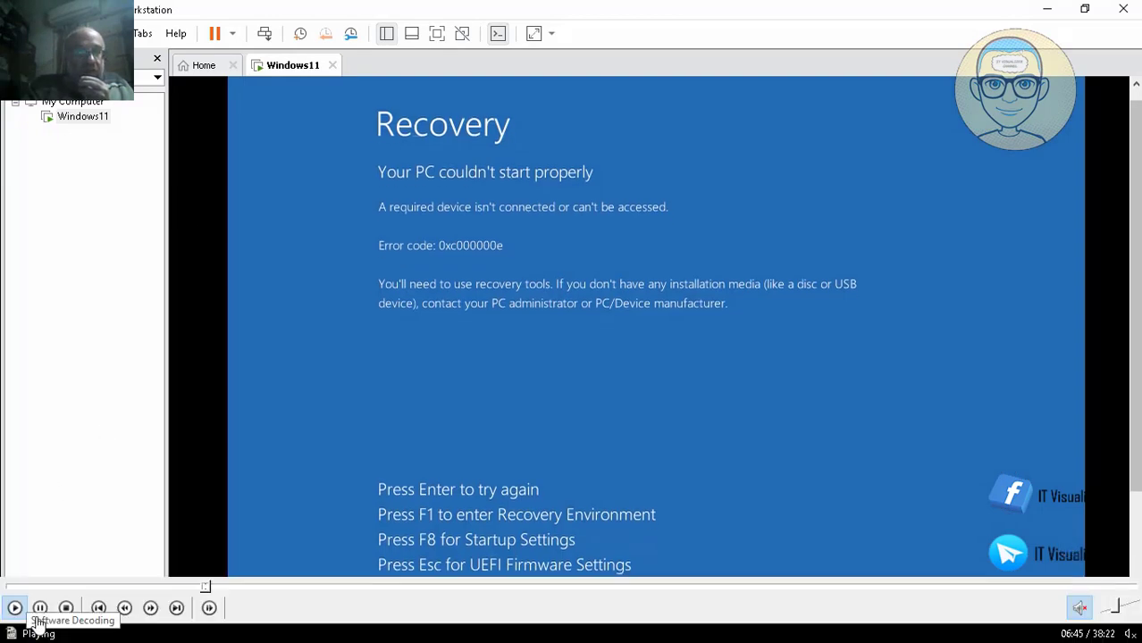
pyautogui.click(1136, 586)
pyautogui.click(1136, 585)
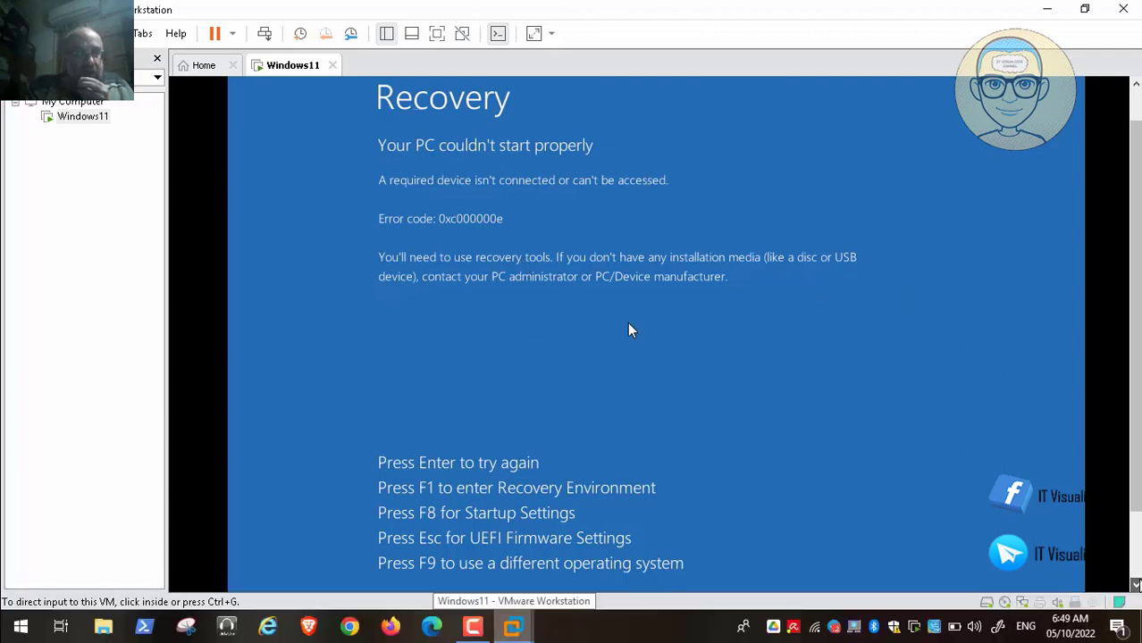
pyautogui.click(13, 608)
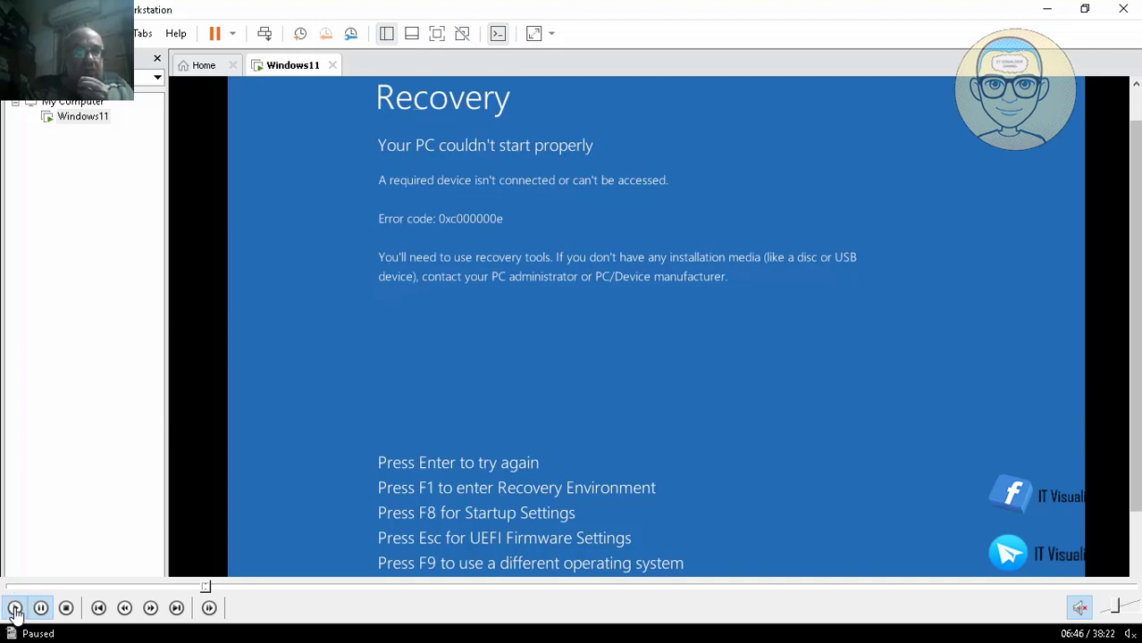
pyautogui.click(586, 390)
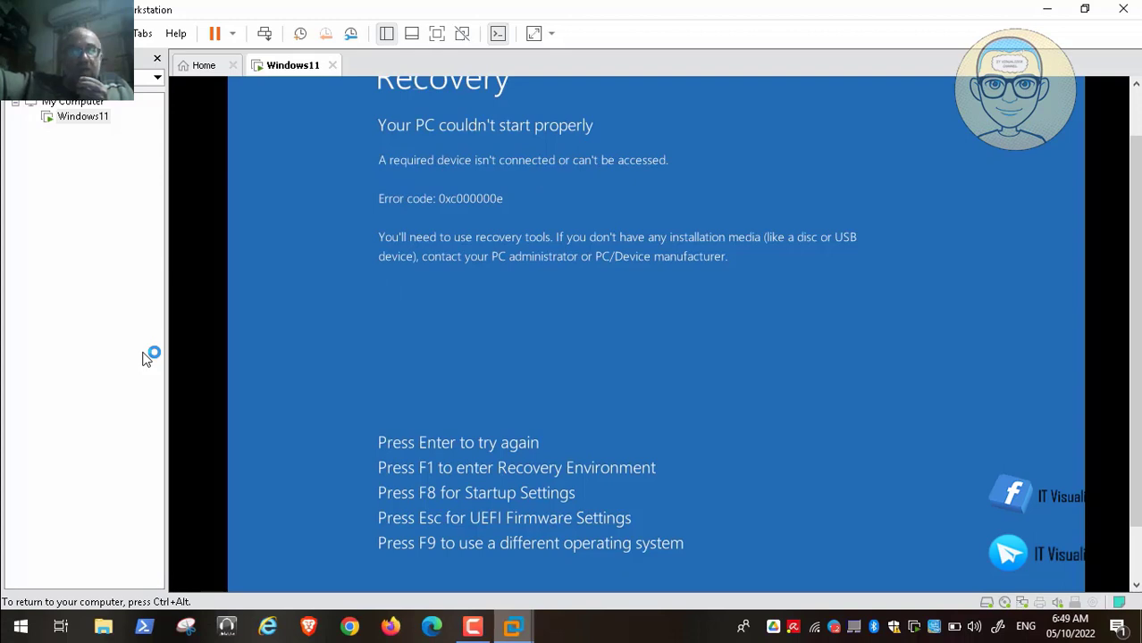
pyautogui.press('Return')
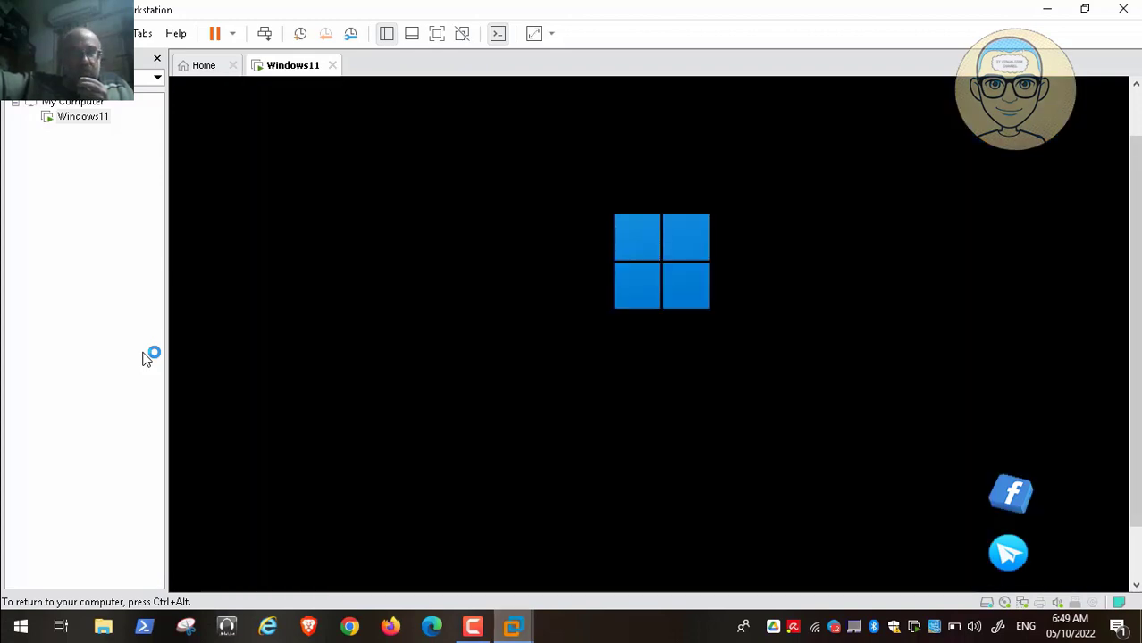
pyautogui.hotkey('ctrl', 'alt')
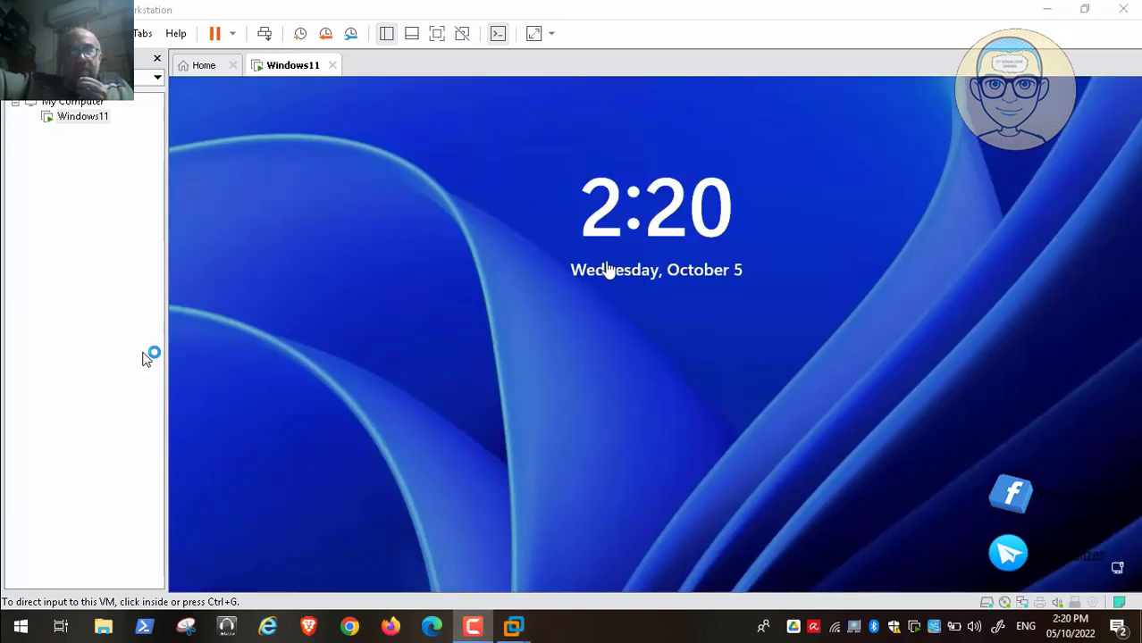
# Unlock the virtual machine's lock screen and sign in to the second listed user account with its password
pyautogui.click(607, 268)
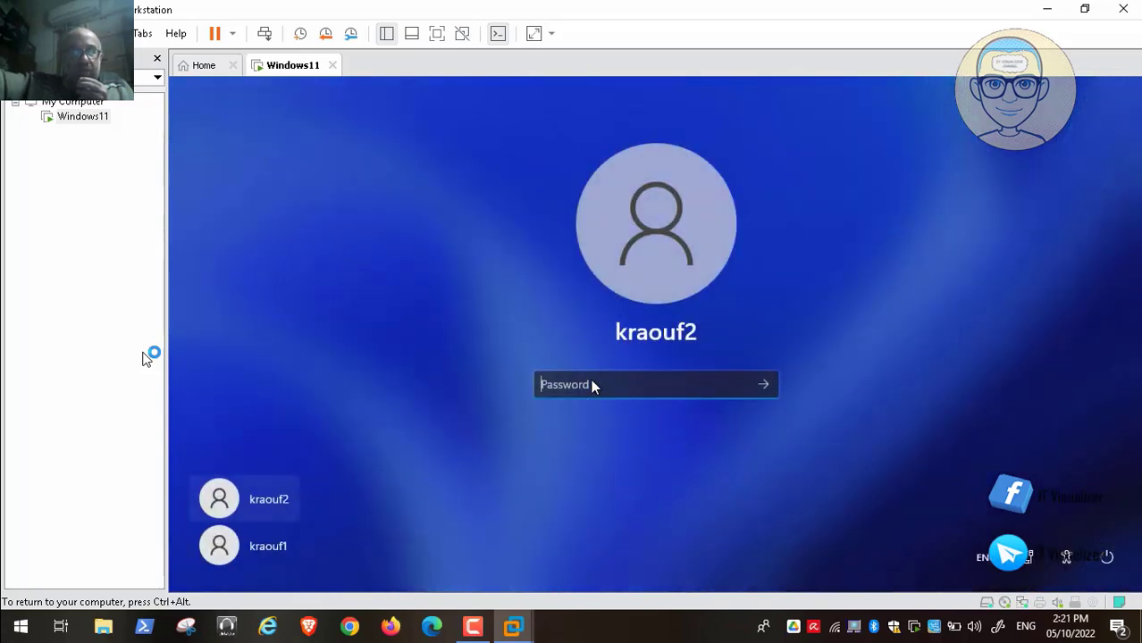
pyautogui.click(256, 547)
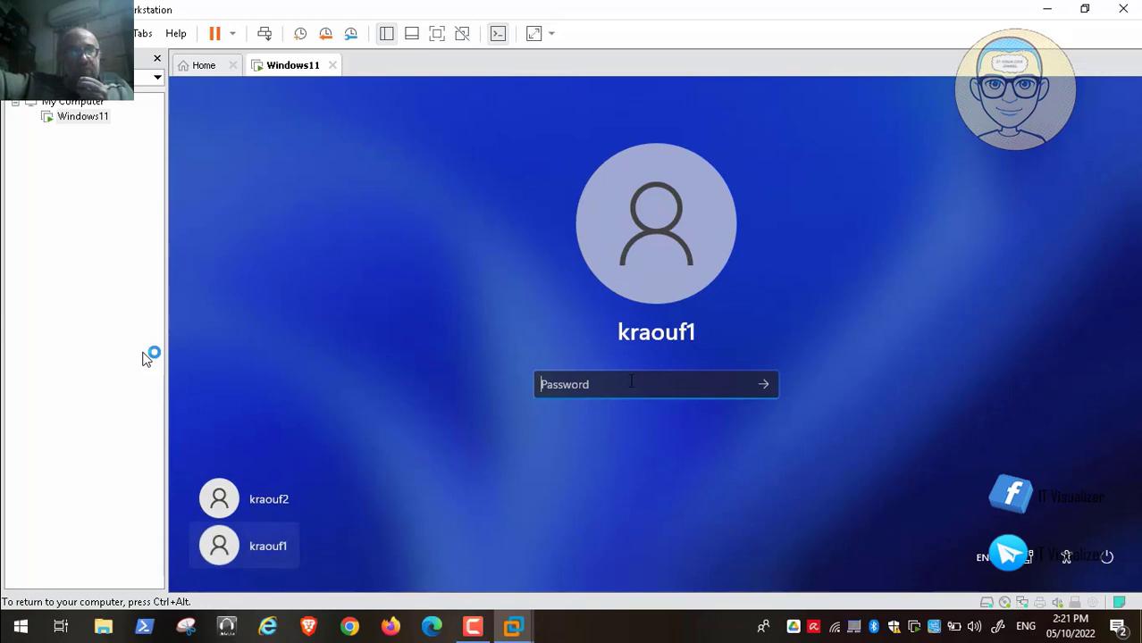
pyautogui.write('*****')
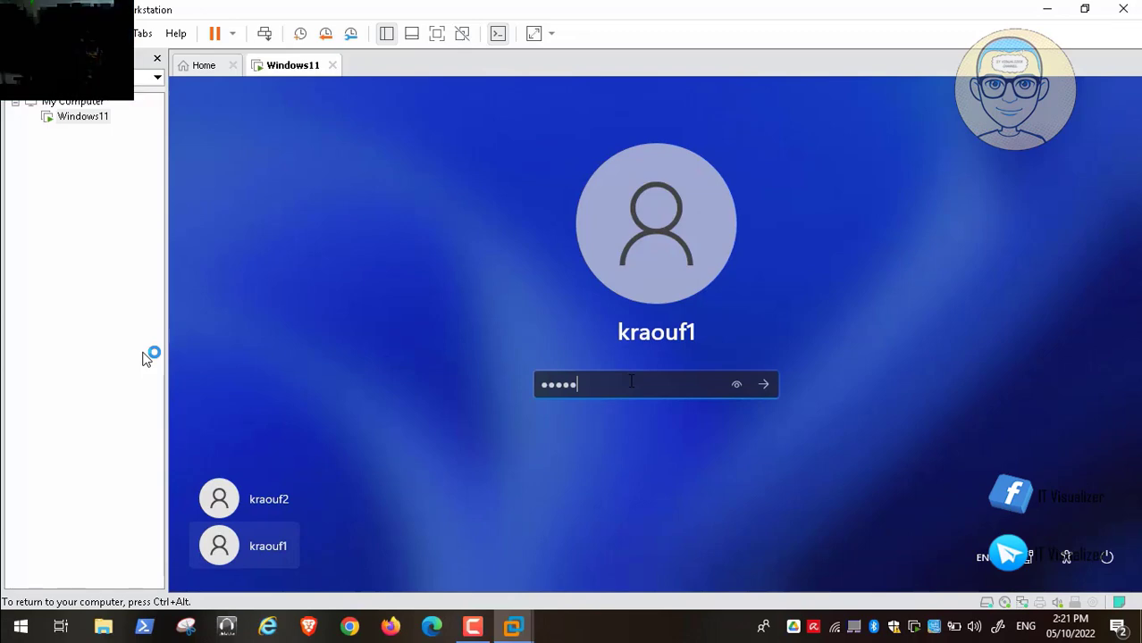
pyautogui.write('*****')
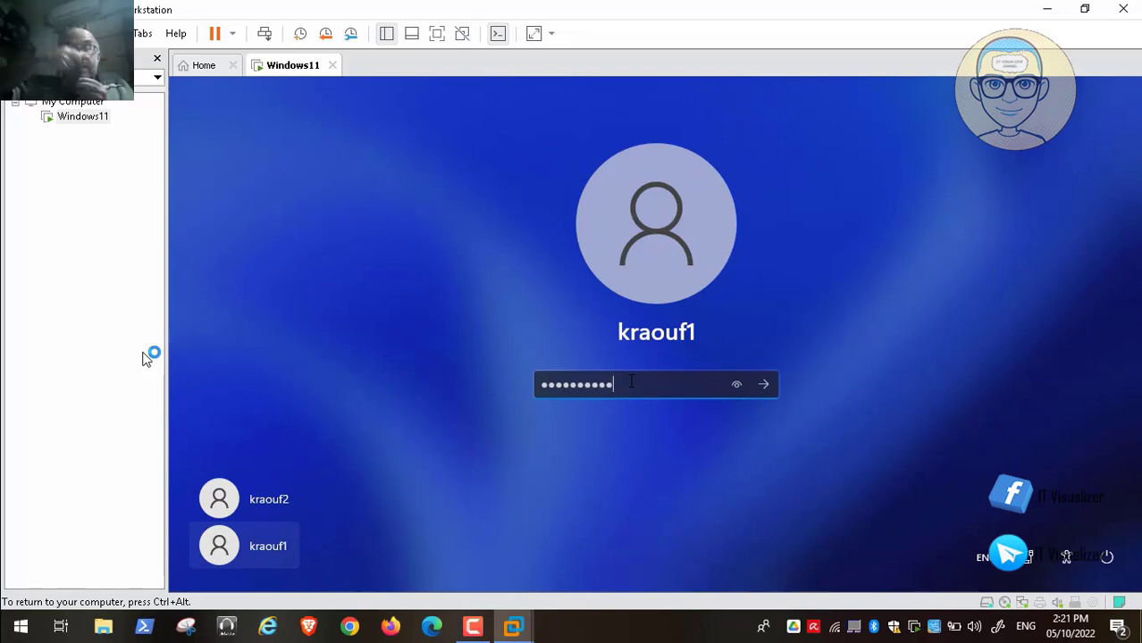
pyautogui.press('Return')
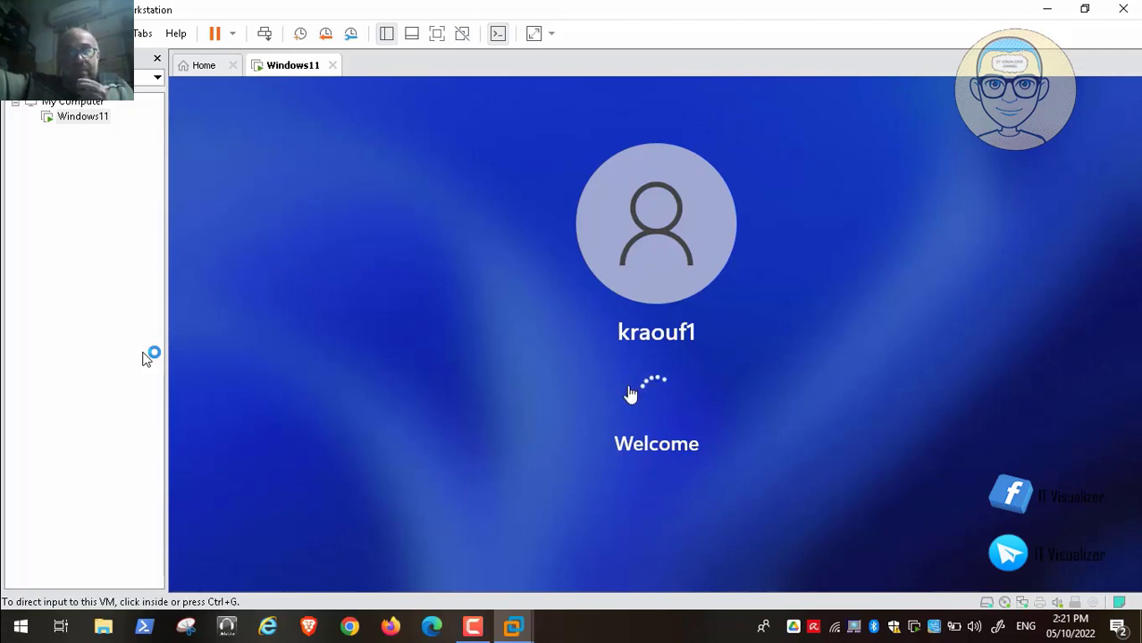
pyautogui.click(472, 629)
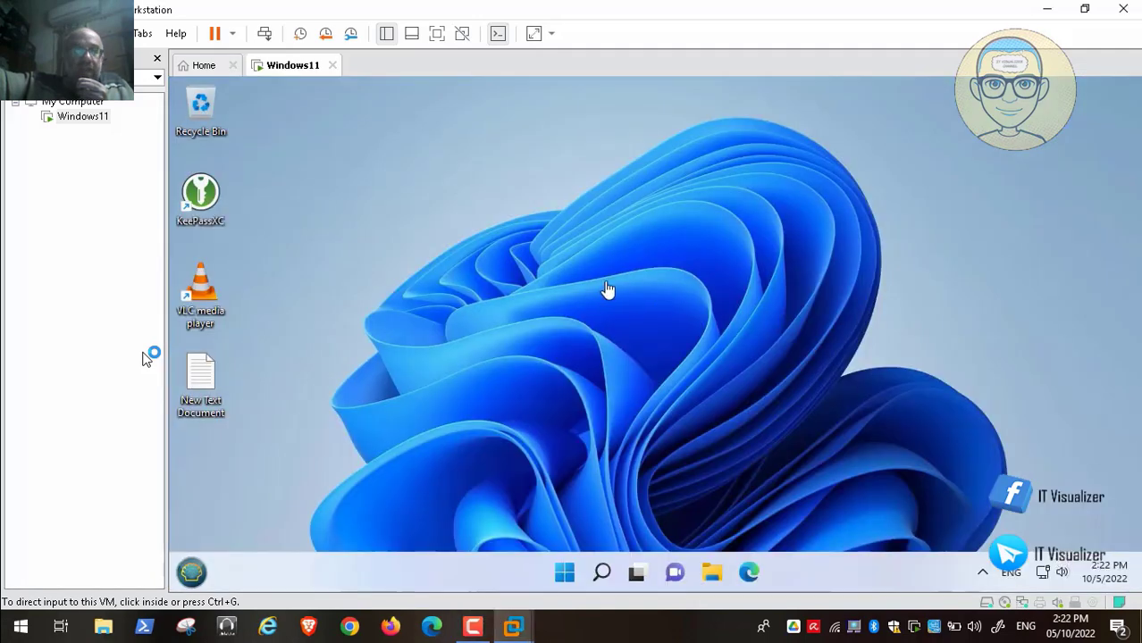
pyautogui.click(447, 314)
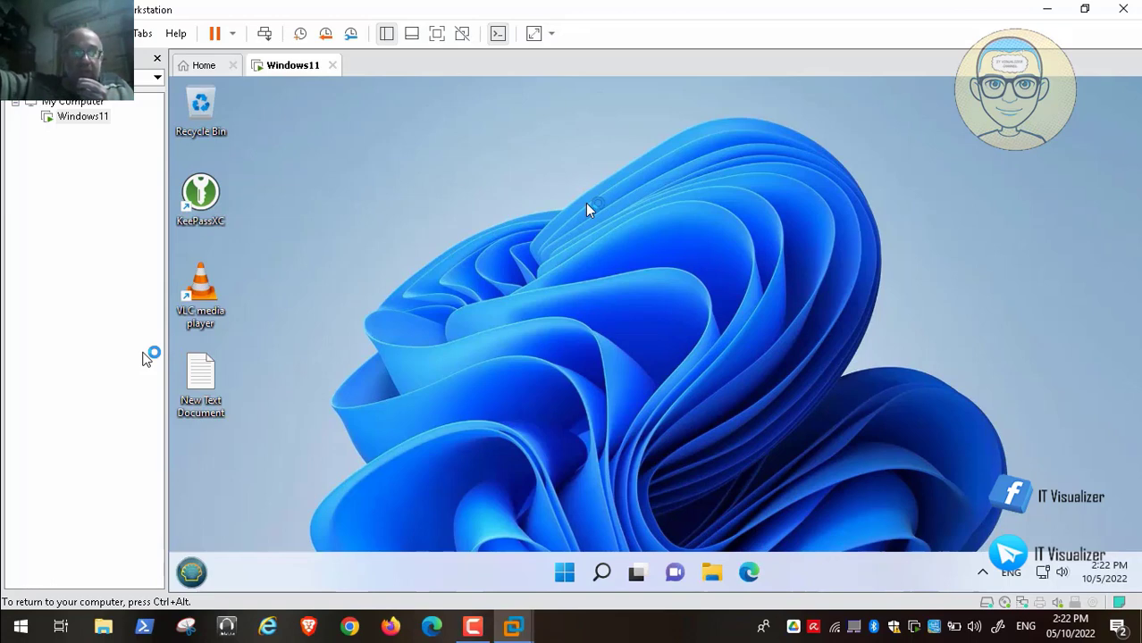
pyautogui.click(472, 626)
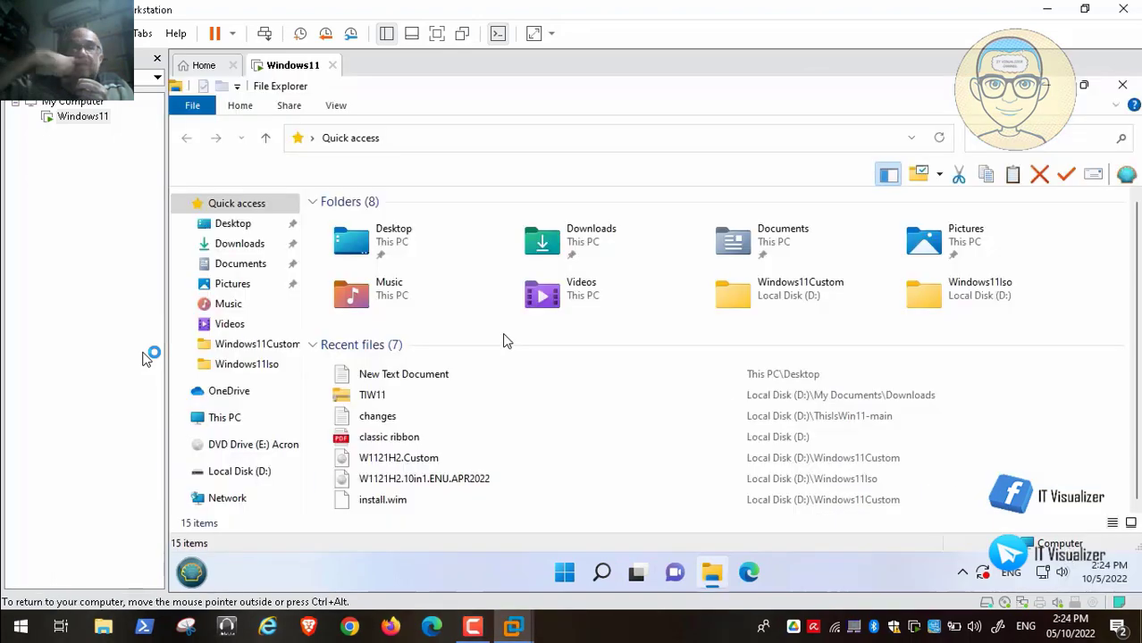
# Open the Important CD Images folder on the VMware Shared Folders (Z:) drive and sort its contents by date modified
pyautogui.click(221, 425)
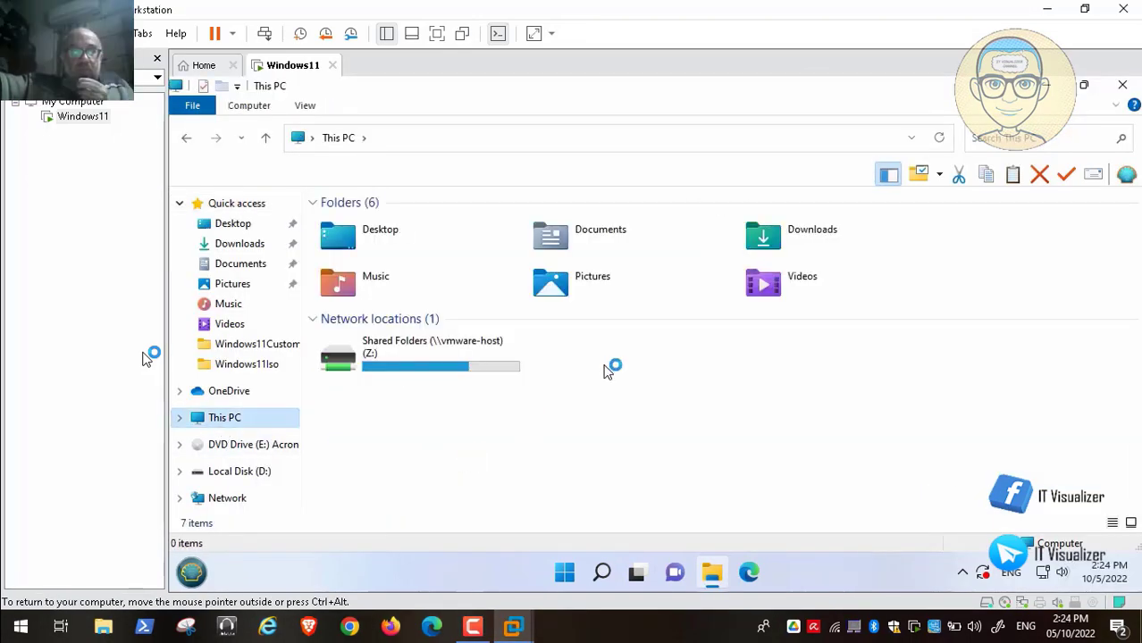
pyautogui.click(400, 419)
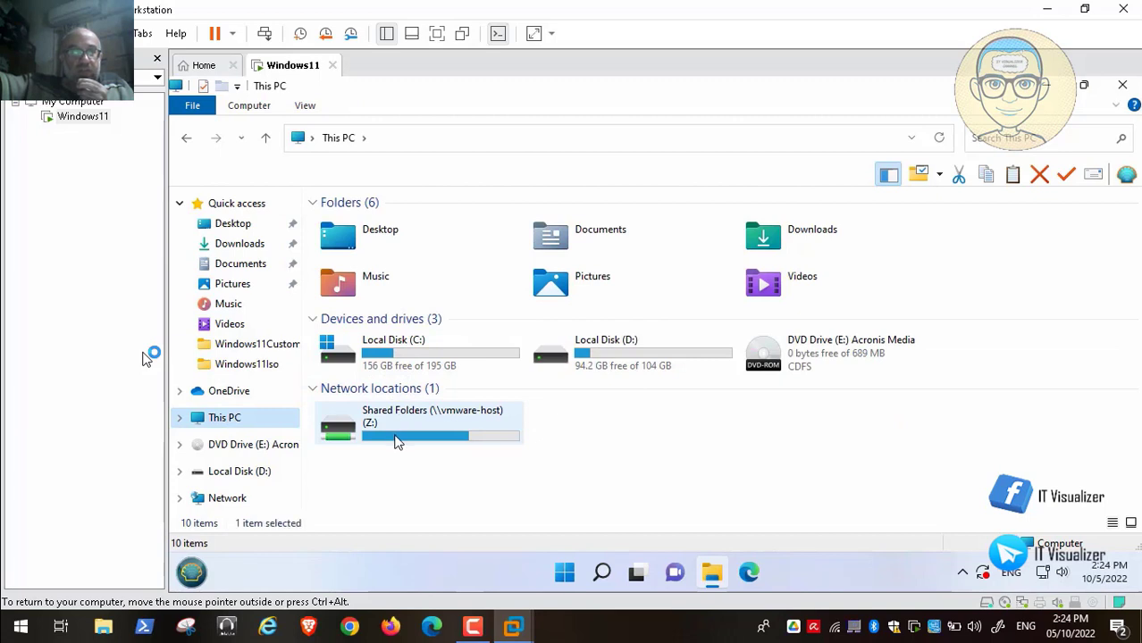
pyautogui.doubleClick(398, 438)
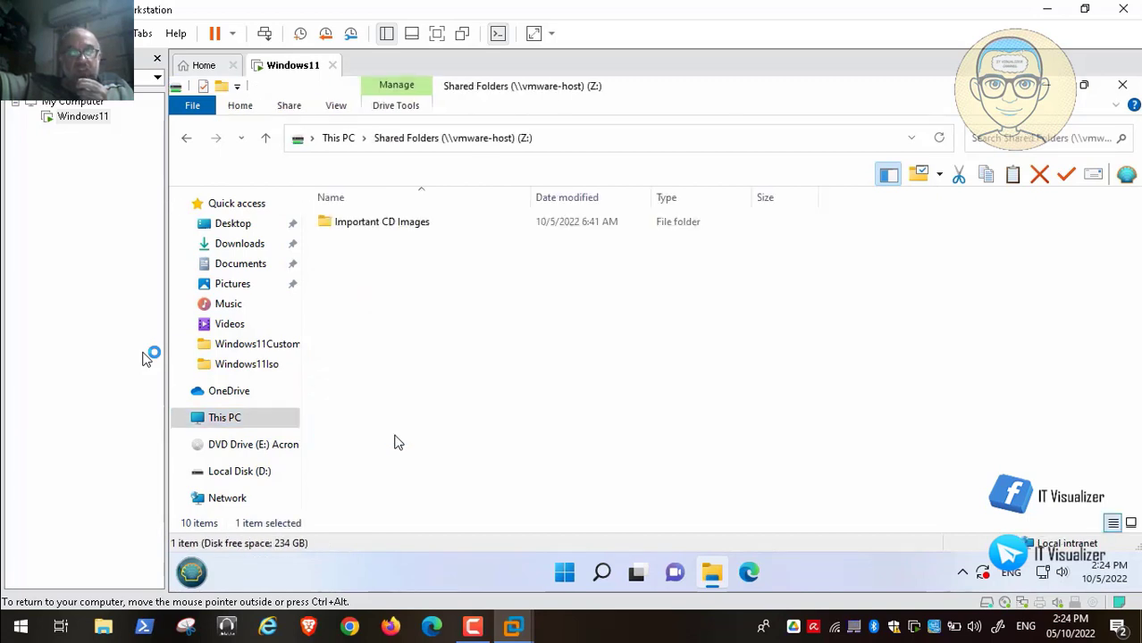
pyautogui.click(374, 228)
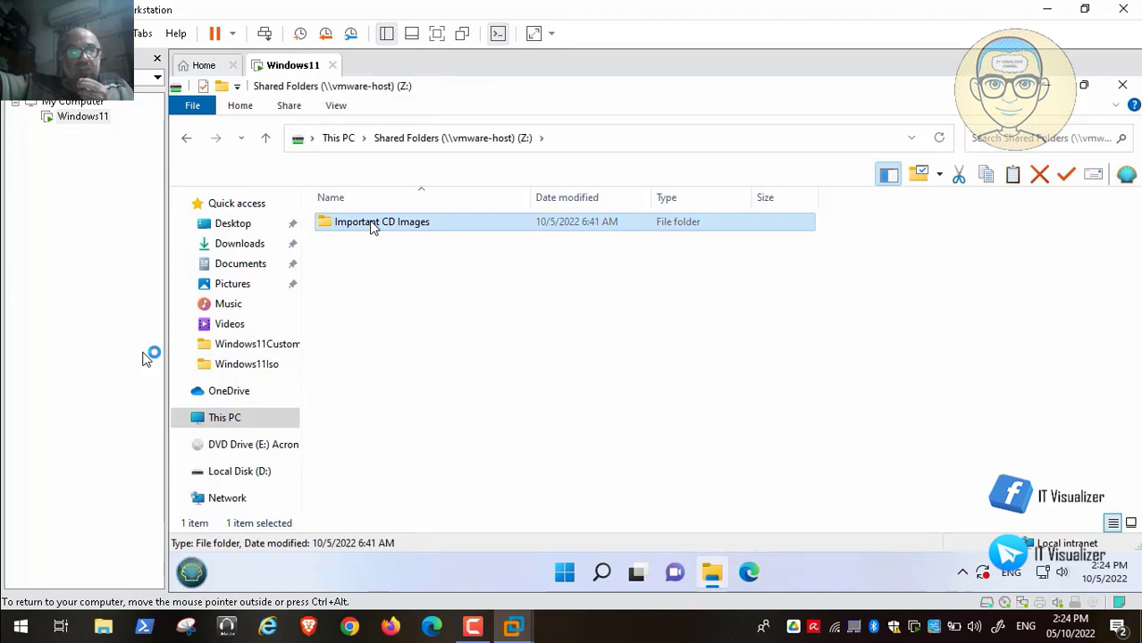
pyautogui.click(374, 225)
pyautogui.click(345, 225)
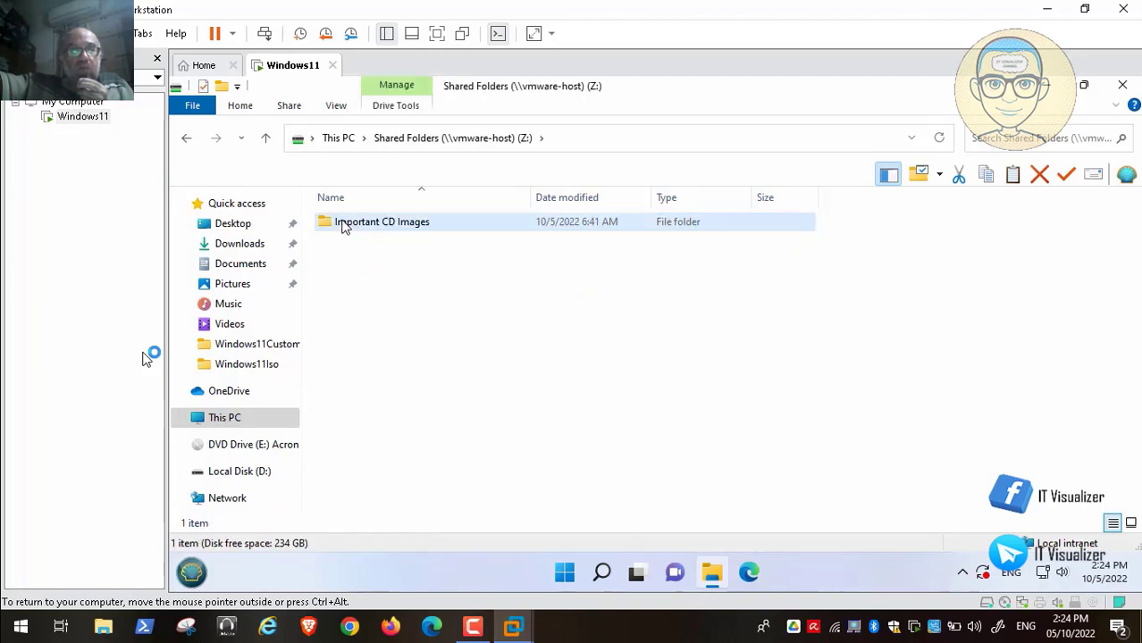
pyautogui.doubleClick(343, 224)
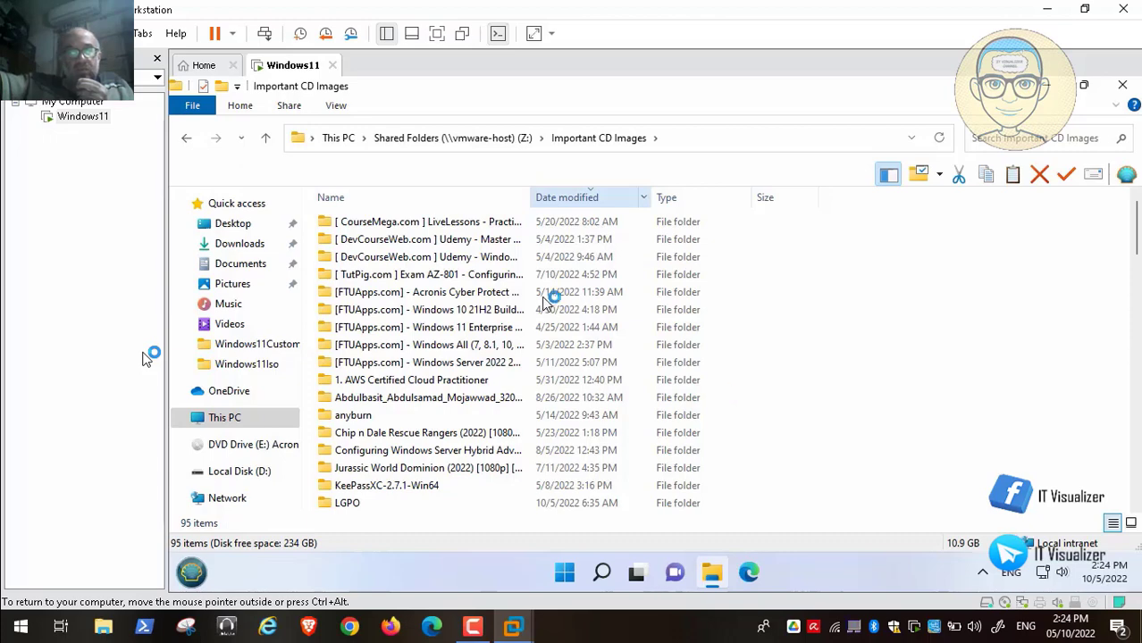
# Copy the U_SRG-STIG_Library_2022_07v2, U_Windows_11_SCAP_Benchmark_Comment_Matrix and U_MS_Windows_11_V1R0-1_Draft_STIG_SCAP_1-2_Benchmark files plus the LGPO, U_STIGViewer_2-15_Win64.msi, U_July_2022_STIG_GPO and scc-5.5_Windows_bundle folders
pyautogui.click(473, 629)
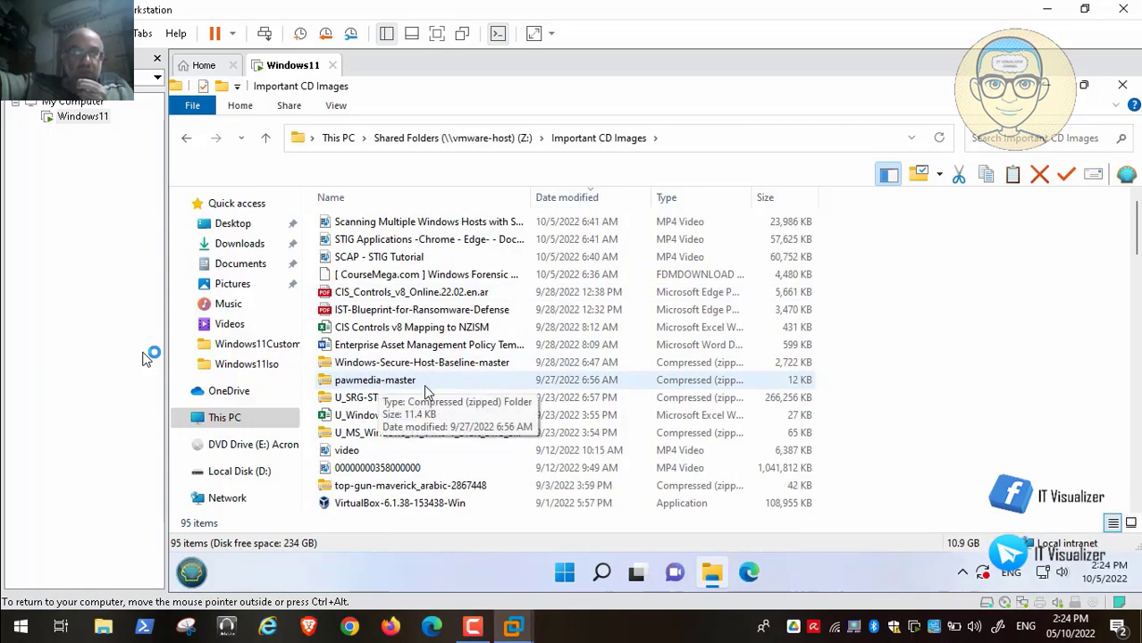
pyautogui.click(450, 400)
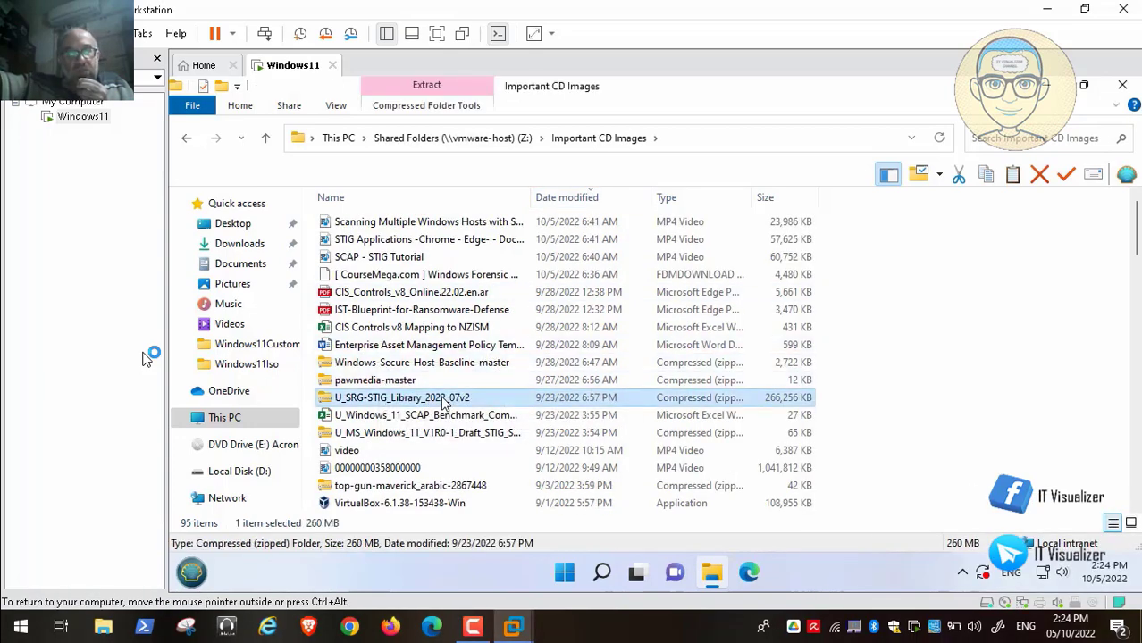
pyautogui.keyDown('ctrl'); pyautogui.click(453, 417); pyautogui.keyUp('ctrl')
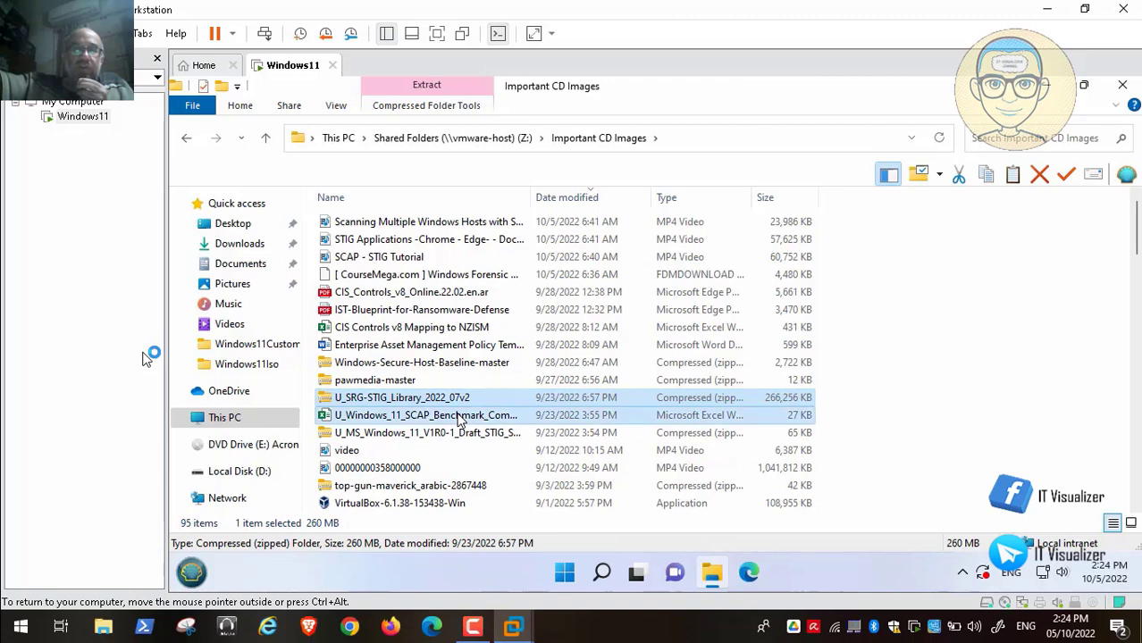
pyautogui.keyDown('ctrl'); pyautogui.click(463, 434); pyautogui.keyUp('ctrl')
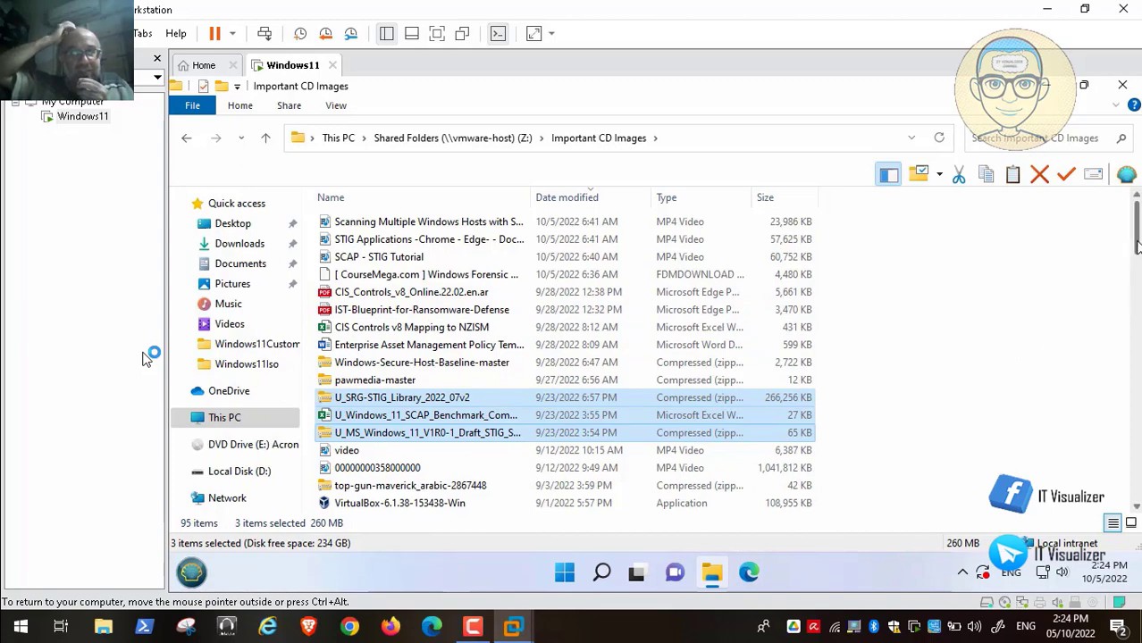
pyautogui.moveTo(1138, 248); pyautogui.dragTo(1136, 281)
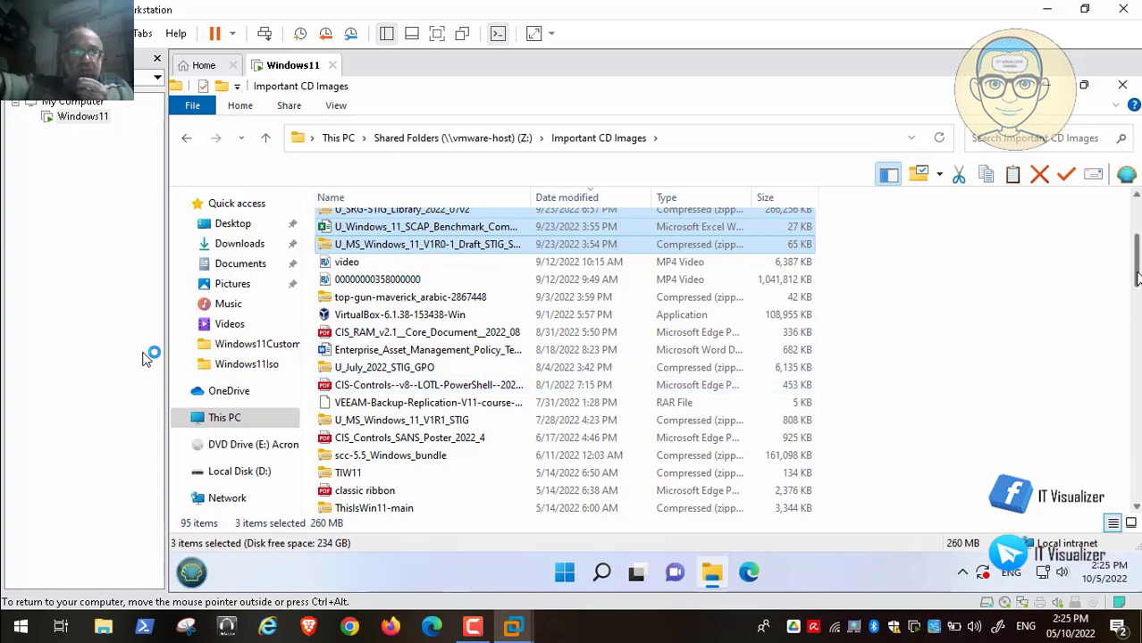
pyautogui.moveTo(1138, 282); pyautogui.dragTo(1138, 401)
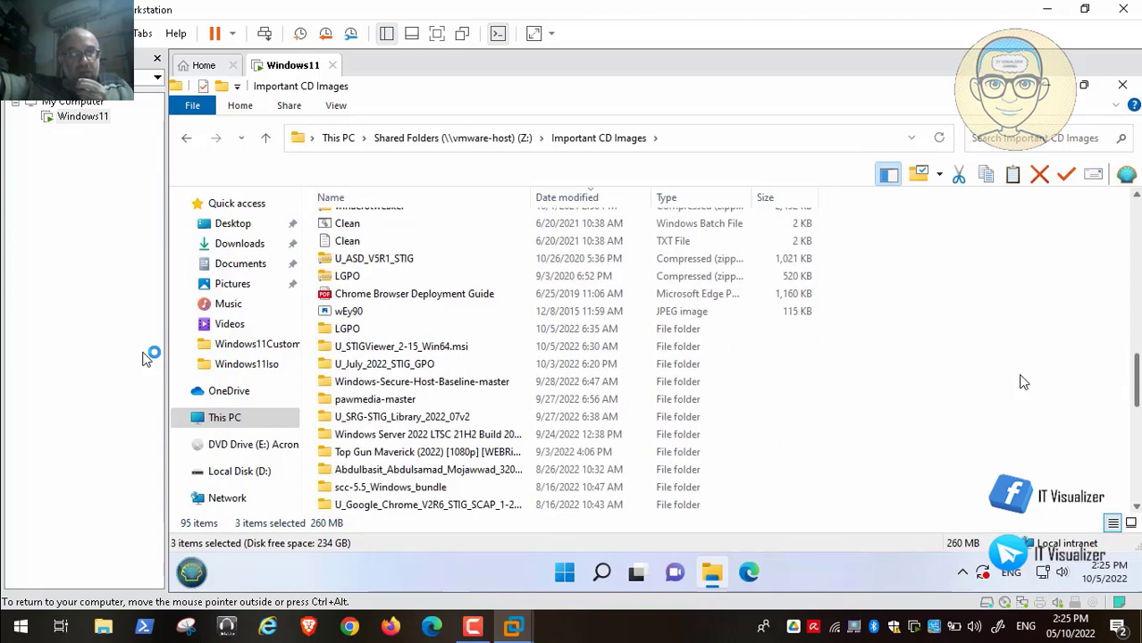
pyautogui.keyDown('ctrl'); pyautogui.click(420, 369); pyautogui.keyUp('ctrl')
pyautogui.keyDown('ctrl'); pyautogui.click(438, 347); pyautogui.keyUp('ctrl')
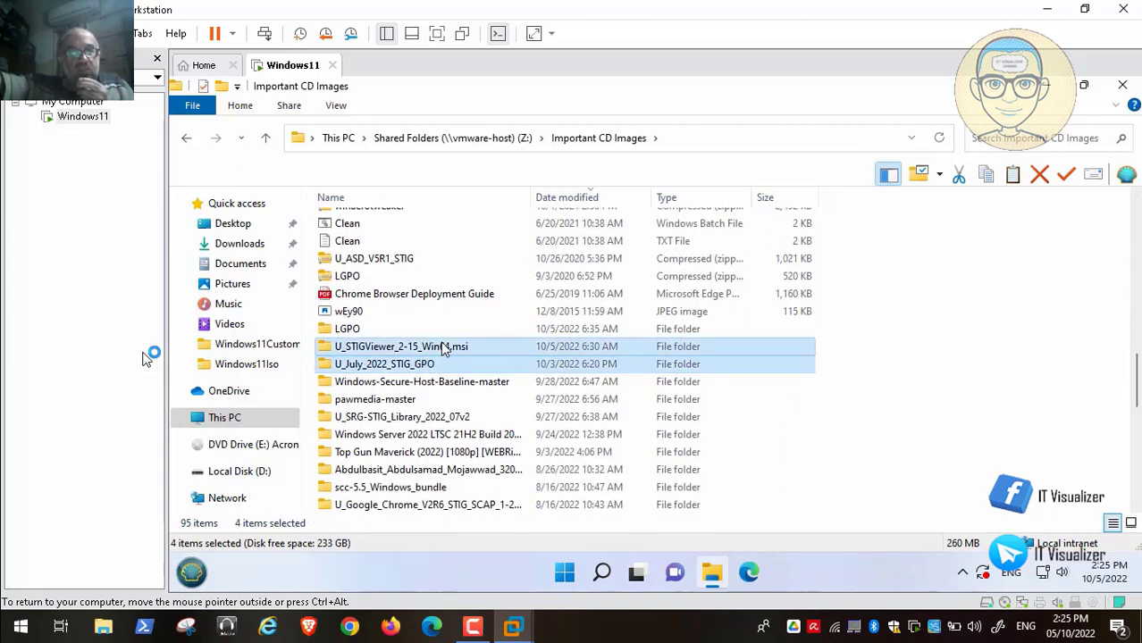
pyautogui.keyDown('ctrl'); pyautogui.click(348, 330); pyautogui.keyUp('ctrl')
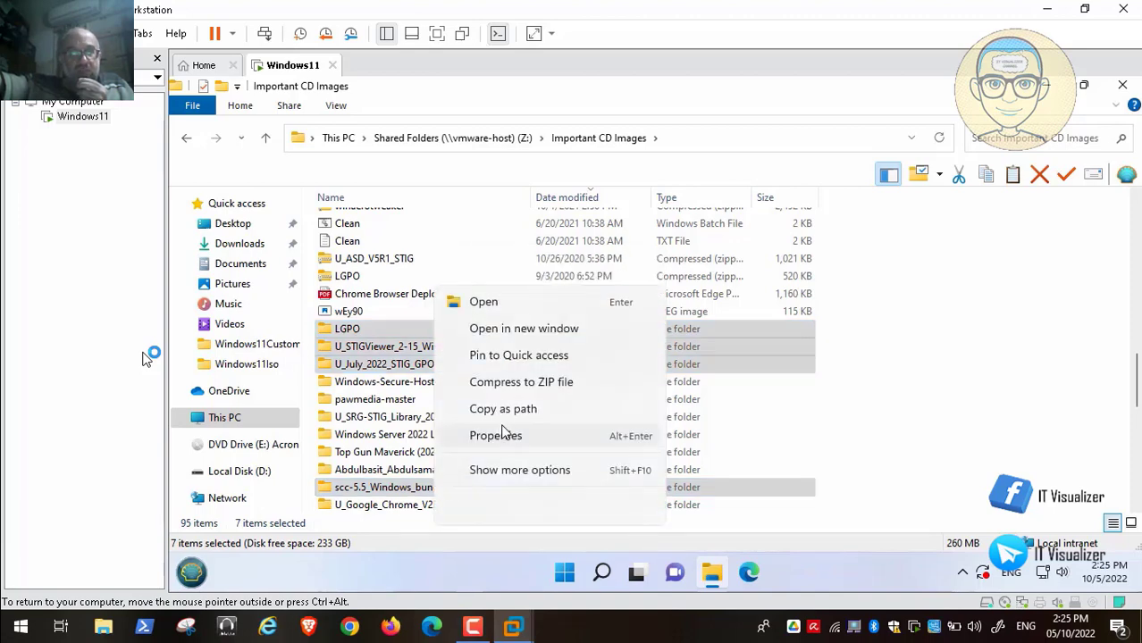
pyautogui.click(517, 471)
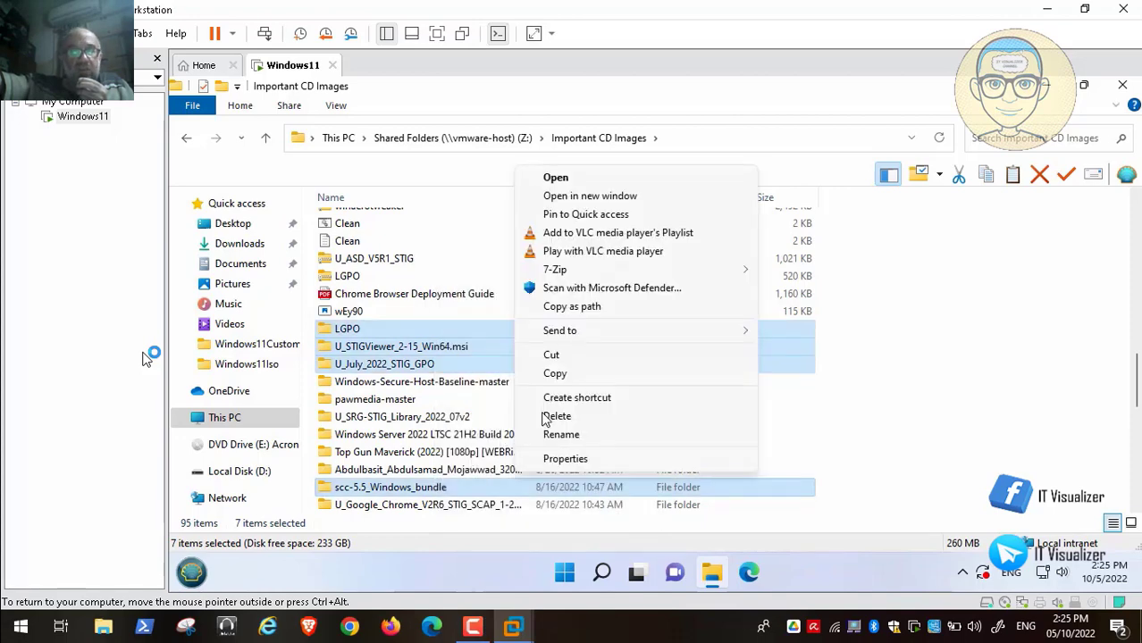
pyautogui.click(582, 372)
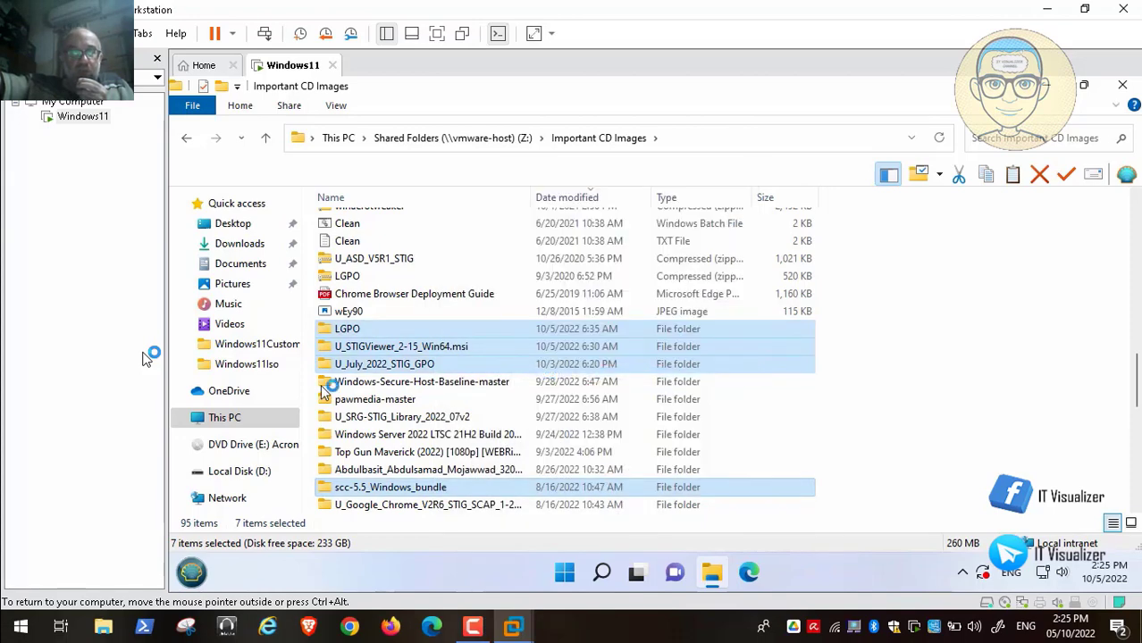
# Paste the copied STIG and SCAP files and folders into the root of Local Disk (D:)
pyautogui.click(245, 480)
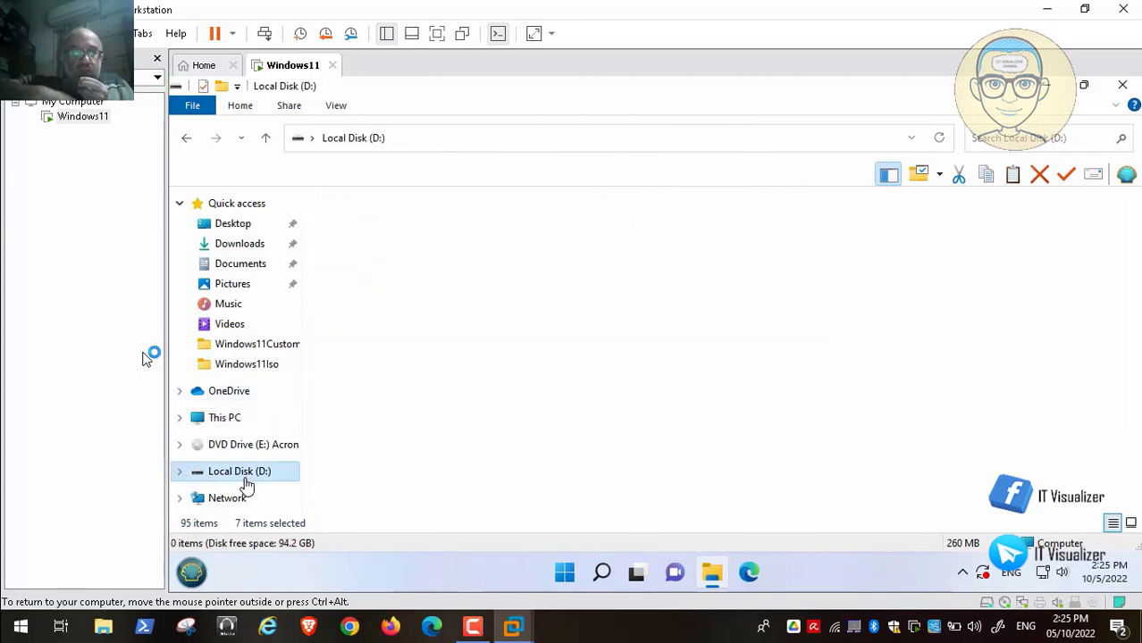
pyautogui.click(393, 337)
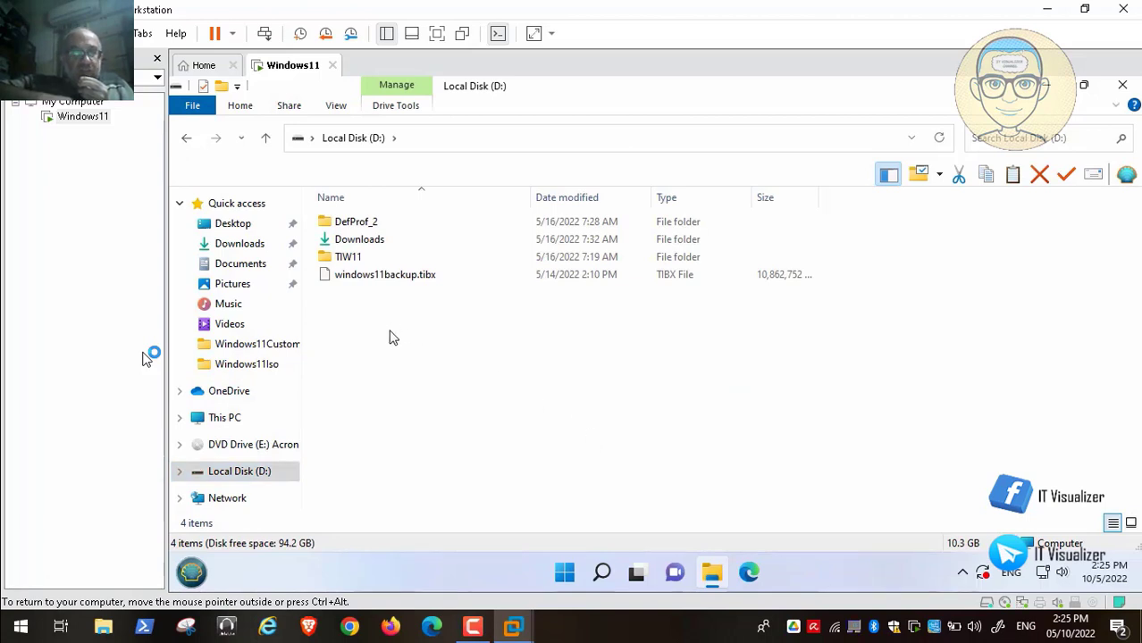
pyautogui.rightClick(394, 337)
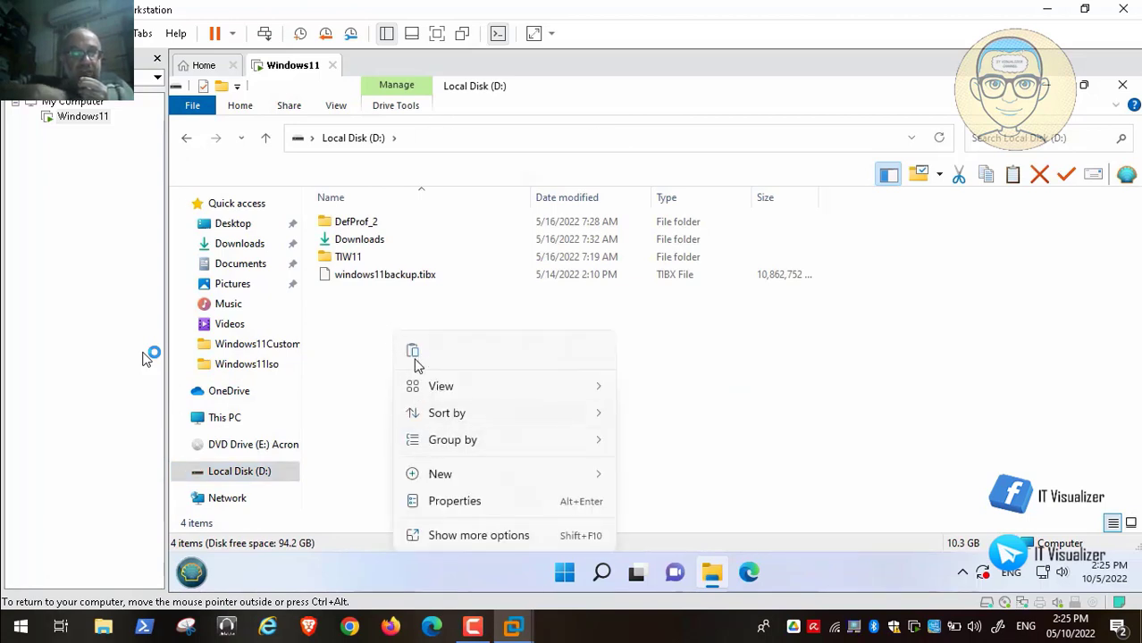
pyautogui.click(414, 357)
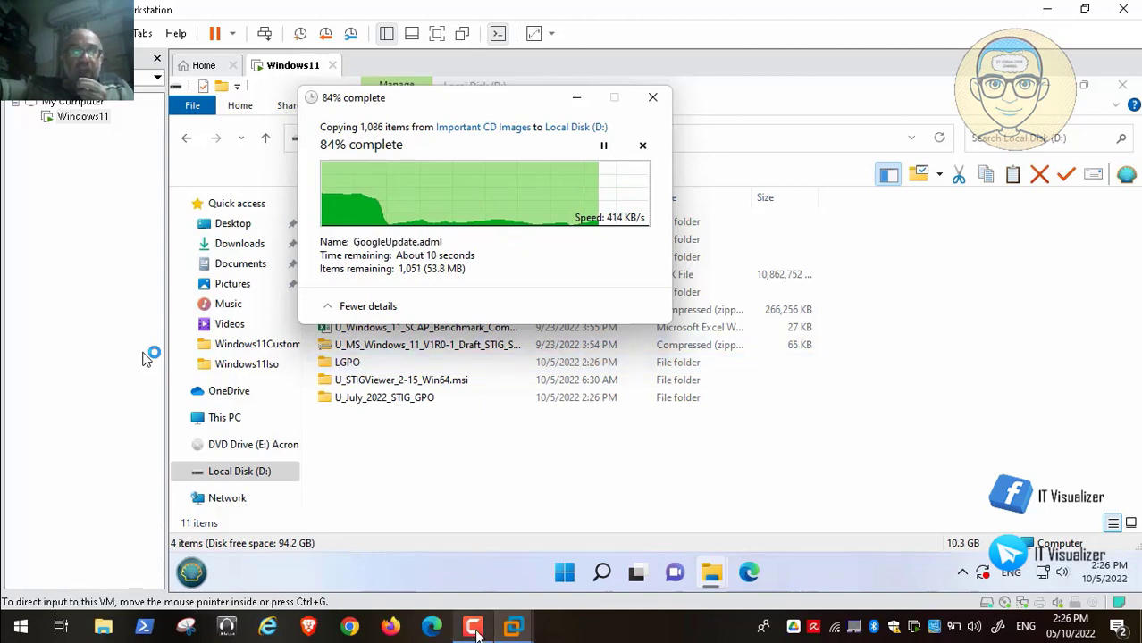
pyautogui.moveTo(932, 490)
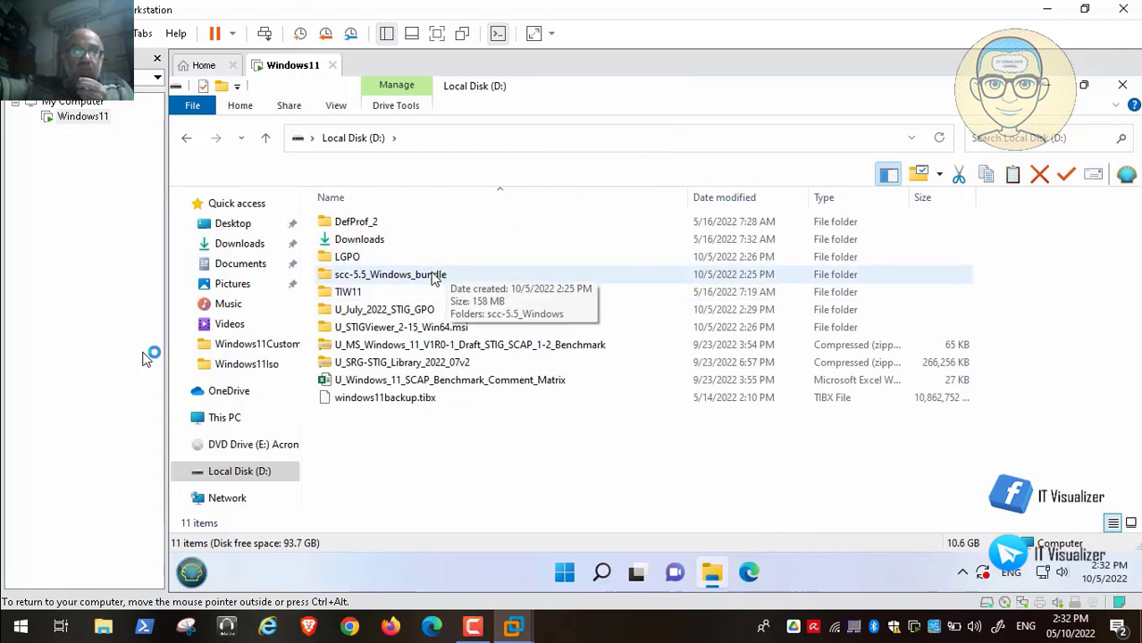
# Open the scc-5.5_Windows folder inside scc-5.5_Windows_bundle and launch the SCC_5.5_Windows_Setup installer
pyautogui.doubleClick(438, 274)
pyautogui.doubleClick(383, 229)
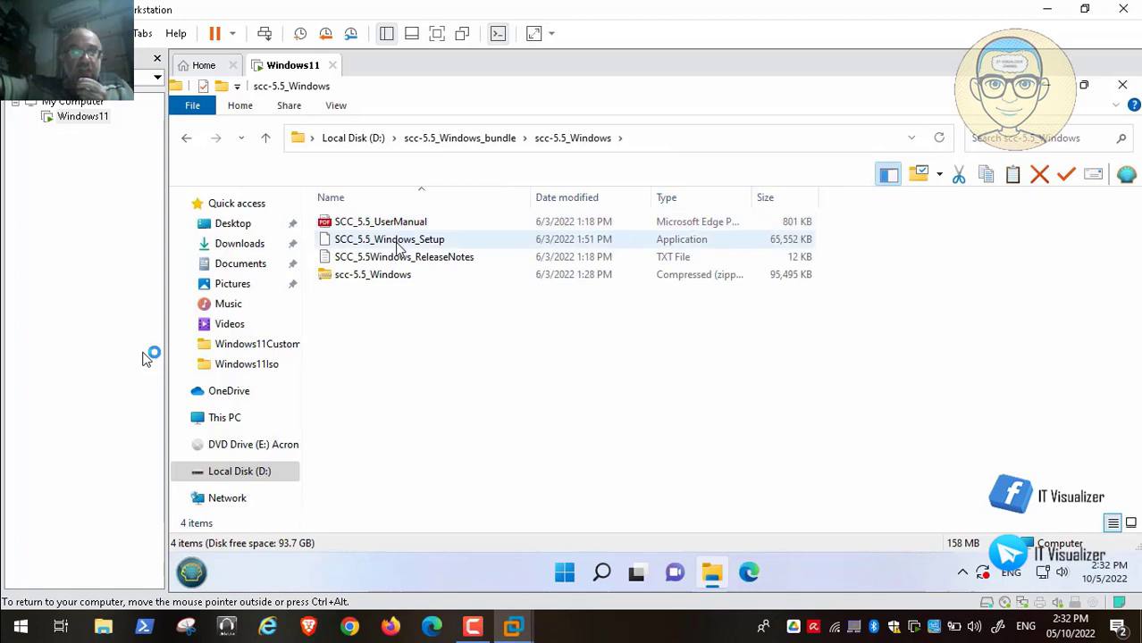
pyautogui.click(384, 279)
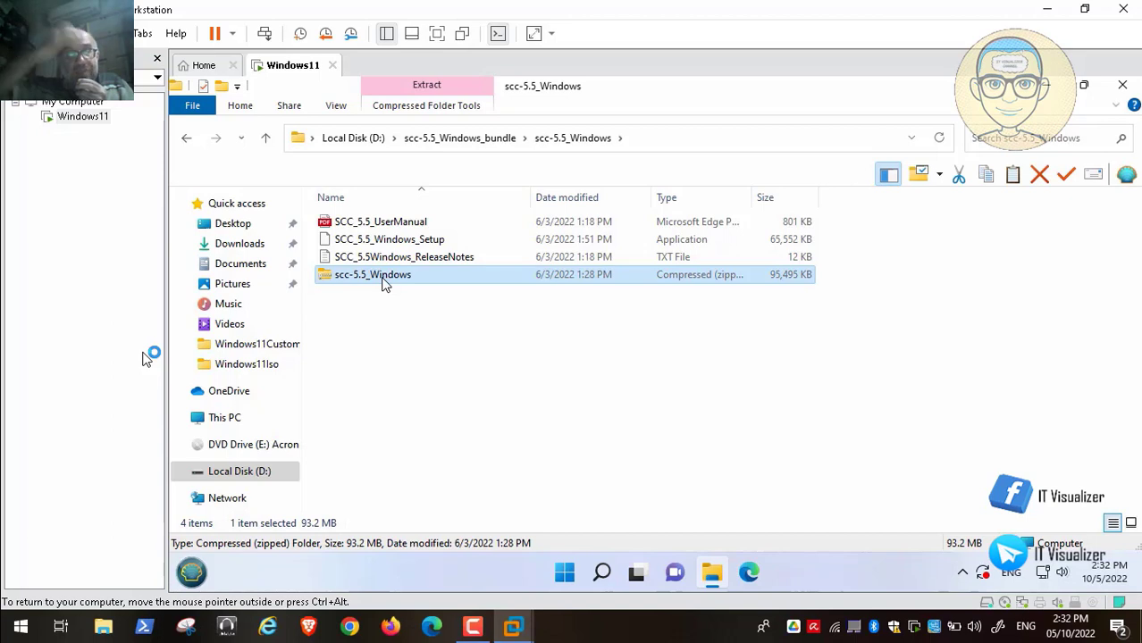
pyautogui.rightClick(384, 280)
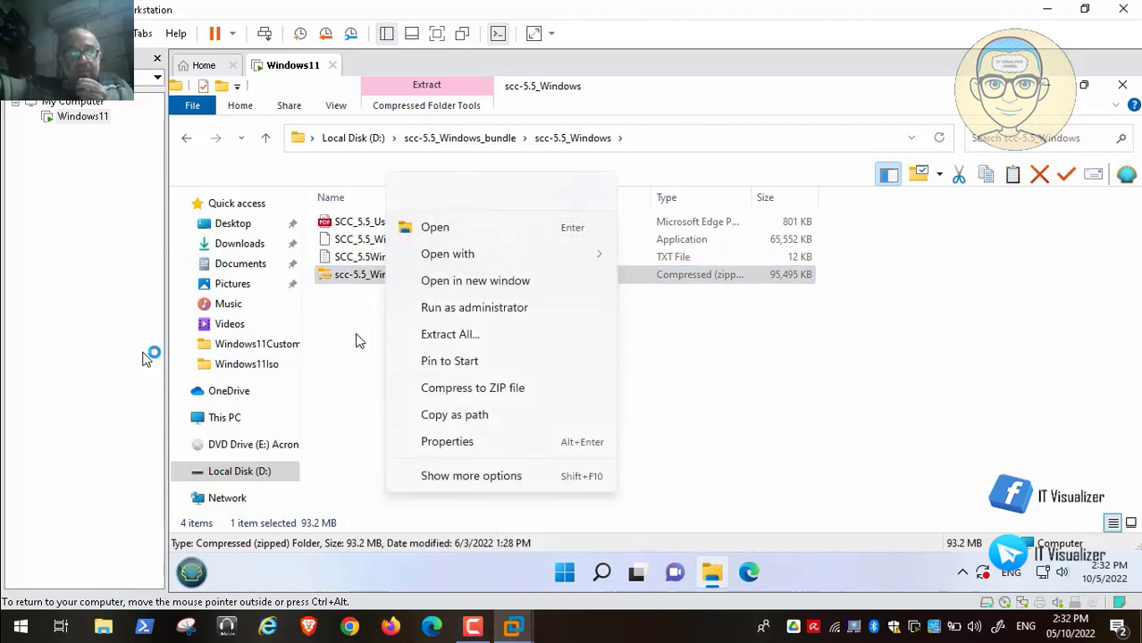
pyautogui.click(358, 341)
pyautogui.click(399, 243)
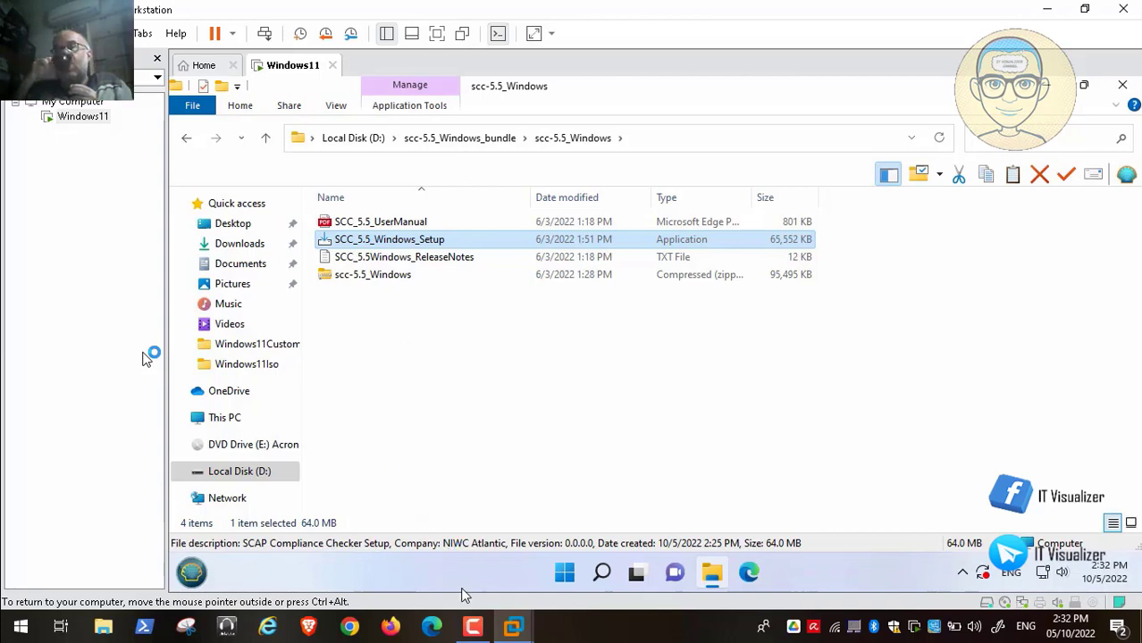
pyautogui.click(473, 628)
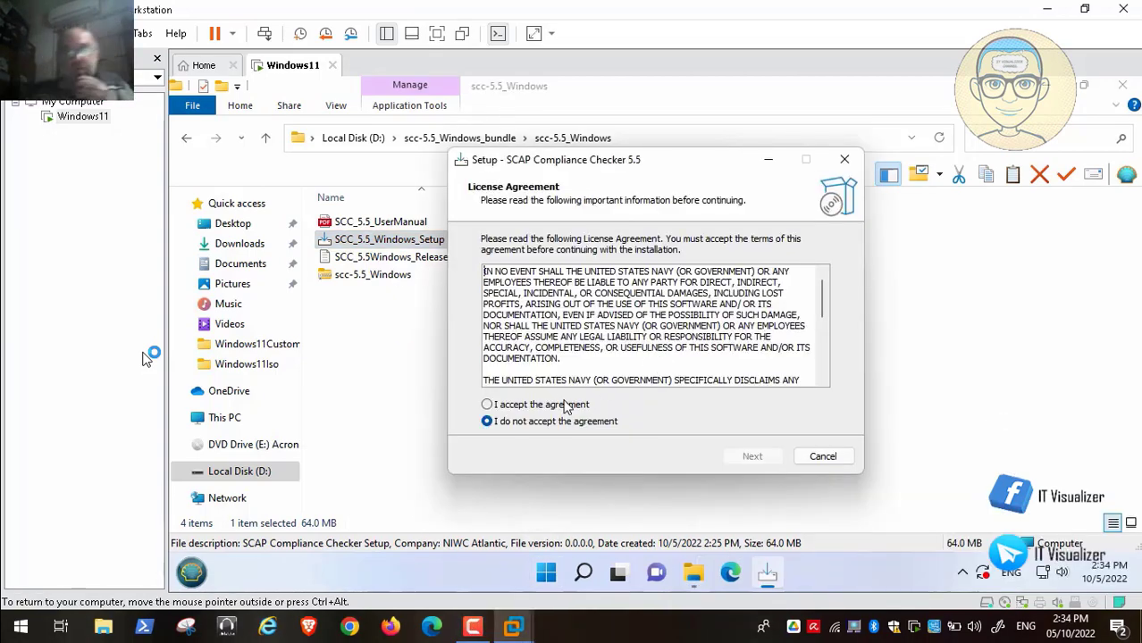
# Accept the SCAP Compliance Checker 5.5 license agreement and add the SCC Service to the components, keeping the default install folder
pyautogui.click(524, 403)
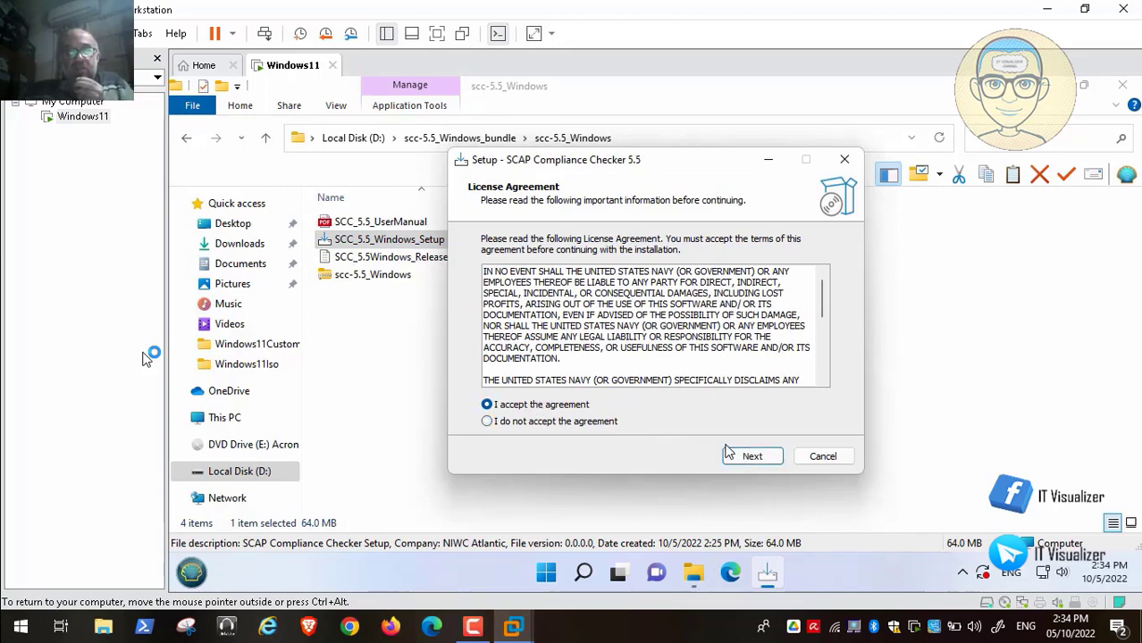
pyautogui.click(748, 457)
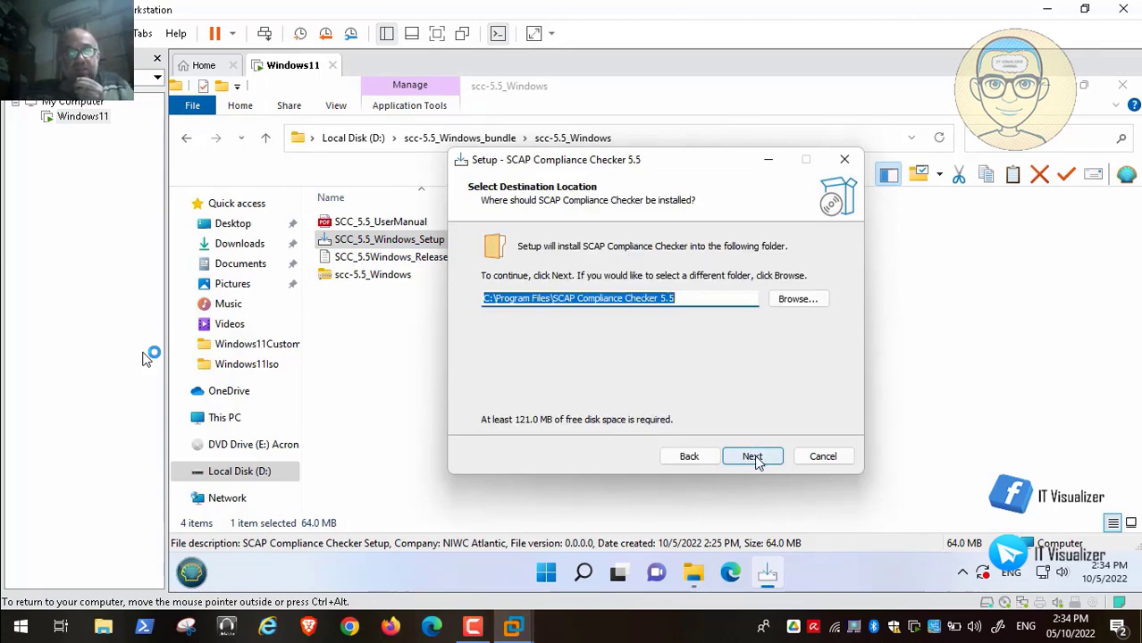
pyautogui.click(752, 457)
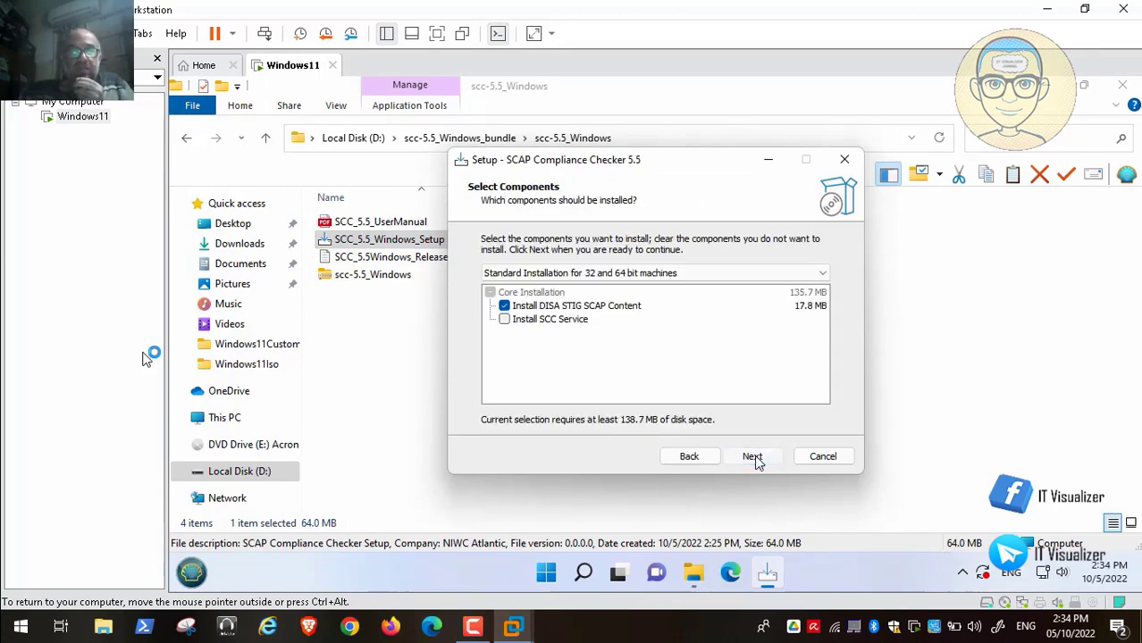
pyautogui.click(539, 323)
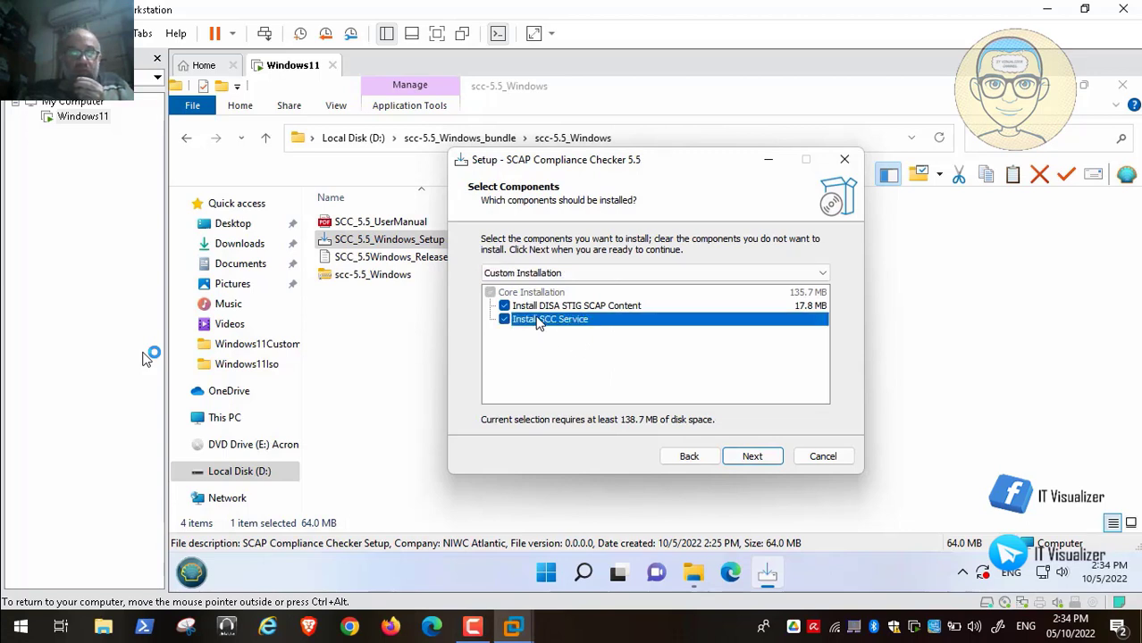
pyautogui.click(756, 456)
pyautogui.click(757, 457)
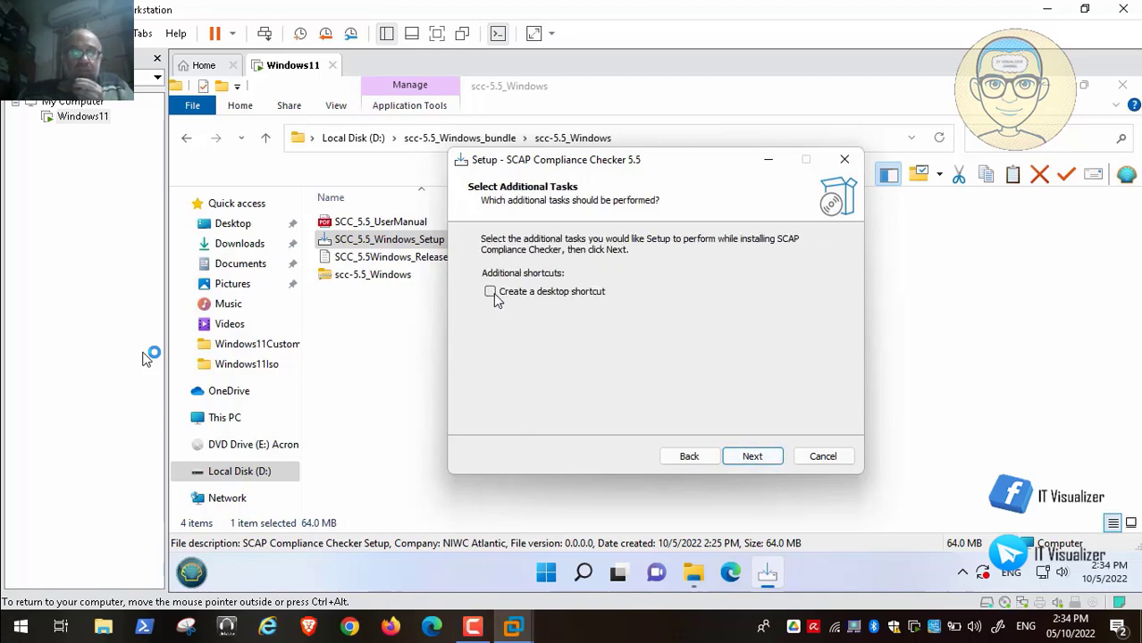
# Install SCAP Compliance Checker 5.5 with a desktop shortcut and finish the setup wizard
pyautogui.click(766, 455)
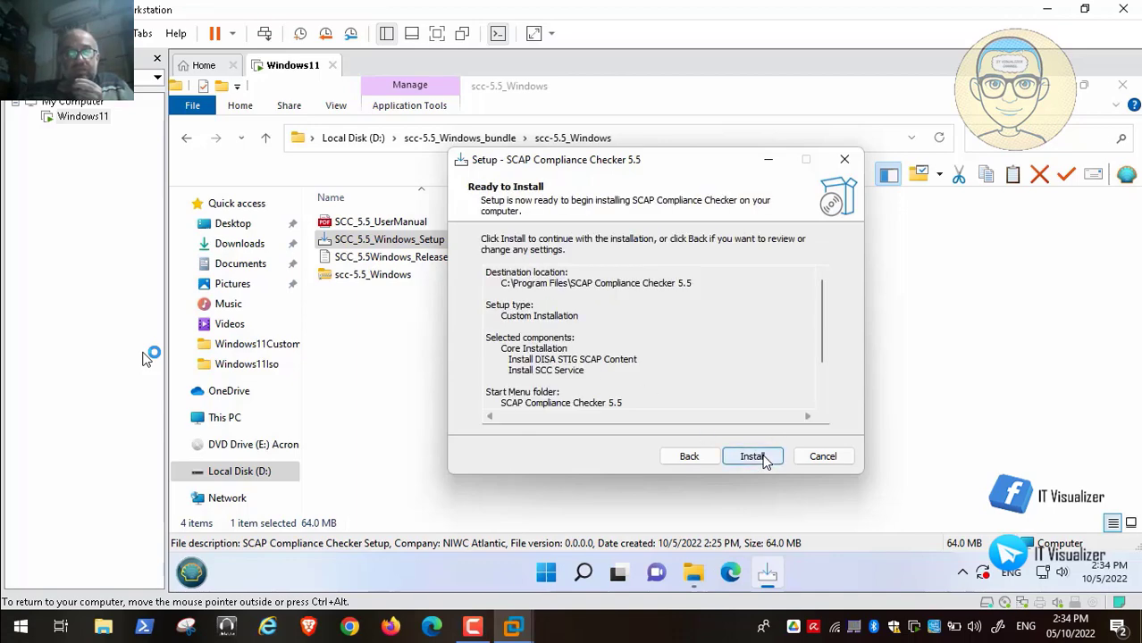
pyautogui.click(764, 458)
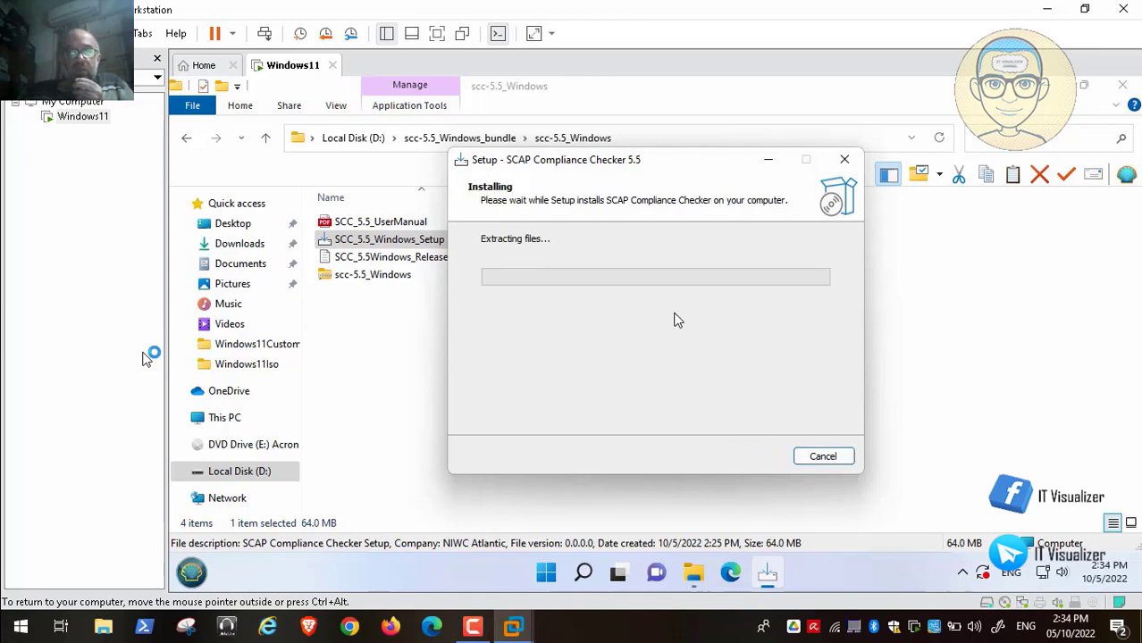
pyautogui.click(474, 631)
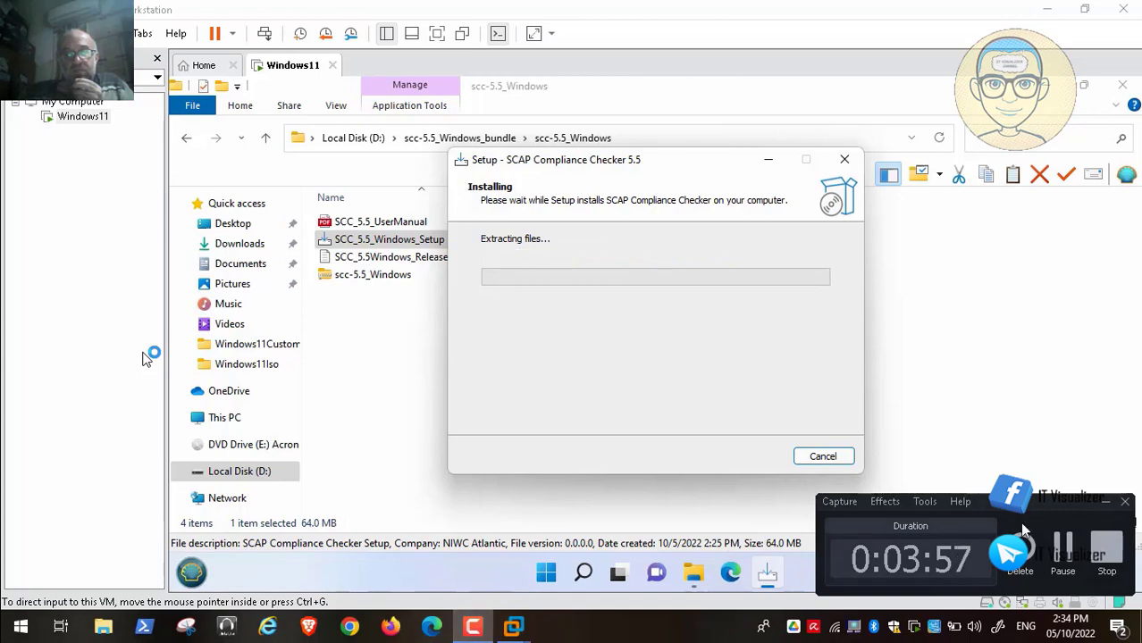
pyautogui.click(1064, 552)
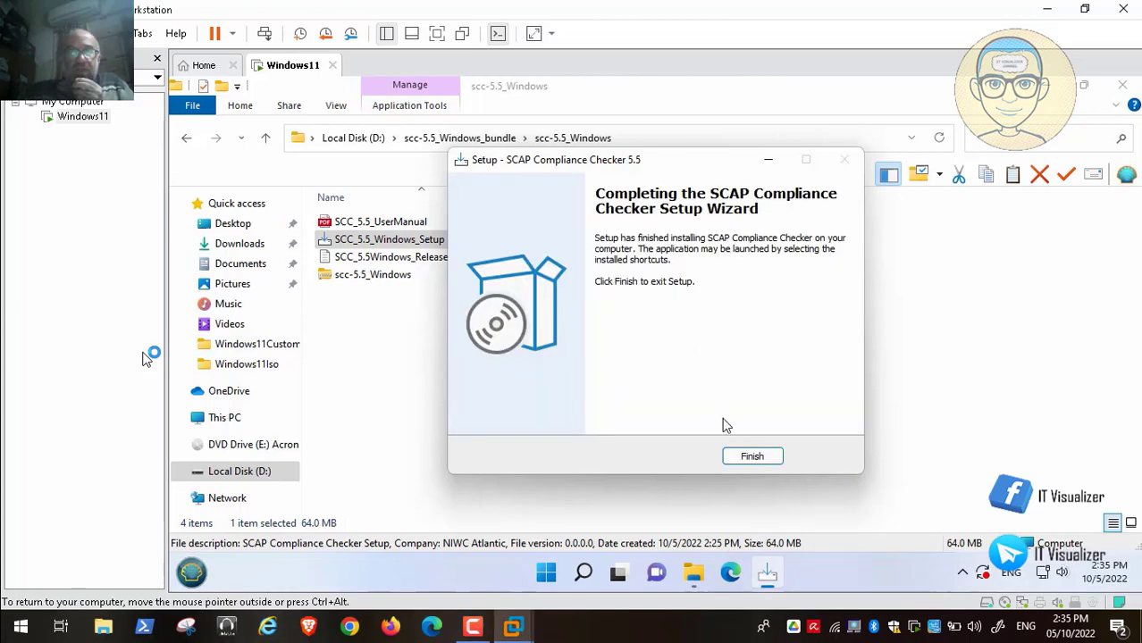
pyautogui.click(744, 455)
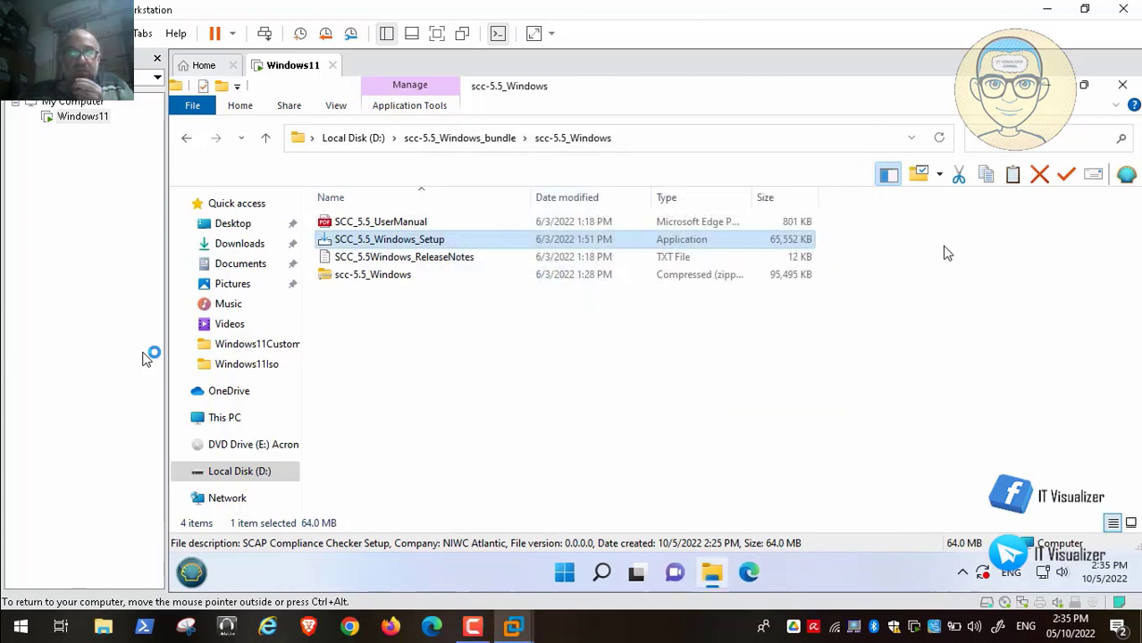
# Run the STIG Viewer-2.15 installer from the U_STIGViewer_2-15_Win64.msi folder on Local Disk (D:) and bring the folder window back up
pyautogui.click(486, 139)
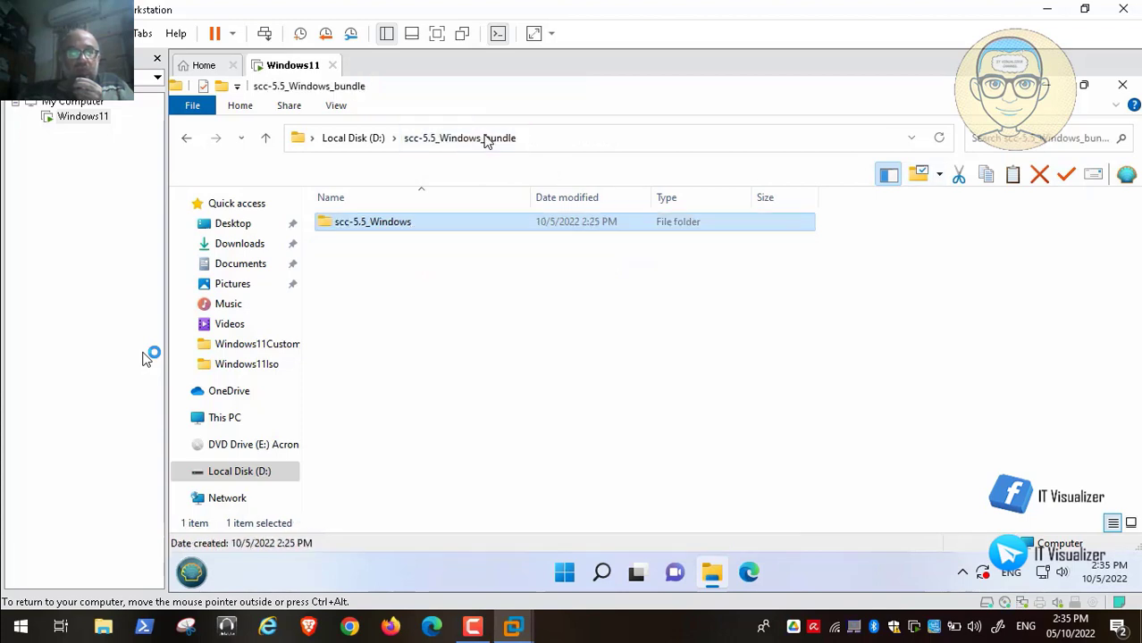
pyautogui.click(353, 138)
pyautogui.doubleClick(407, 329)
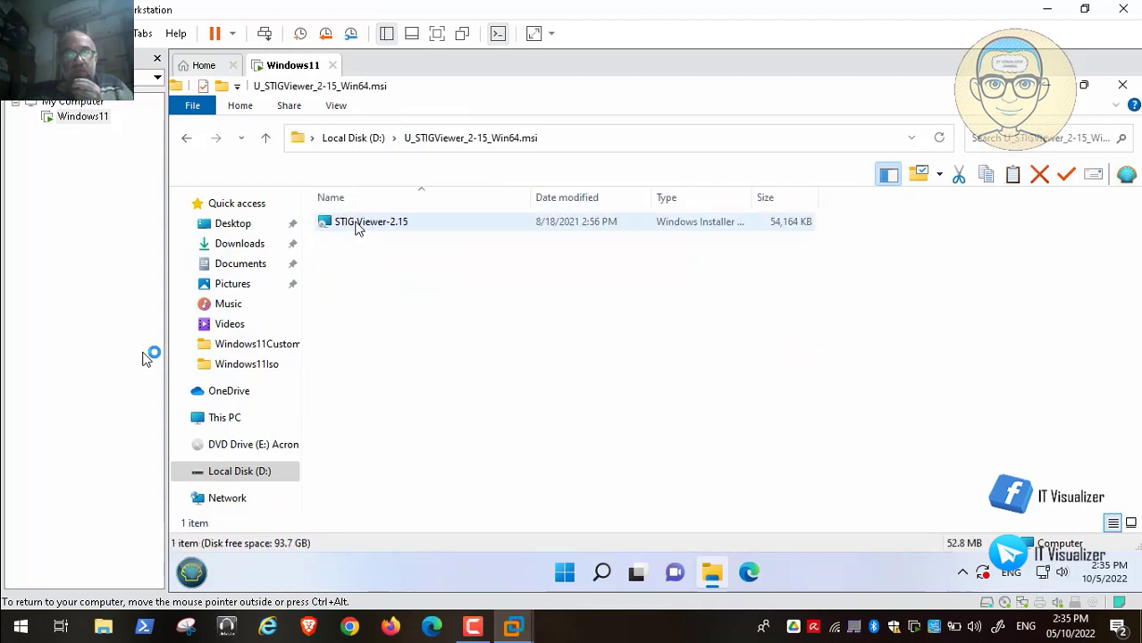
pyautogui.click(355, 228)
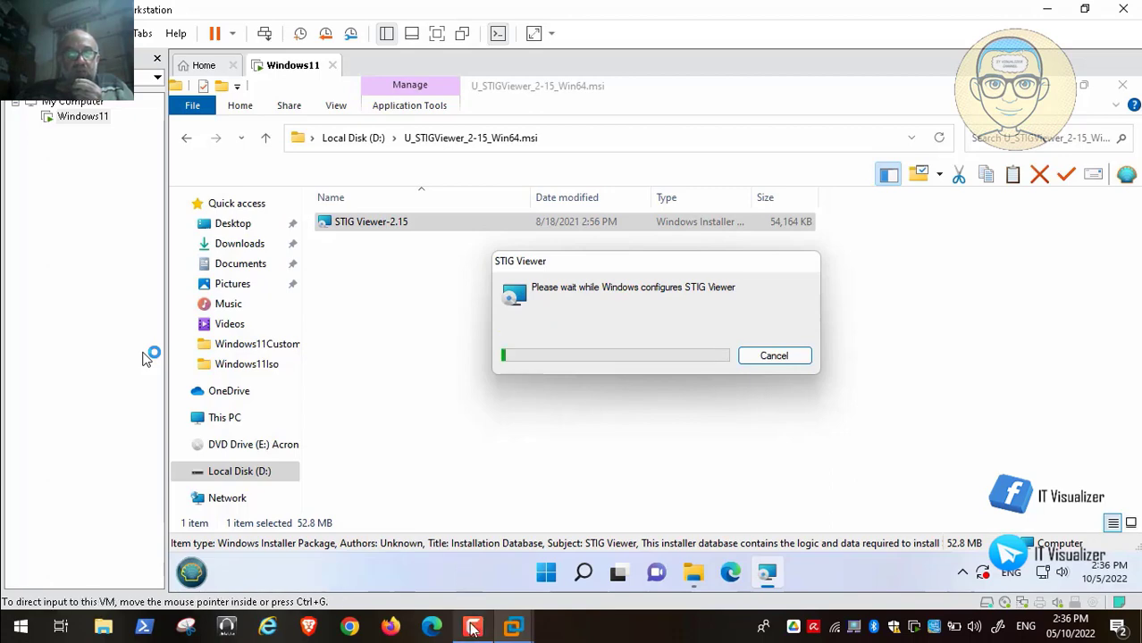
pyautogui.moveTo(1051, 522)
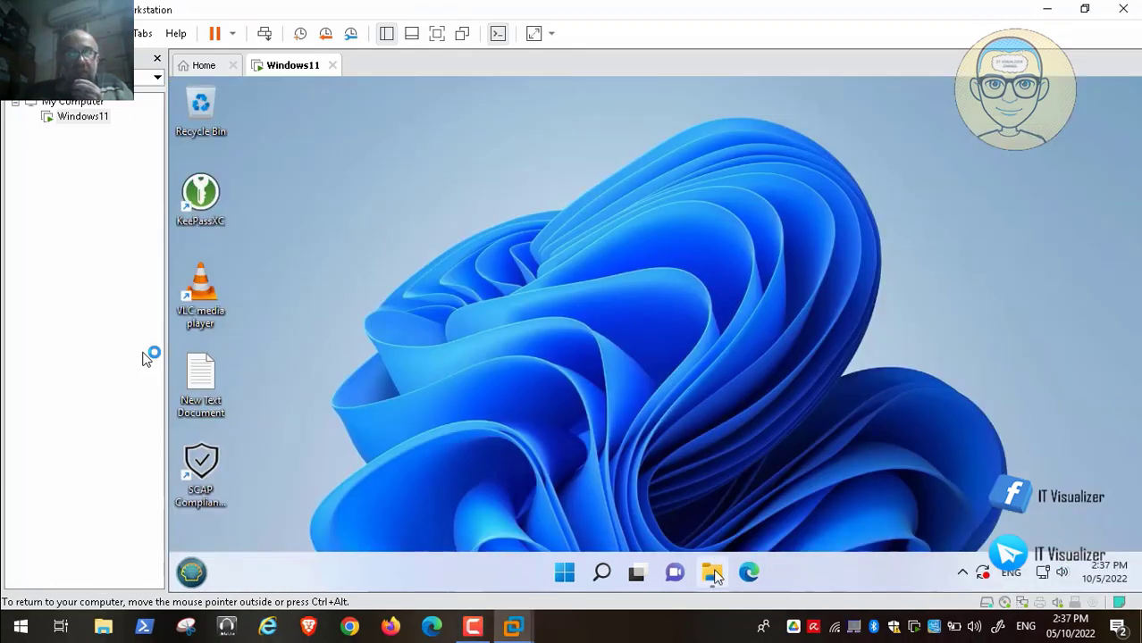
pyautogui.click(713, 575)
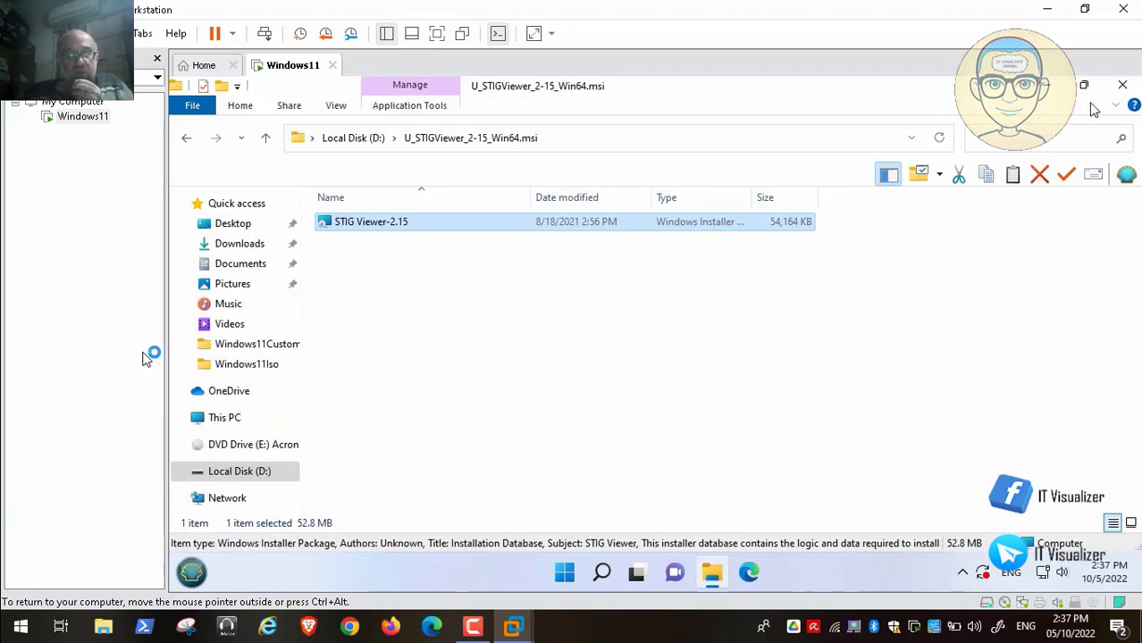
# Create a folder named SCAP Results in the root of Local Disk (D:) and close the folder window
pyautogui.click(349, 139)
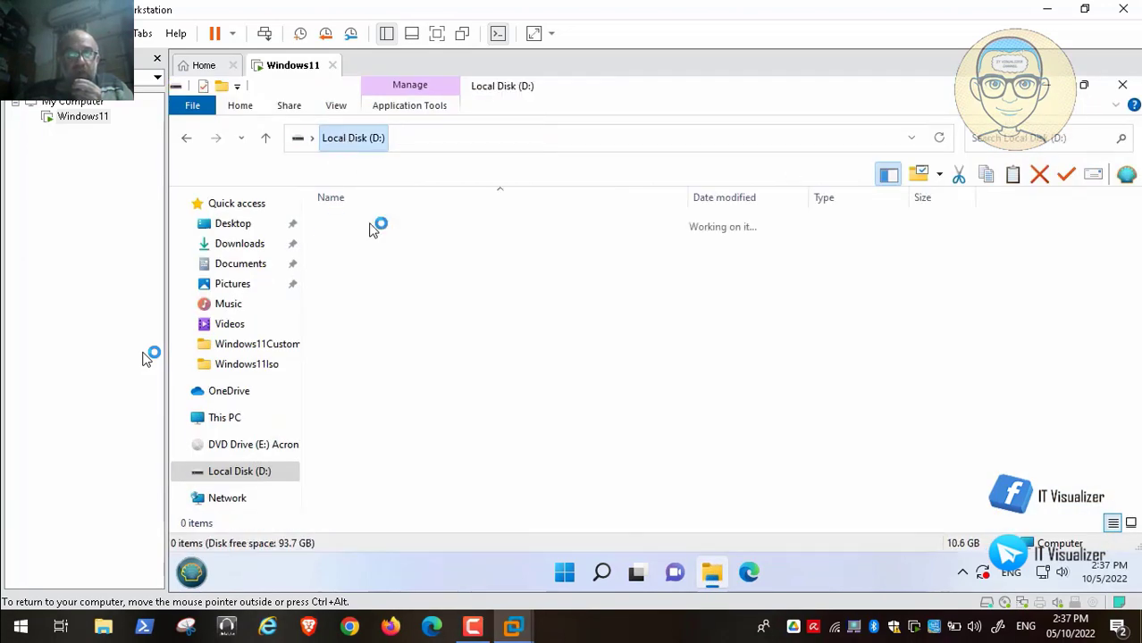
pyautogui.click(420, 471)
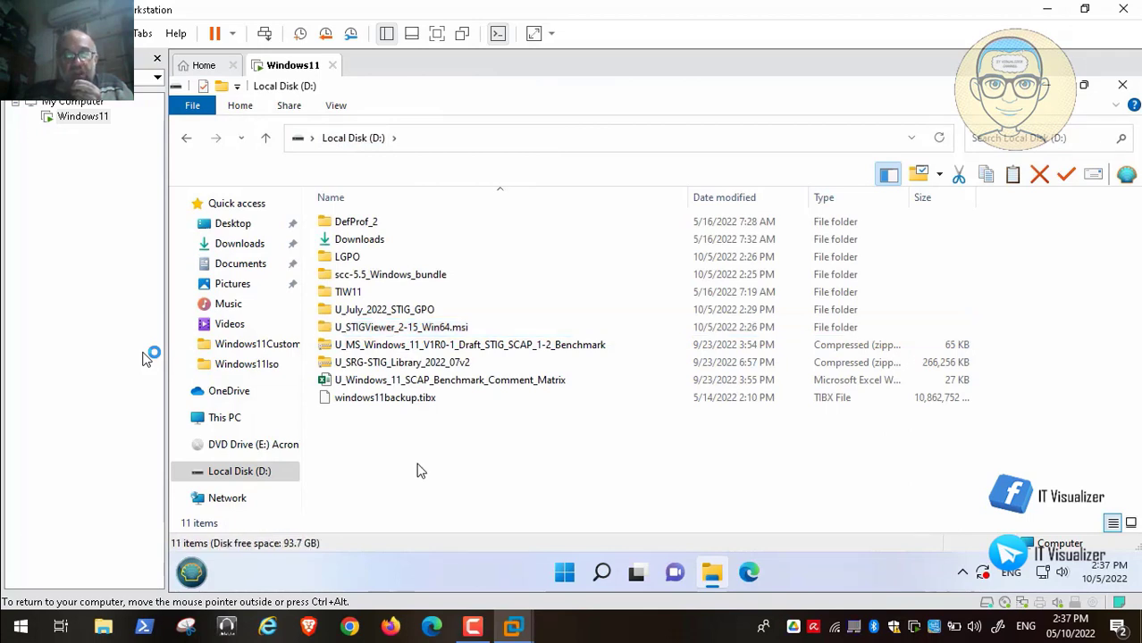
pyautogui.rightClick(420, 471)
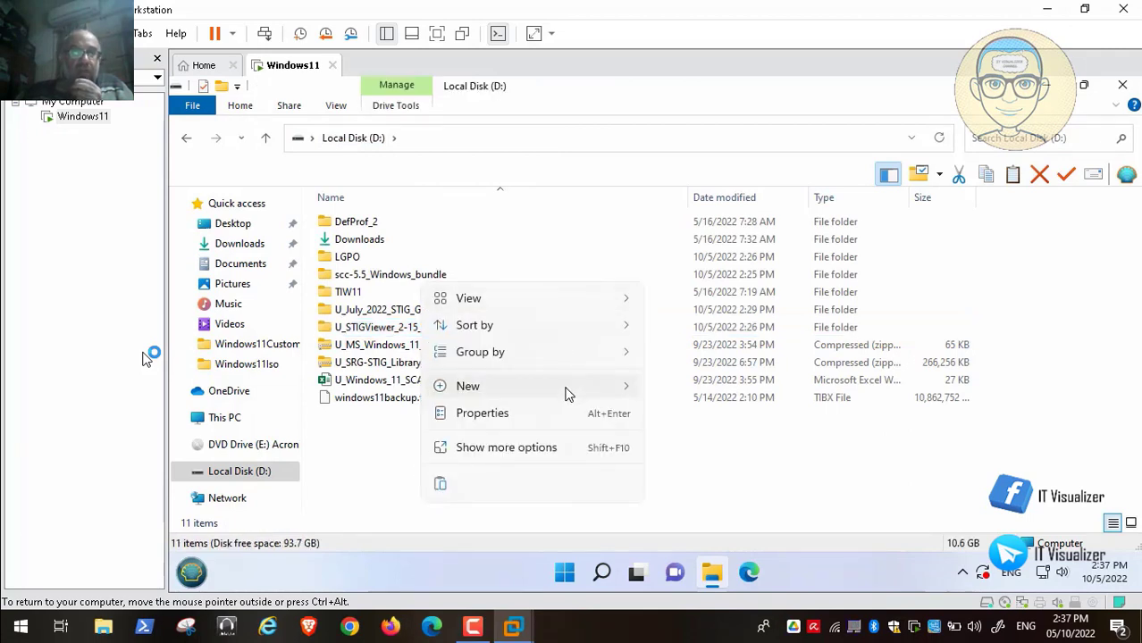
pyautogui.moveTo(592, 391)
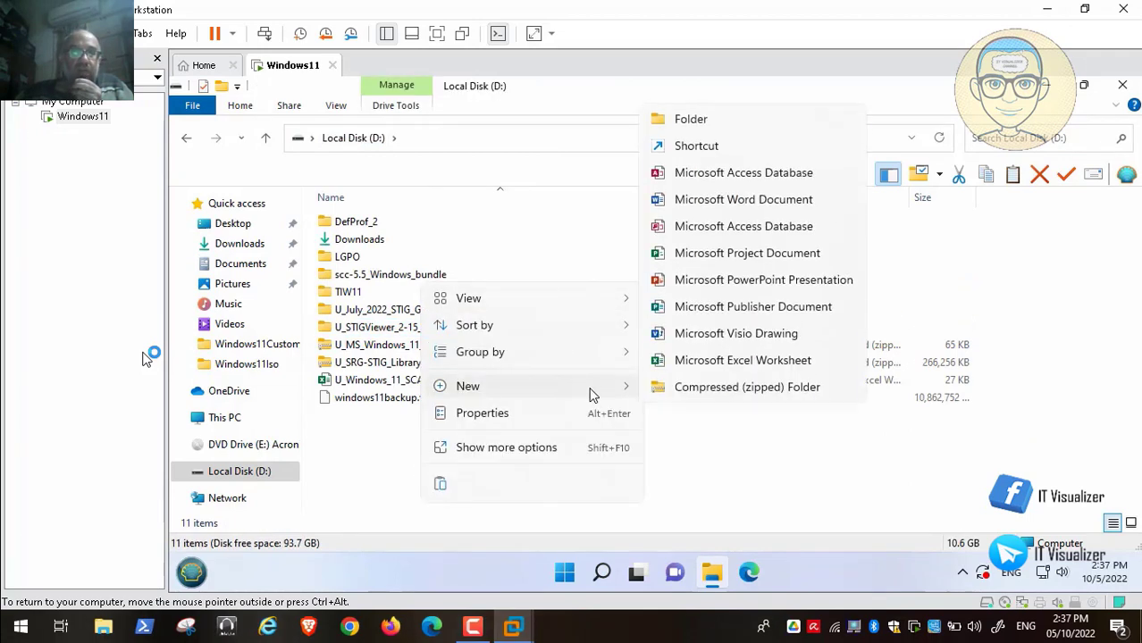
pyautogui.click(730, 122)
pyautogui.press('BackSpace')
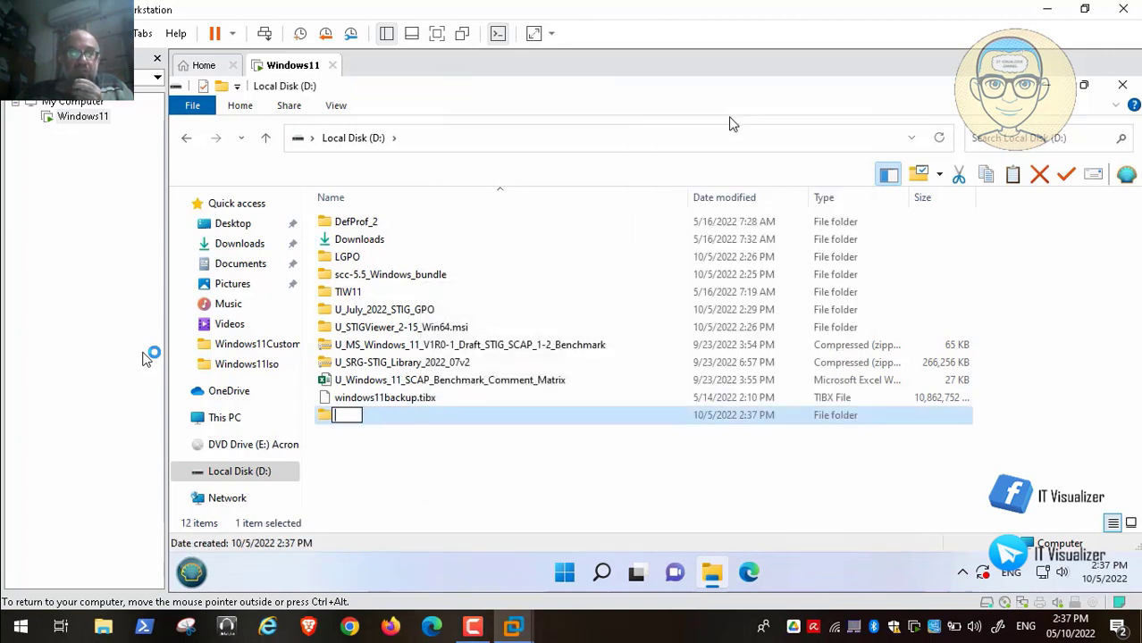
pyautogui.write('SCAP R')
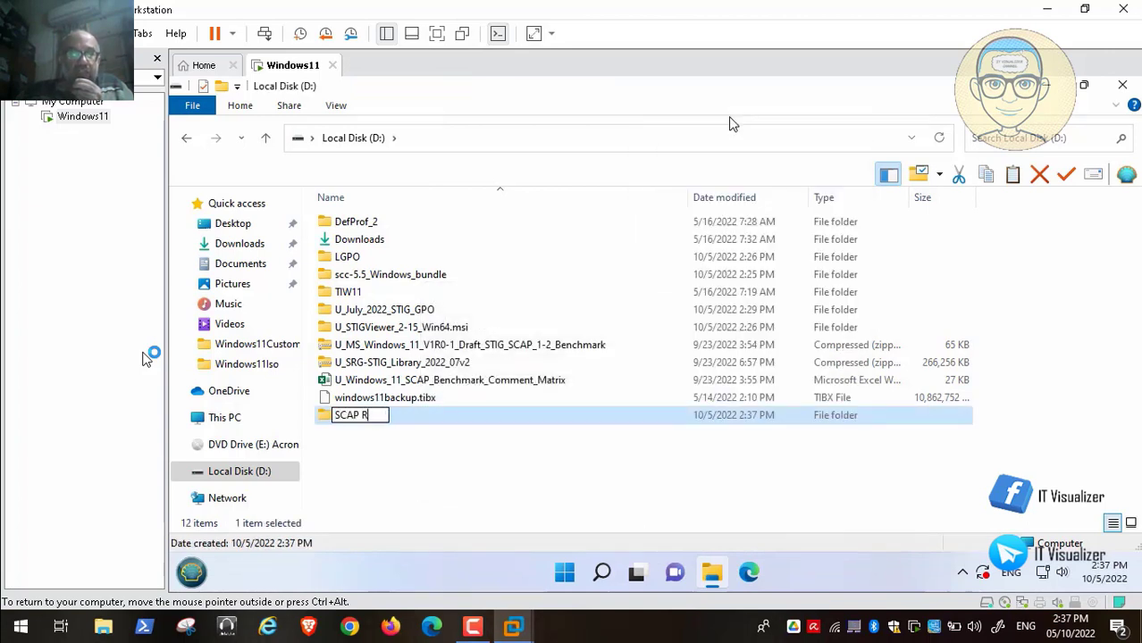
pyautogui.write('esults')
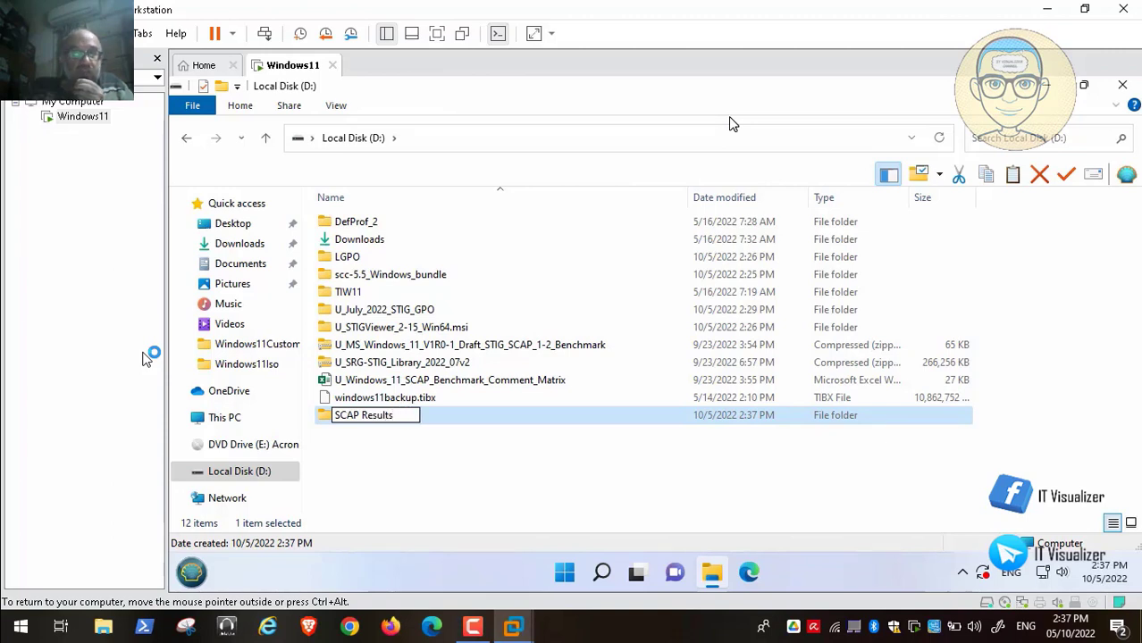
pyautogui.click(463, 491)
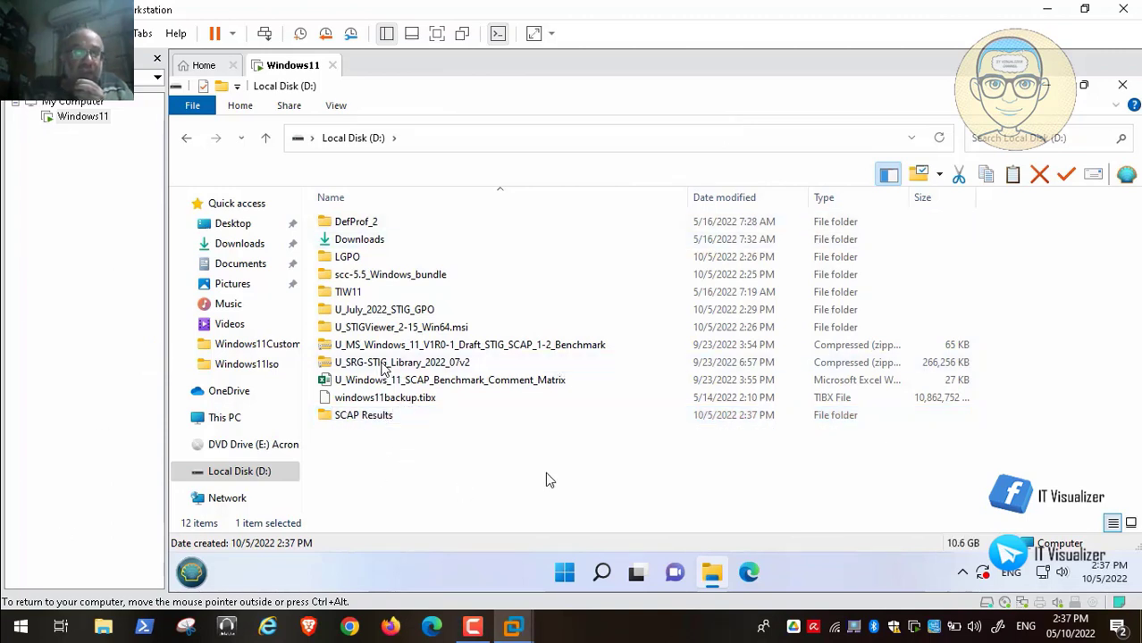
pyautogui.click(1122, 85)
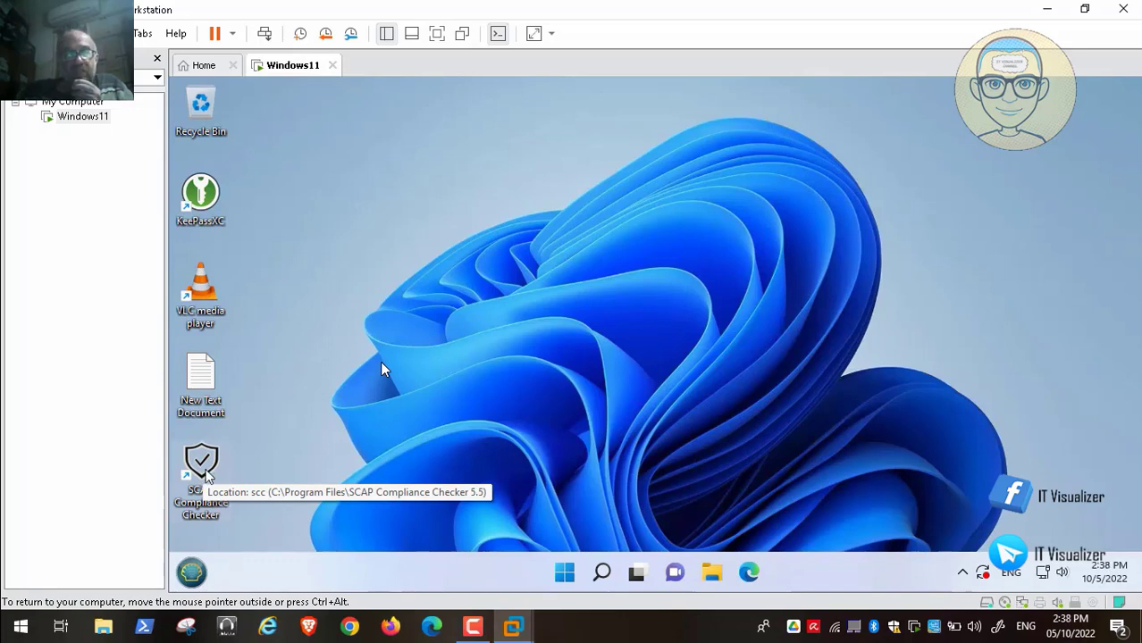
# Launch SCAP Compliance Checker 5.5 from the desktop and start choosing a content file to install
pyautogui.click(473, 627)
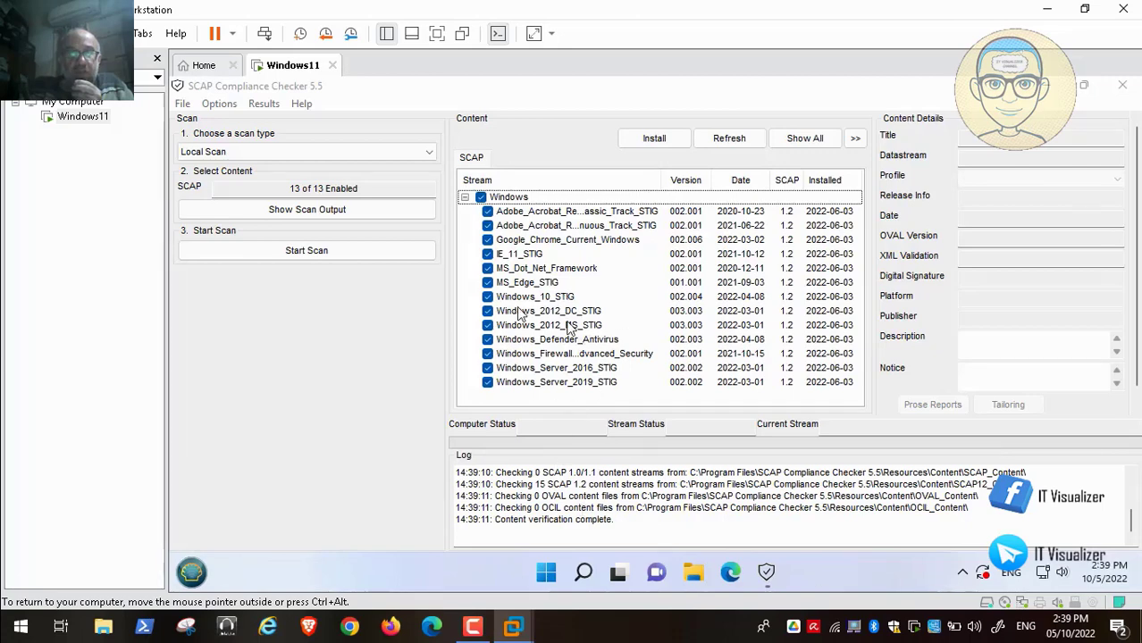
pyautogui.moveTo(97, 633)
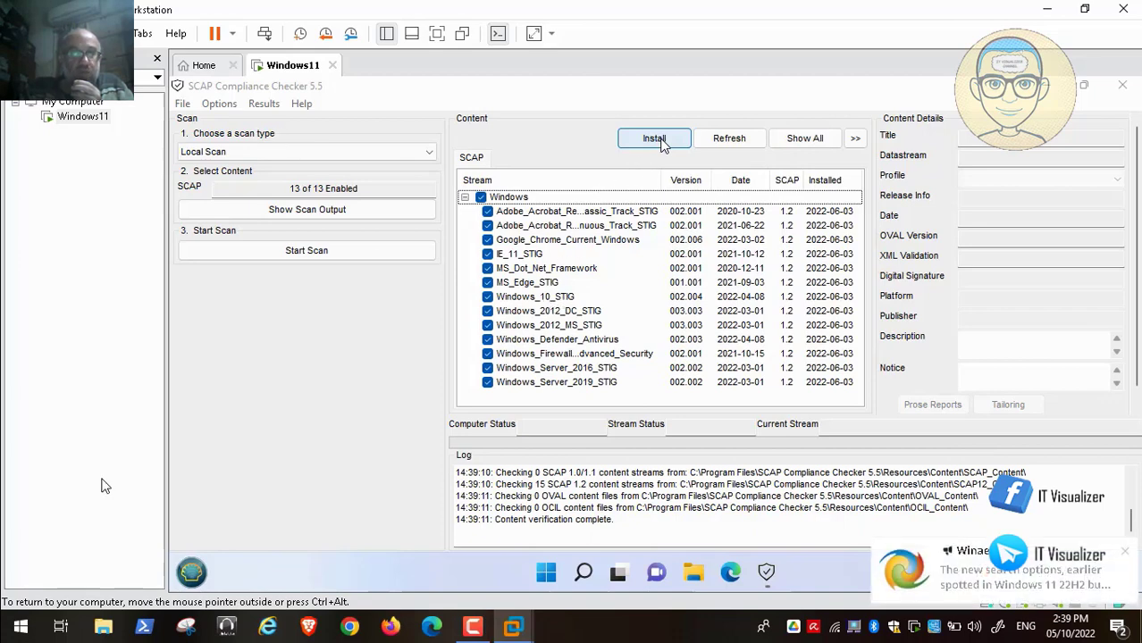
pyautogui.click(14, 608)
pyautogui.click(16, 609)
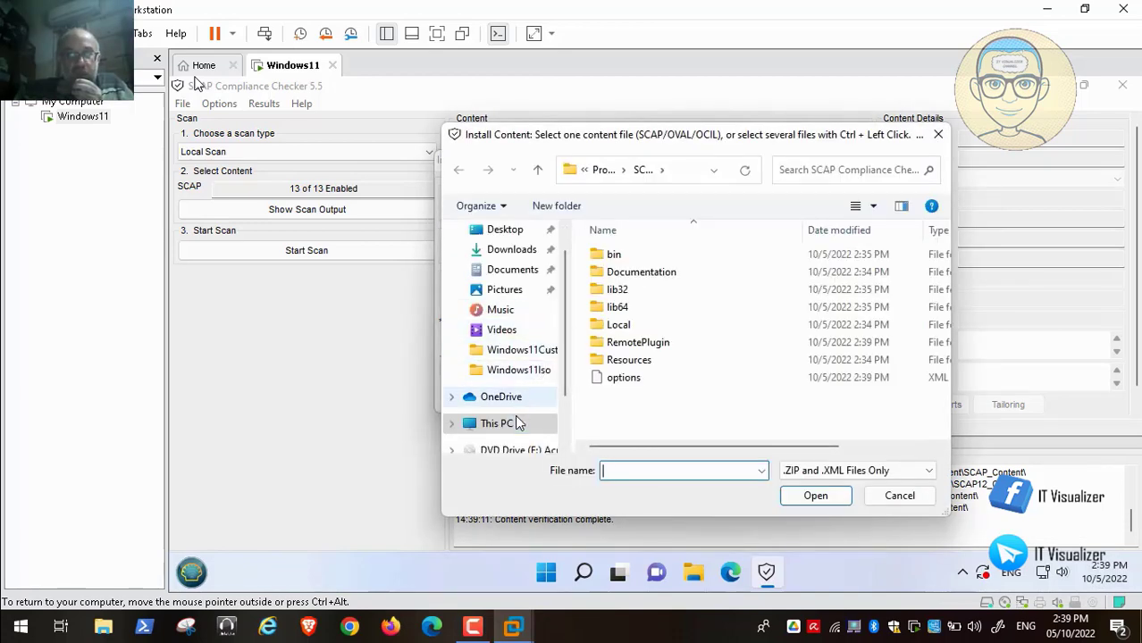
# Select U_MS_Windows_11_V1R0-1_Draft_STIG_SCAP_1-2_Benchmark.zip from Local Disk (D:) and install it as scan content with the default options
pyautogui.click(509, 429)
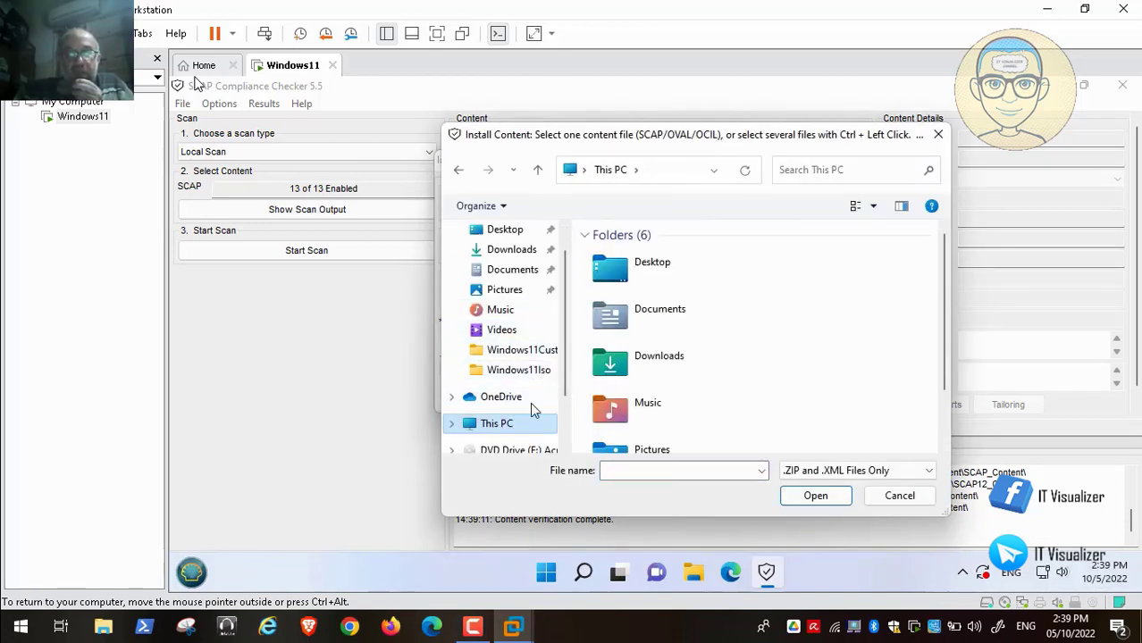
pyautogui.scroll(-2, 946, 416)
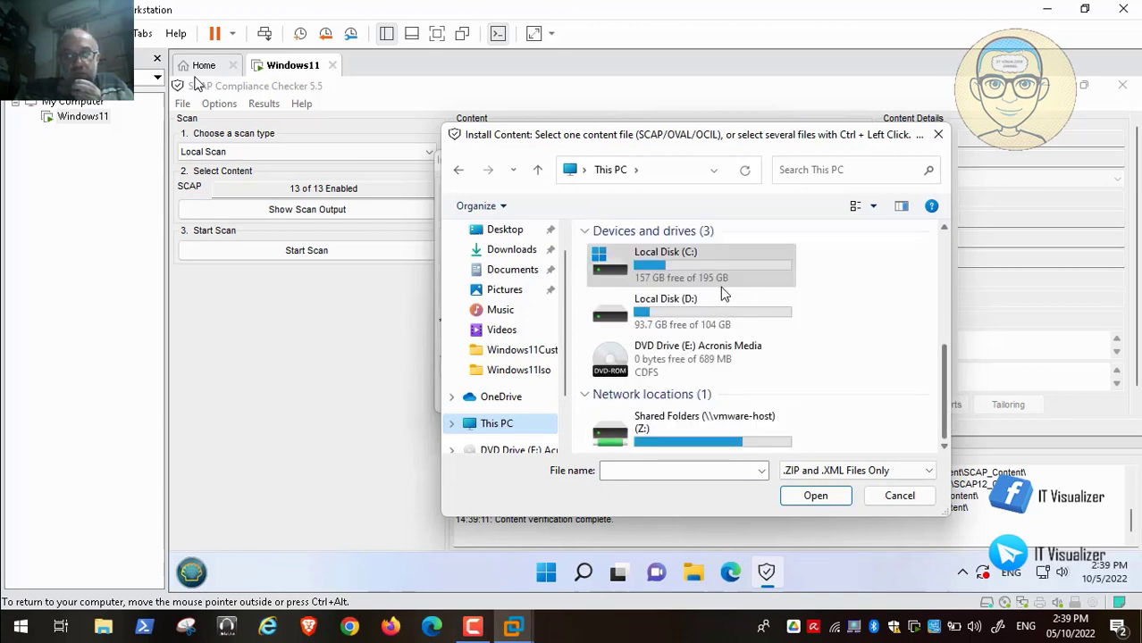
pyautogui.click(684, 327)
pyautogui.doubleClick(685, 327)
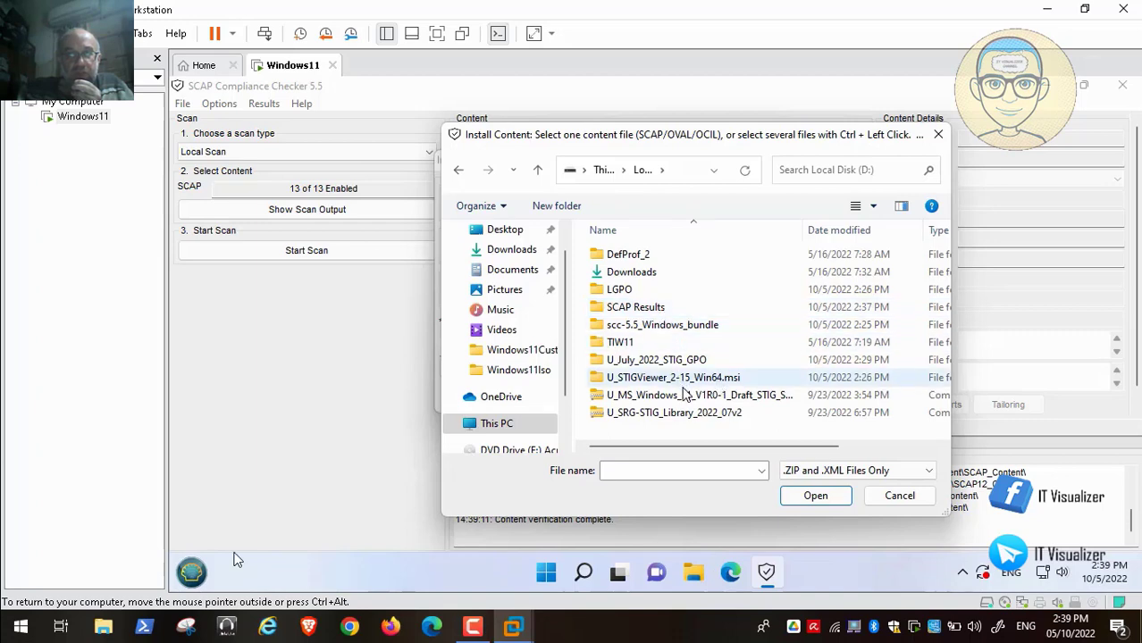
pyautogui.click(756, 399)
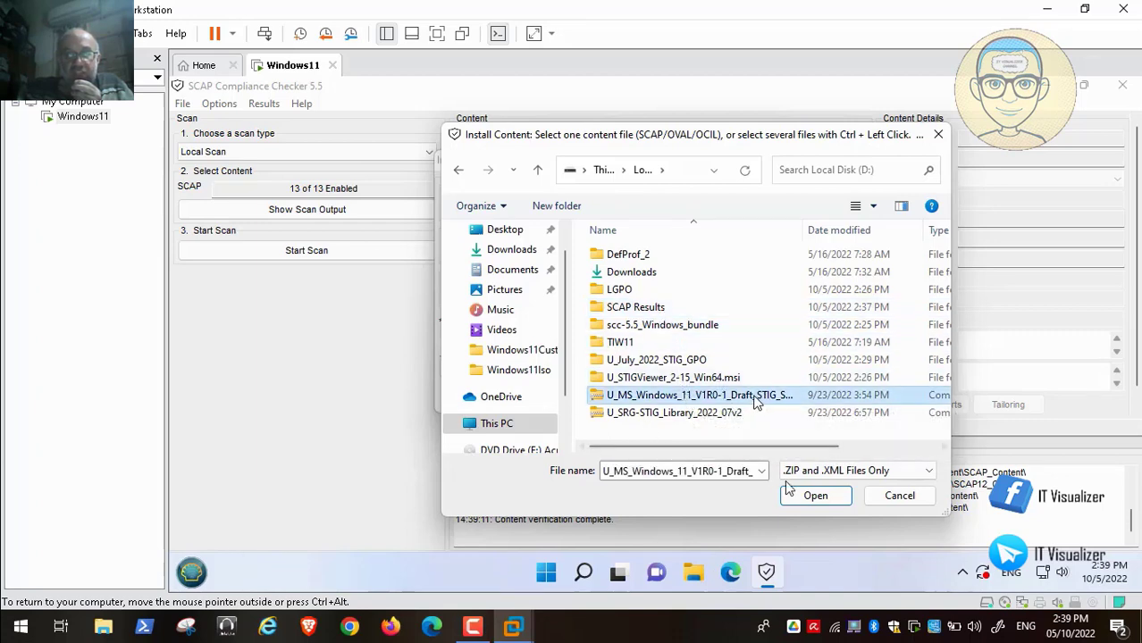
pyautogui.doubleClick(756, 398)
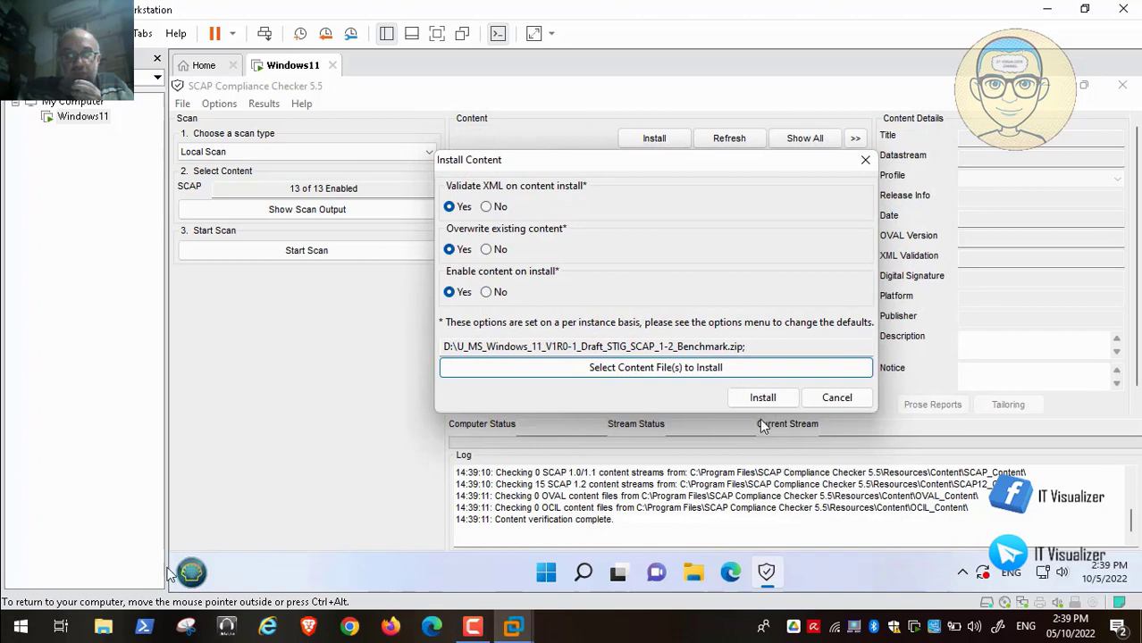
pyautogui.click(761, 397)
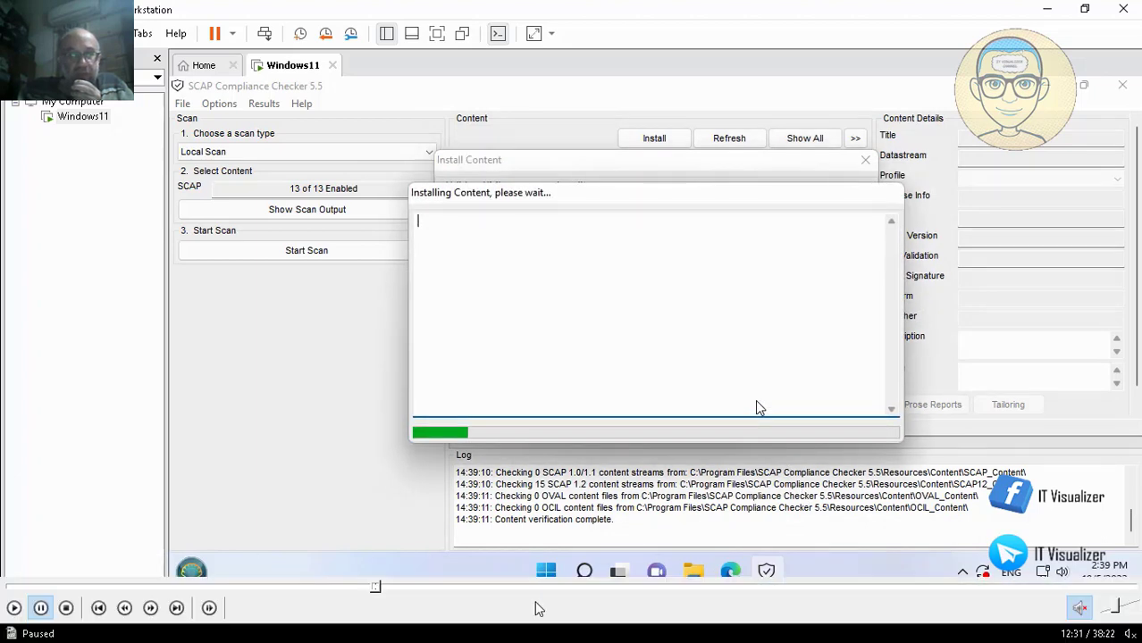
pyautogui.click(371, 588)
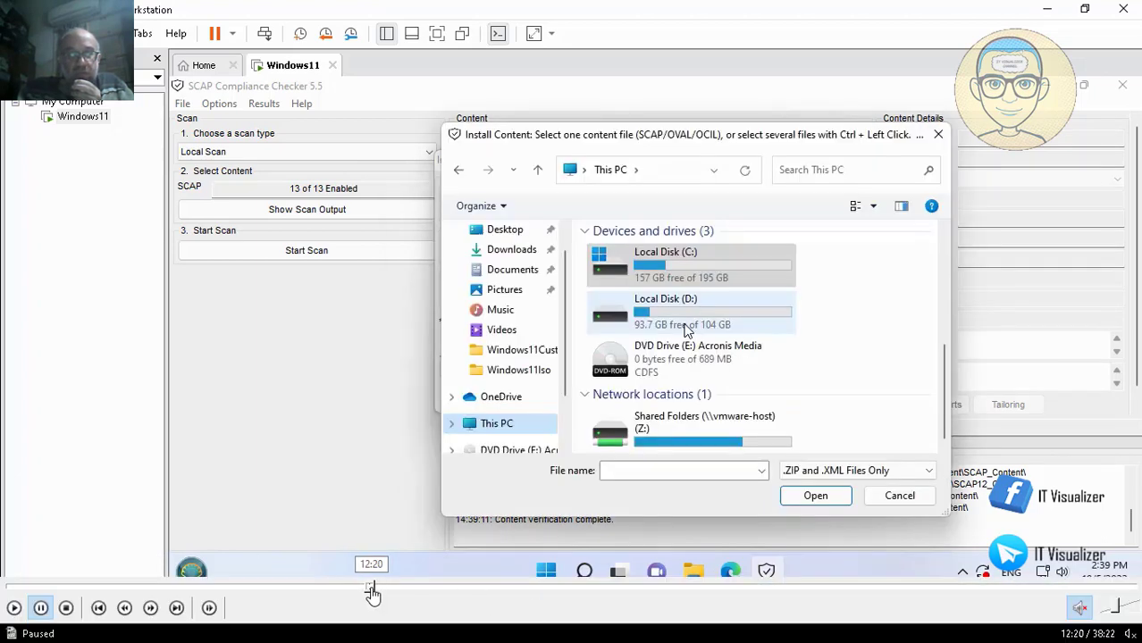
pyautogui.click(374, 588)
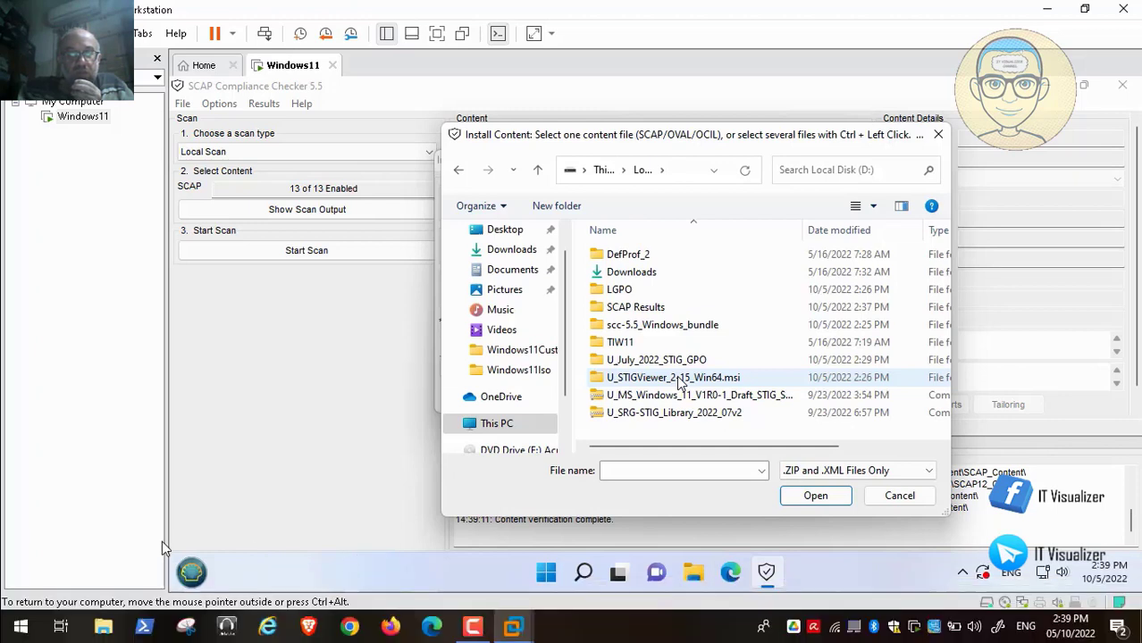
pyautogui.click(14, 609)
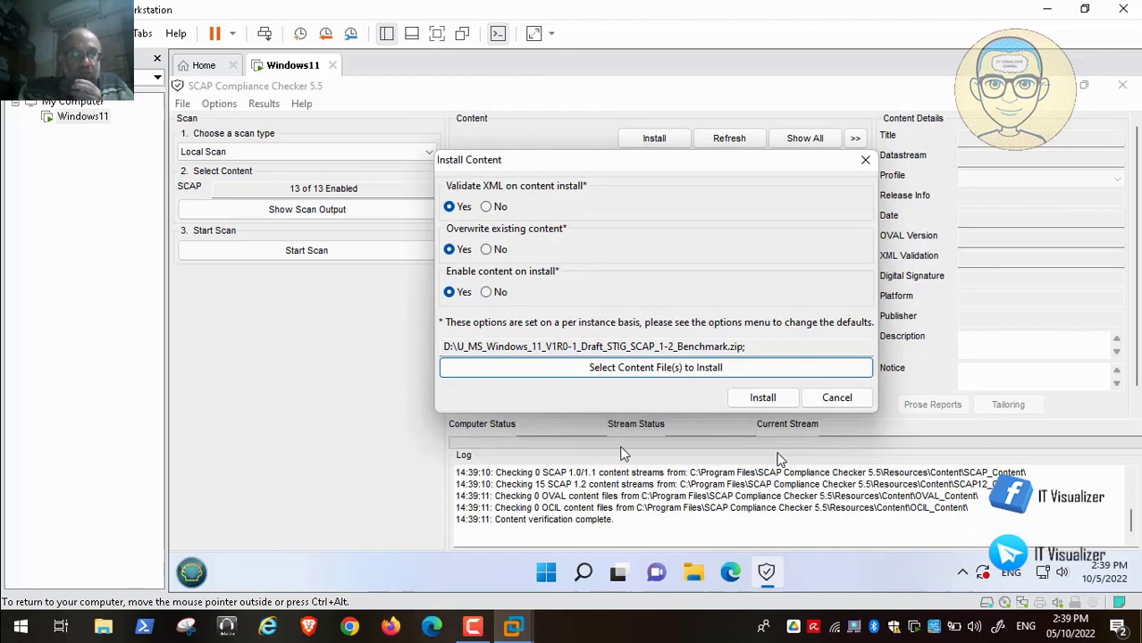
pyautogui.click(780, 460)
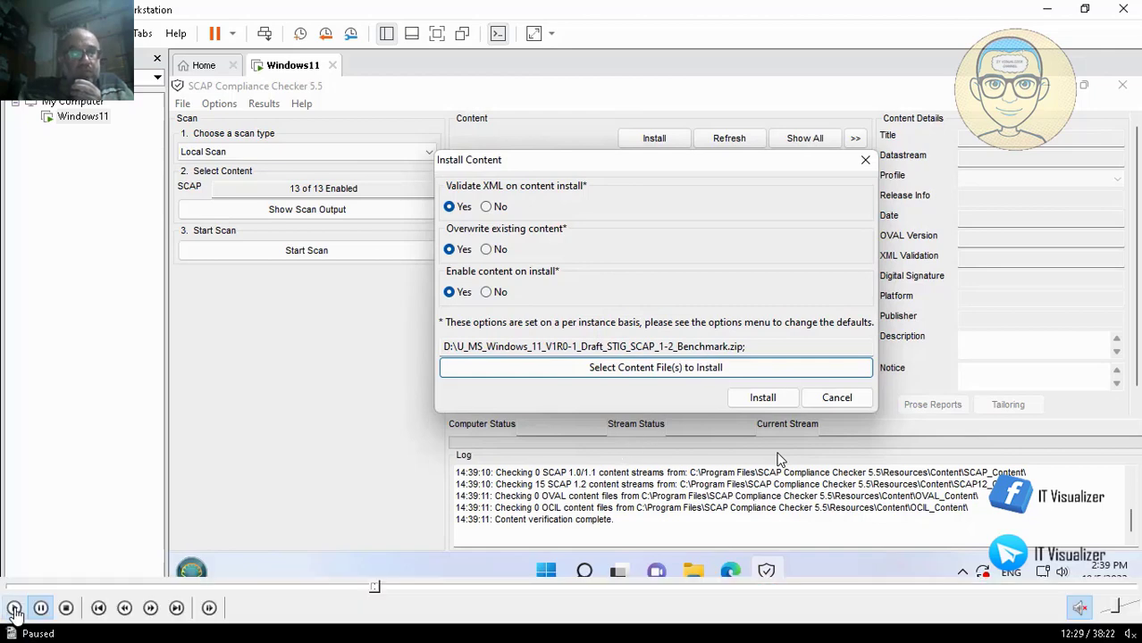
pyautogui.click(764, 438)
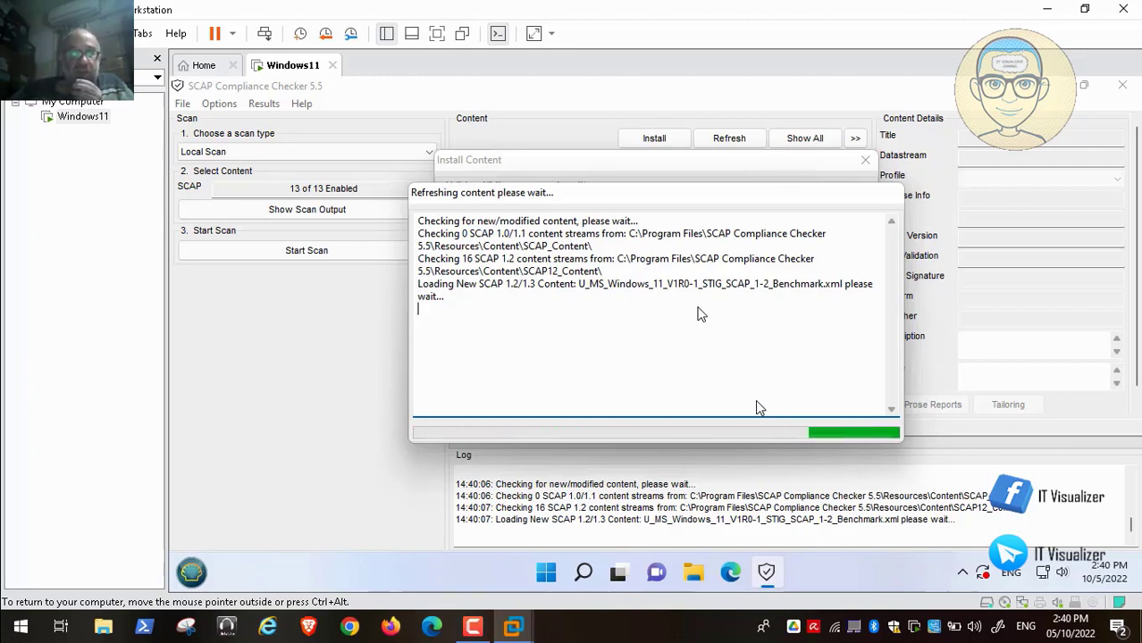
pyautogui.click(472, 628)
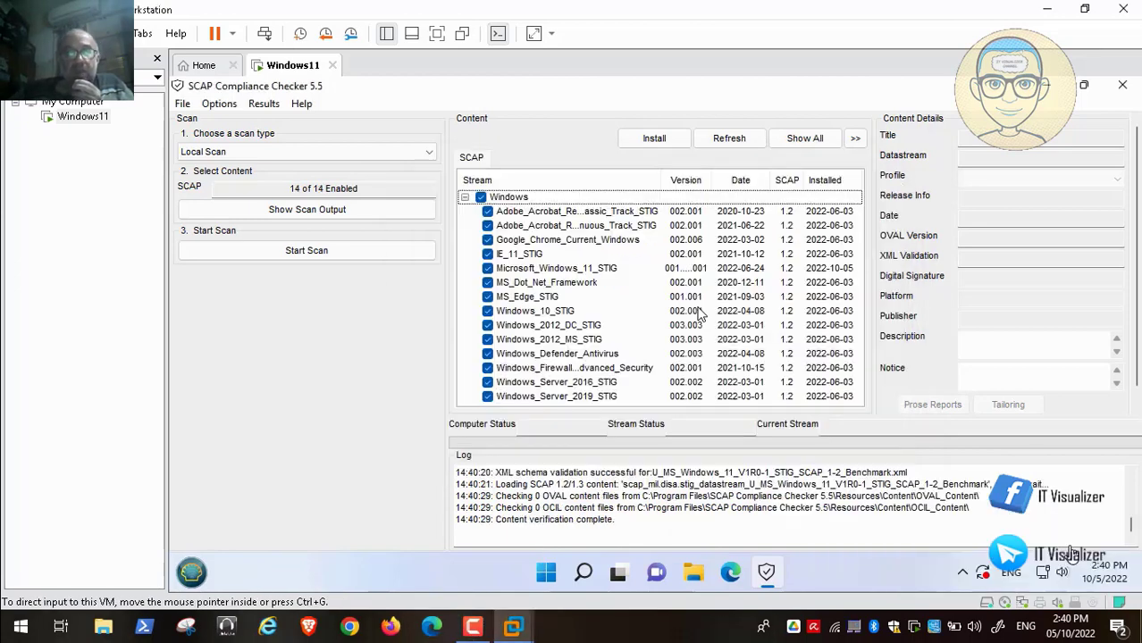
# Enable only the Microsoft_Windows_11_STIG stream with the MAC-1_Classified profile and start a local scan
pyautogui.click(481, 197)
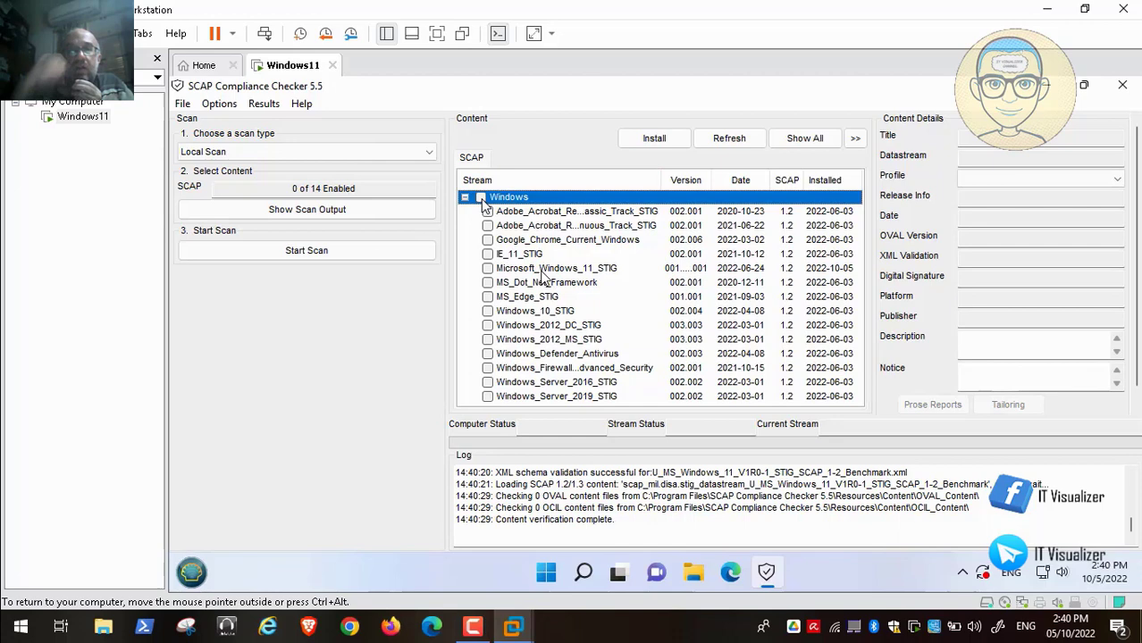
pyautogui.click(487, 268)
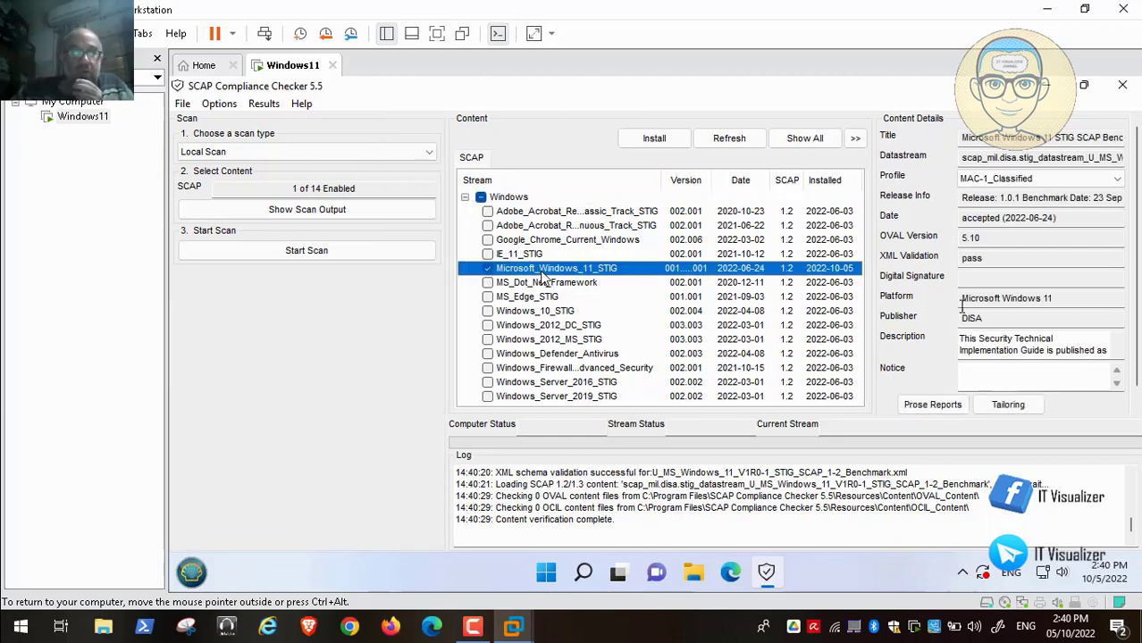
pyautogui.click(1109, 183)
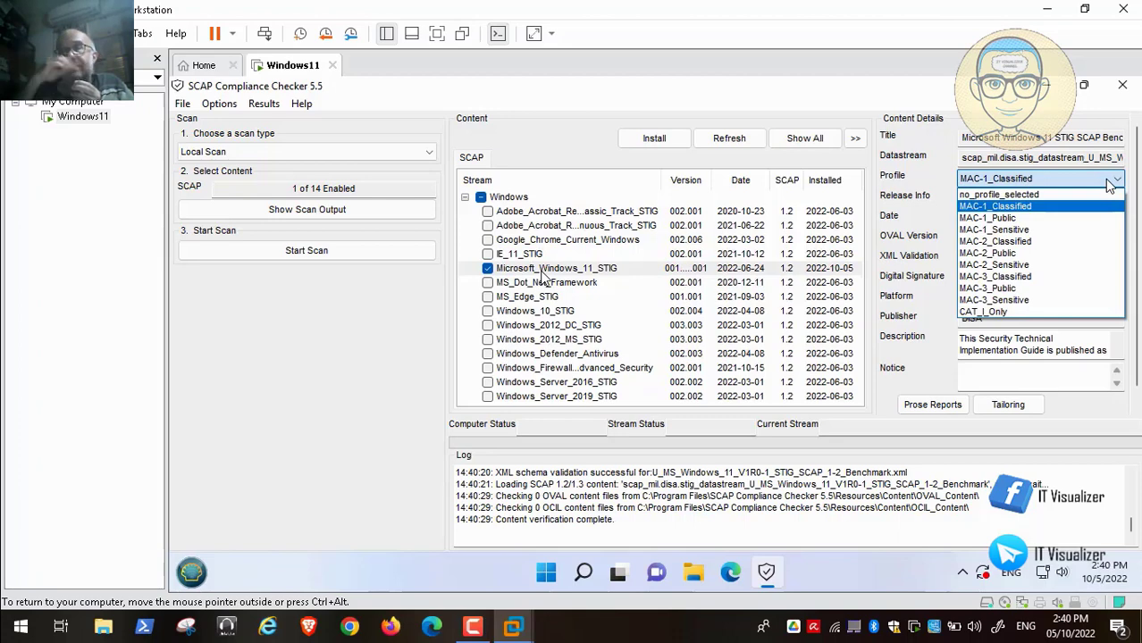
pyautogui.click(1071, 208)
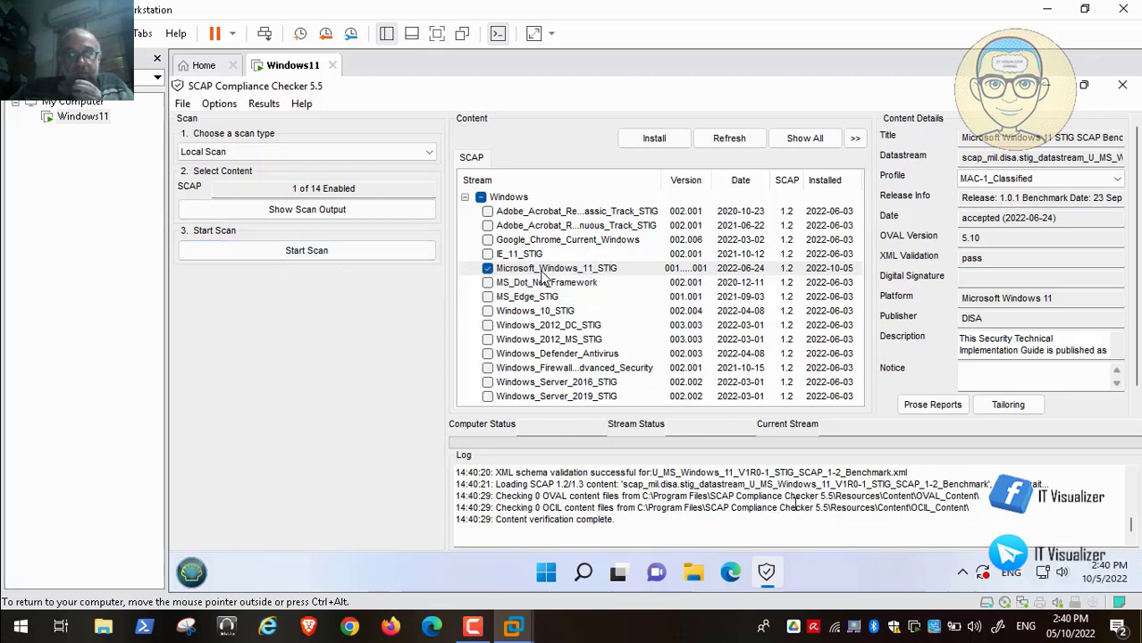
pyautogui.click(353, 255)
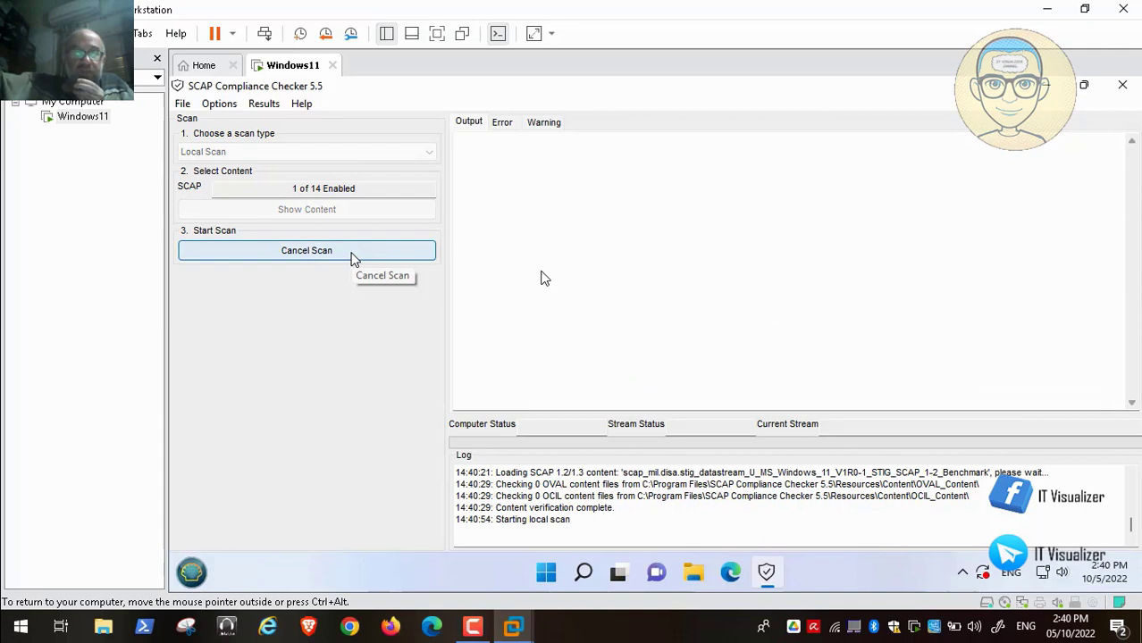
pyautogui.click(475, 628)
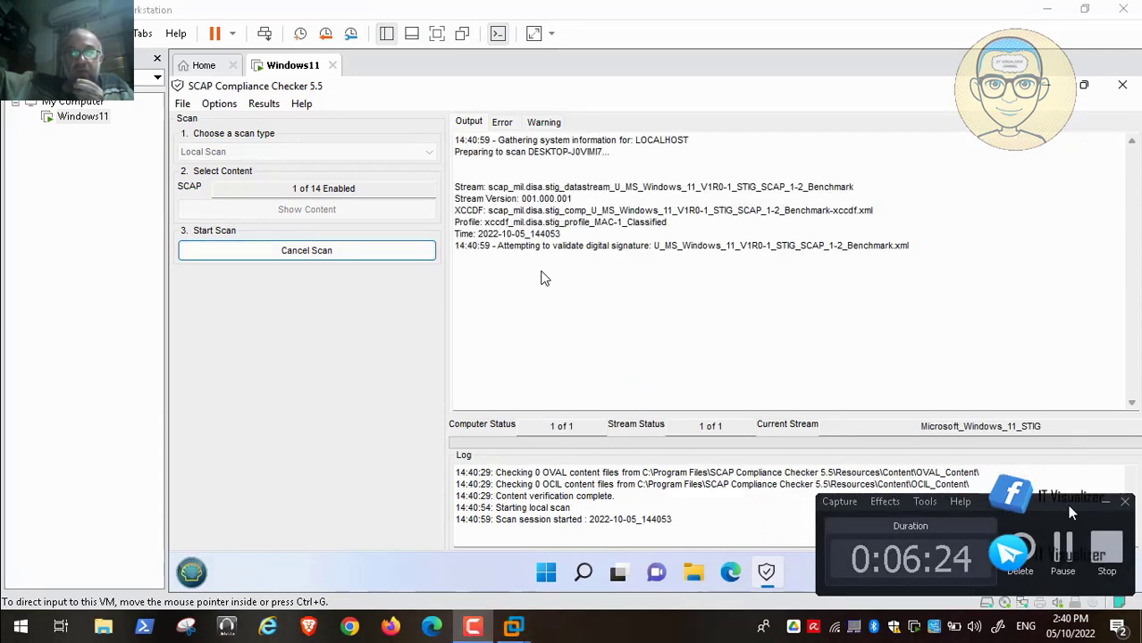
pyautogui.click(1068, 547)
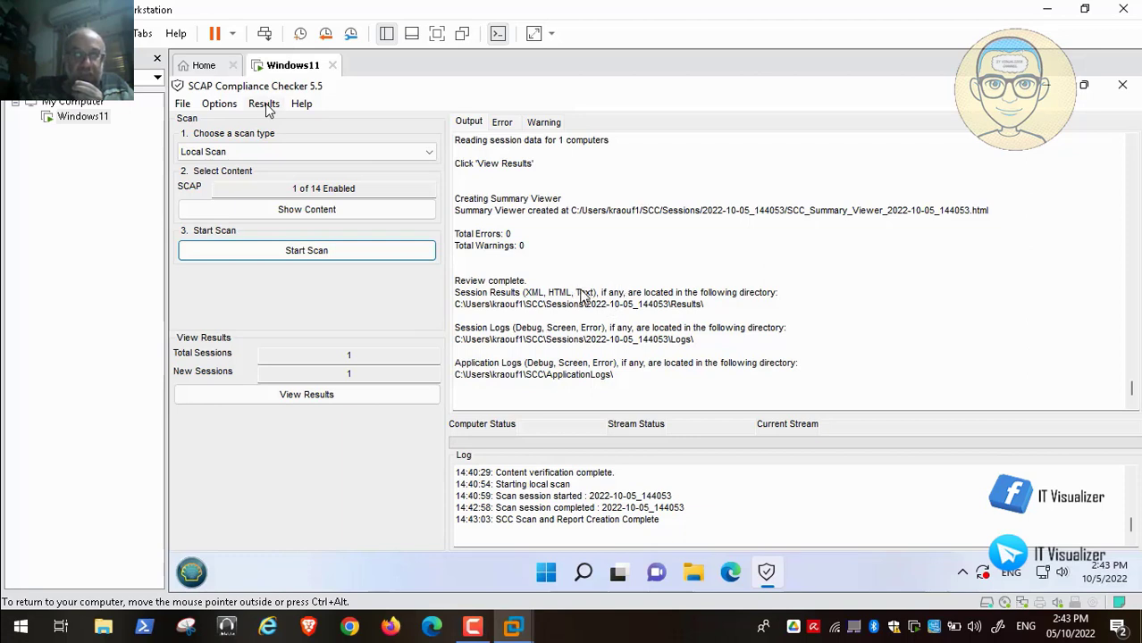
pyautogui.press('space')
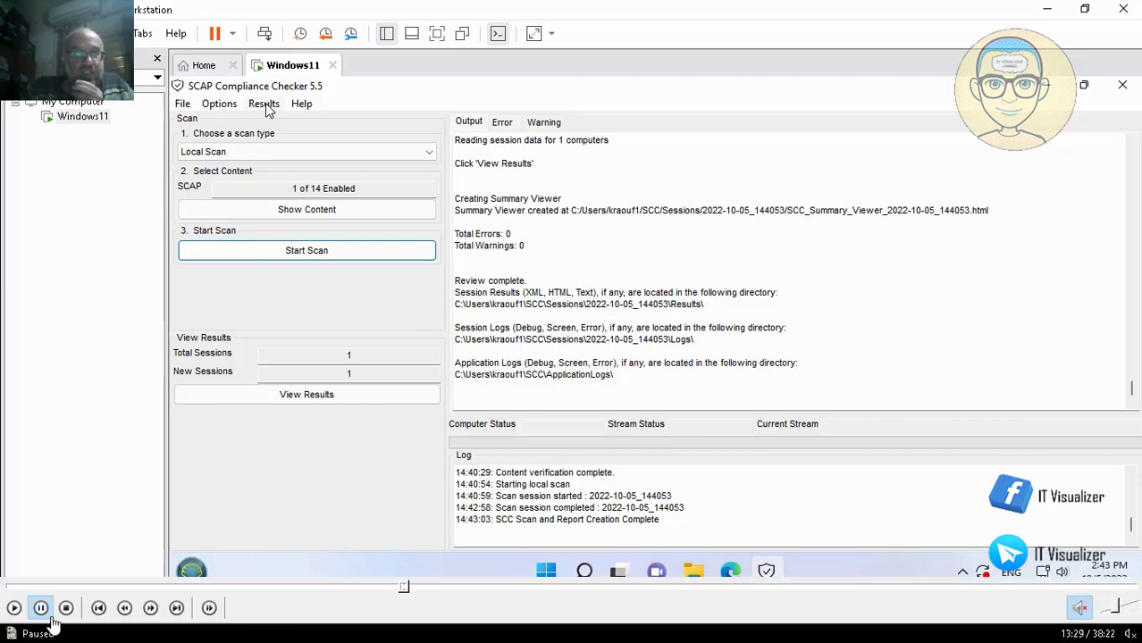
pyautogui.click(14, 610)
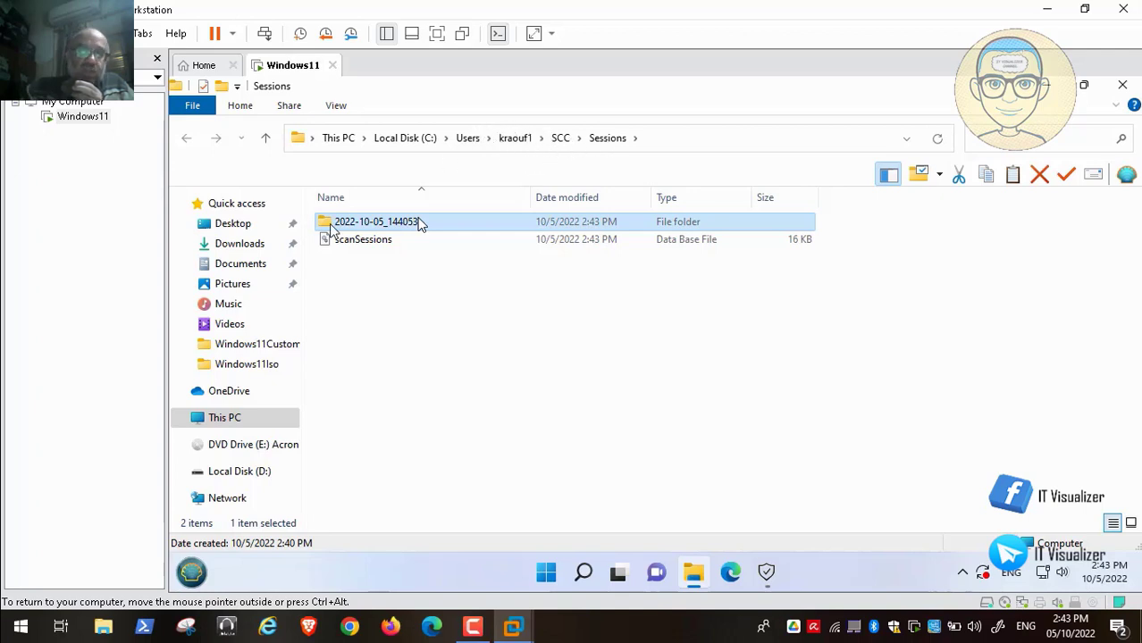
pyautogui.moveTo(115, 613)
pyautogui.click(19, 612)
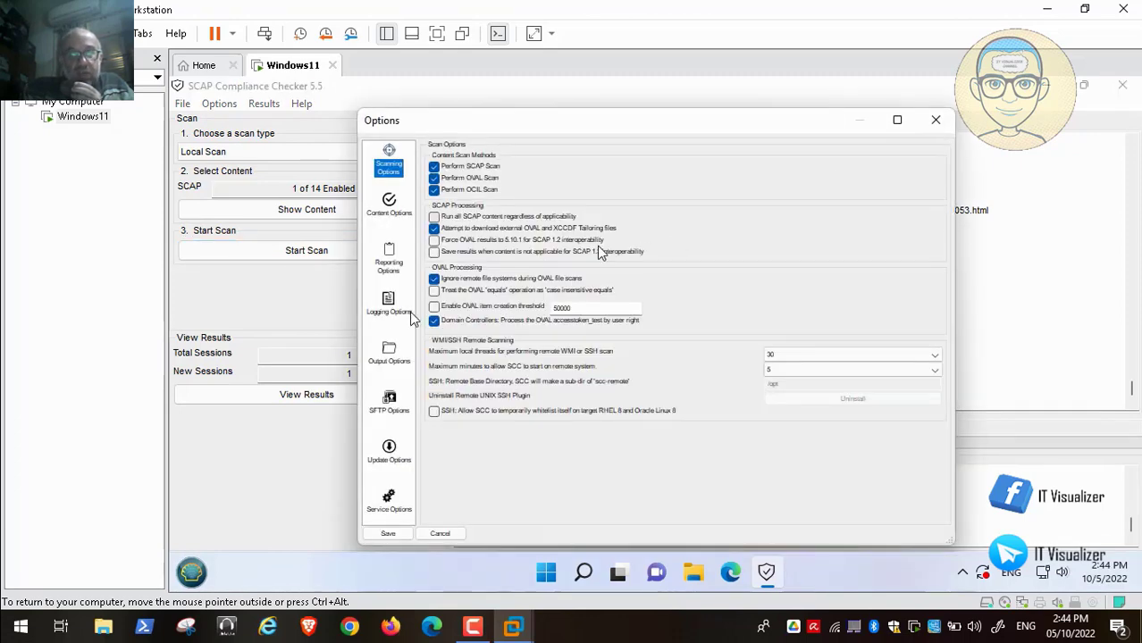
pyautogui.click(898, 121)
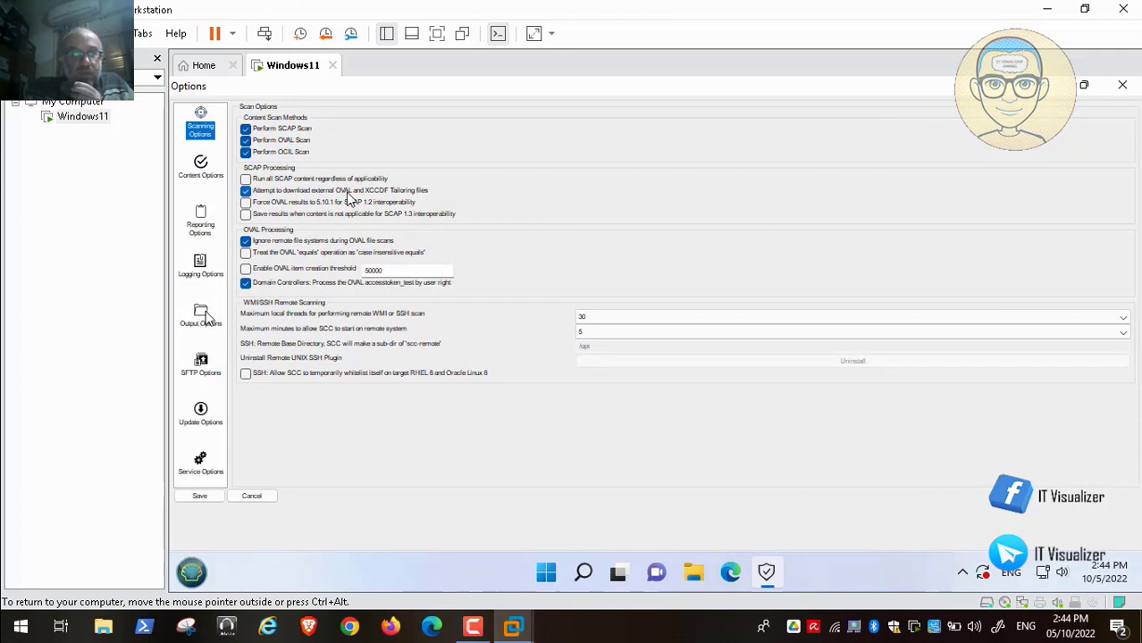
pyautogui.click(204, 226)
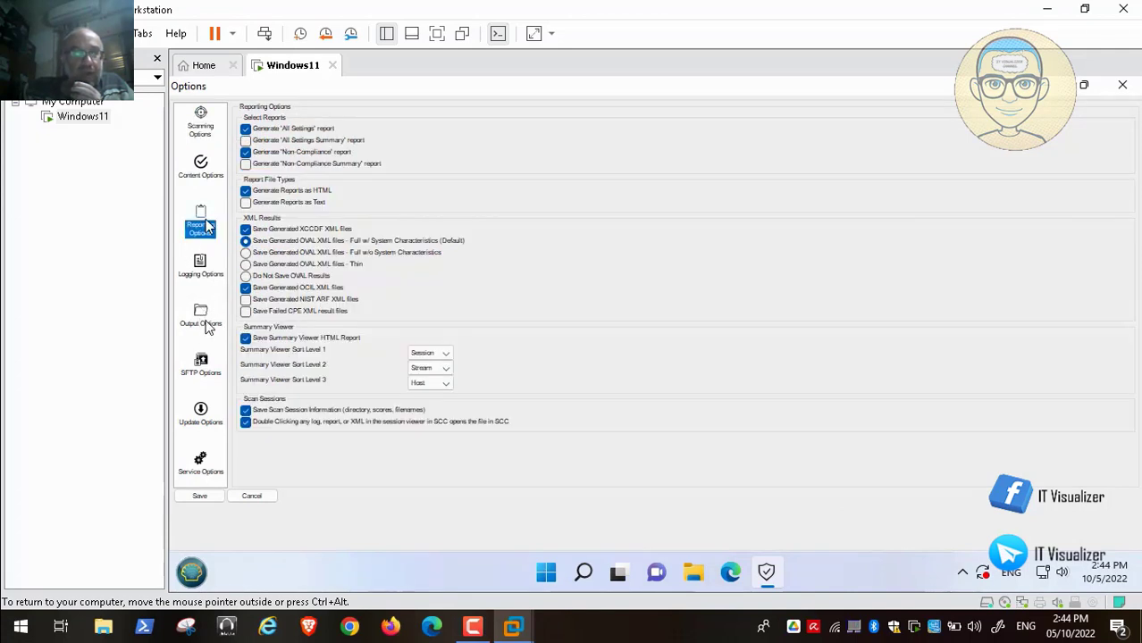
pyautogui.click(205, 321)
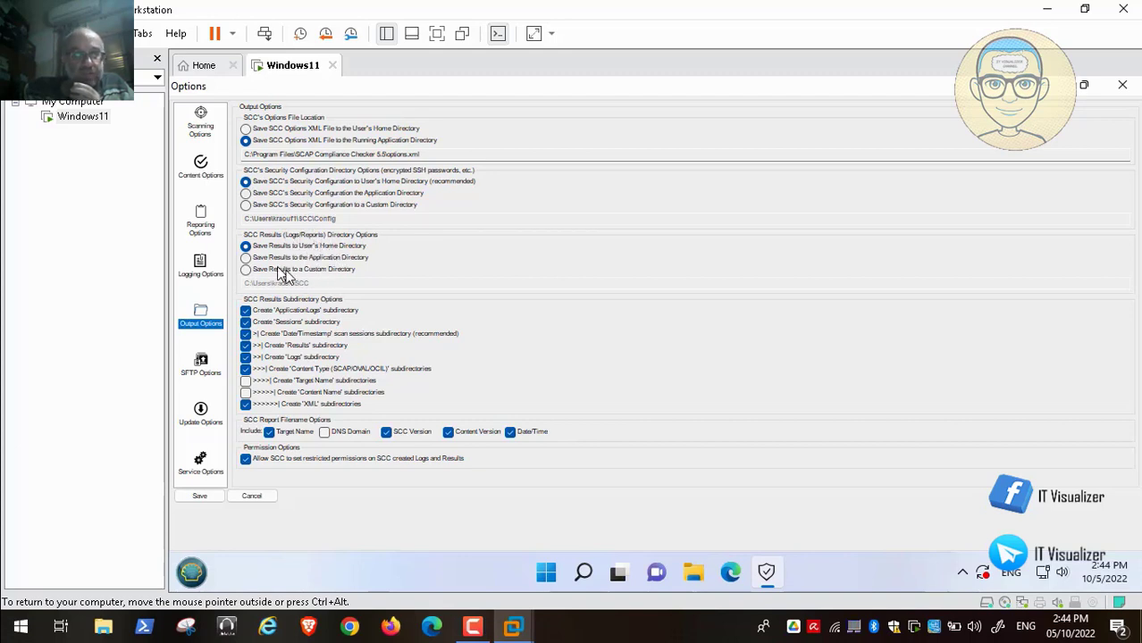
pyautogui.click(249, 271)
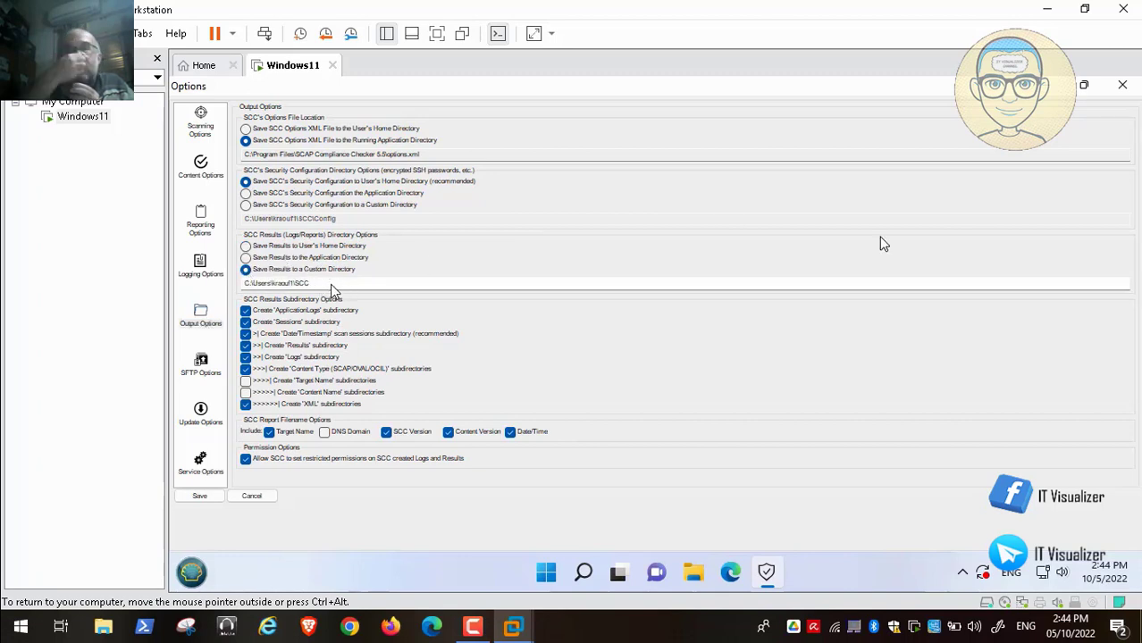
pyautogui.click(1133, 90)
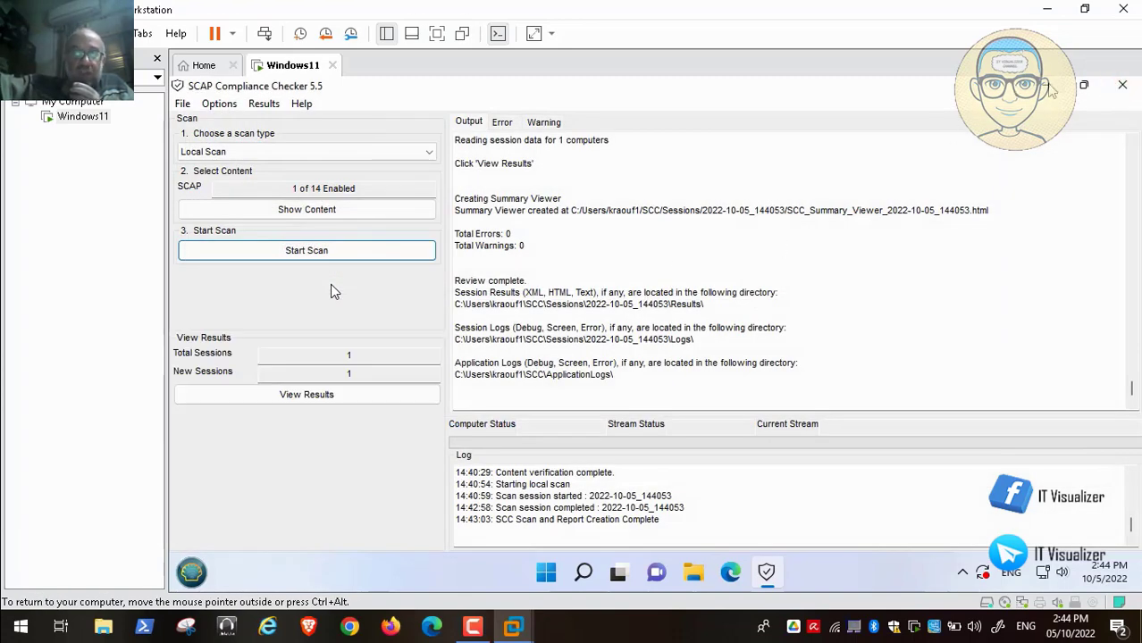
# Copy the path of the SCAP Results folder on Local Disk (D:) and minimize the folder window
pyautogui.click(1046, 85)
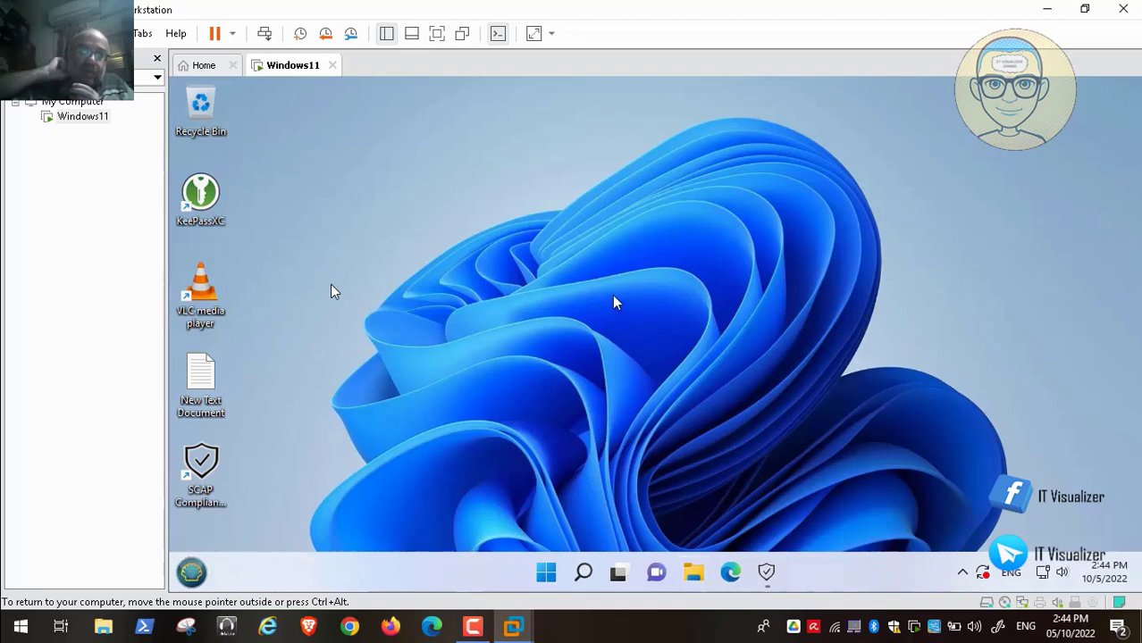
pyautogui.press('super+e')
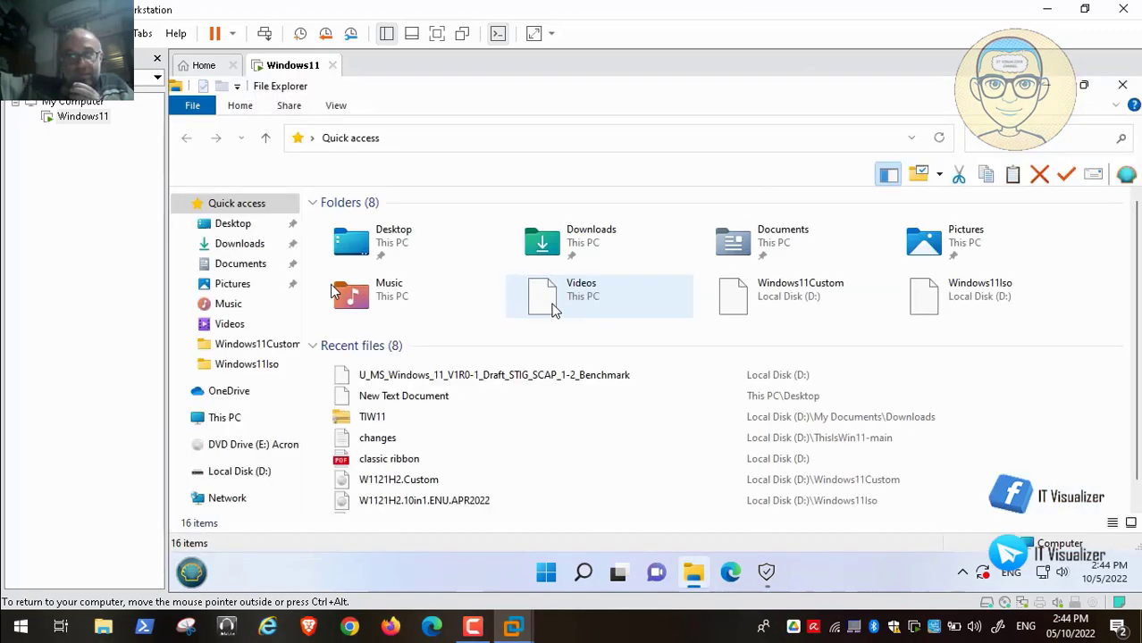
pyautogui.click(247, 472)
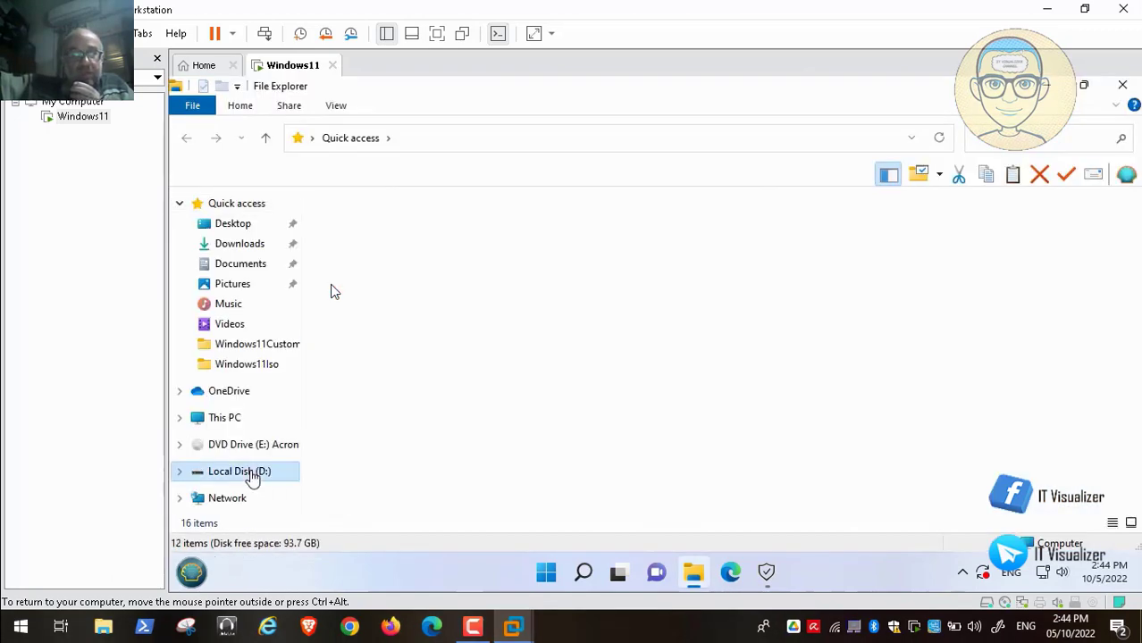
pyautogui.doubleClick(370, 275)
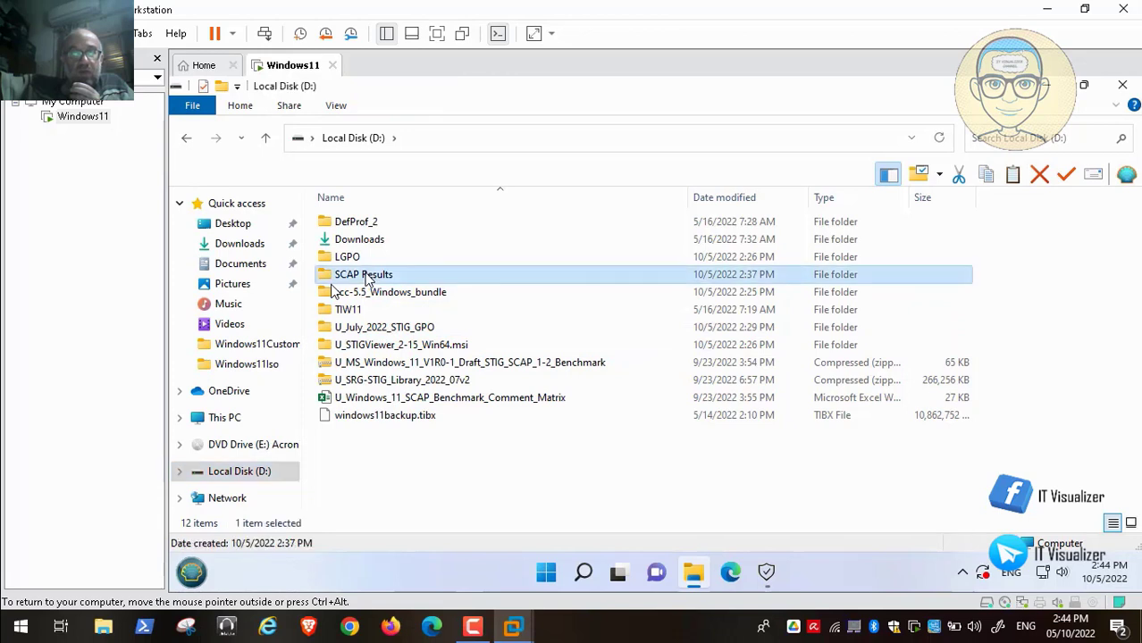
pyautogui.click(497, 140)
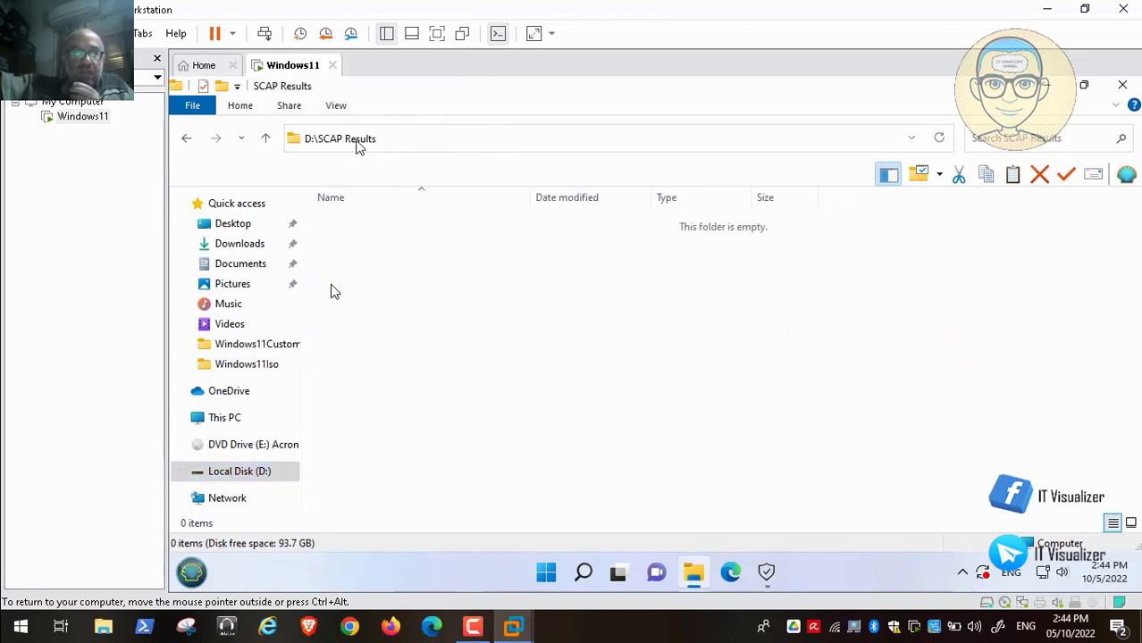
pyautogui.rightClick(371, 134)
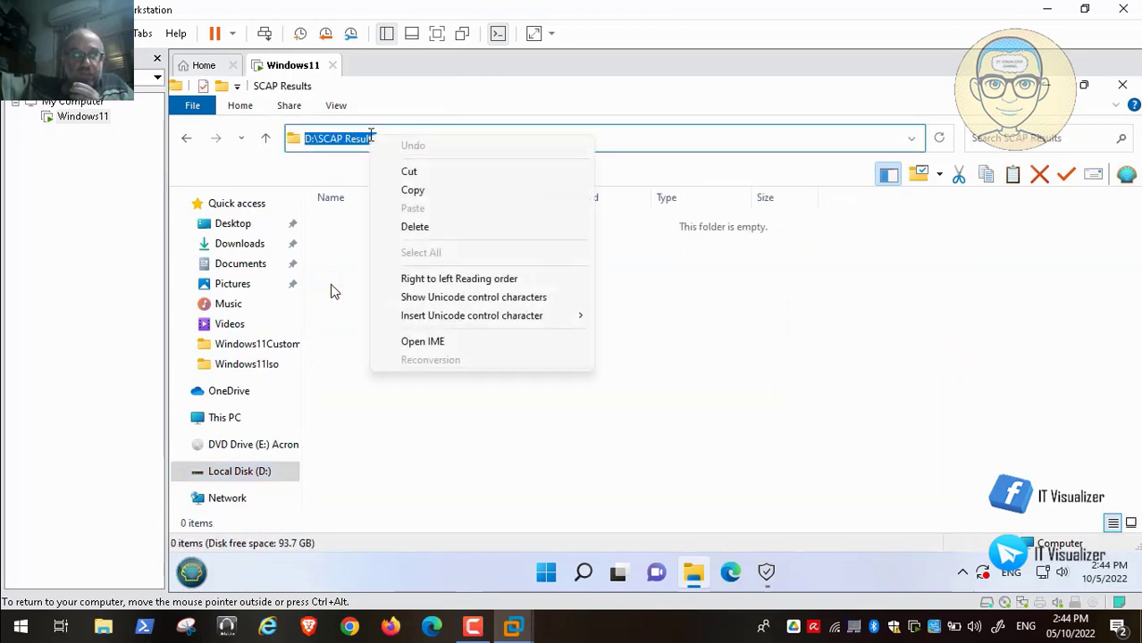
pyautogui.click(425, 193)
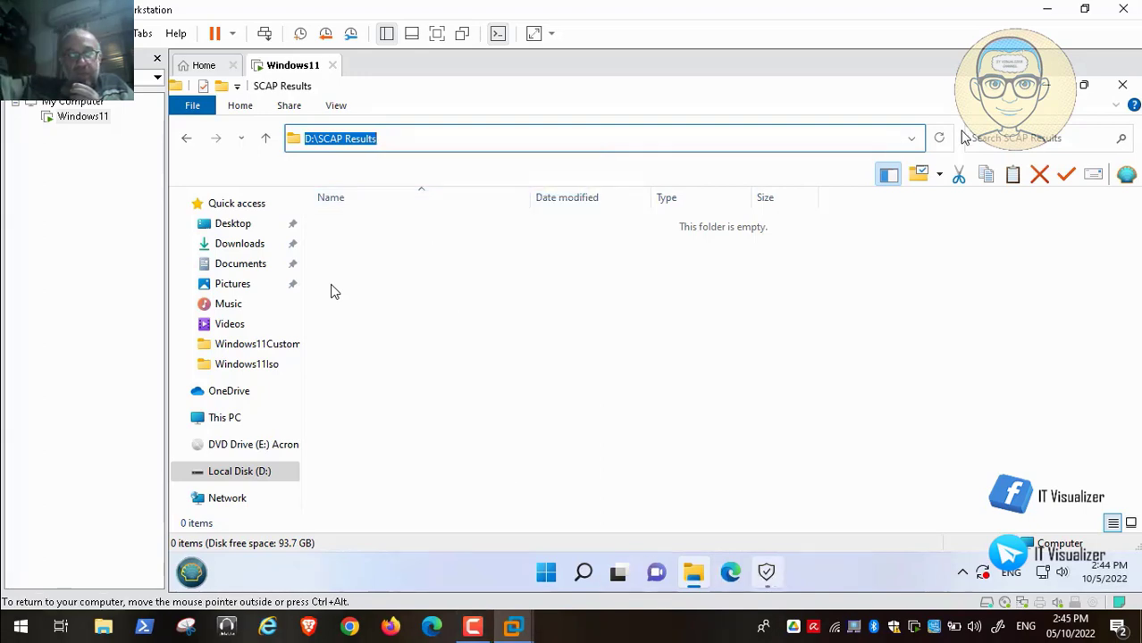
pyautogui.click(1050, 85)
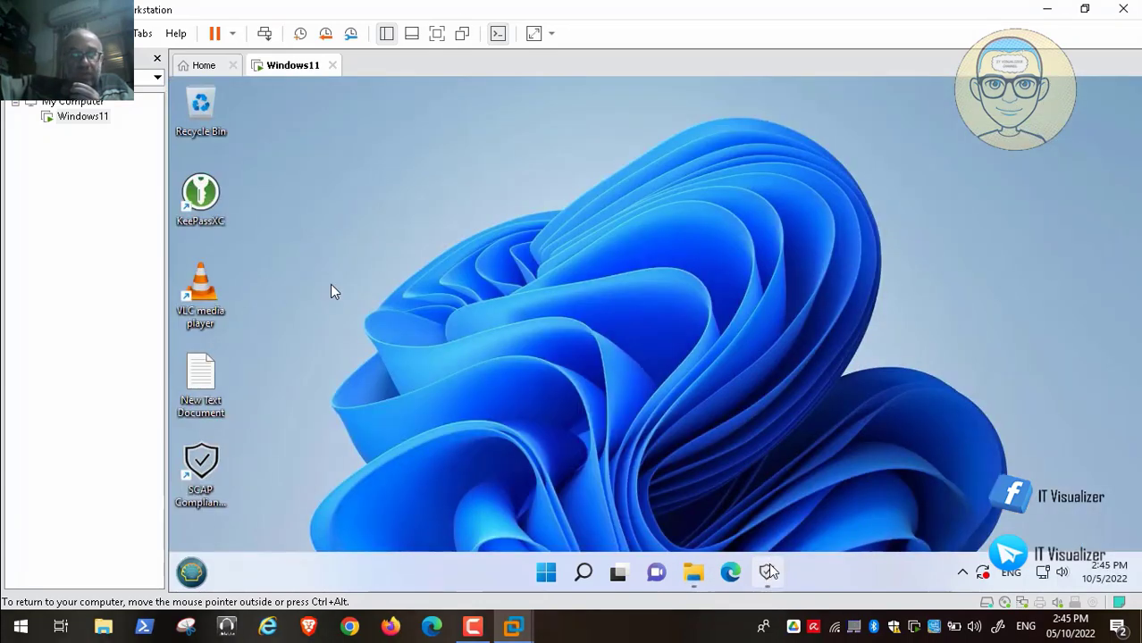
# Set the SCC results directory to the custom path D:\SCAP Results in the output options and save the options
pyautogui.click(767, 572)
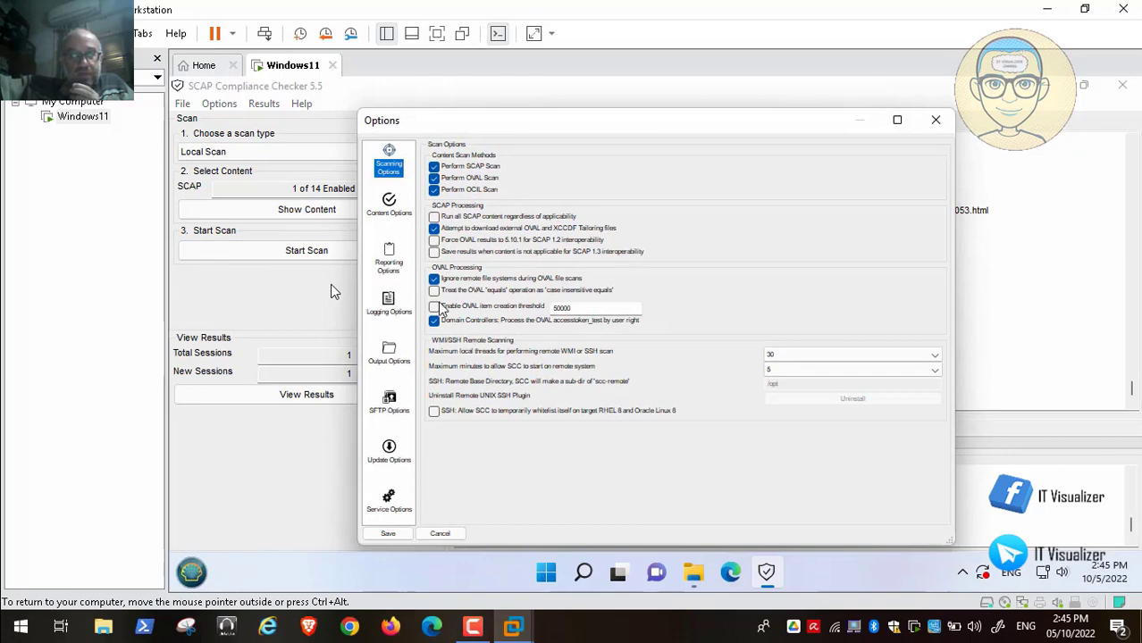
pyautogui.click(395, 355)
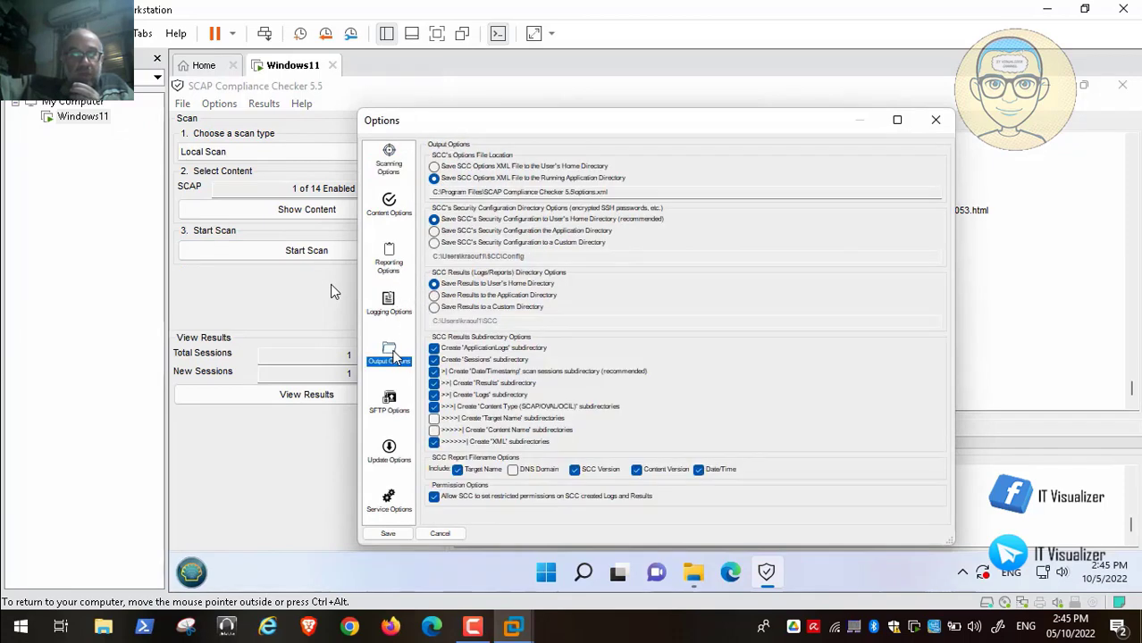
pyautogui.click(435, 308)
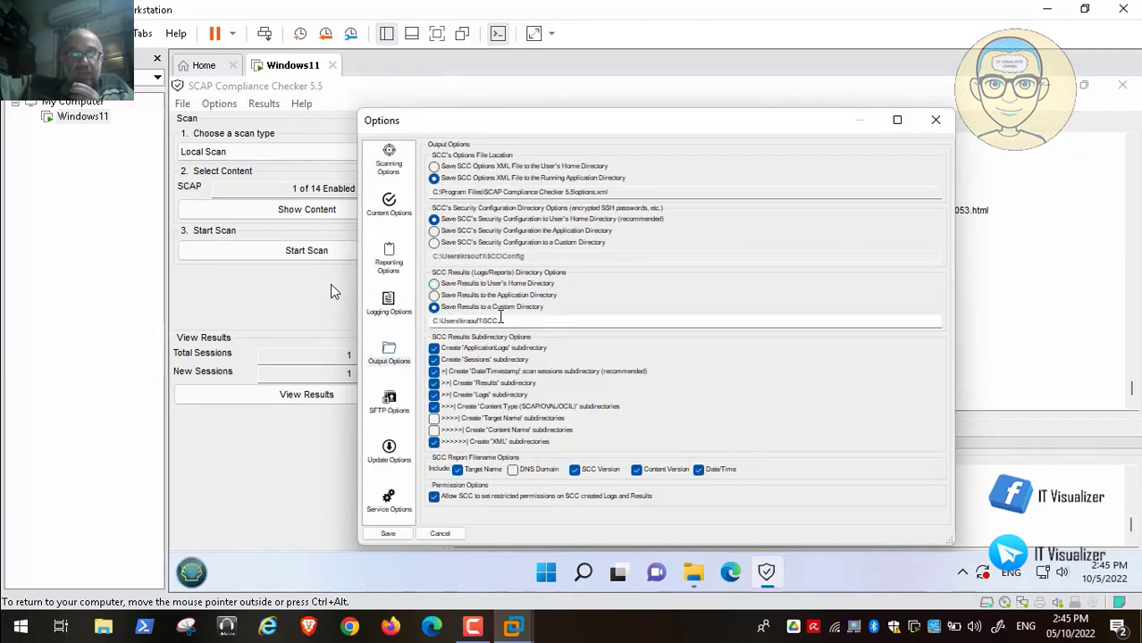
pyautogui.moveTo(504, 317); pyautogui.dragTo(416, 316)
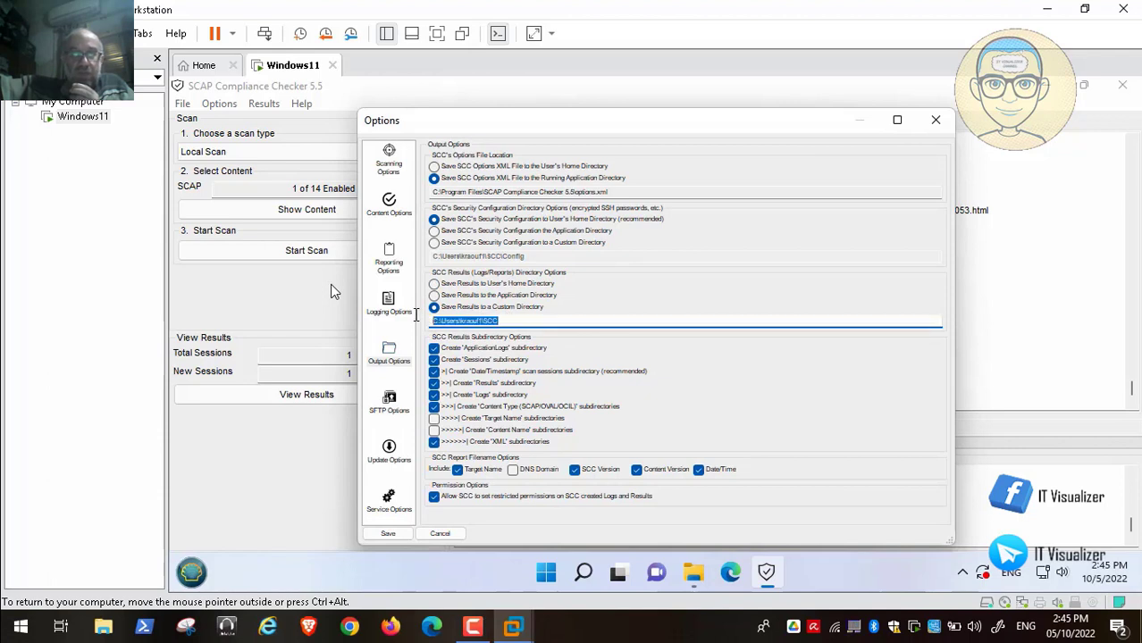
pyautogui.hotkey('ctrl', 'v')
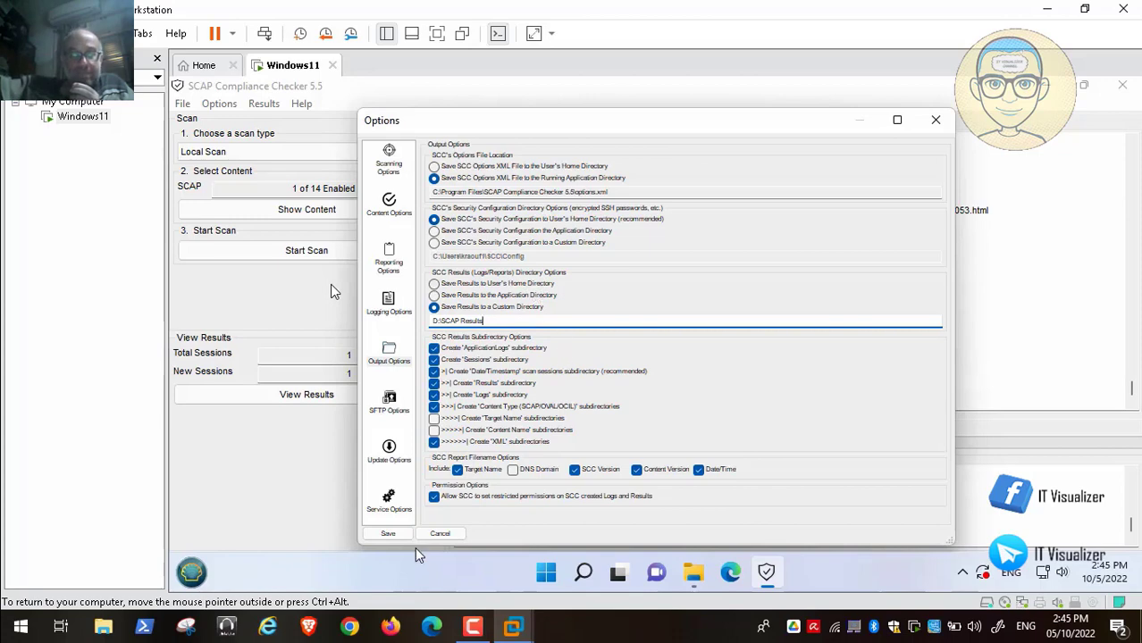
pyautogui.click(390, 533)
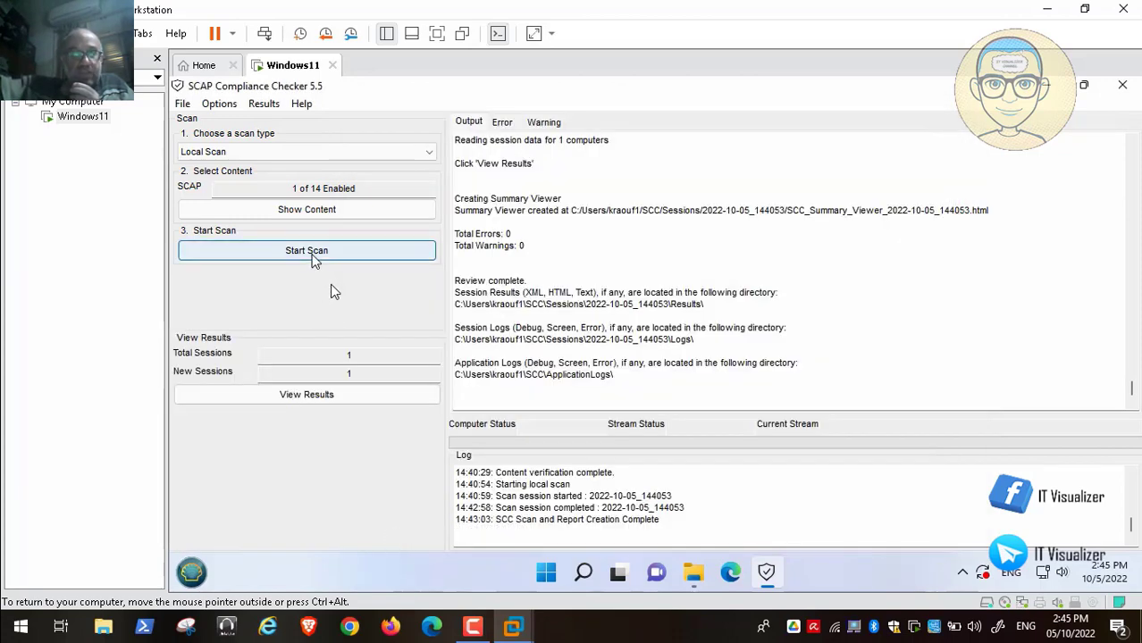
# Run the local scan again and open the list of scan sessions once it completes
pyautogui.click(312, 254)
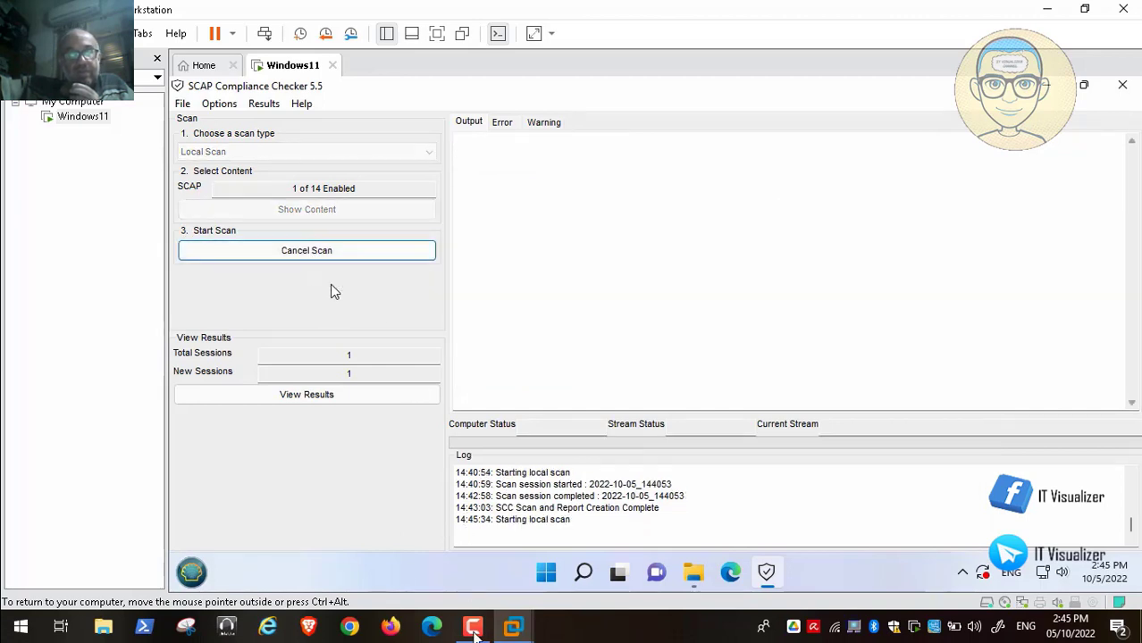
pyautogui.click(474, 630)
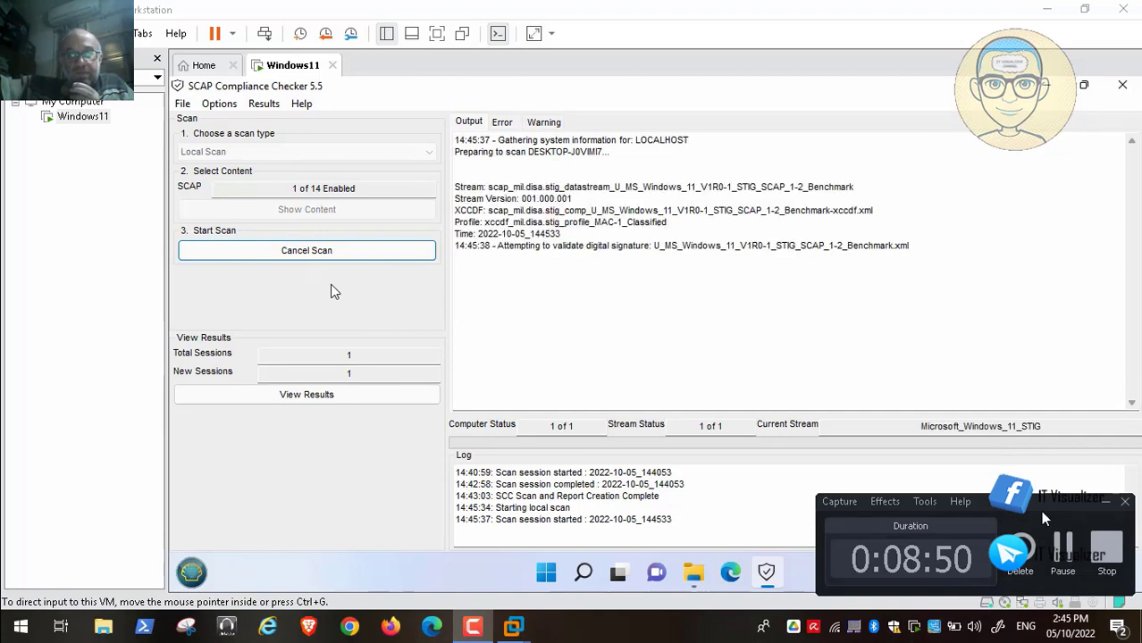
pyautogui.click(1063, 547)
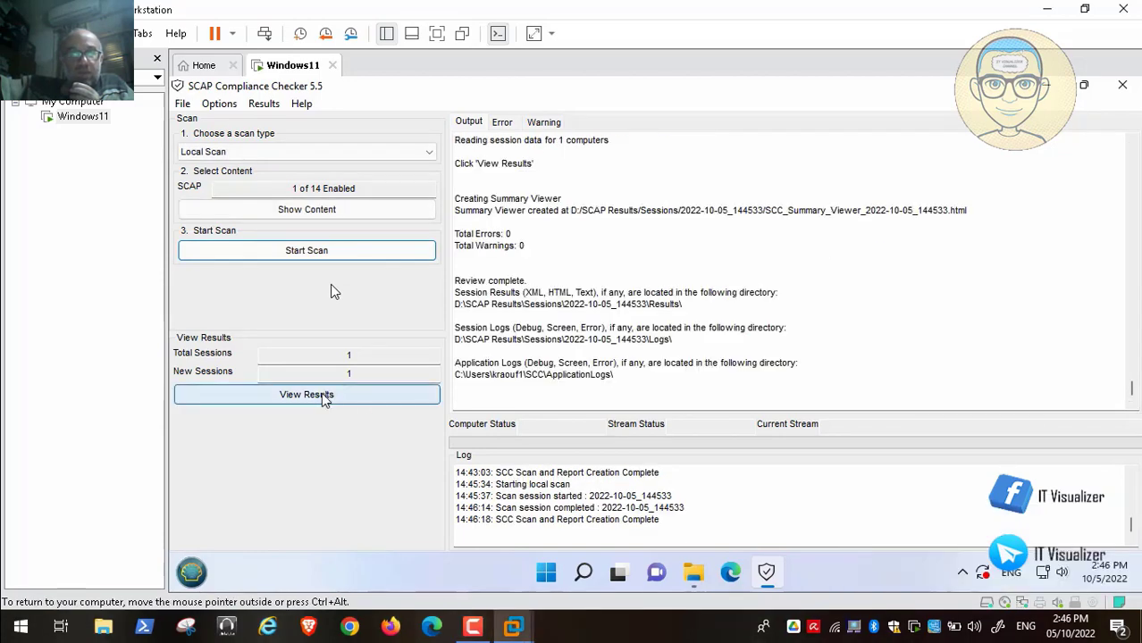
pyautogui.click(323, 396)
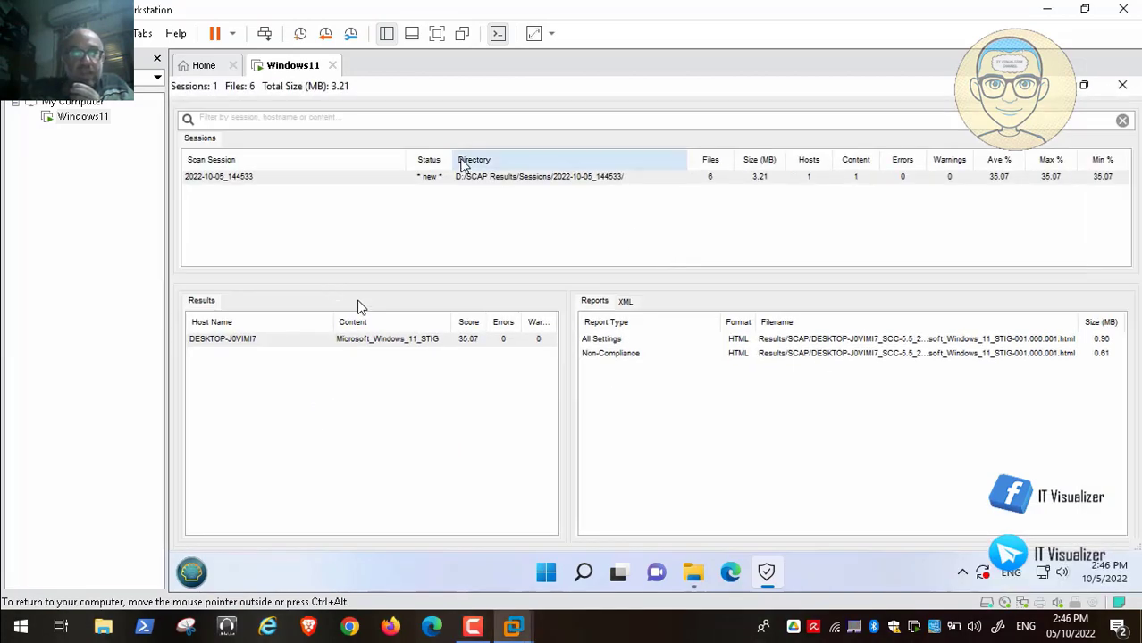
# Open the scan session's Summary Viewer in the default web browser and view its All Settings HTML report for Microsoft_Windows_11_STIG
pyautogui.click(531, 188)
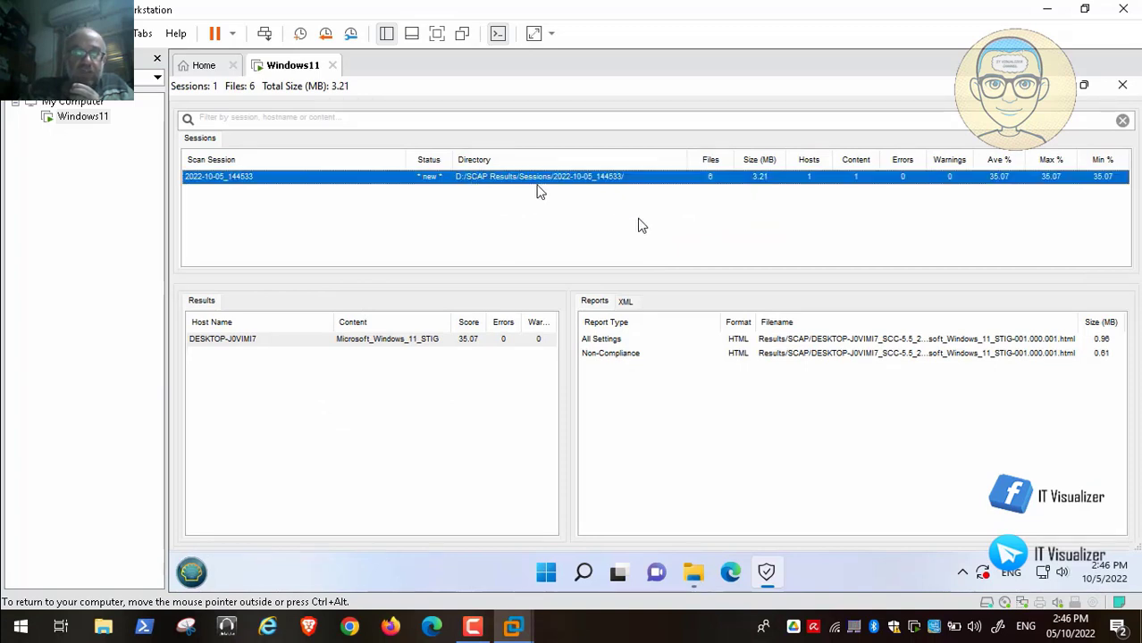
pyautogui.rightClick(544, 182)
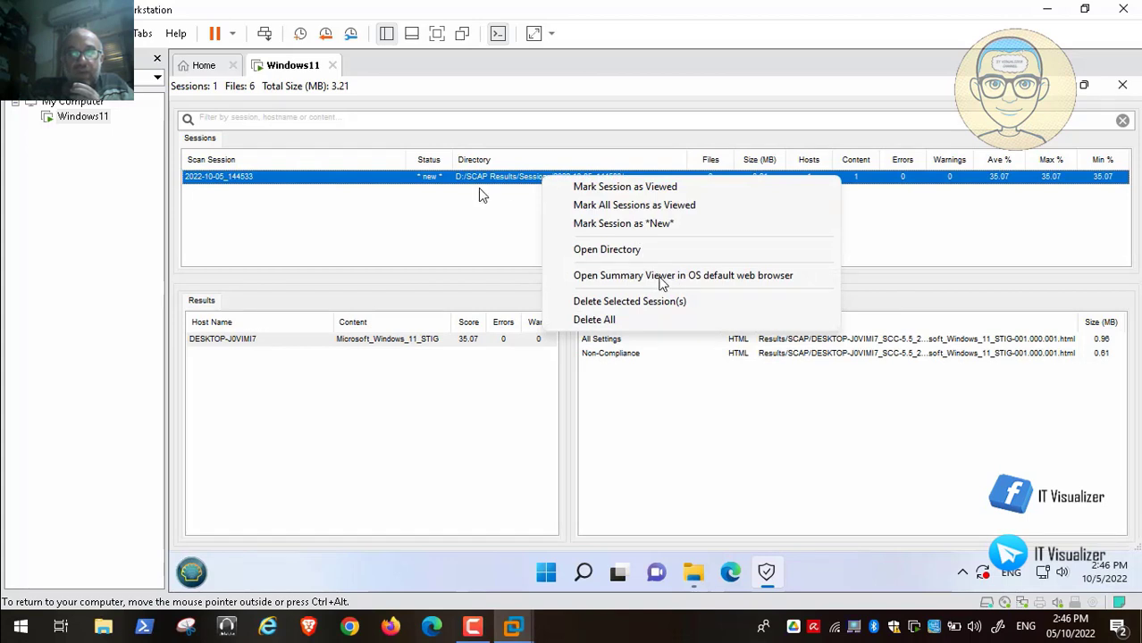
pyautogui.click(372, 176)
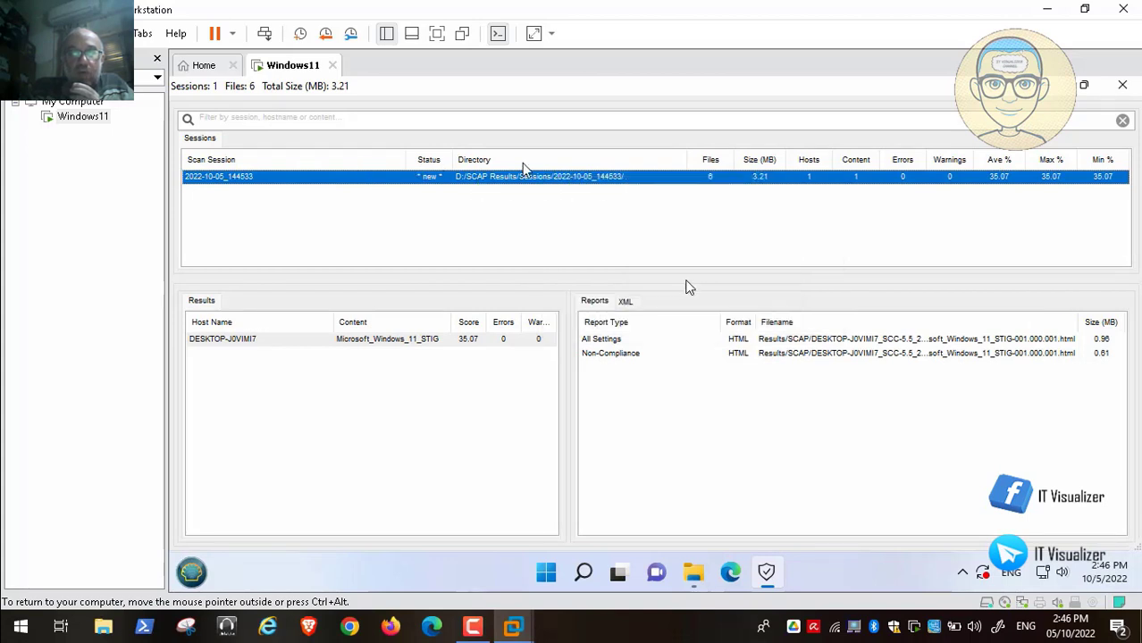
pyautogui.rightClick(617, 177)
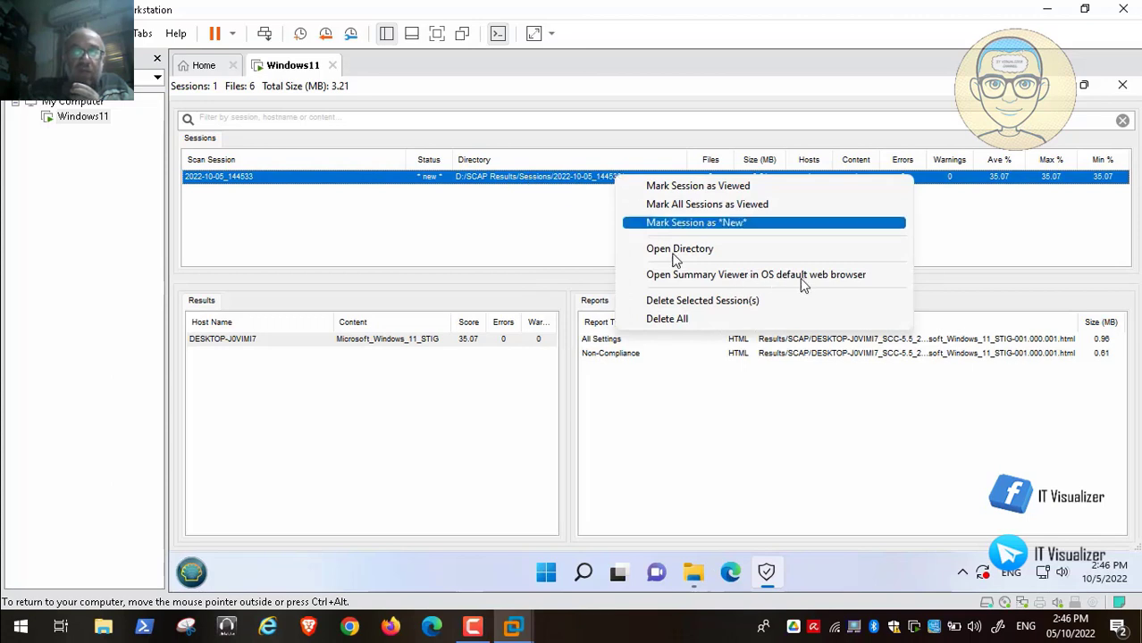
pyautogui.click(687, 277)
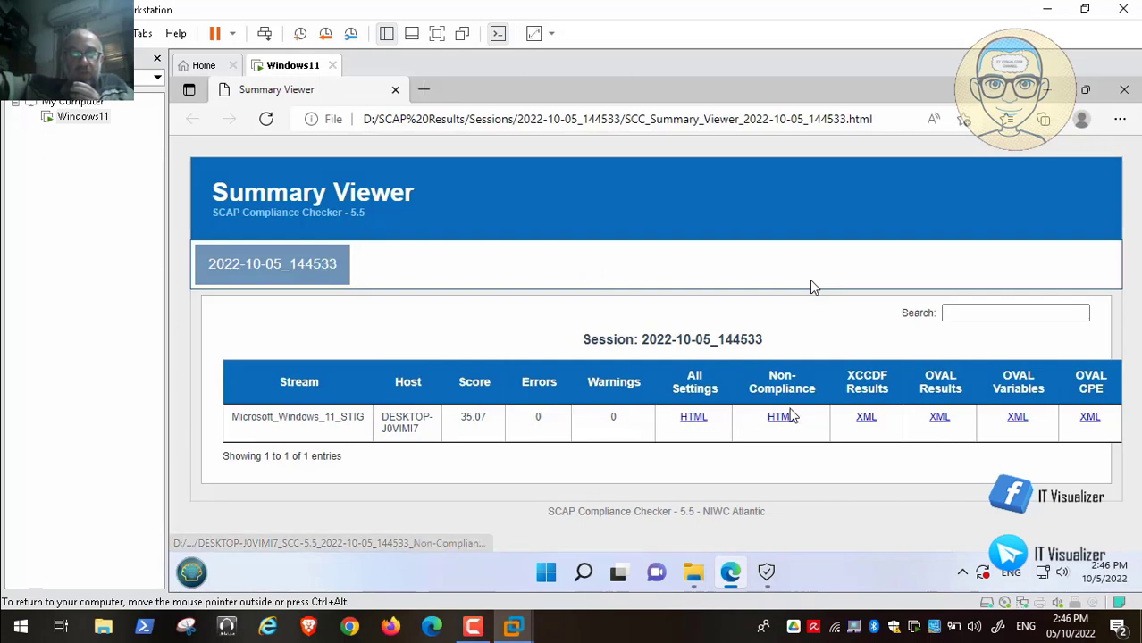
pyautogui.click(693, 418)
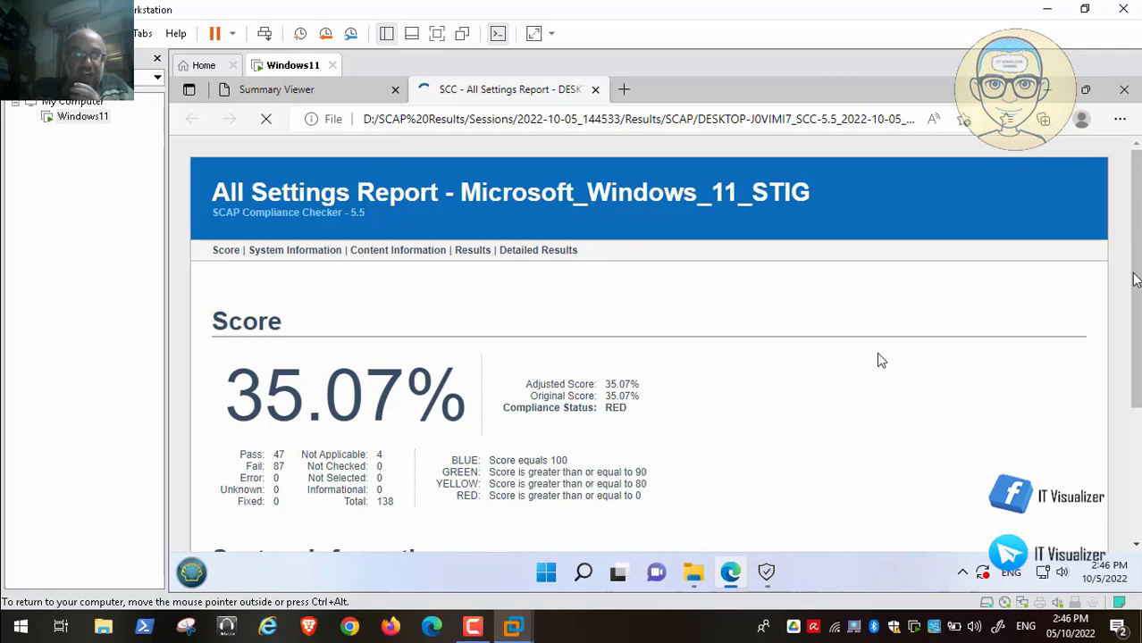
pyautogui.moveTo(54, 624)
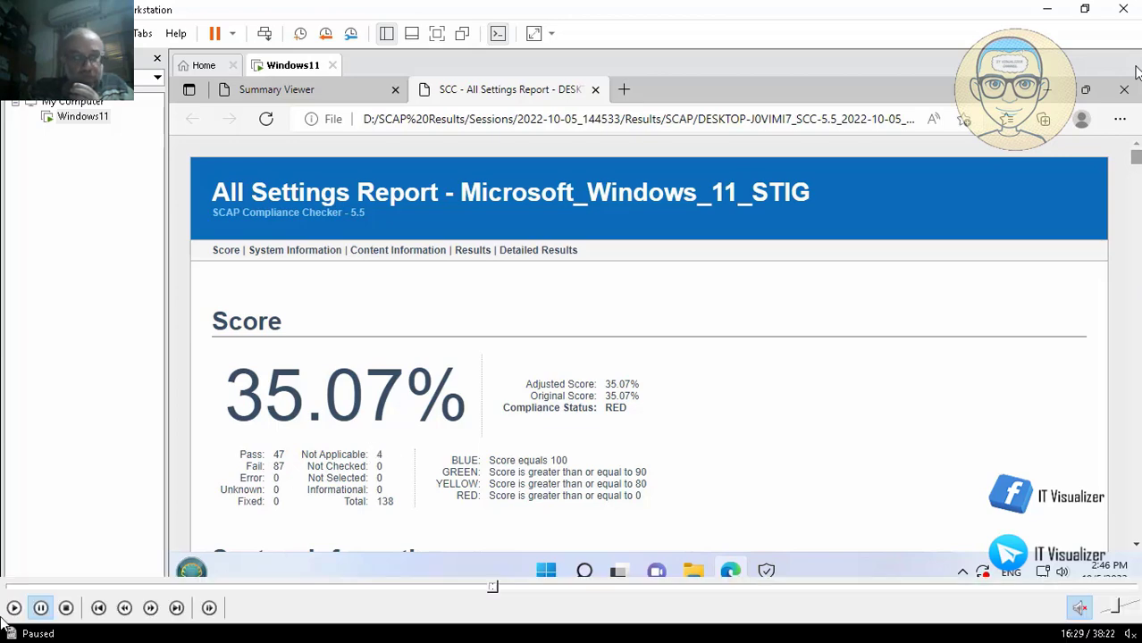
pyautogui.click(13, 611)
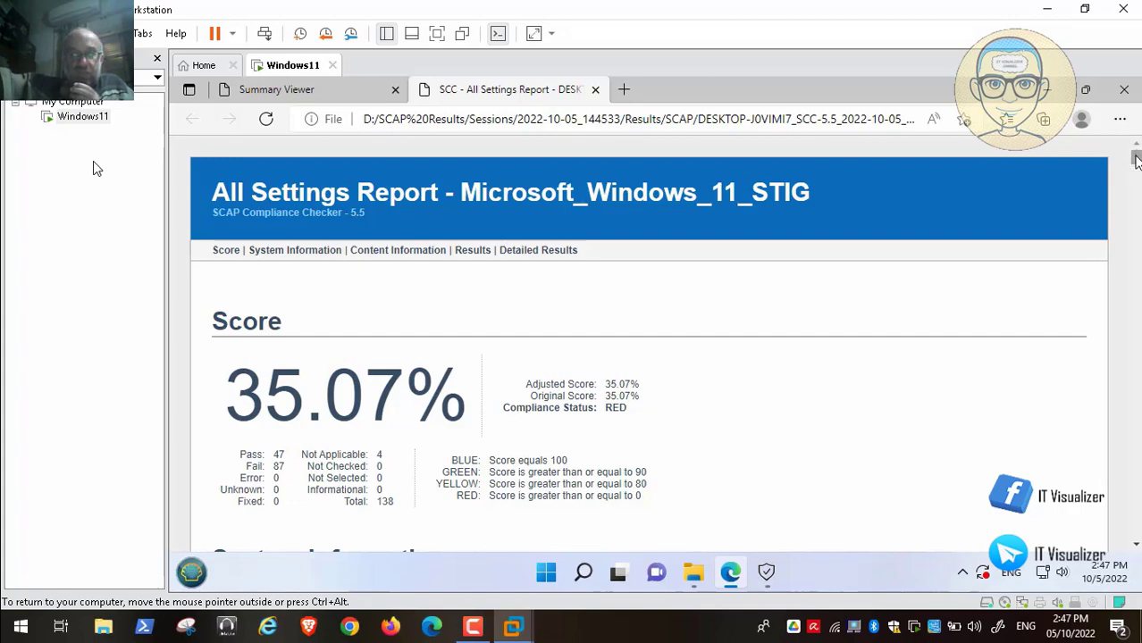
pyautogui.moveTo(1136, 158)
pyautogui.mouseDown()
pyautogui.moveTo(1137, 170)
pyautogui.moveTo(1137, 156)
pyautogui.mouseUp()
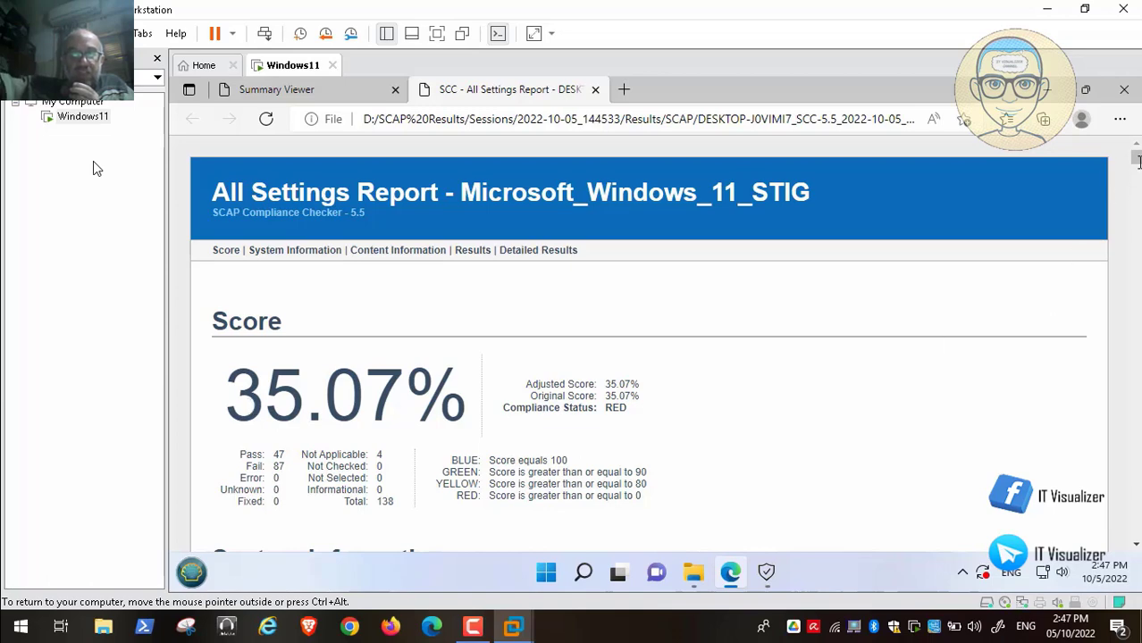
pyautogui.click(471, 630)
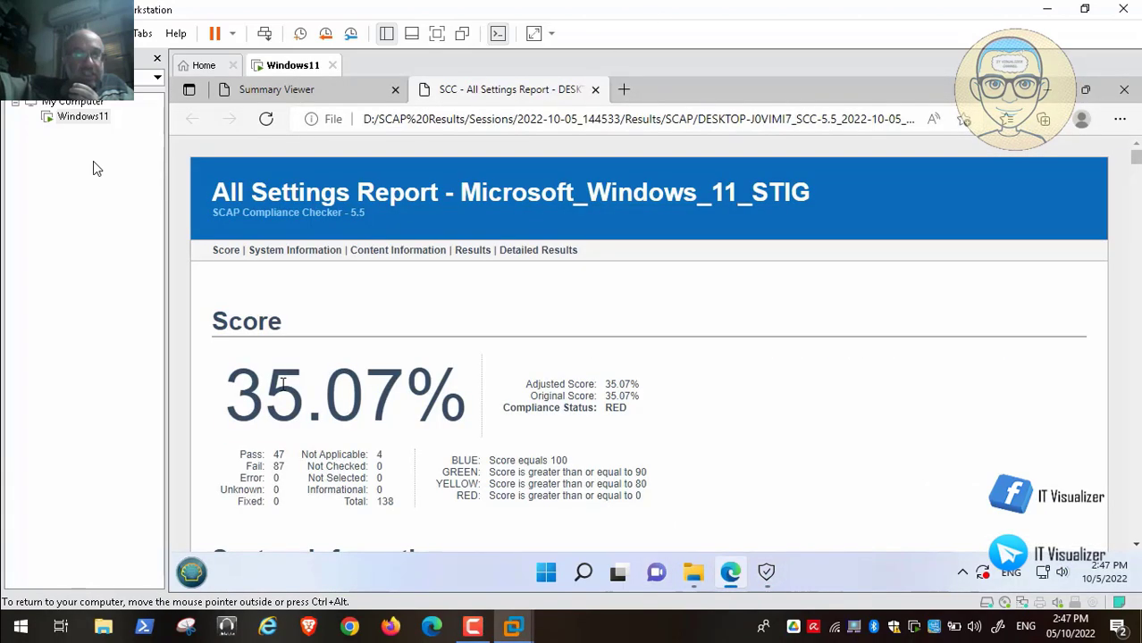
# Examine the score, the rule results and the start of the detailed results in the All Settings report
pyautogui.doubleClick(282, 382)
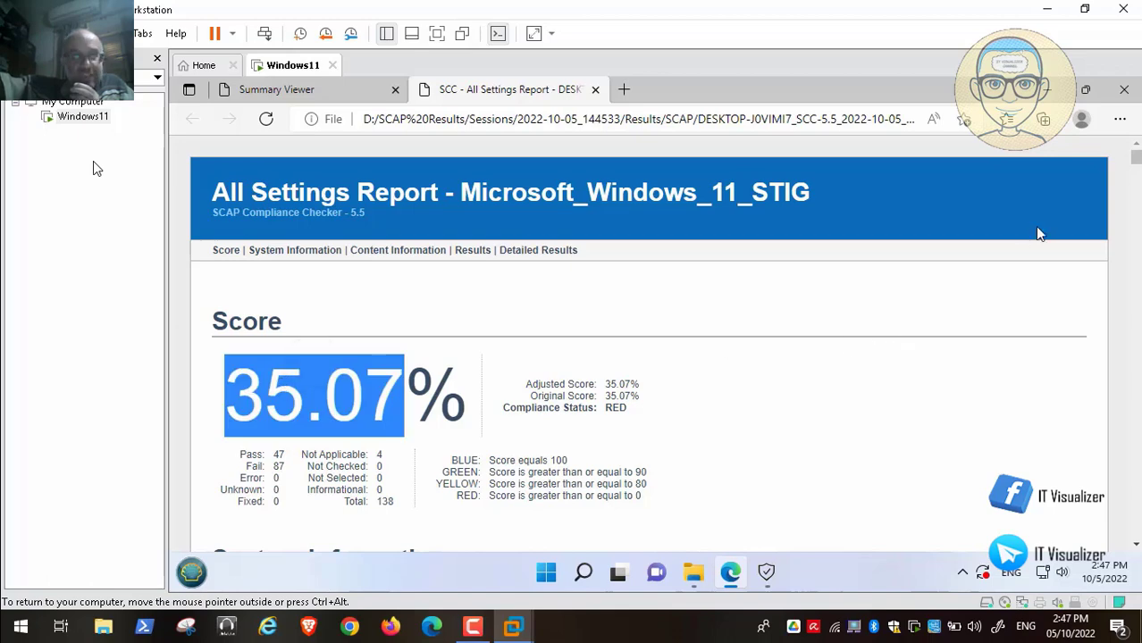
pyautogui.moveTo(1136, 161); pyautogui.dragTo(1136, 204)
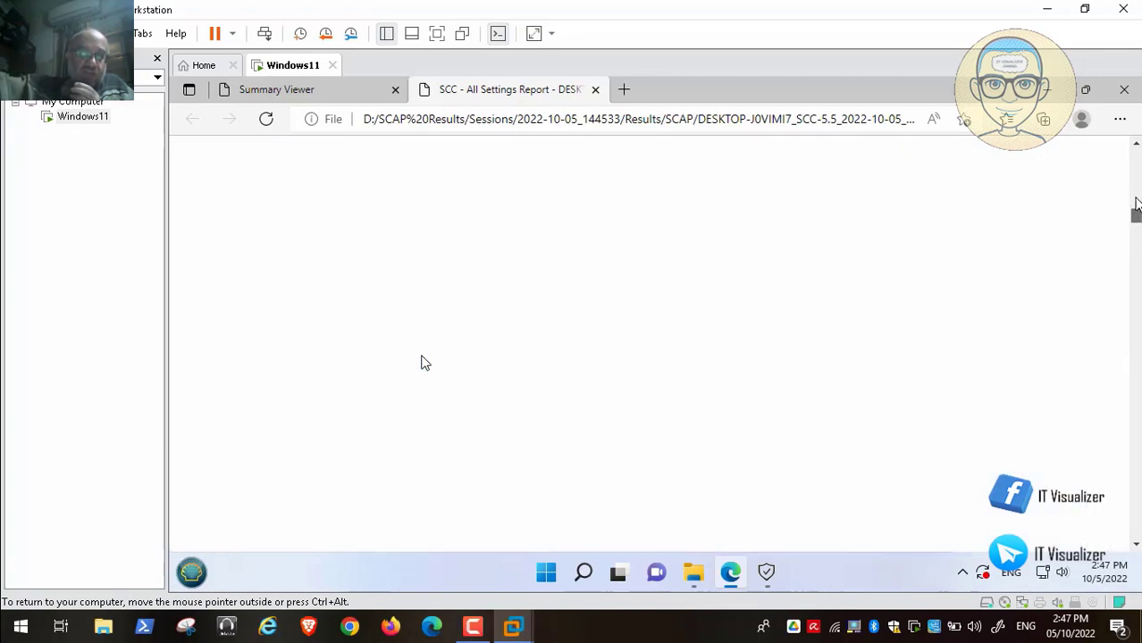
pyautogui.moveTo(1135, 152); pyautogui.dragTo(1136, 149)
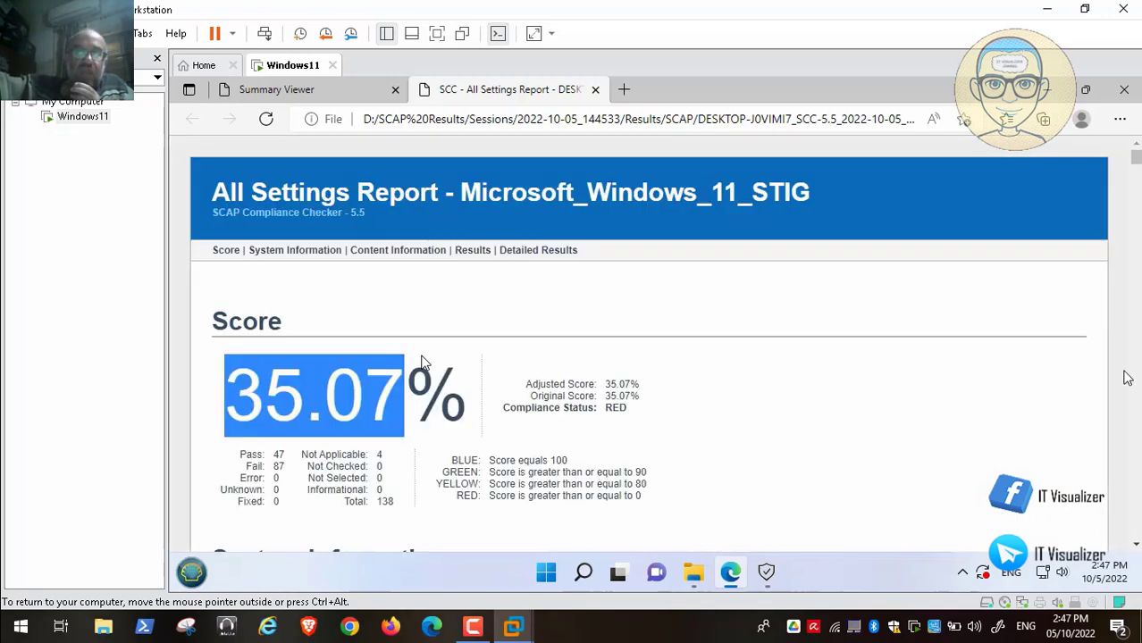
pyautogui.moveTo(1136, 544); pyautogui.dragTo(1137, 549)
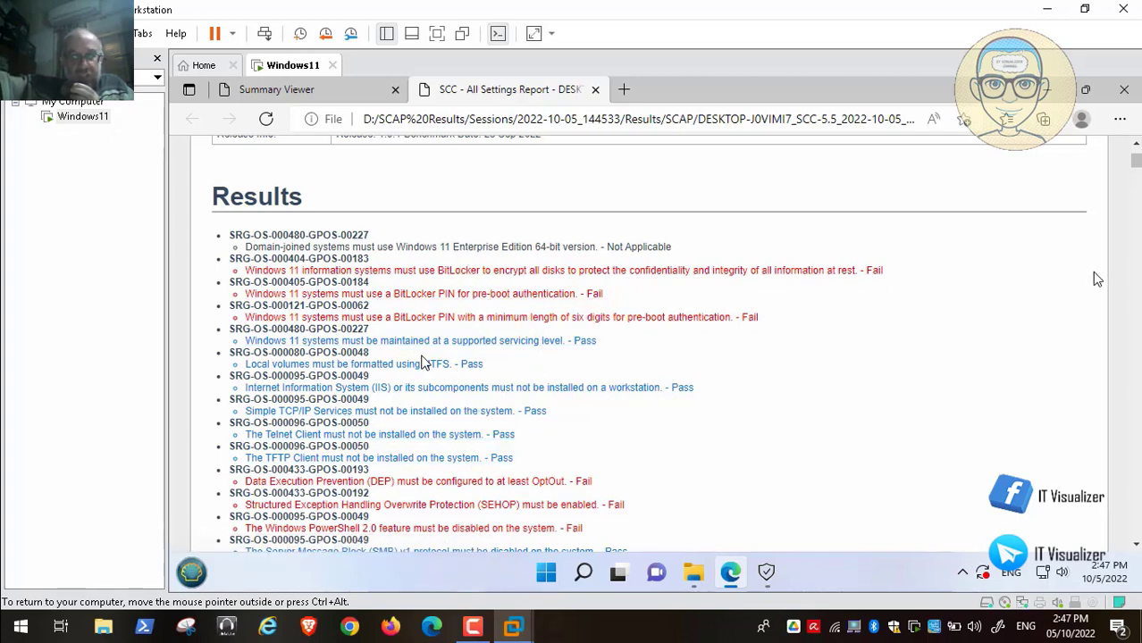
pyautogui.moveTo(1136, 163); pyautogui.dragTo(1136, 171)
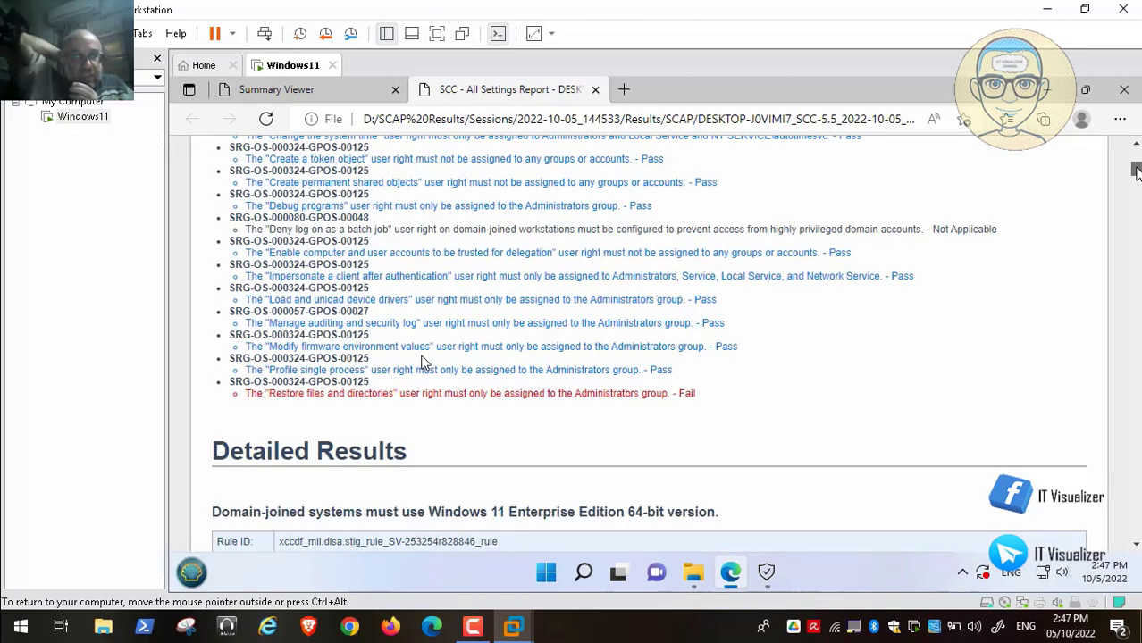
pyautogui.moveTo(1136, 169); pyautogui.dragTo(1137, 130)
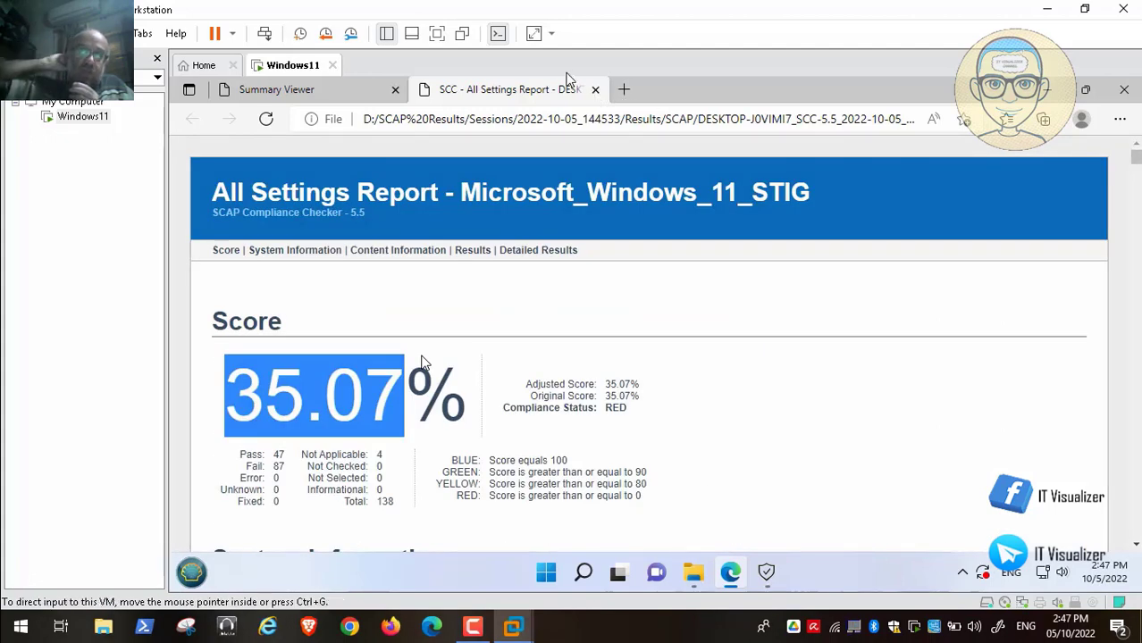
# Close the report and Summary Viewer pages, the scan session list and SCAP Compliance Checker
pyautogui.click(392, 90)
pyautogui.click(395, 92)
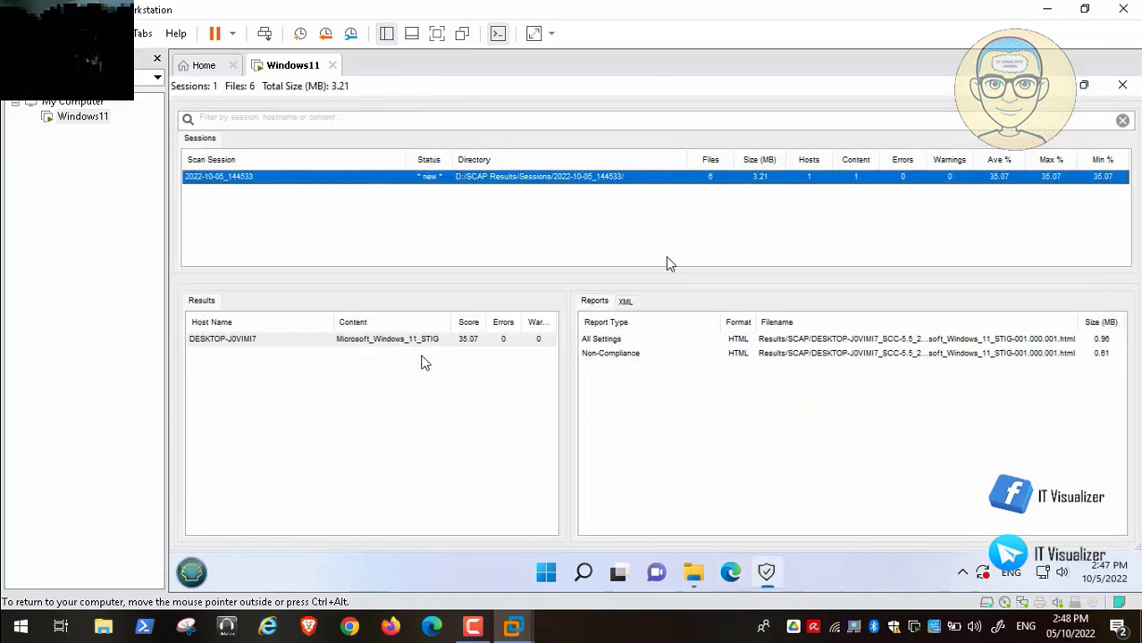
pyautogui.click(1124, 86)
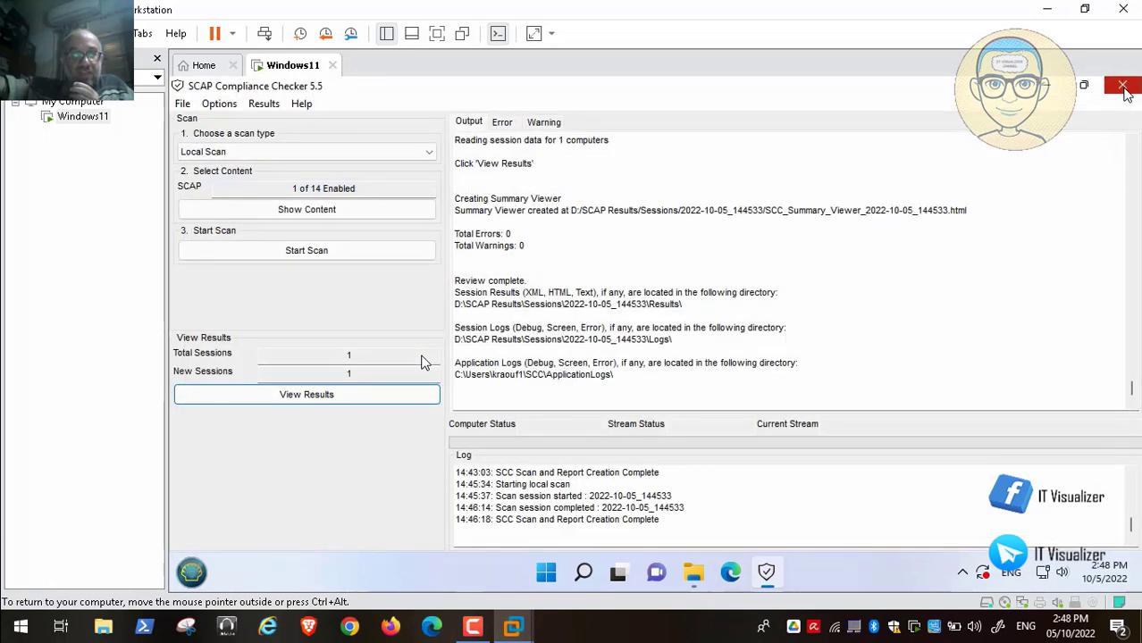
pyautogui.click(1123, 86)
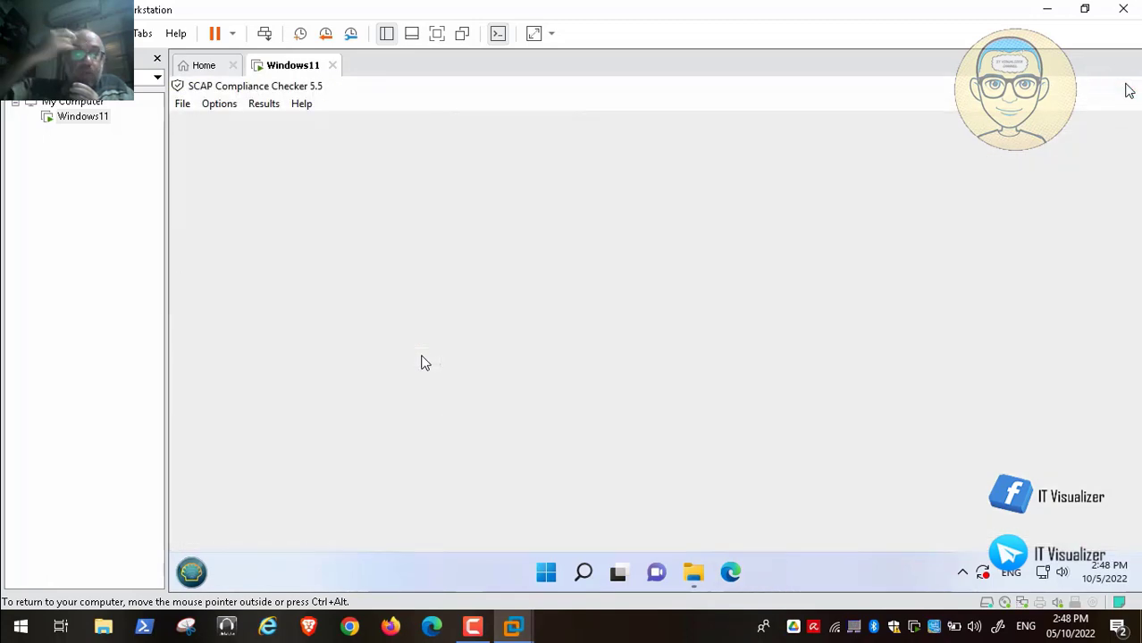
# Launch STIG Viewer from the STIG Tools program group and dismiss its rule matching notice
pyautogui.click(198, 572)
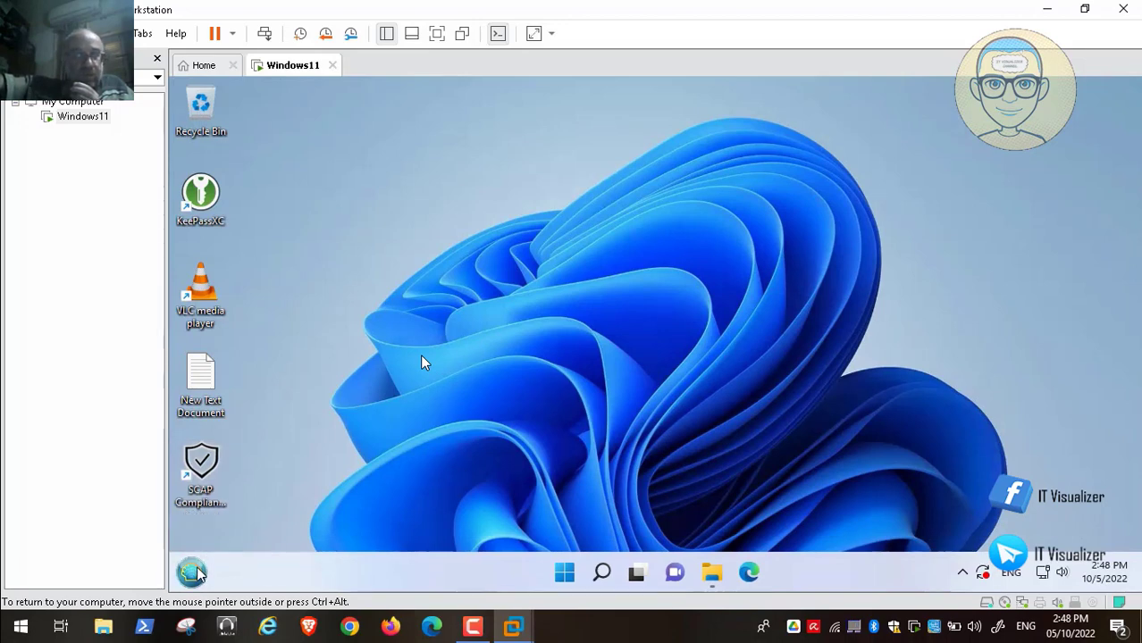
pyautogui.click(198, 572)
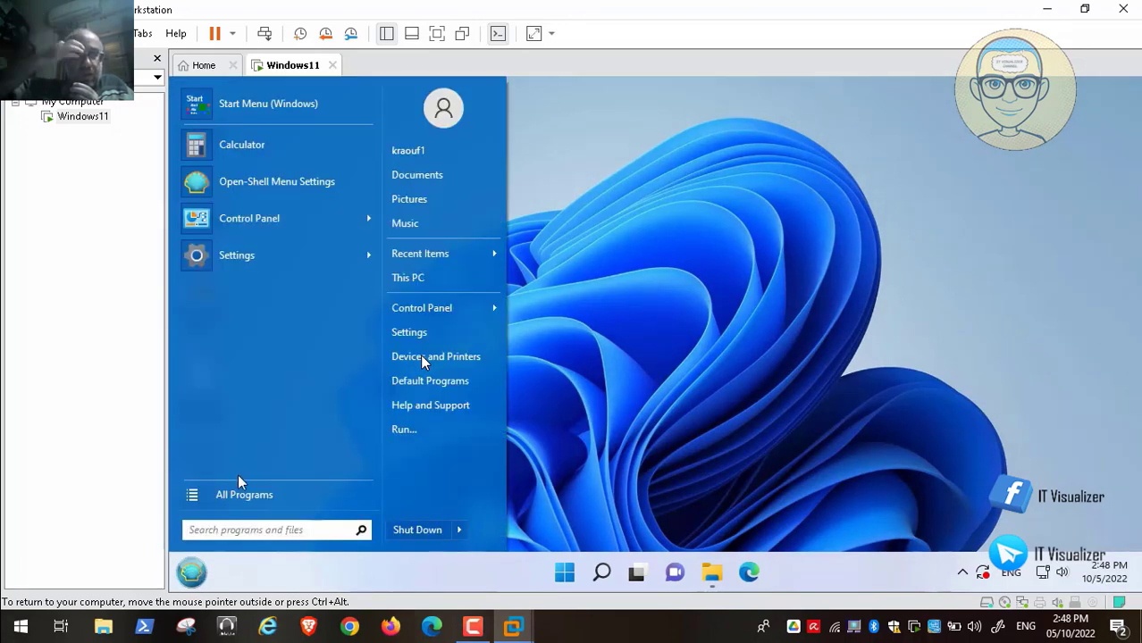
pyautogui.click(249, 490)
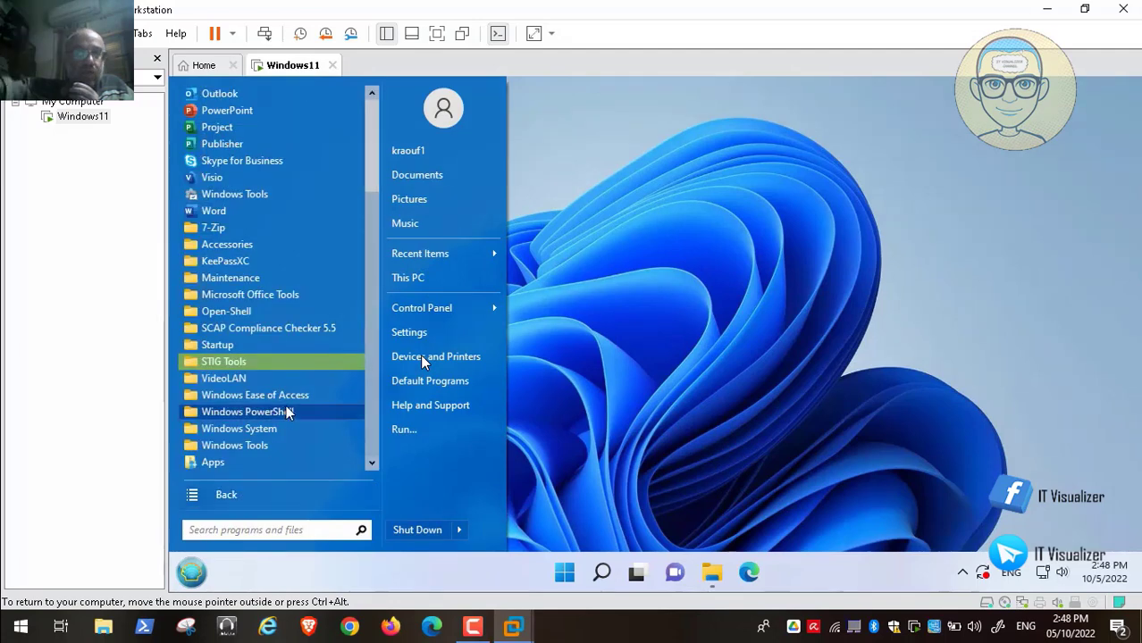
pyautogui.click(253, 363)
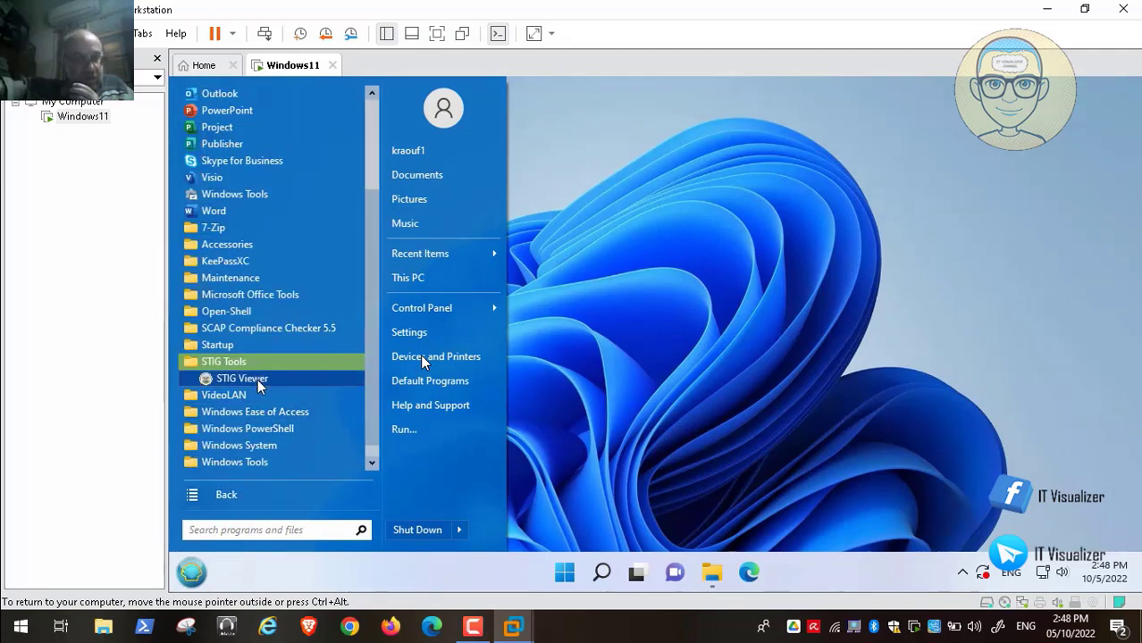
pyautogui.moveTo(257, 377); pyautogui.dragTo(257, 381)
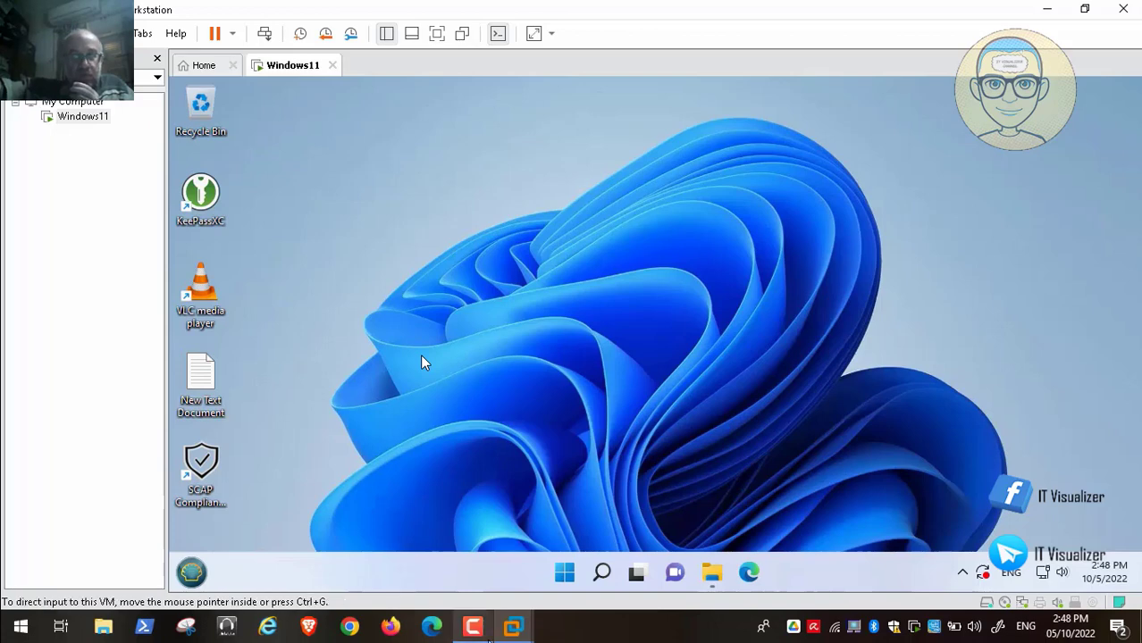
pyautogui.click(474, 628)
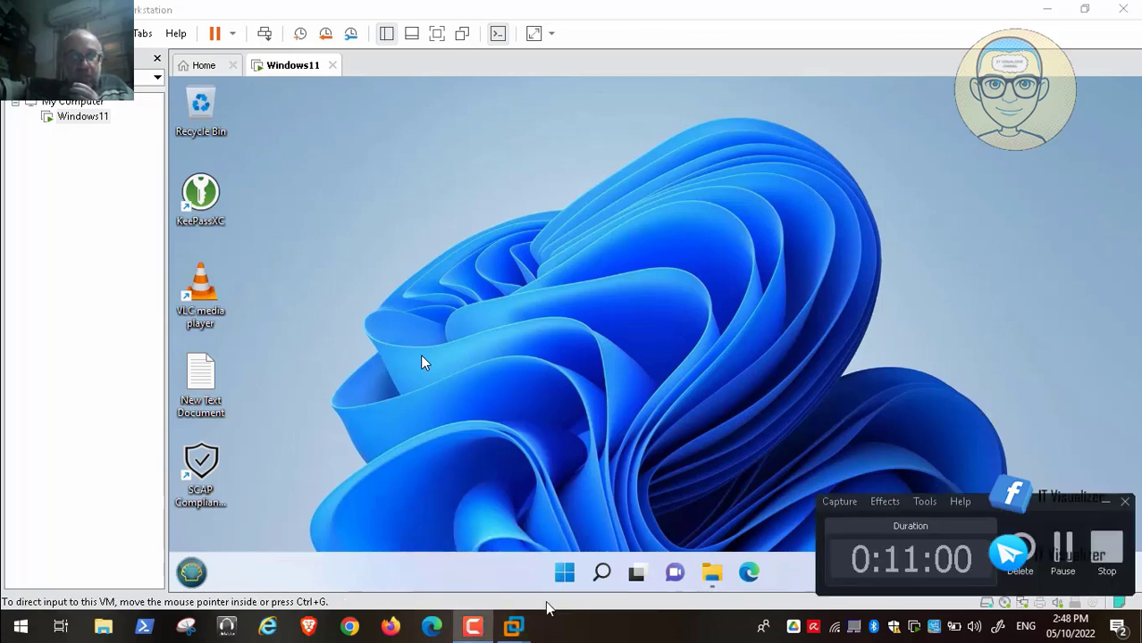
pyautogui.click(1063, 547)
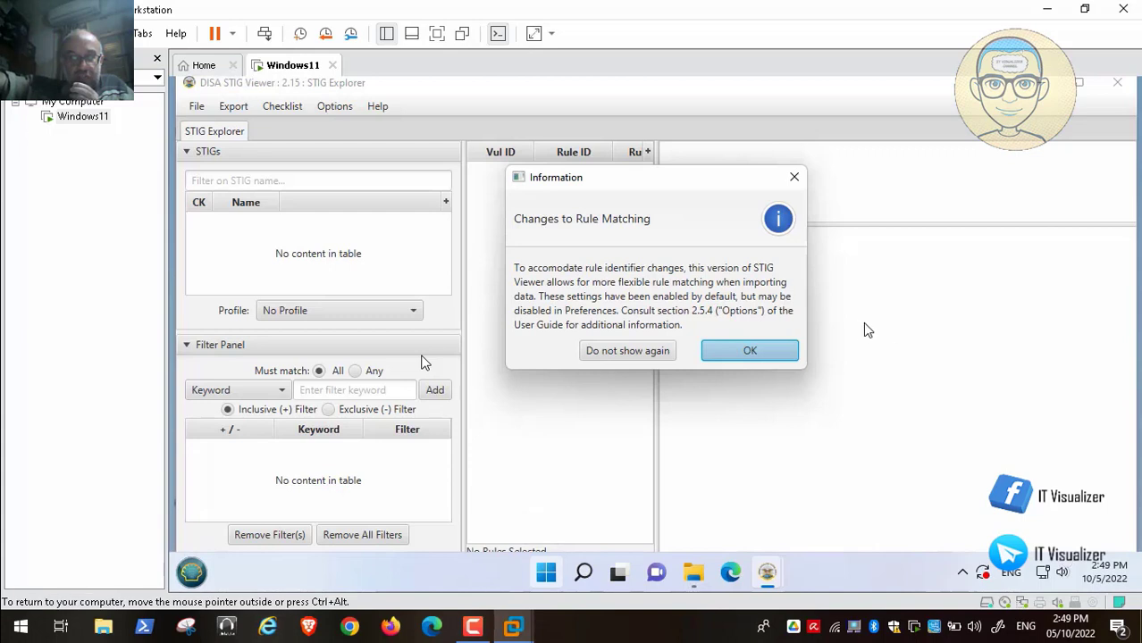
pyautogui.click(776, 350)
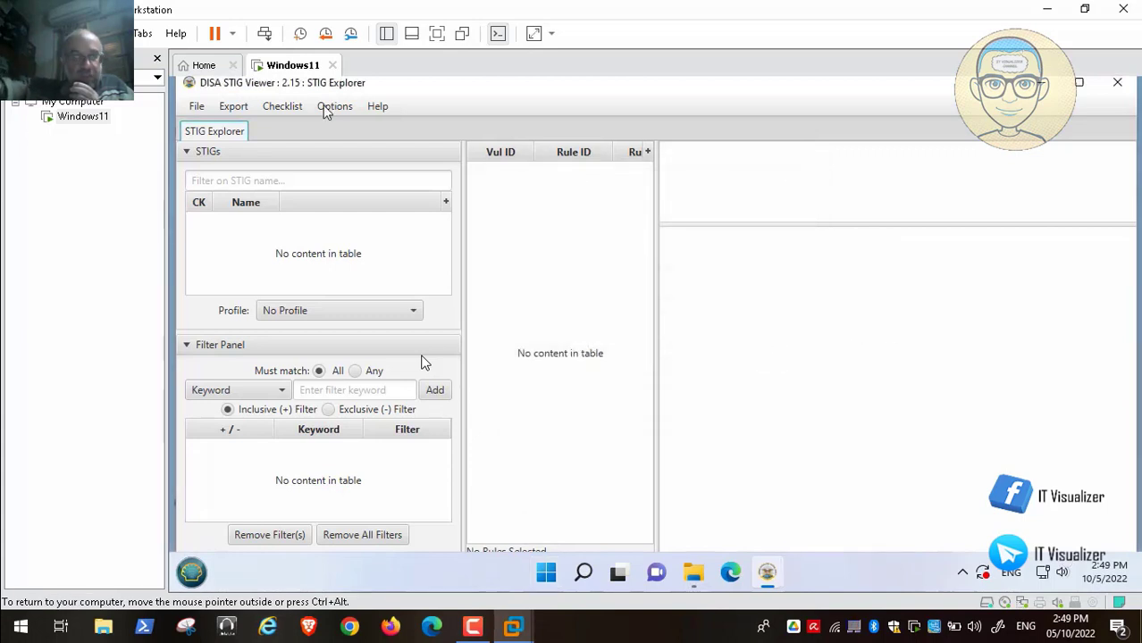
pyautogui.click(197, 107)
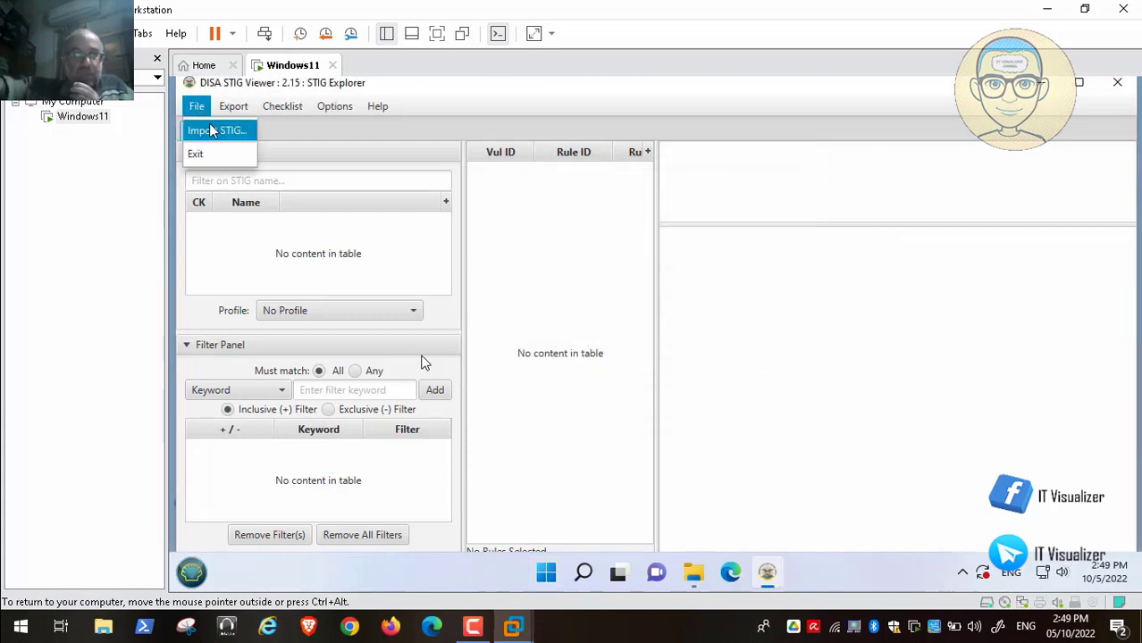
pyautogui.click(213, 131)
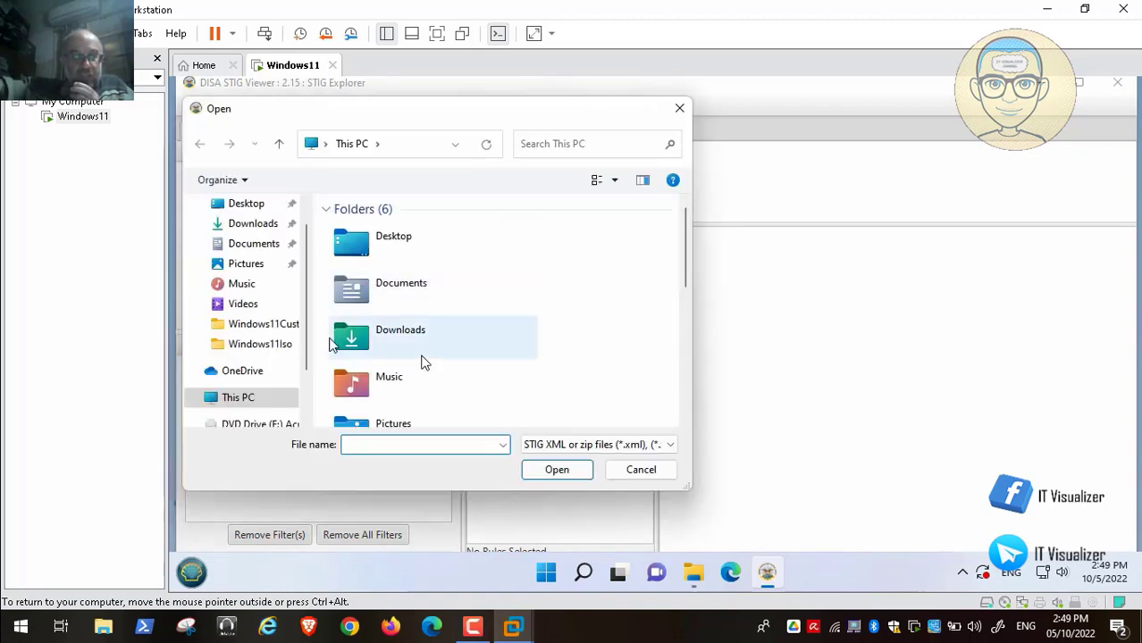
pyautogui.click(250, 404)
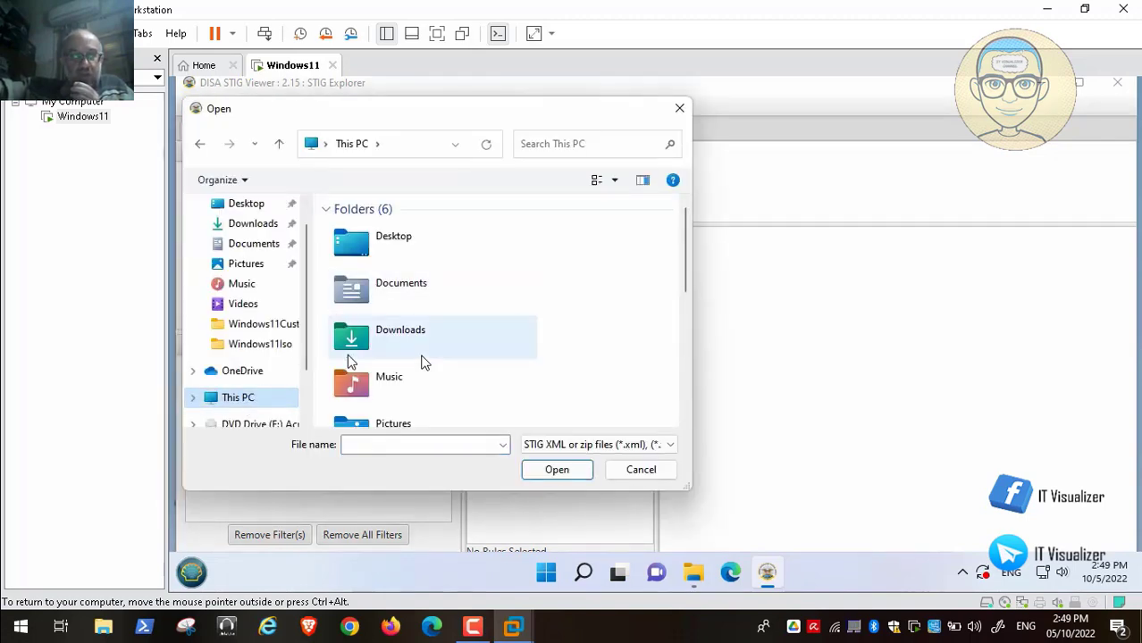
pyautogui.click(688, 389)
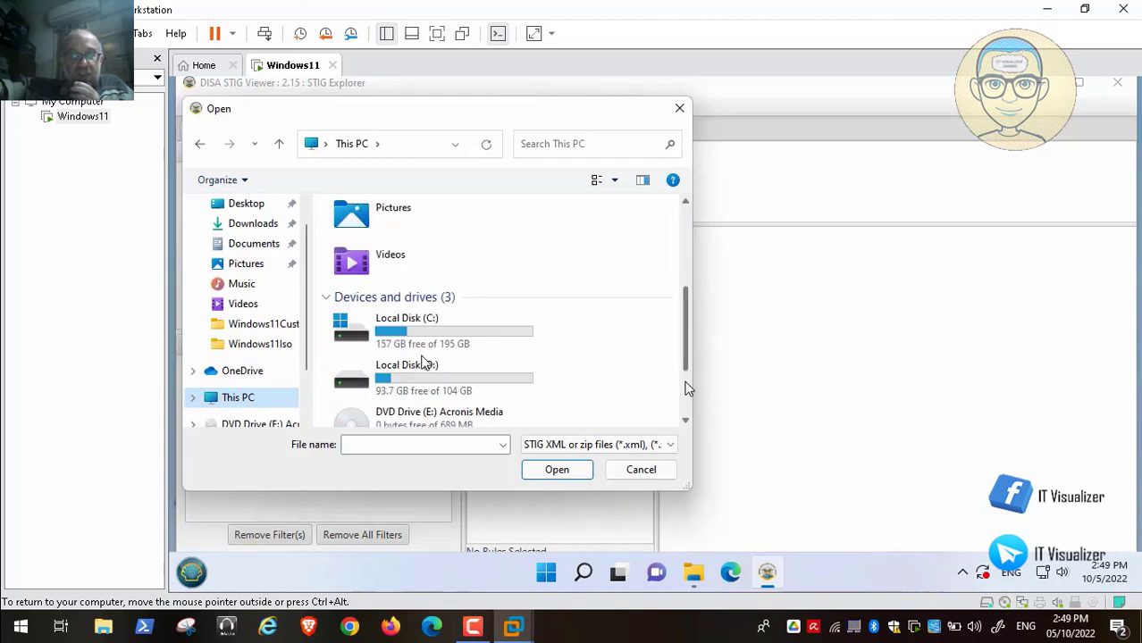
pyautogui.click(412, 386)
pyautogui.doubleClick(413, 386)
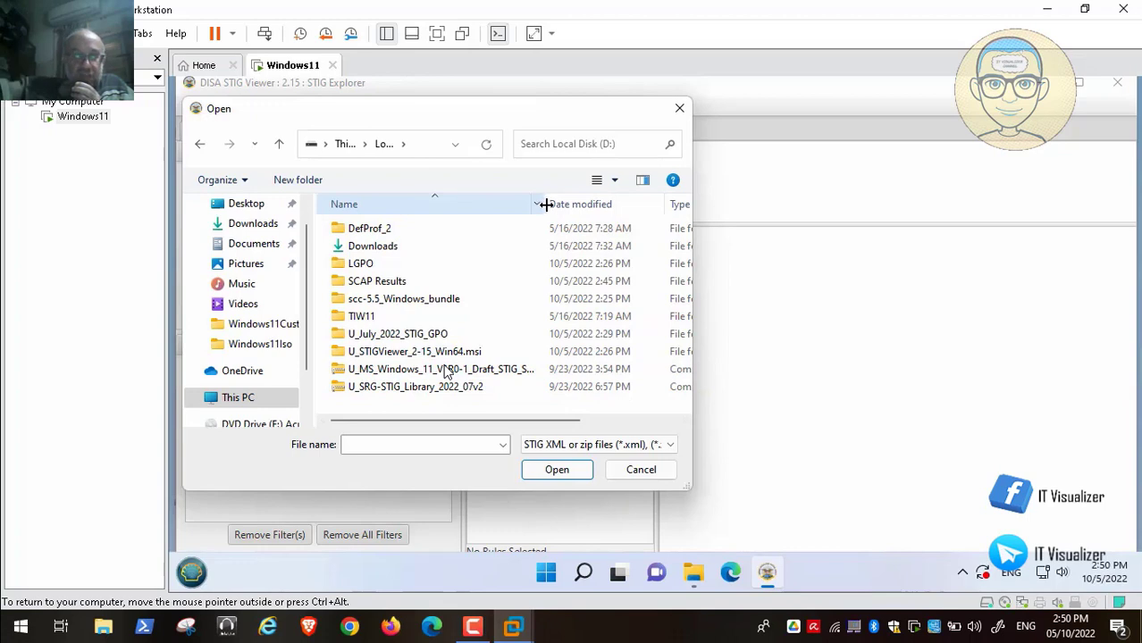
pyautogui.moveTo(548, 204); pyautogui.dragTo(645, 204)
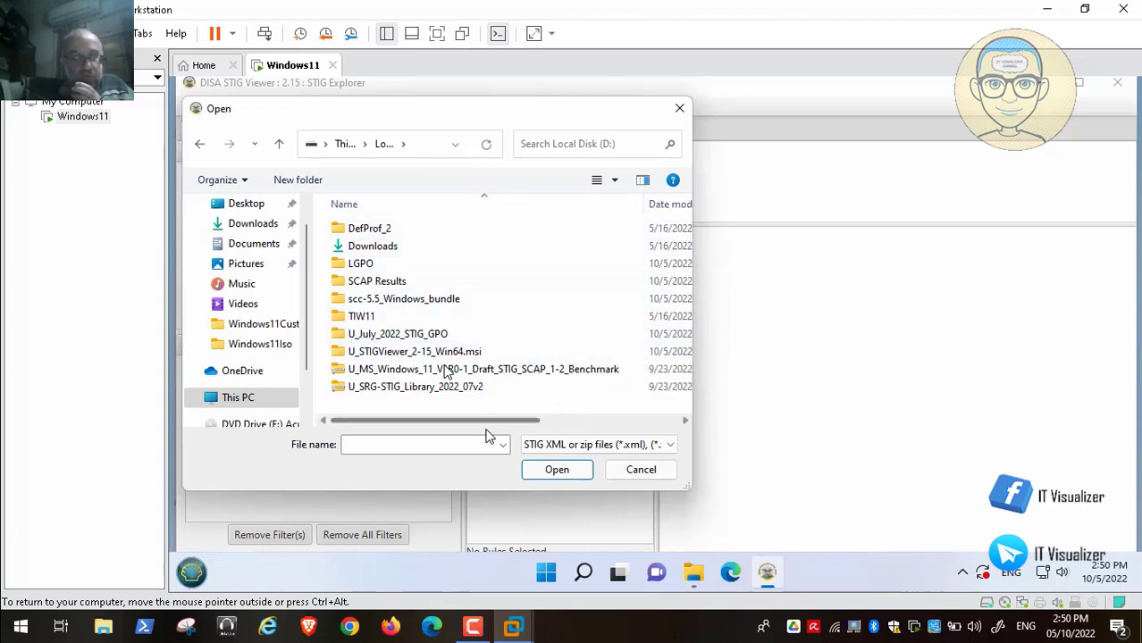
pyautogui.click(617, 444)
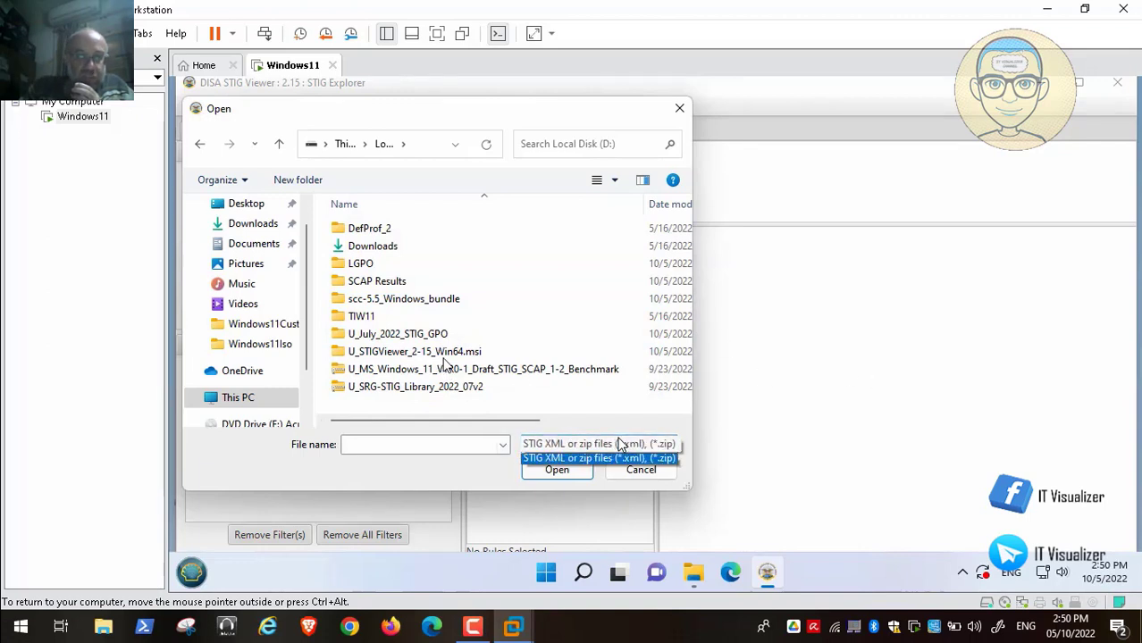
pyautogui.click(622, 451)
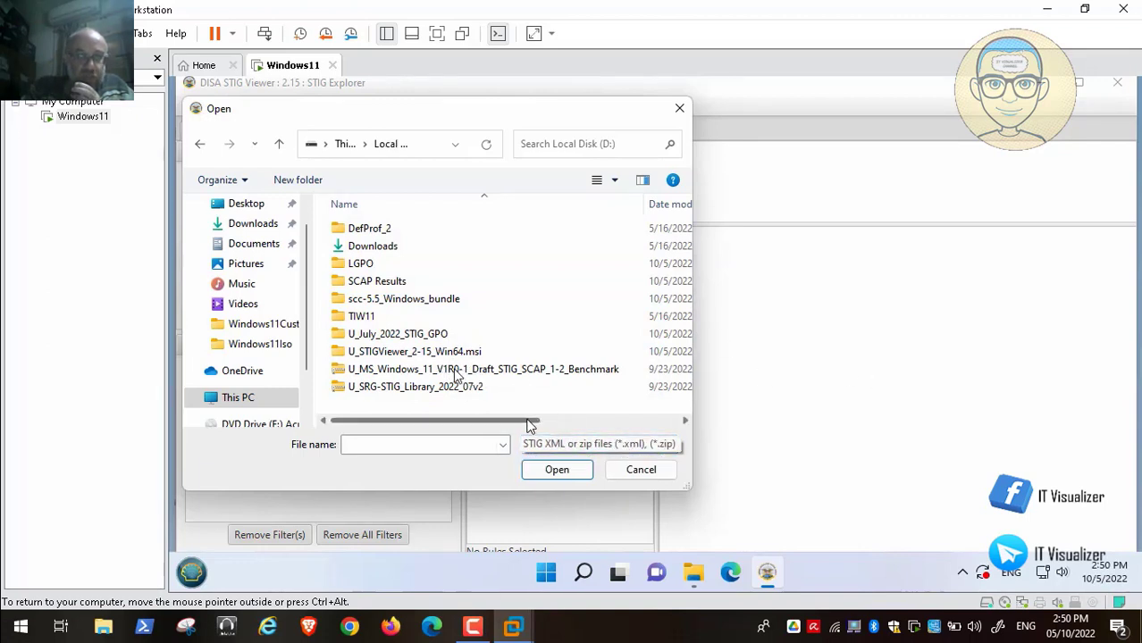
pyautogui.moveTo(542, 420); pyautogui.dragTo(382, 426)
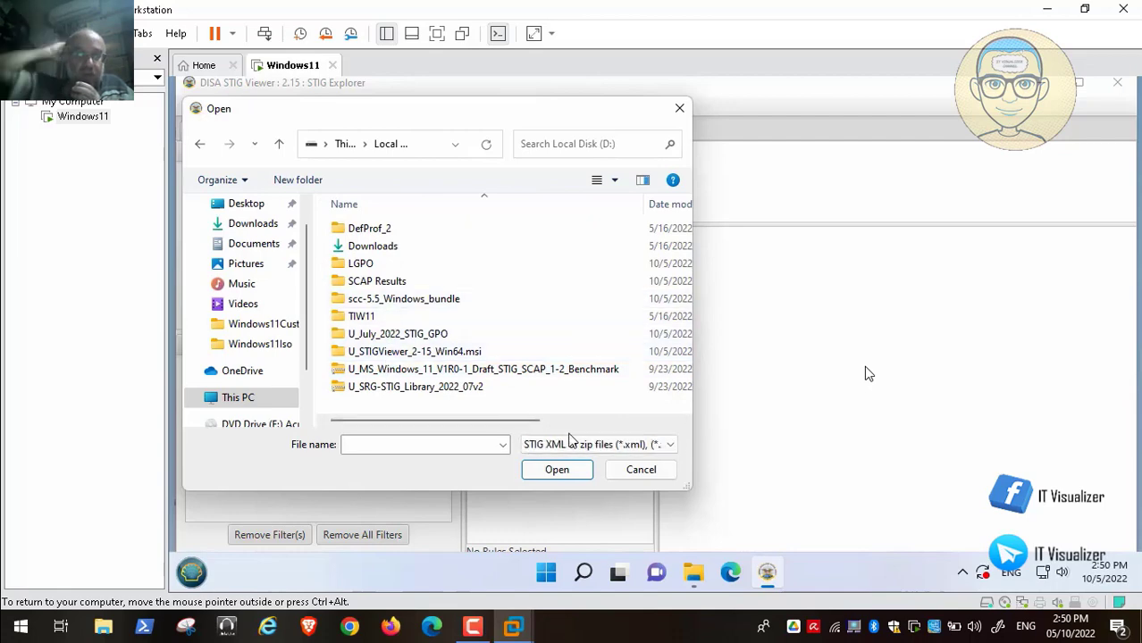
pyautogui.press('Escape')
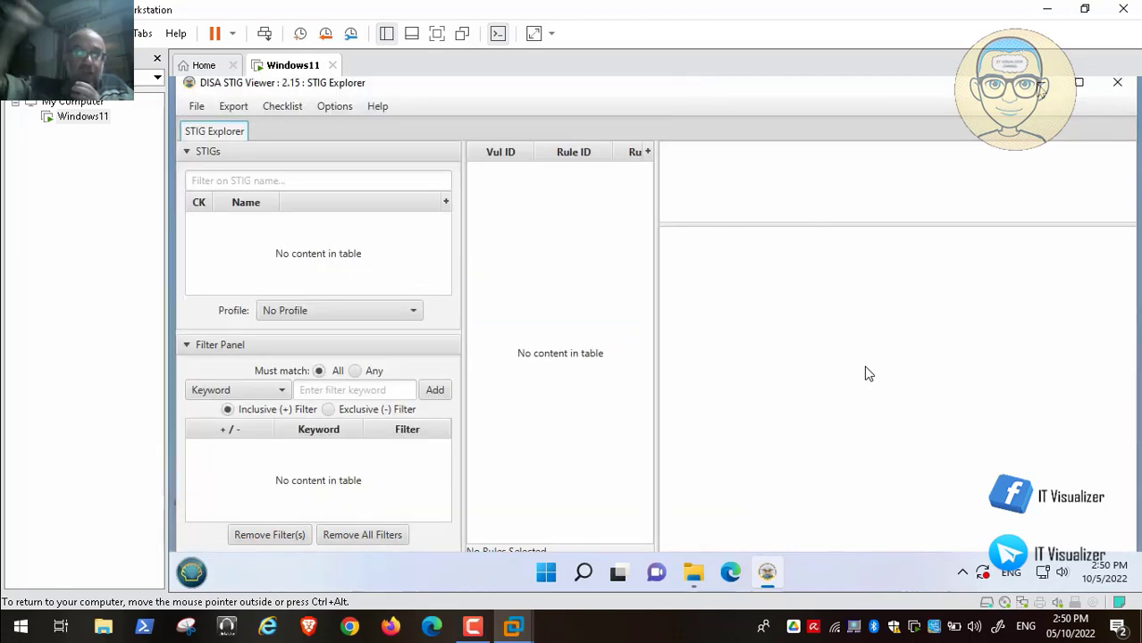
# Minimize STIG Viewer and show the contents of Local Disk (D:) in File Explorer
pyautogui.click(1039, 83)
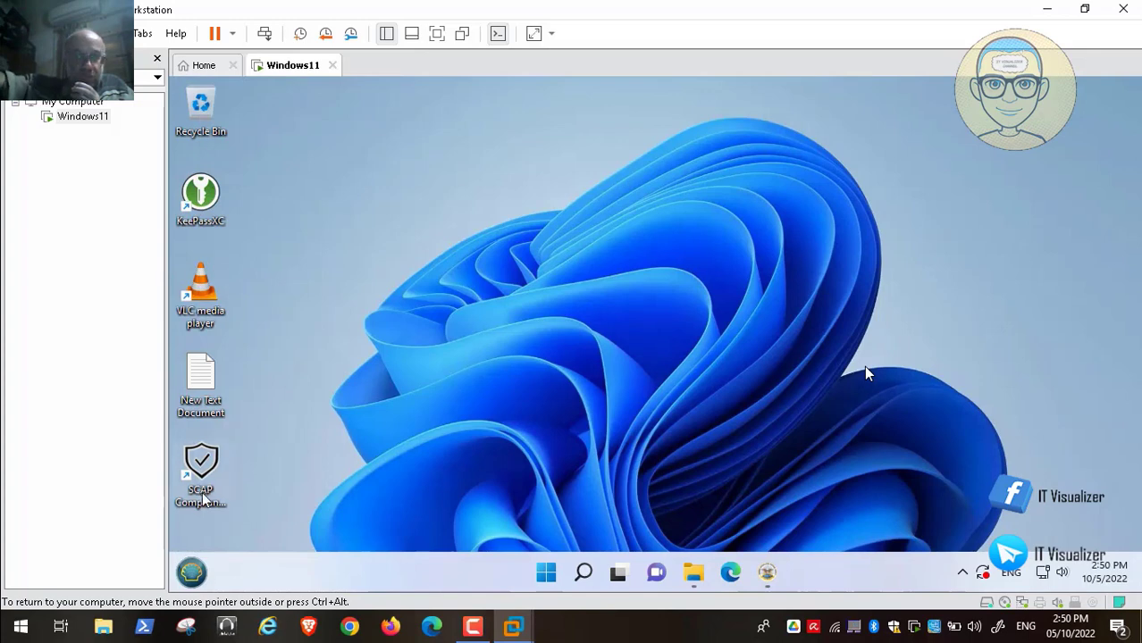
pyautogui.click(695, 574)
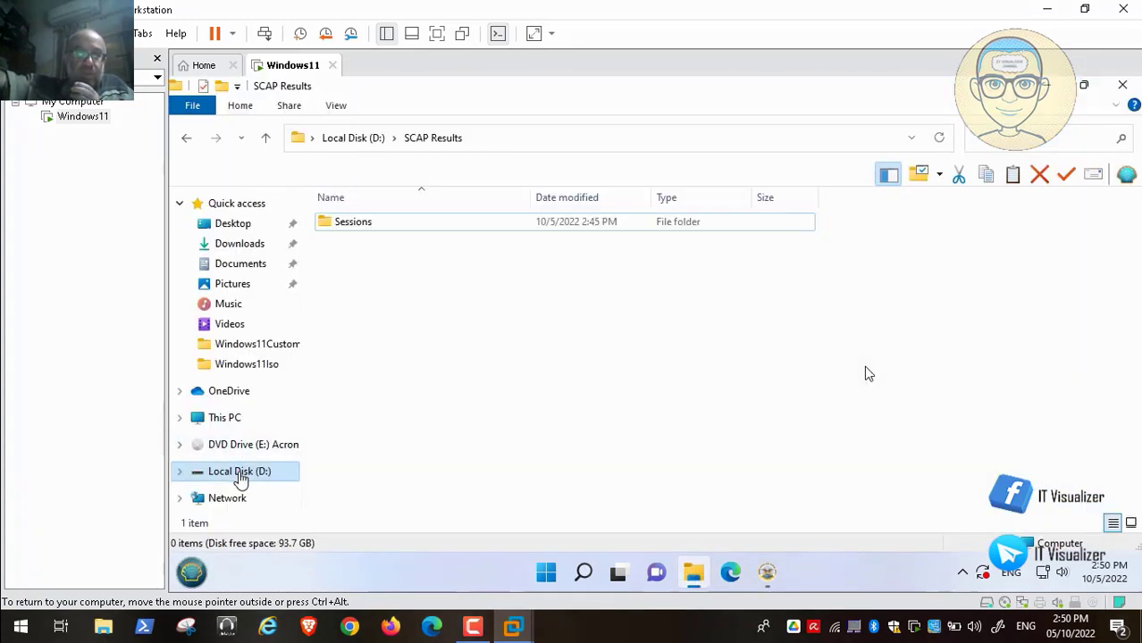
pyautogui.click(241, 475)
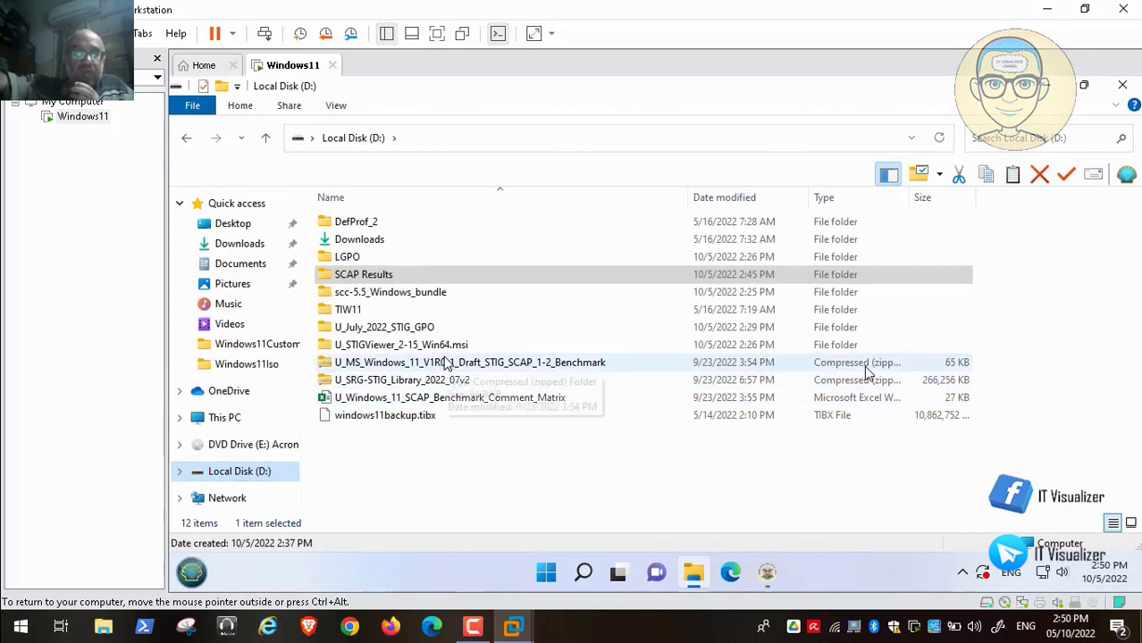
# Open the Important CD Images shared folder on vmware-host and sort it by date modified, newest first
pyautogui.click(228, 499)
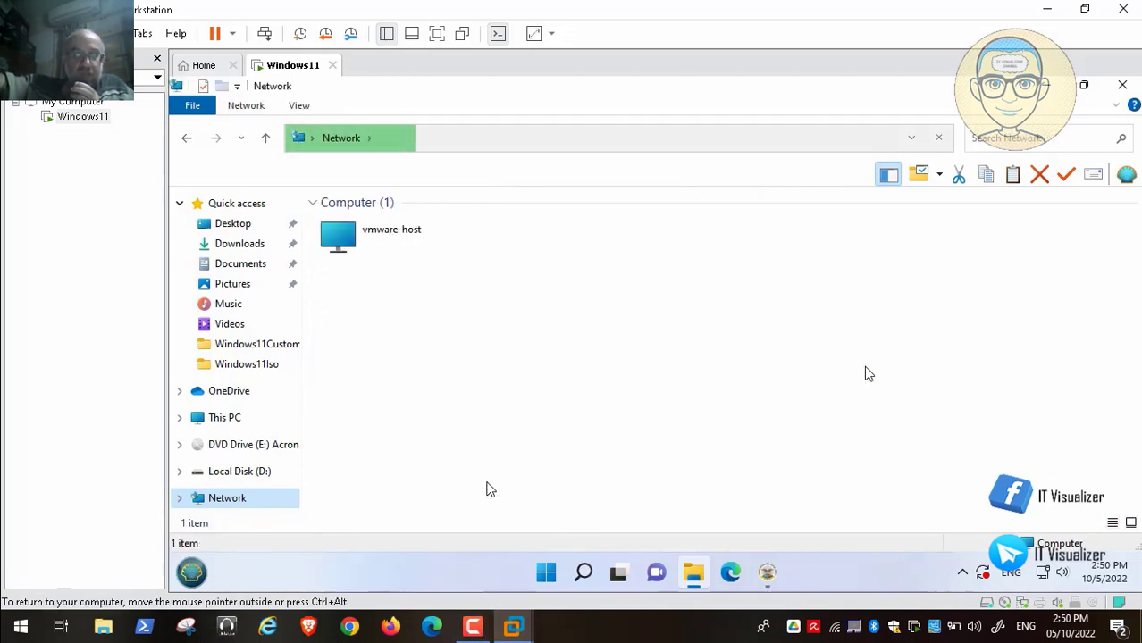
pyautogui.doubleClick(370, 235)
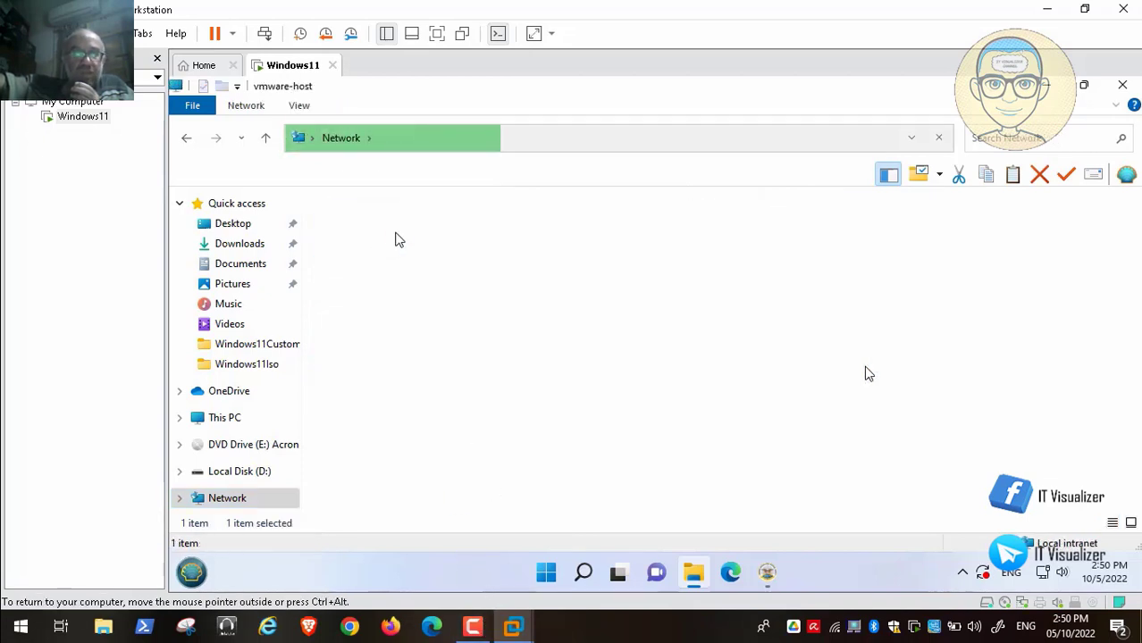
pyautogui.doubleClick(374, 222)
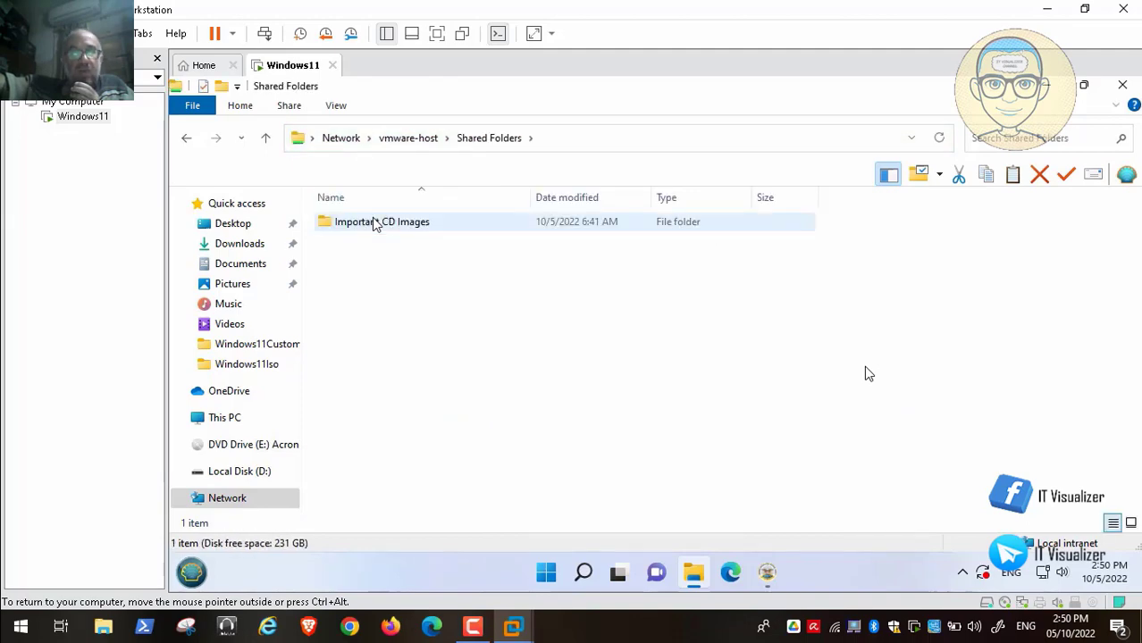
pyautogui.doubleClick(375, 223)
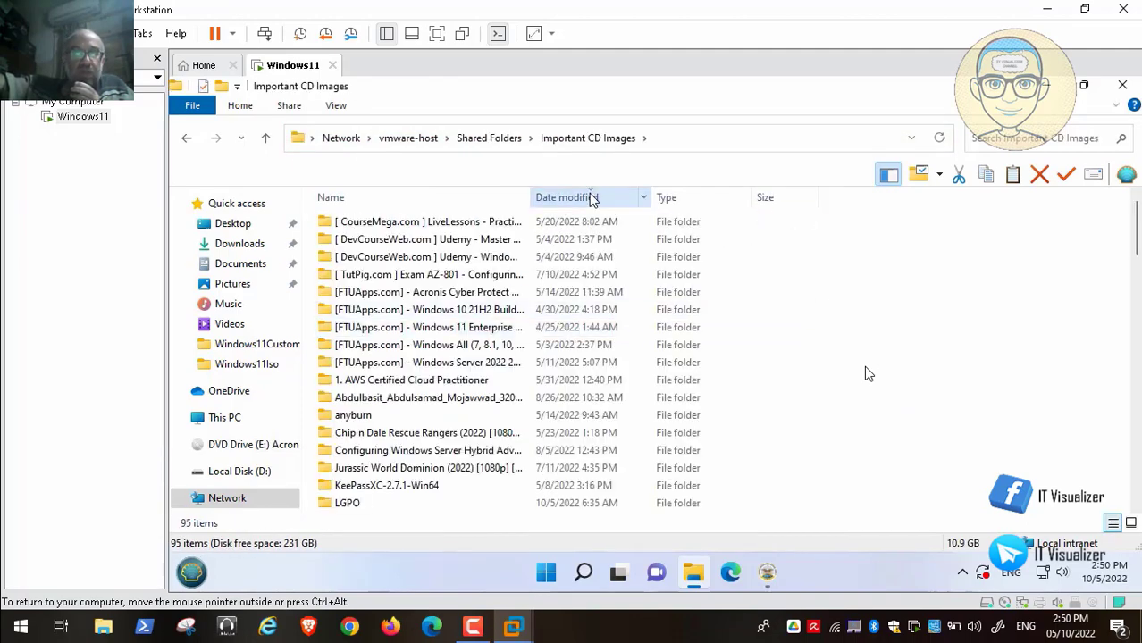
pyautogui.click(589, 199)
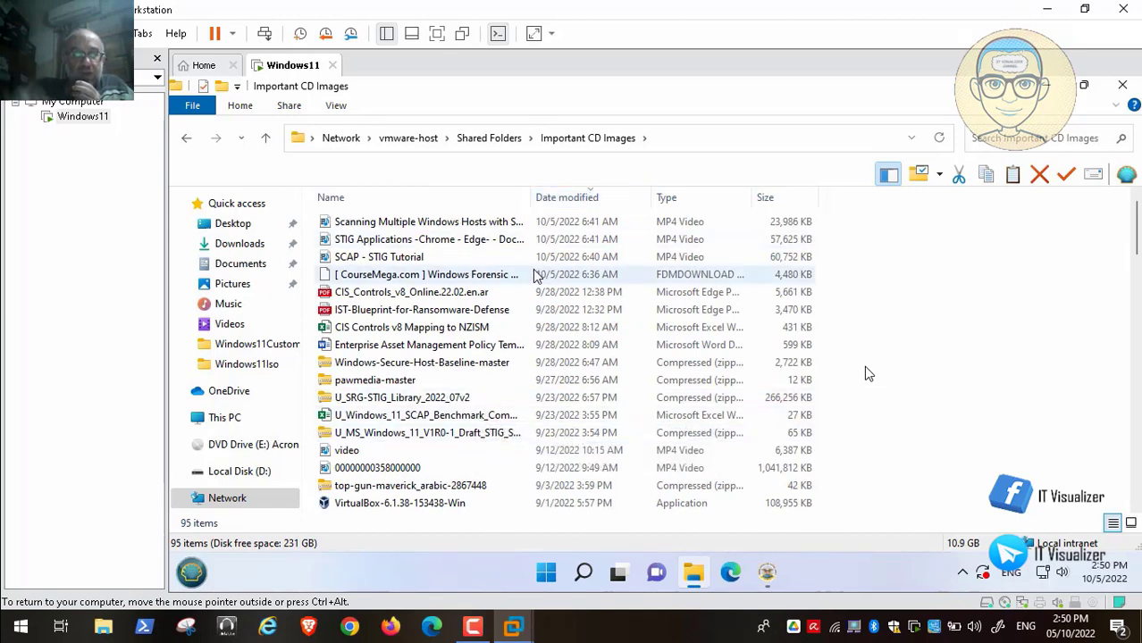
# Widen the Name column and look through the Important CD Images folder for the Windows 11 STIG archive
pyautogui.moveTo(530, 201); pyautogui.dragTo(701, 197)
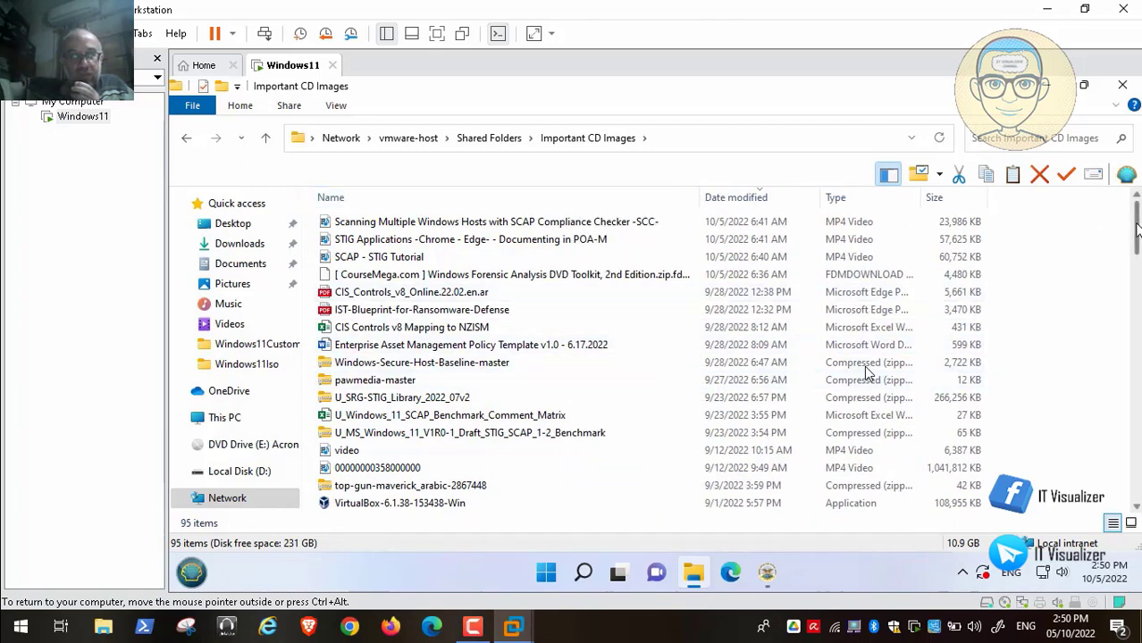
pyautogui.scroll(-5, 865, 372)
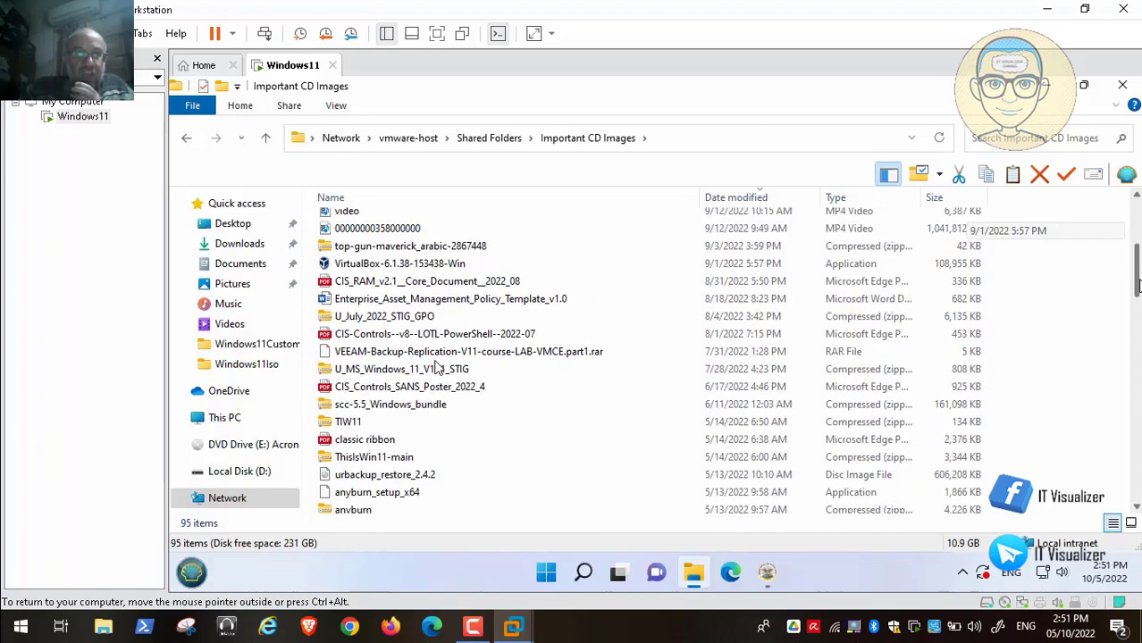
pyautogui.scroll(-6, 438, 369)
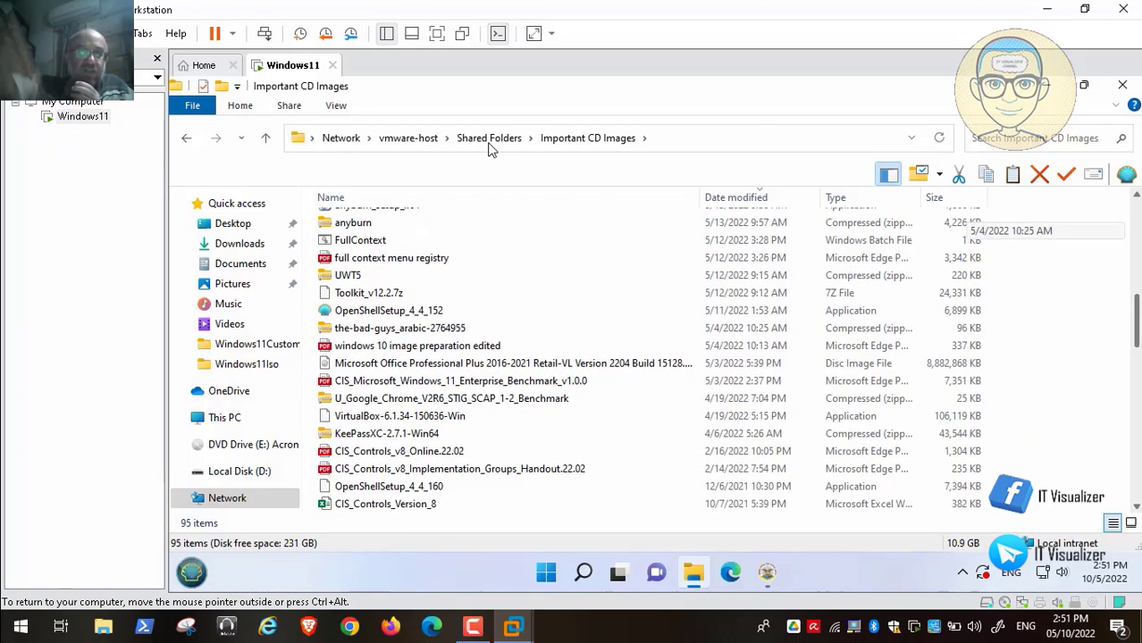
pyautogui.scroll(-4, 489, 150)
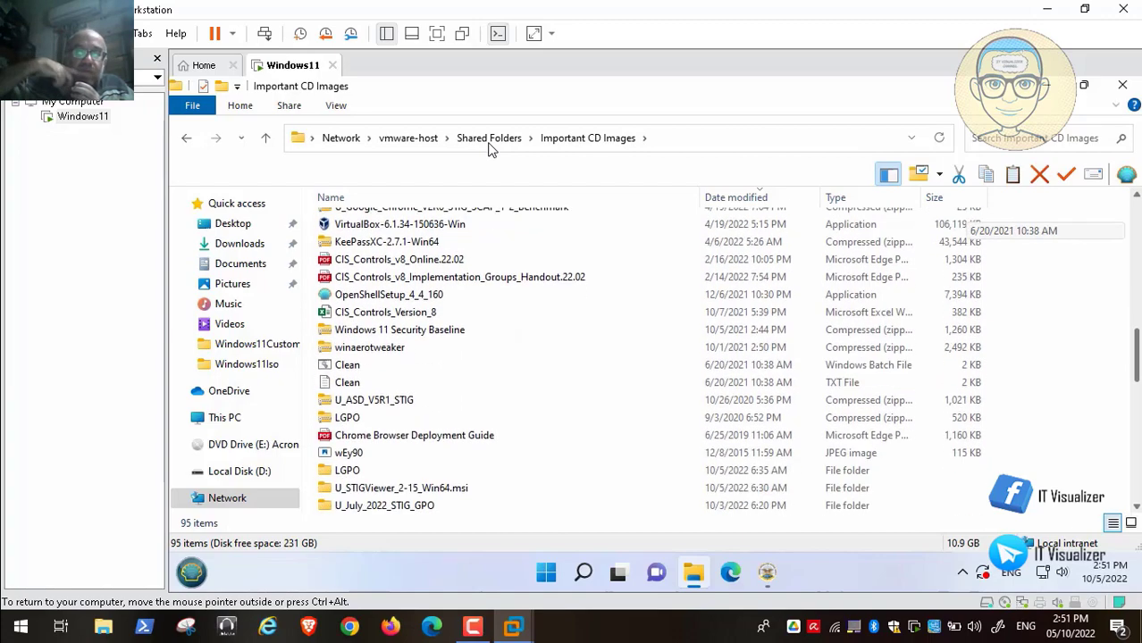
pyautogui.scroll(-4, 488, 149)
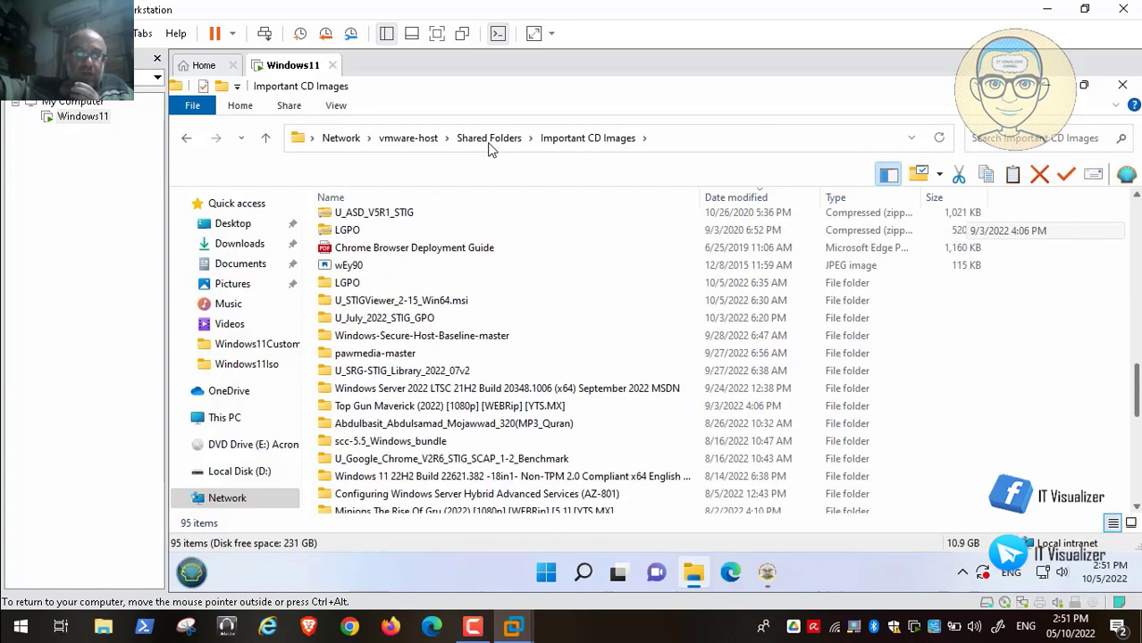
pyautogui.scroll(-4, 489, 150)
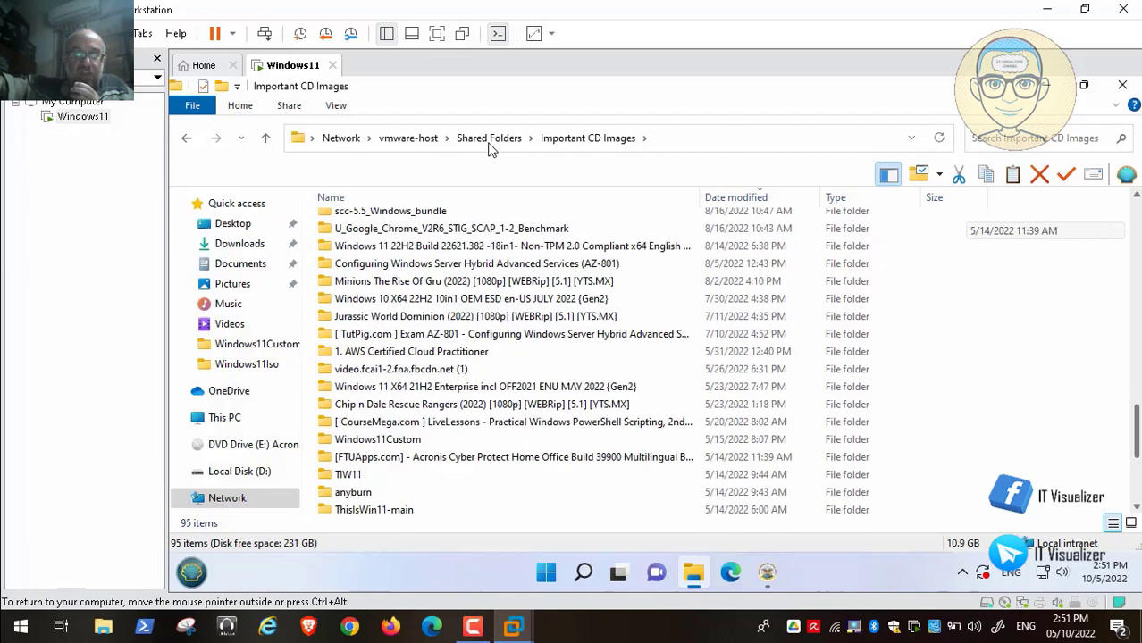
pyautogui.scroll(-4, 489, 150)
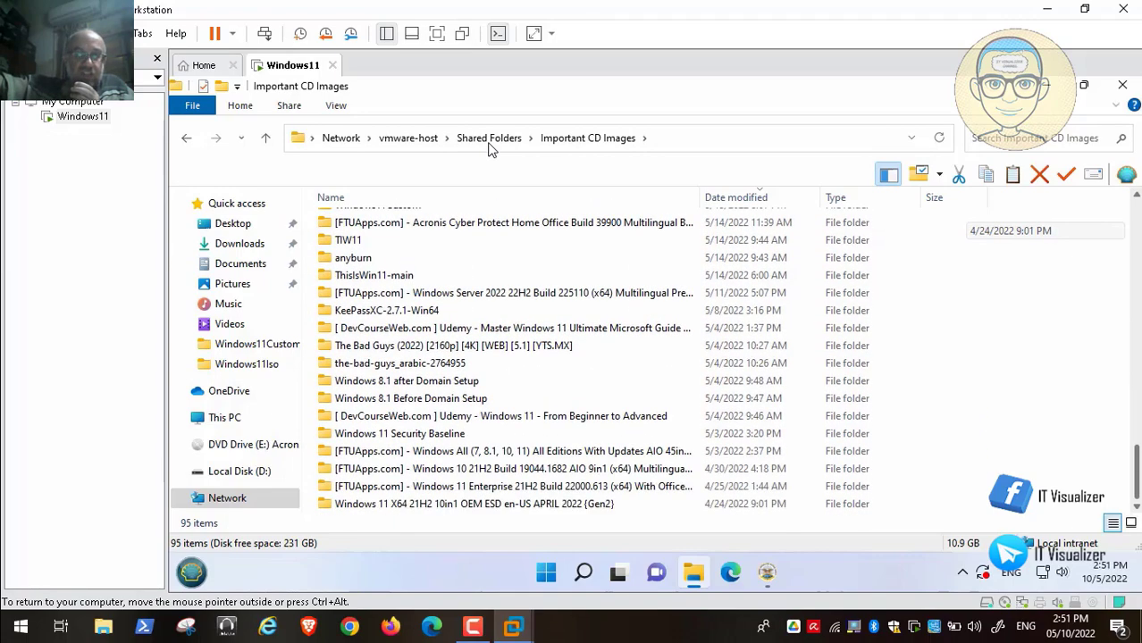
pyautogui.scroll(20, 489, 149)
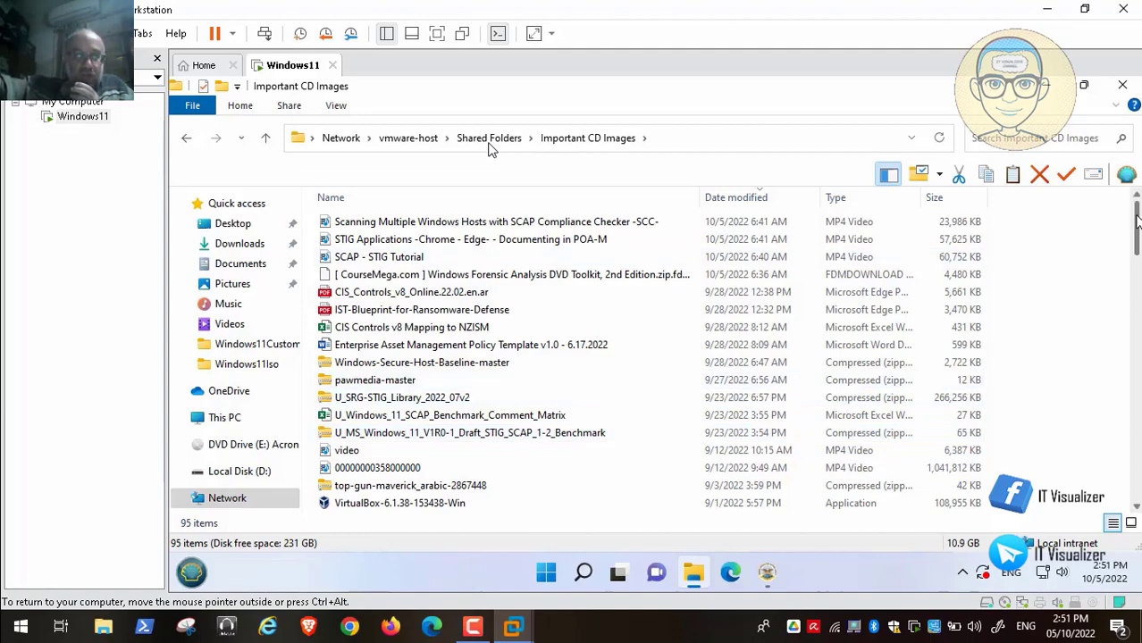
# Copy the U_MS_Windows_11_V1R1_STIG archive from the shared folder to Local Disk (D:) and close File Explorer
pyautogui.moveTo(1136, 221); pyautogui.dragTo(1137, 249)
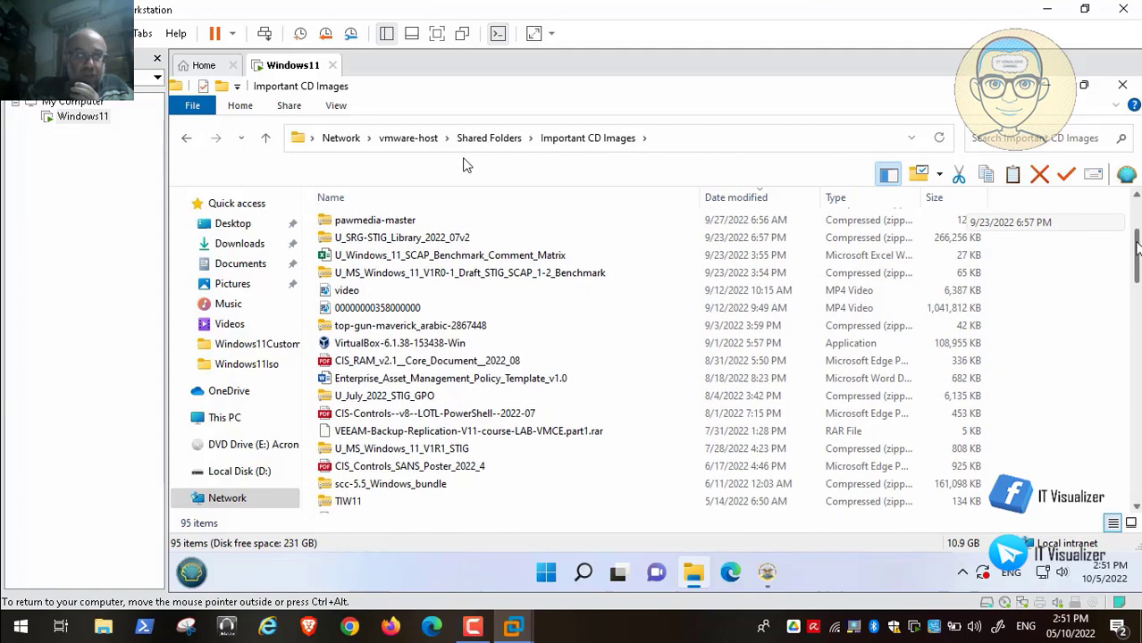
pyautogui.click(448, 451)
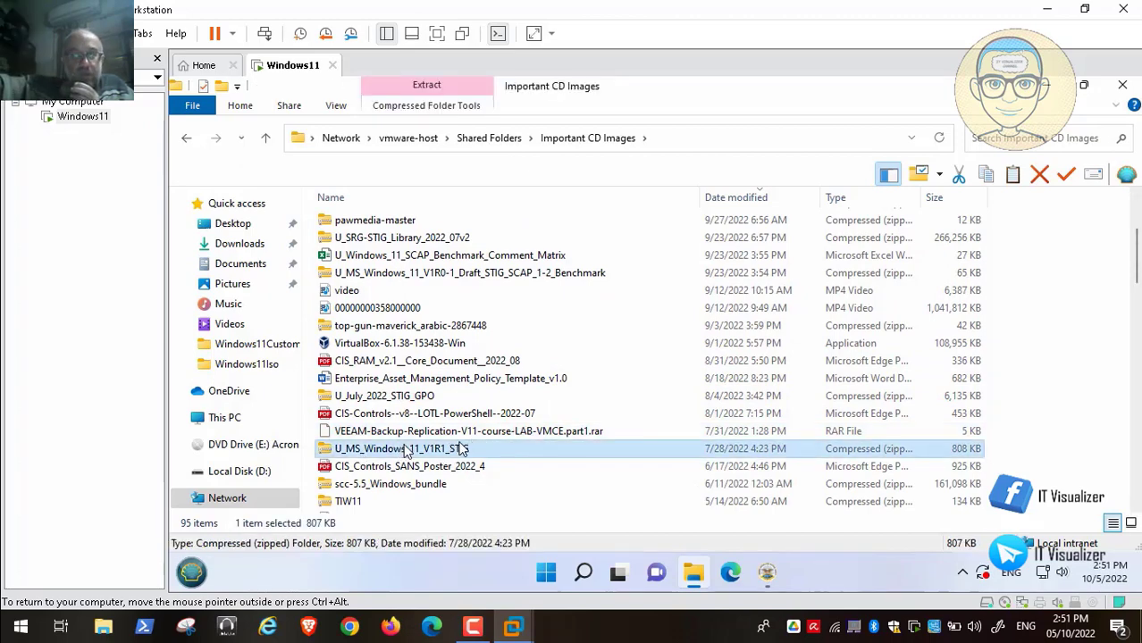
pyautogui.rightClick(462, 450)
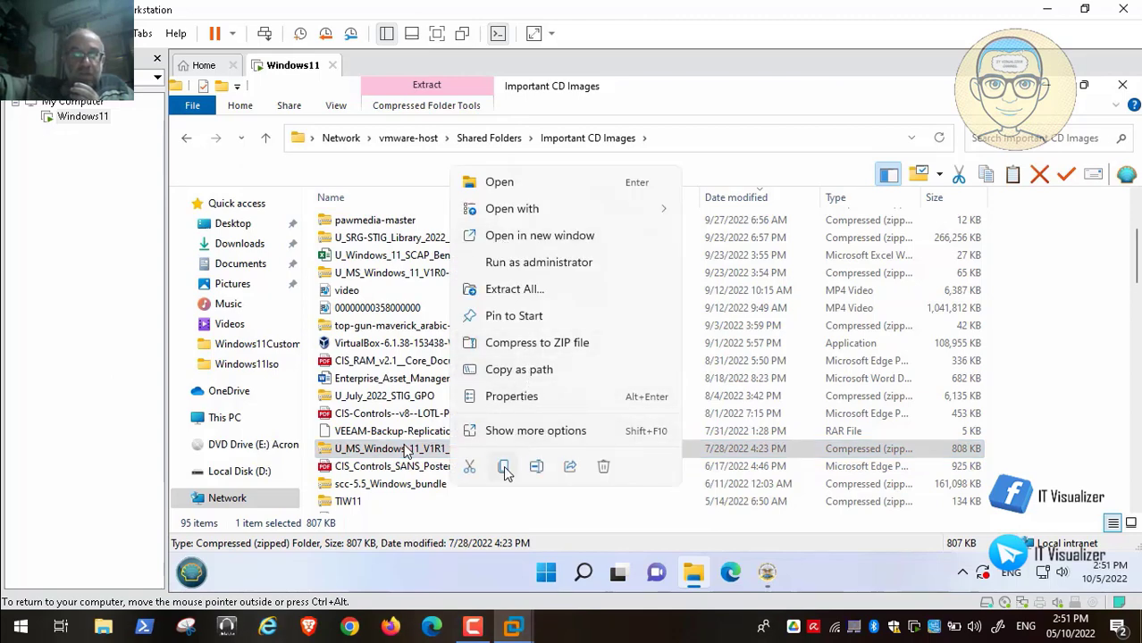
pyautogui.click(504, 467)
pyautogui.click(239, 474)
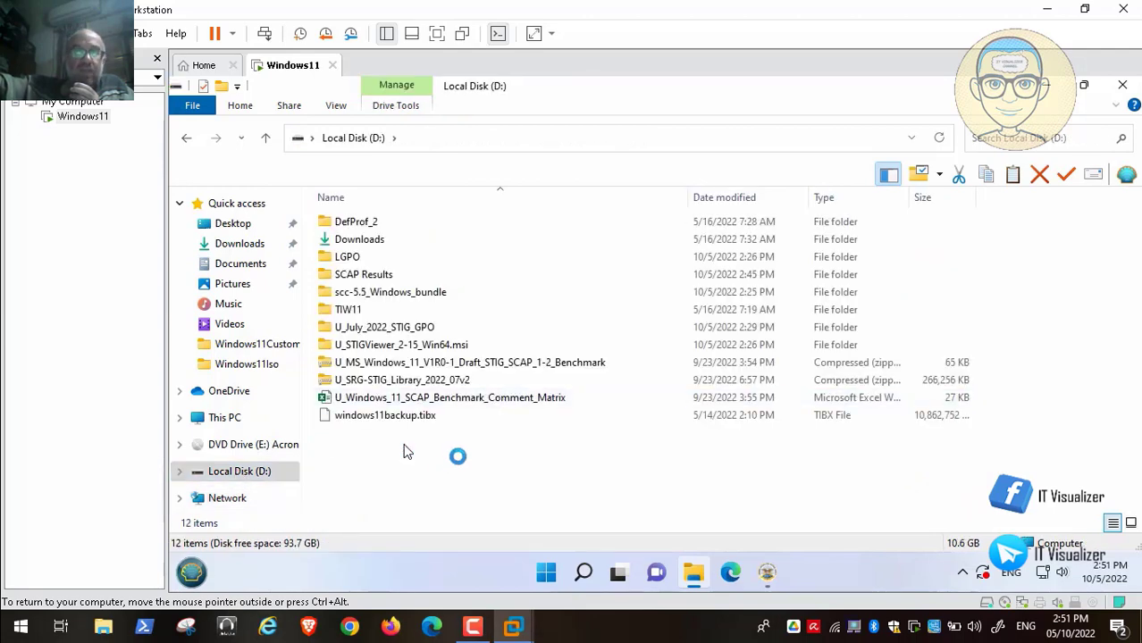
pyautogui.rightClick(476, 390)
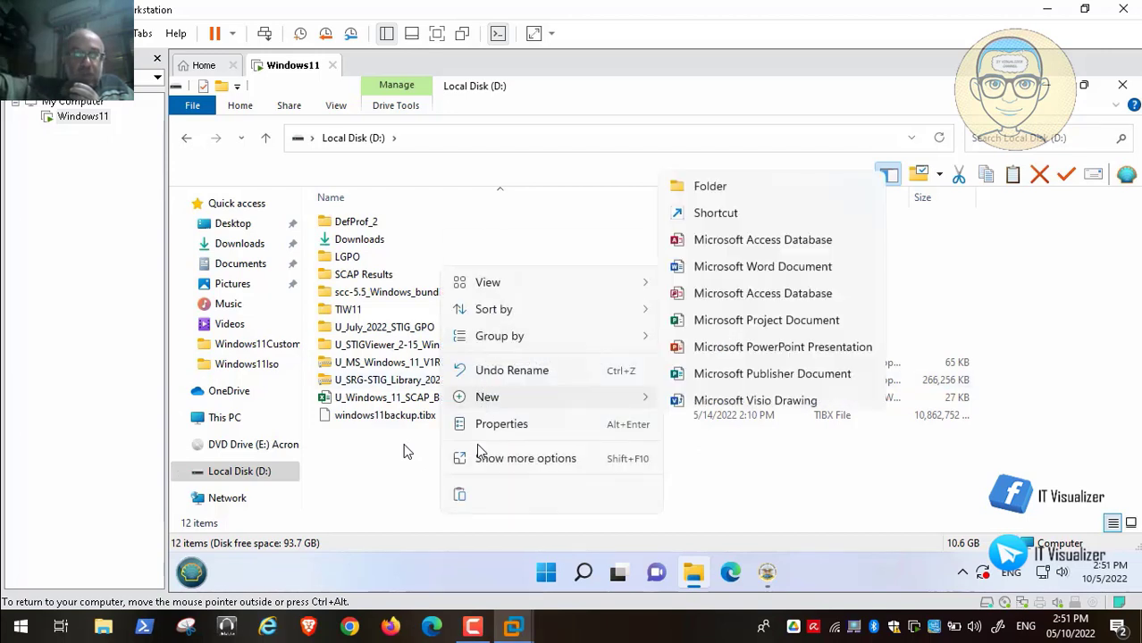
pyautogui.click(462, 499)
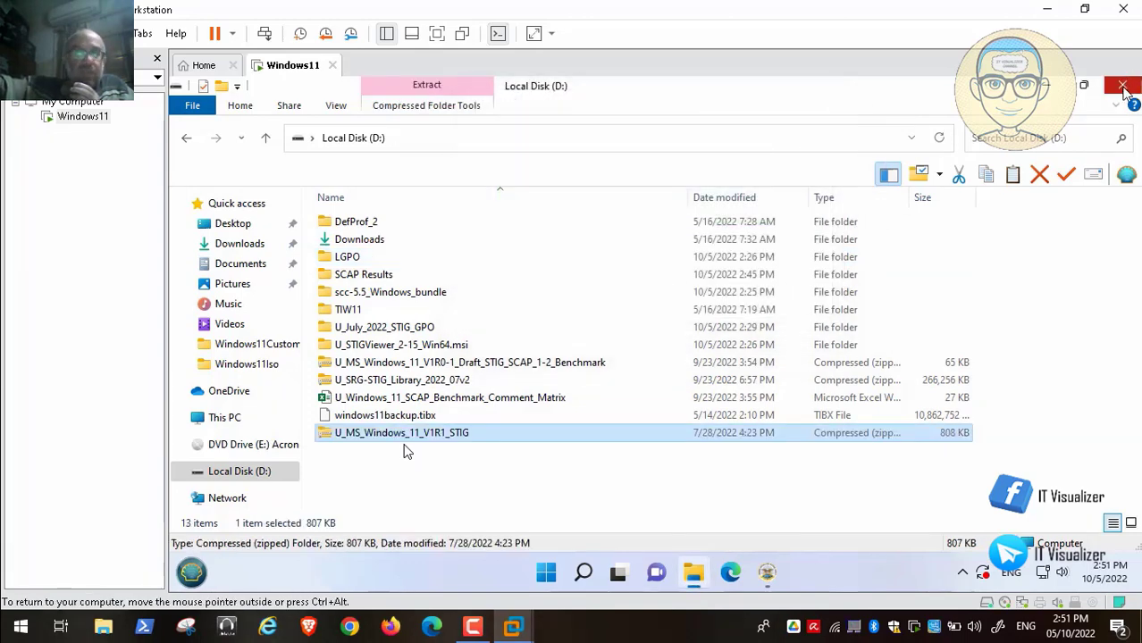
pyautogui.click(1122, 86)
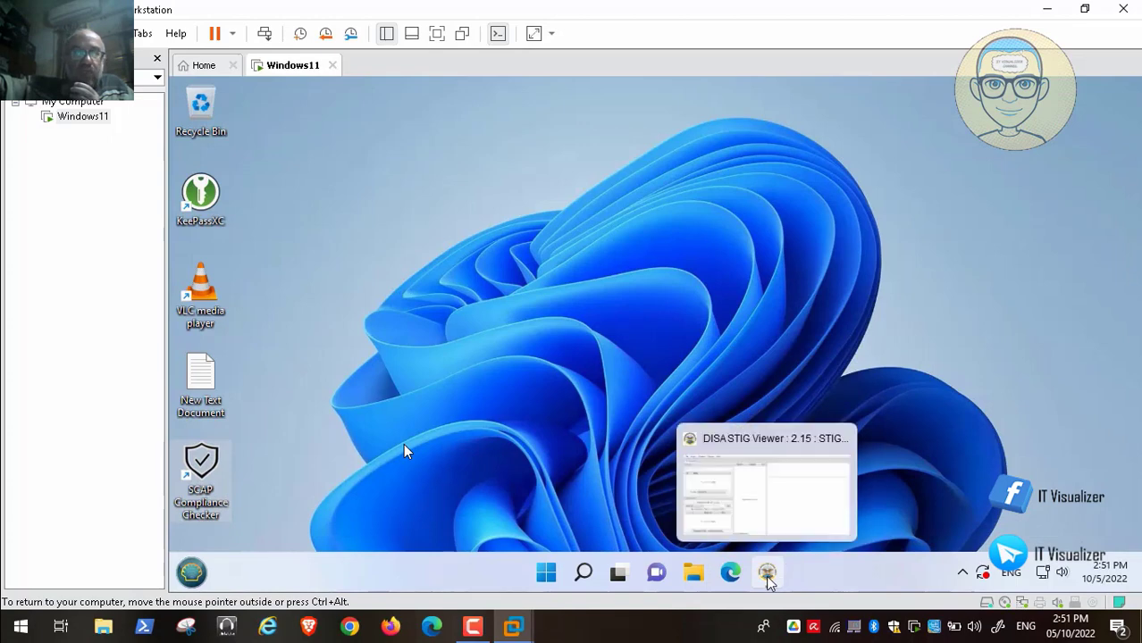
# Switch to STIG Viewer and import the U_MS_Windows_11_V1R1_STIG archive from Local Disk (D:)
pyautogui.click(769, 577)
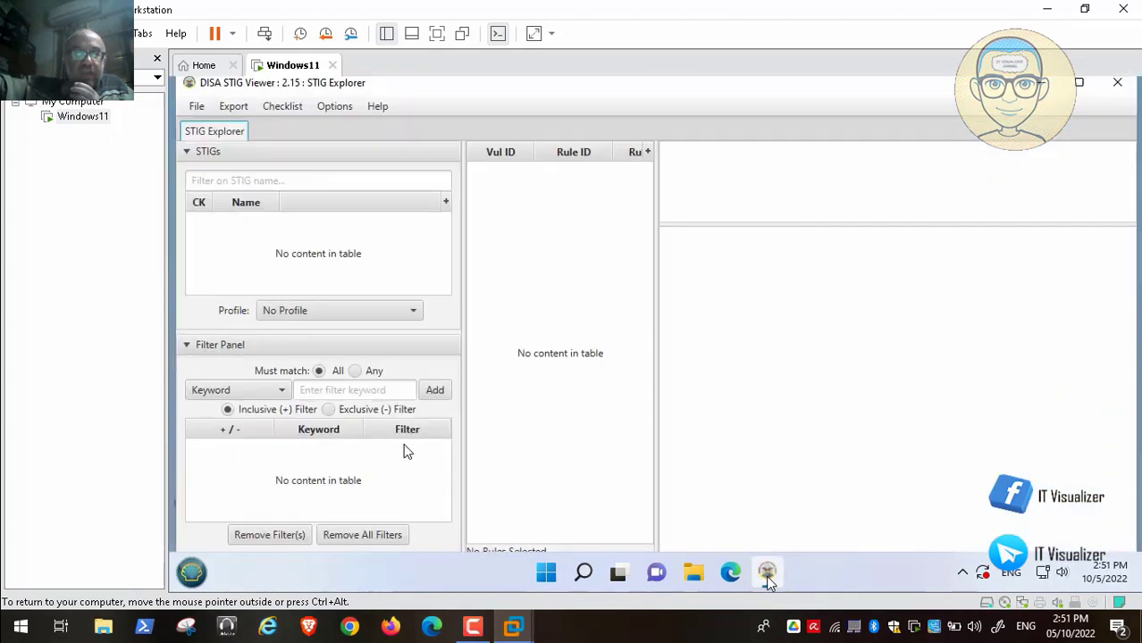
pyautogui.click(195, 107)
pyautogui.click(202, 125)
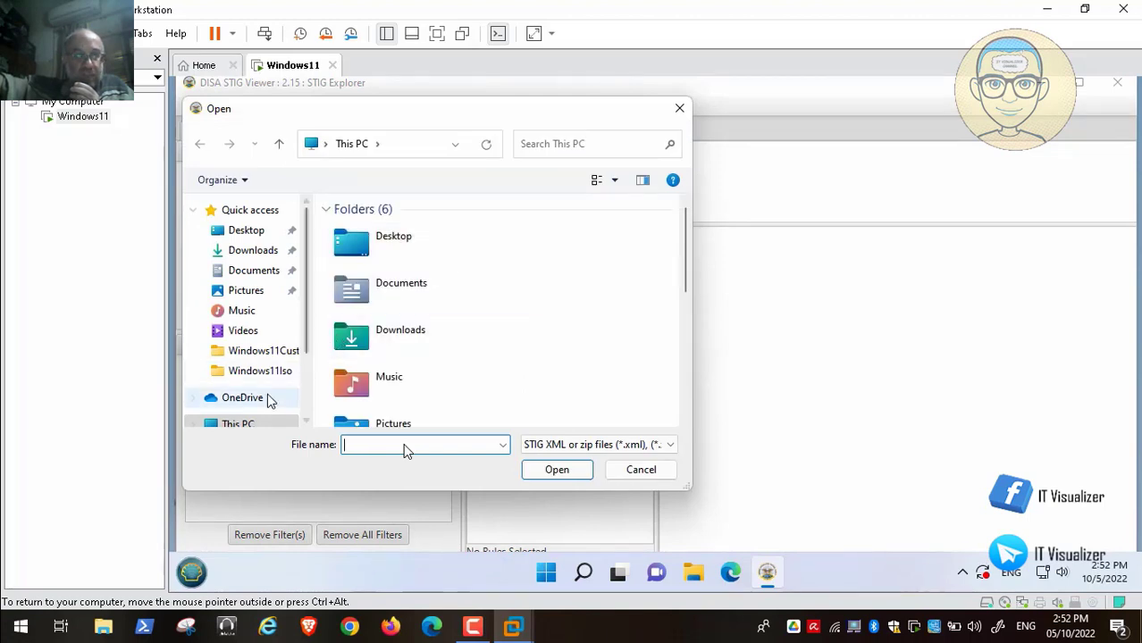
pyautogui.click(243, 423)
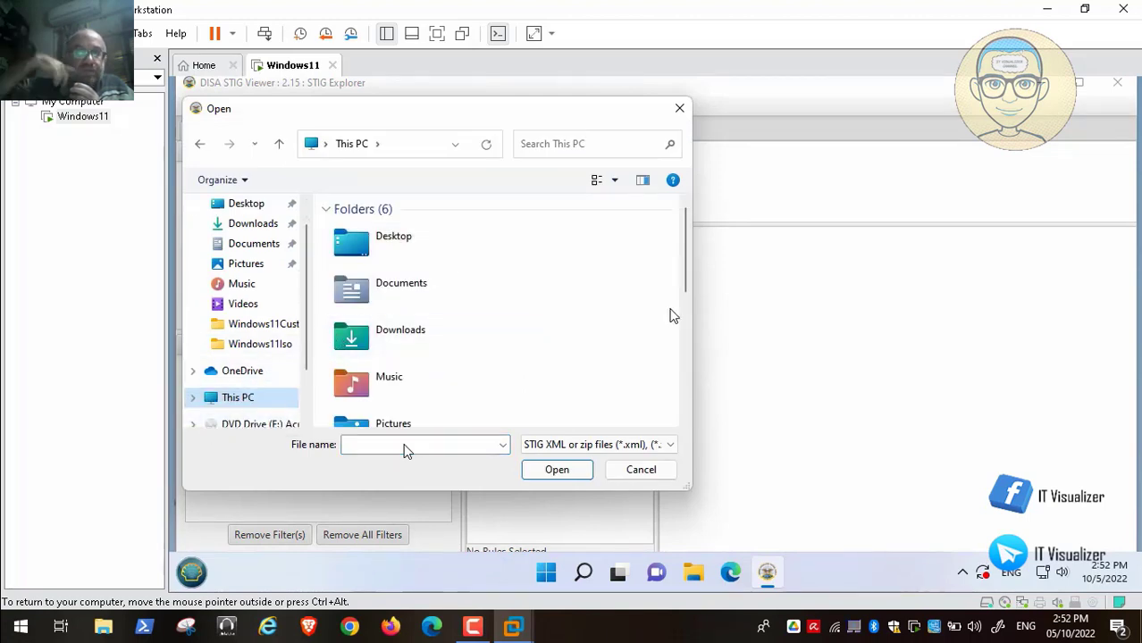
pyautogui.scroll(-5, 456, 337)
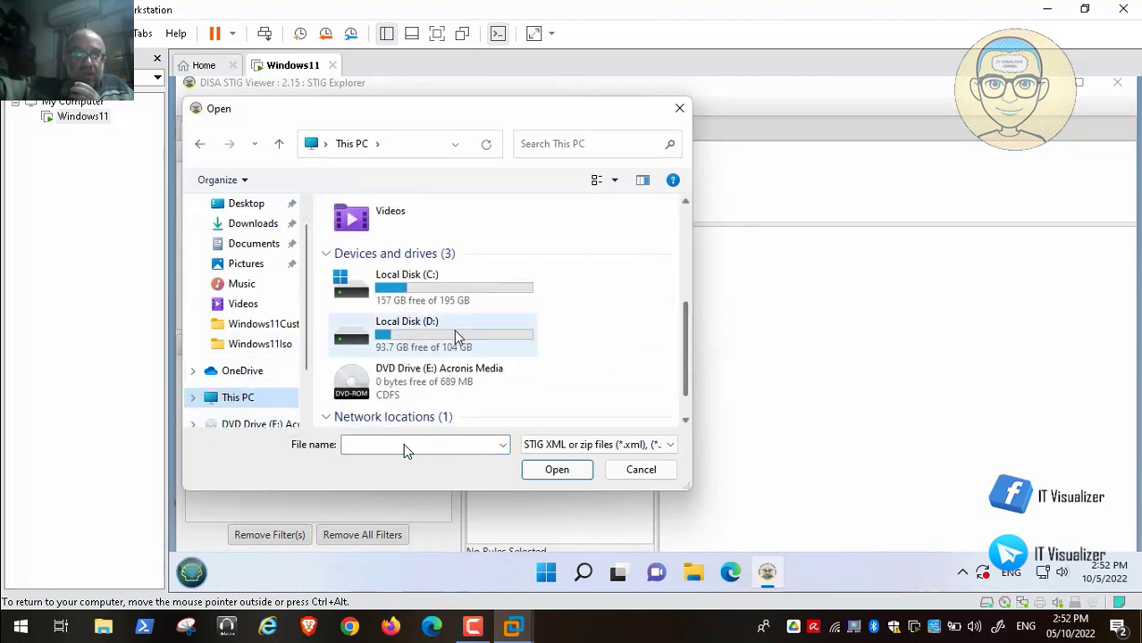
pyautogui.doubleClick(431, 335)
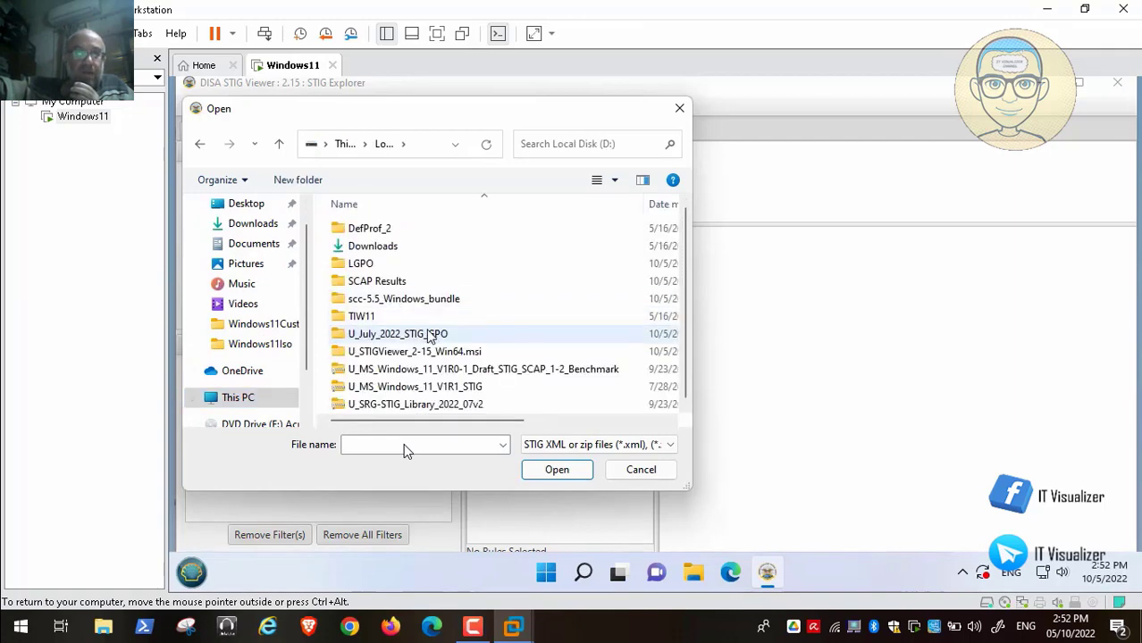
pyautogui.click(470, 387)
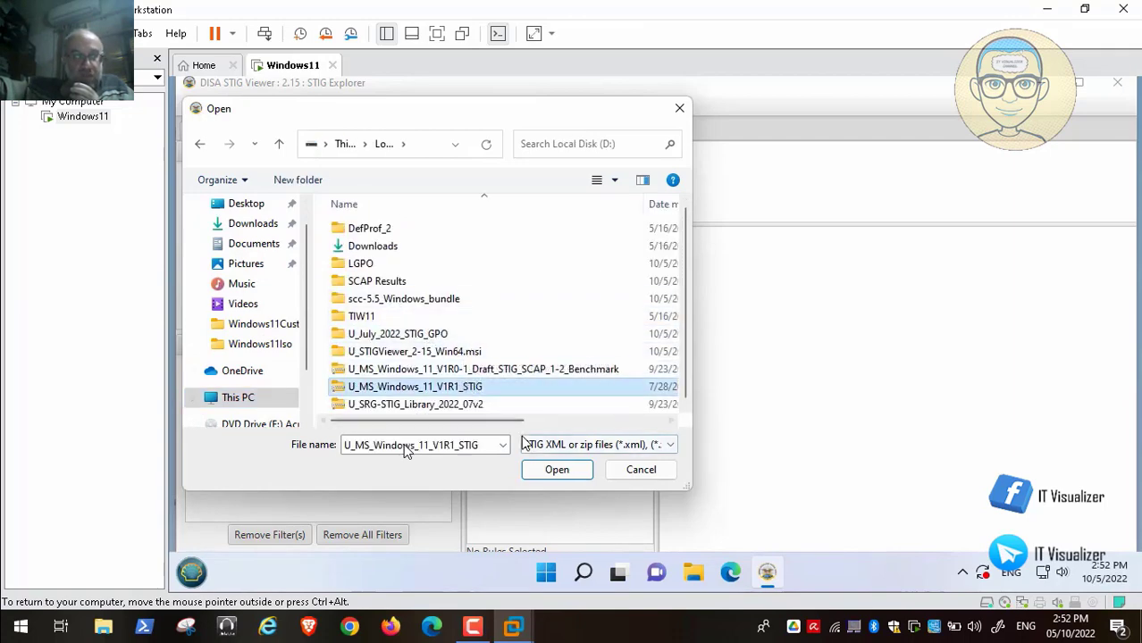
pyautogui.click(556, 469)
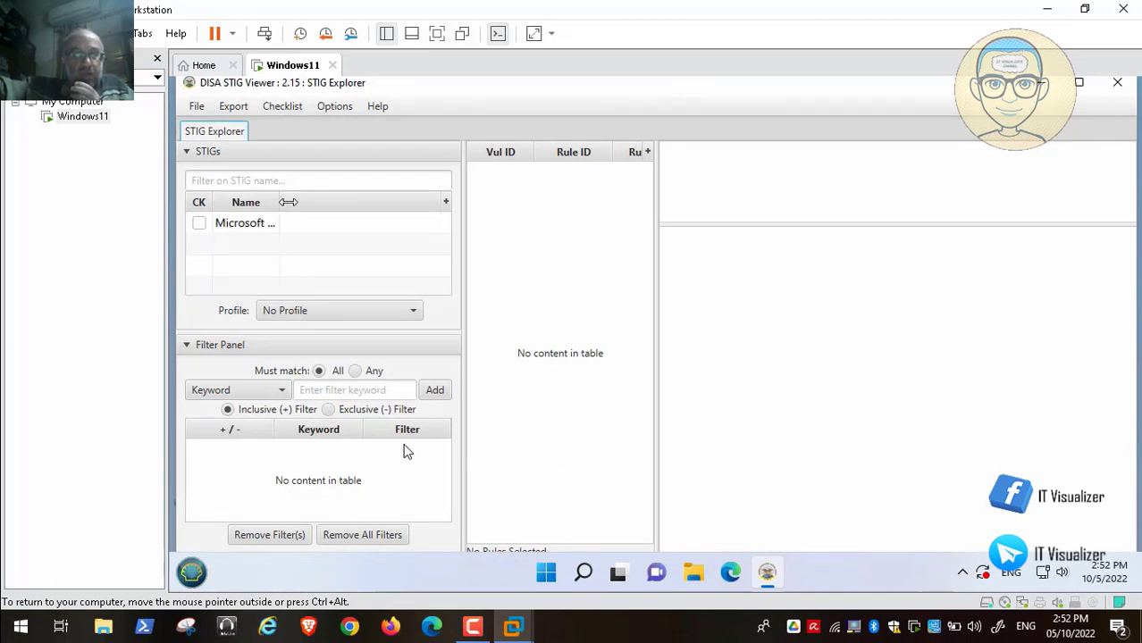
# Widen the STIG Name column, mark the Microsoft Windows 11 STIG and narrow the STIGs pane to enlarge the rule list
pyautogui.moveTo(287, 202); pyautogui.dragTo(447, 225)
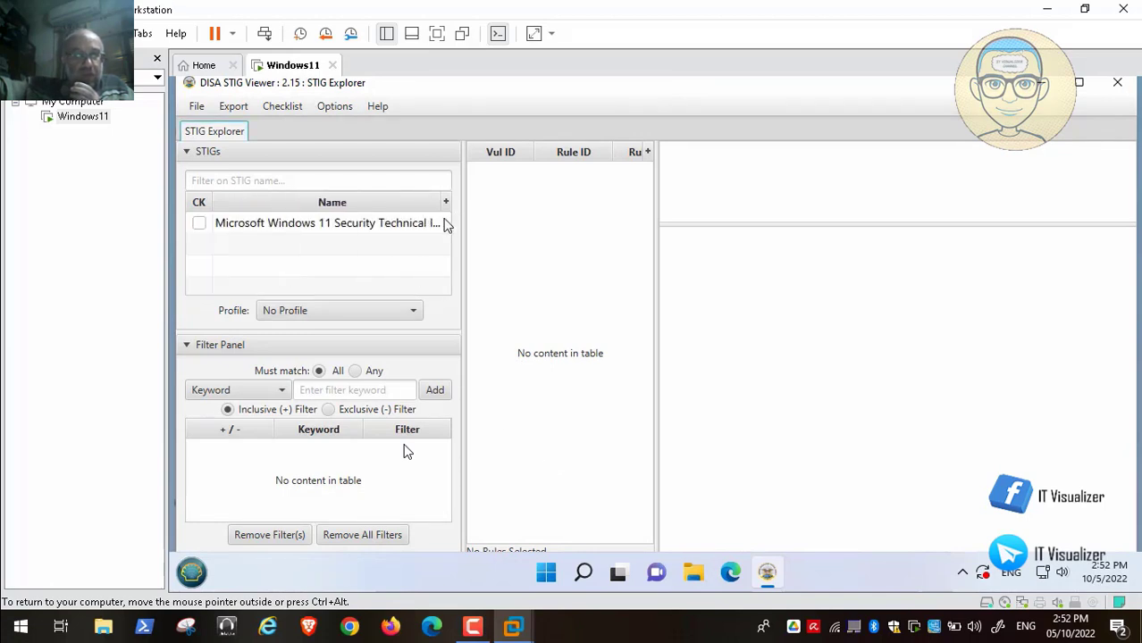
pyautogui.click(208, 227)
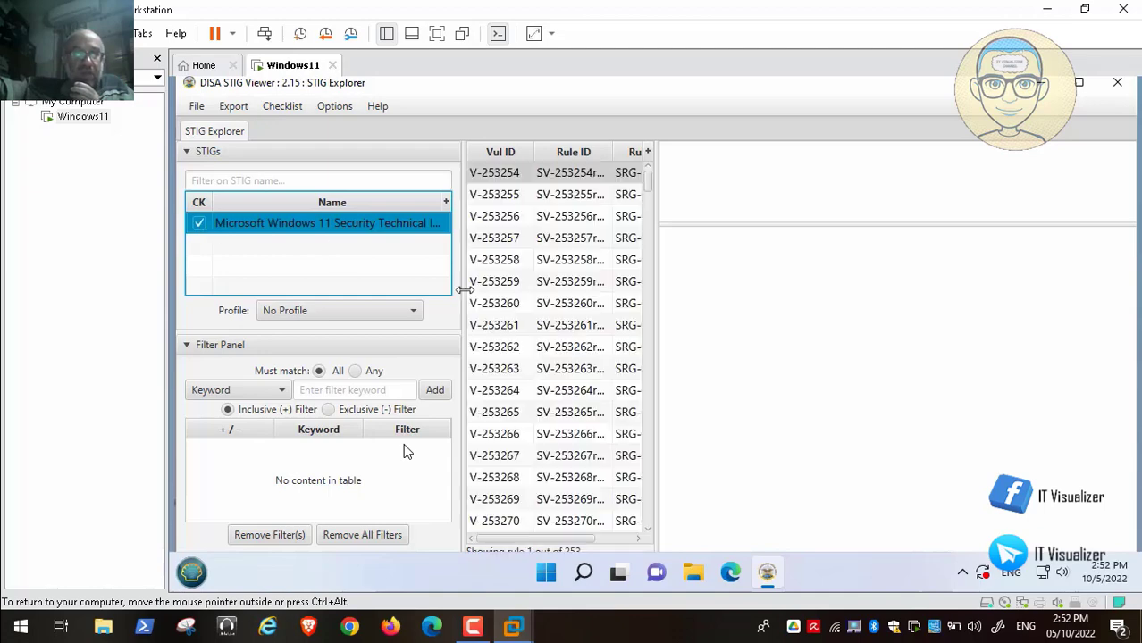
pyautogui.moveTo(464, 289); pyautogui.dragTo(349, 277)
# Create a checklist from the check-marked STIG, using the local host's data as target data and Workstation as the role
pyautogui.click(279, 109)
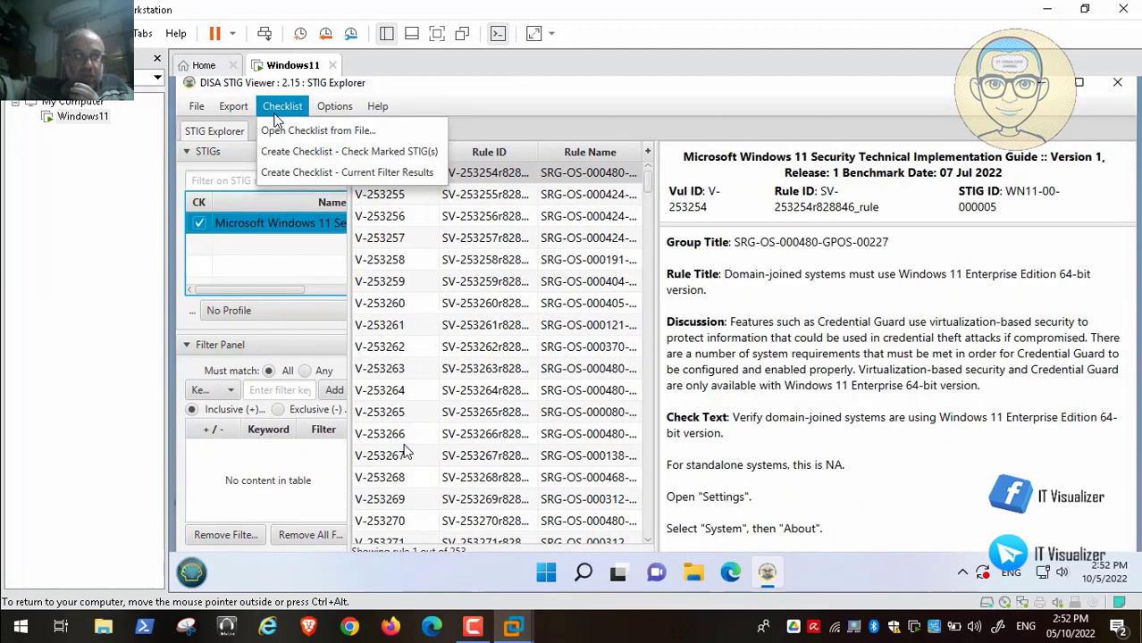
pyautogui.click(290, 153)
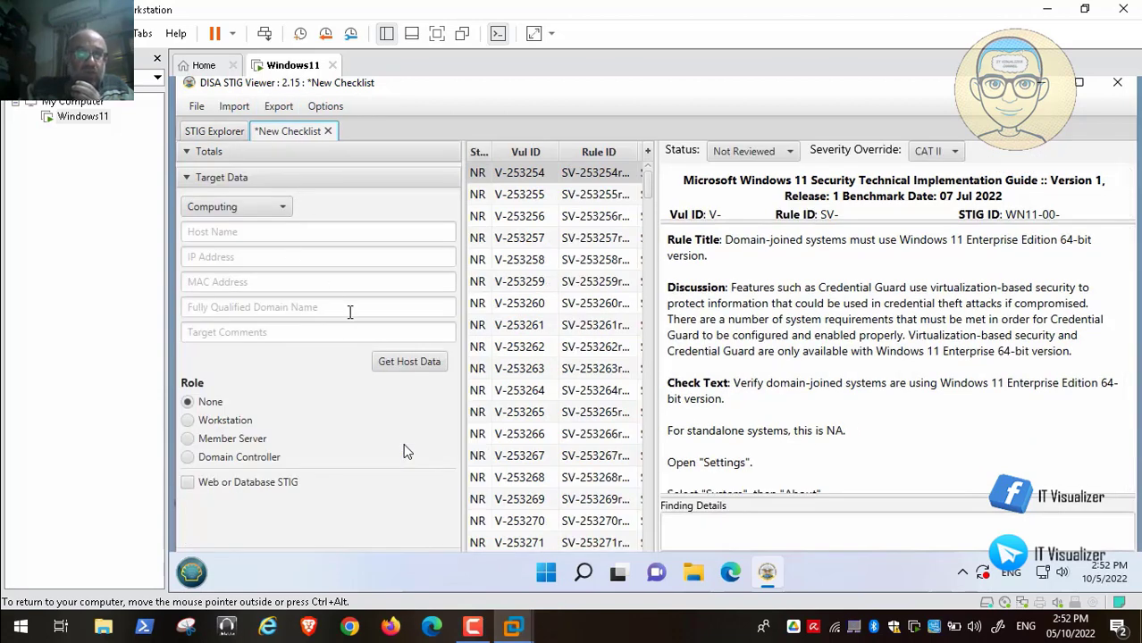
pyautogui.click(386, 361)
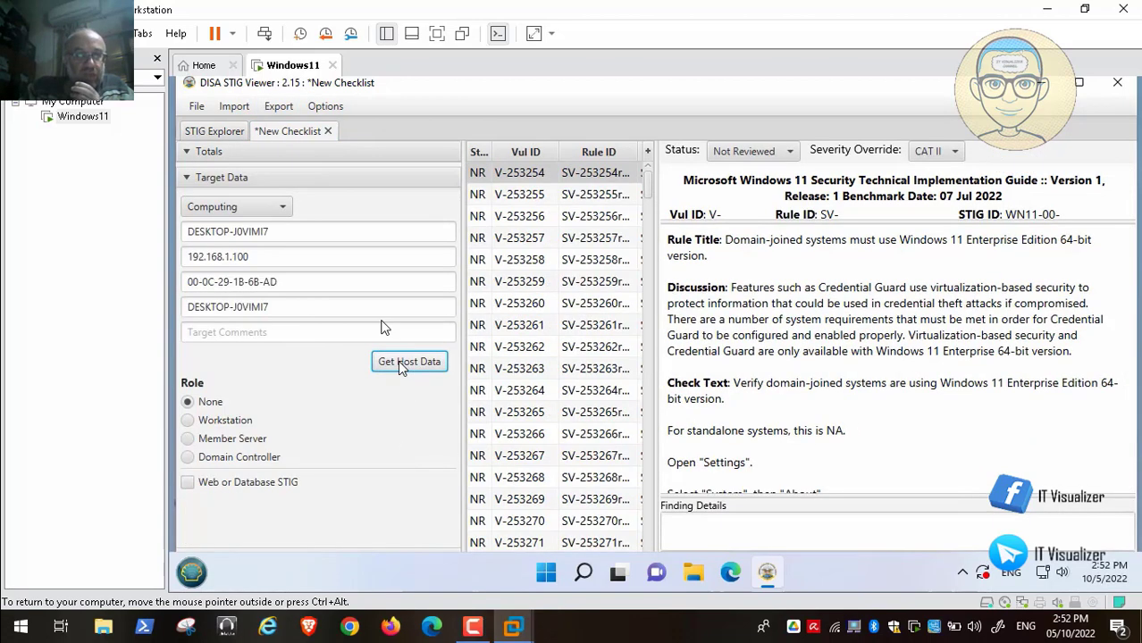
pyautogui.click(189, 421)
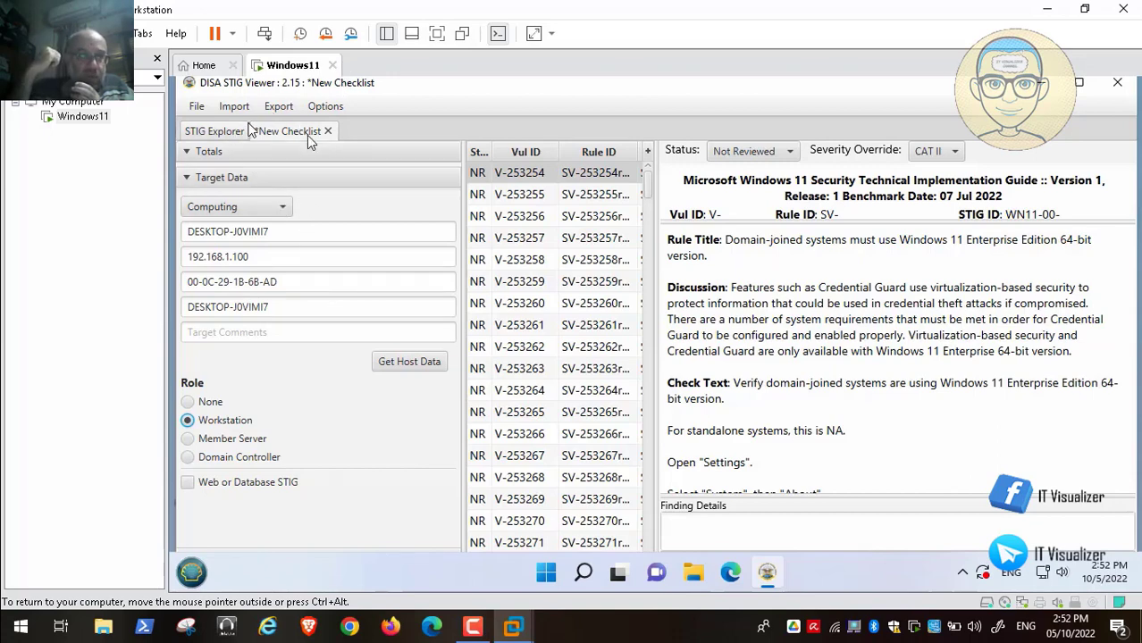
# Save the new checklist on Local Disk (D:) as Win11Result
pyautogui.click(197, 108)
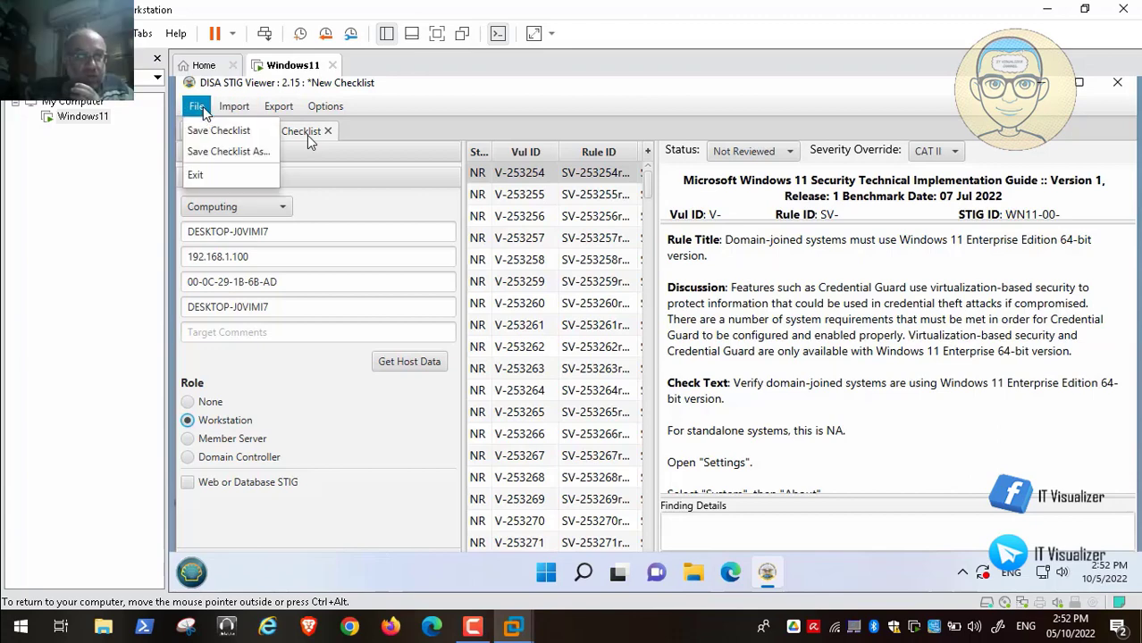
pyautogui.click(224, 152)
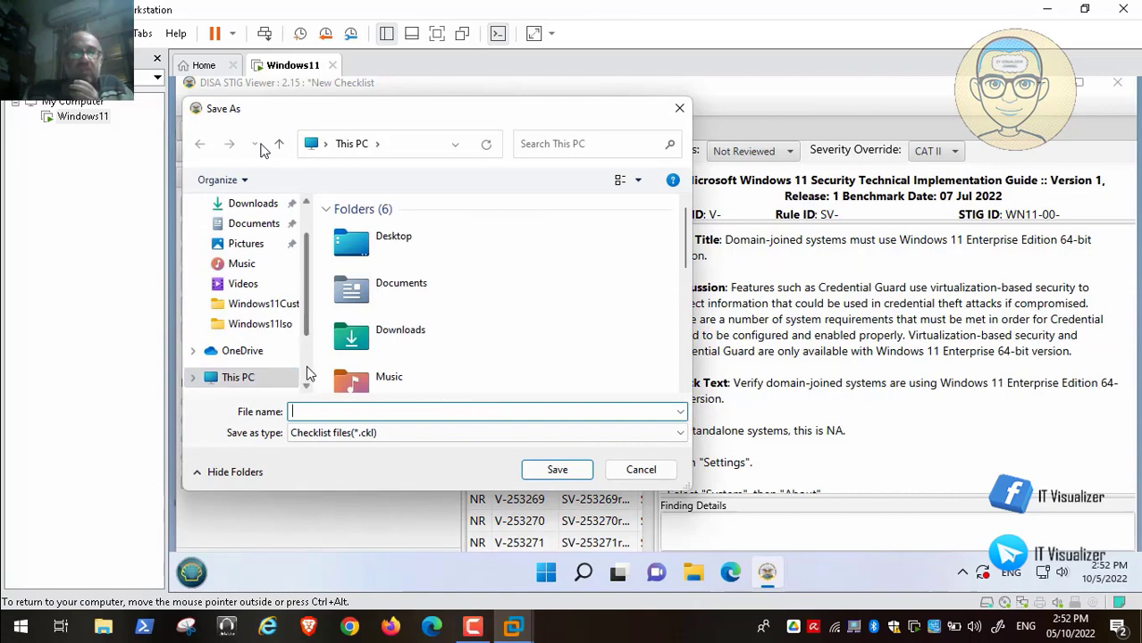
pyautogui.scroll(-1, 259, 357)
pyautogui.click(259, 353)
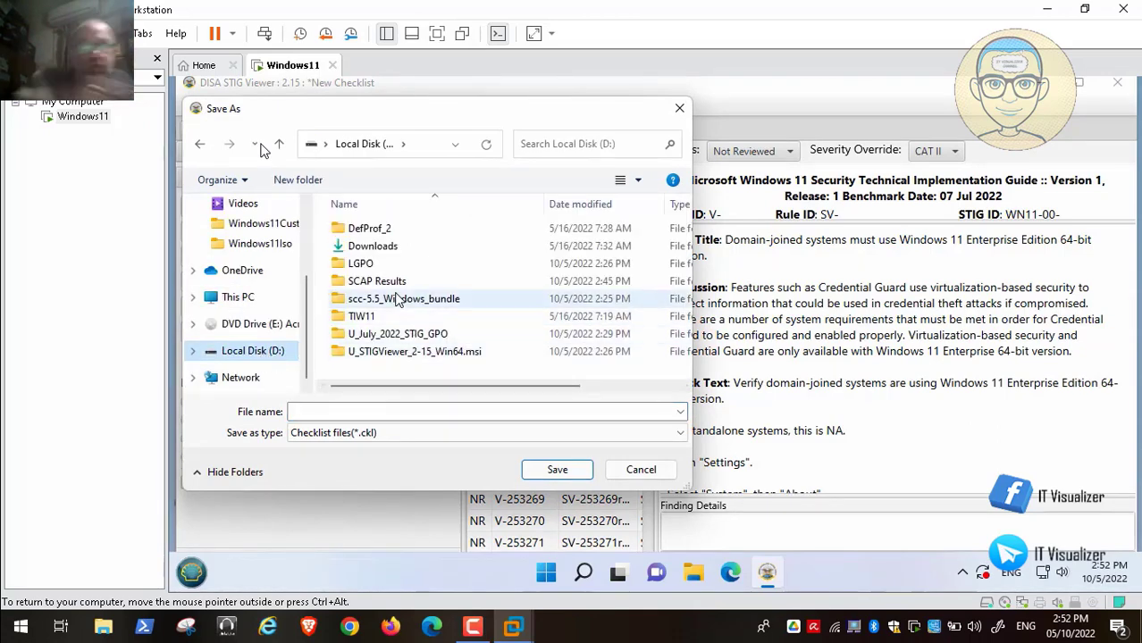
pyautogui.click(363, 413)
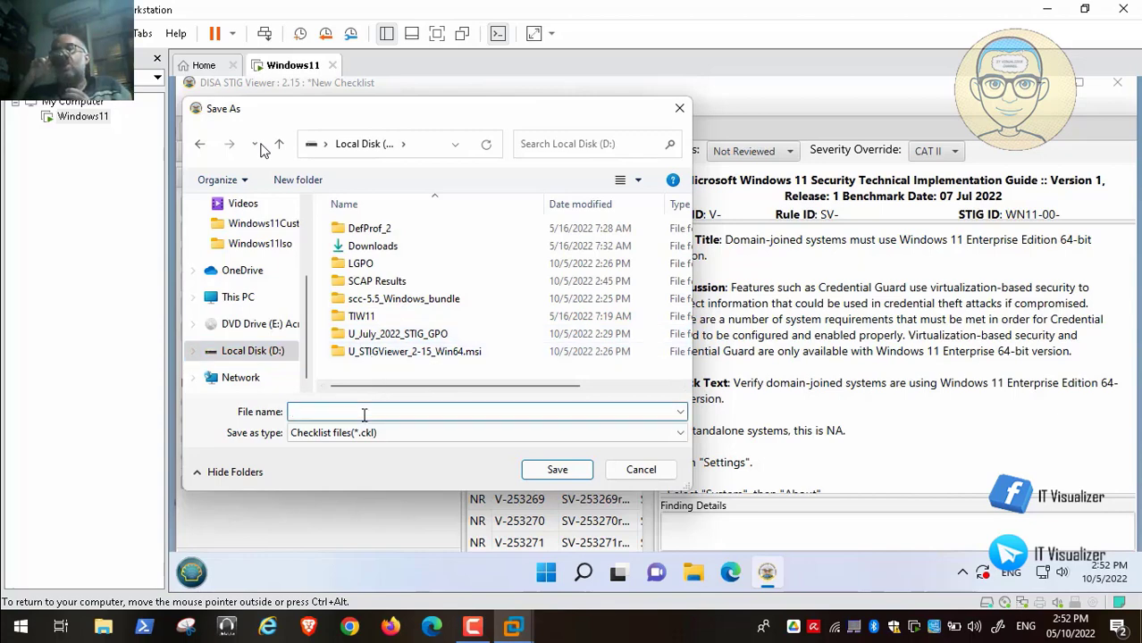
pyautogui.write('Win11Result')
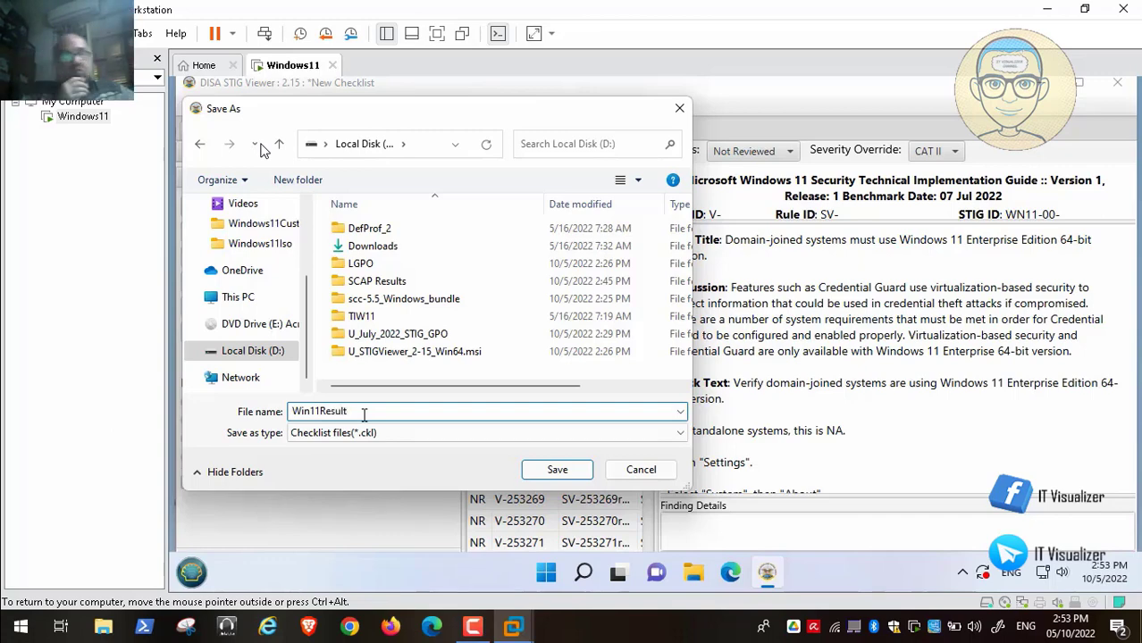
pyautogui.click(579, 474)
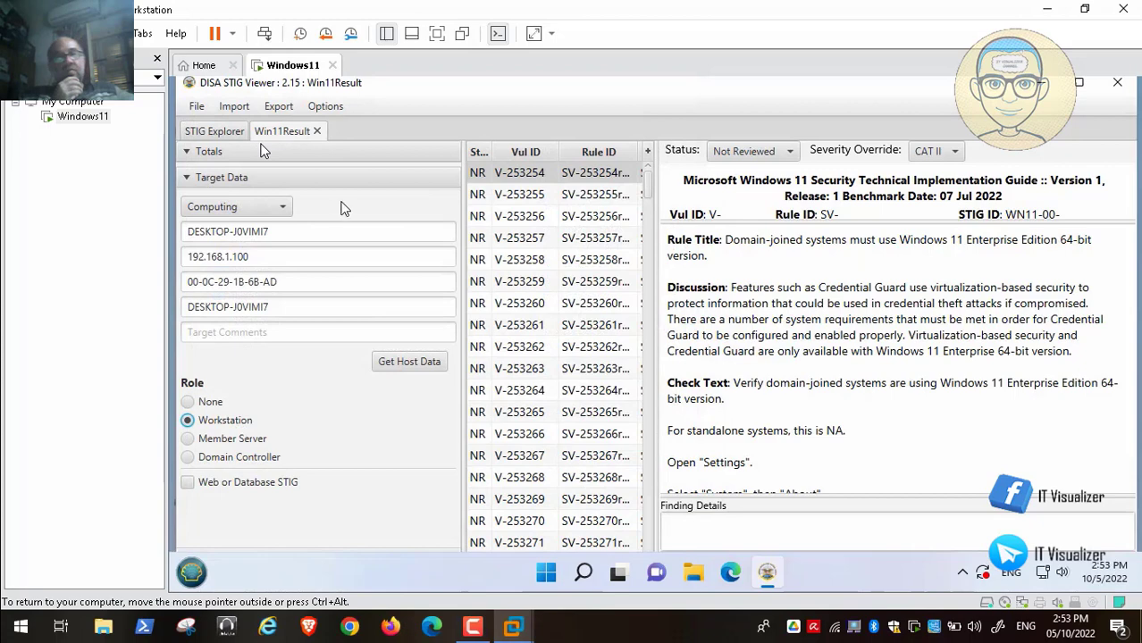
# Start importing an XCCDF results file and browse to SCAP Results\Sessions\2022-10-05_144533\Results\SCAP\XML on Local Disk (D:)
pyautogui.click(235, 107)
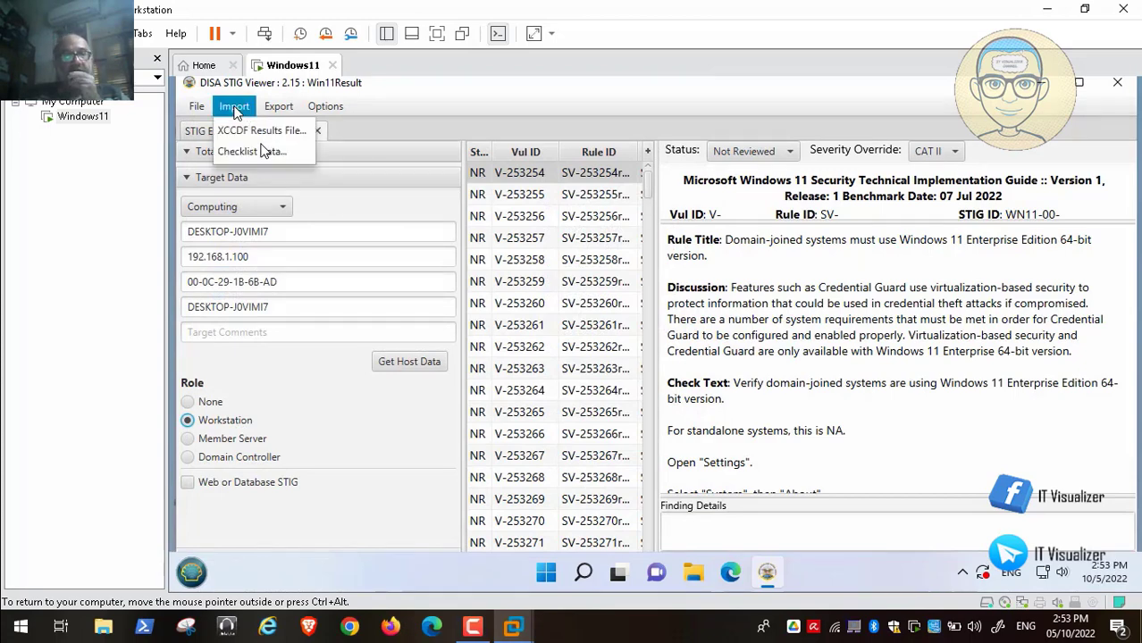
pyautogui.click(248, 132)
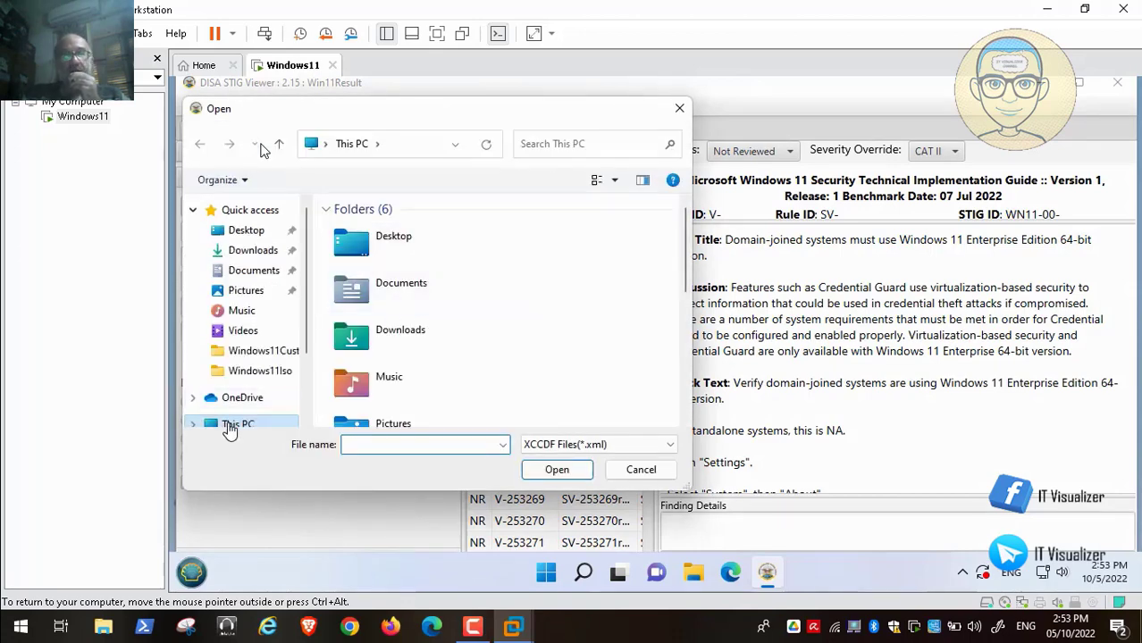
pyautogui.click(232, 427)
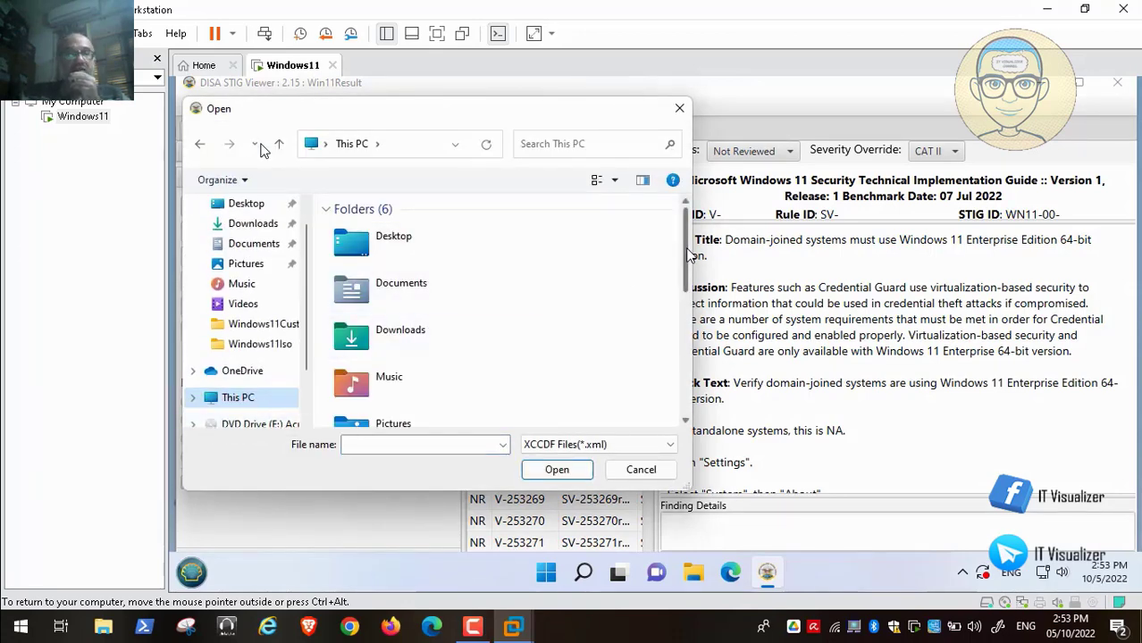
pyautogui.moveTo(688, 256); pyautogui.dragTo(690, 295)
pyautogui.scroll(-3, 690, 295)
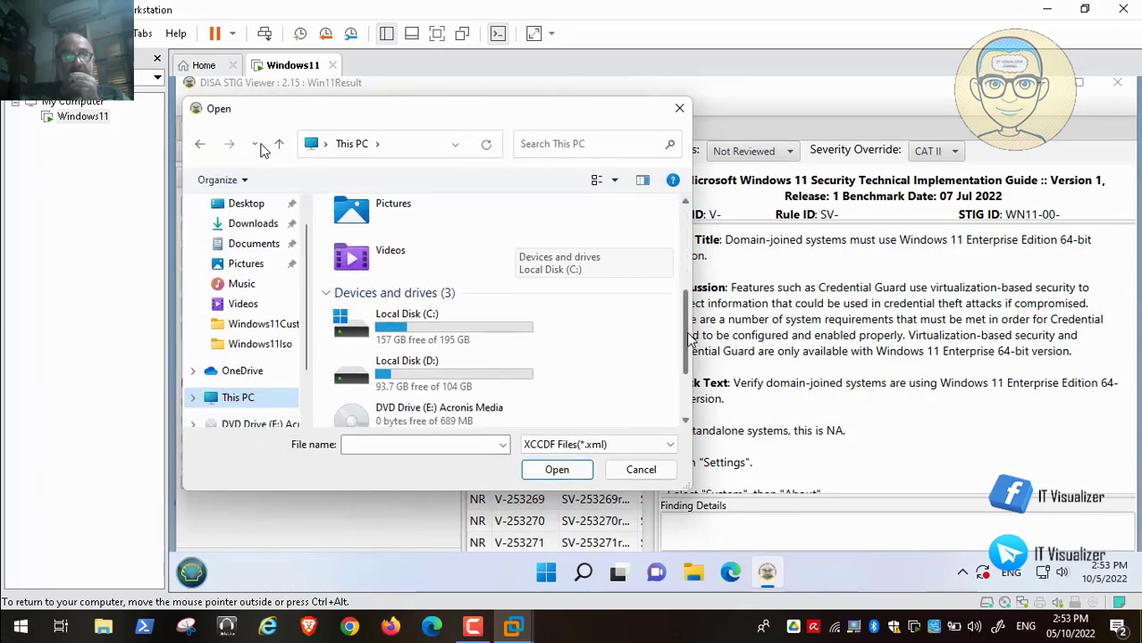
pyautogui.doubleClick(414, 362)
pyautogui.doubleClick(388, 282)
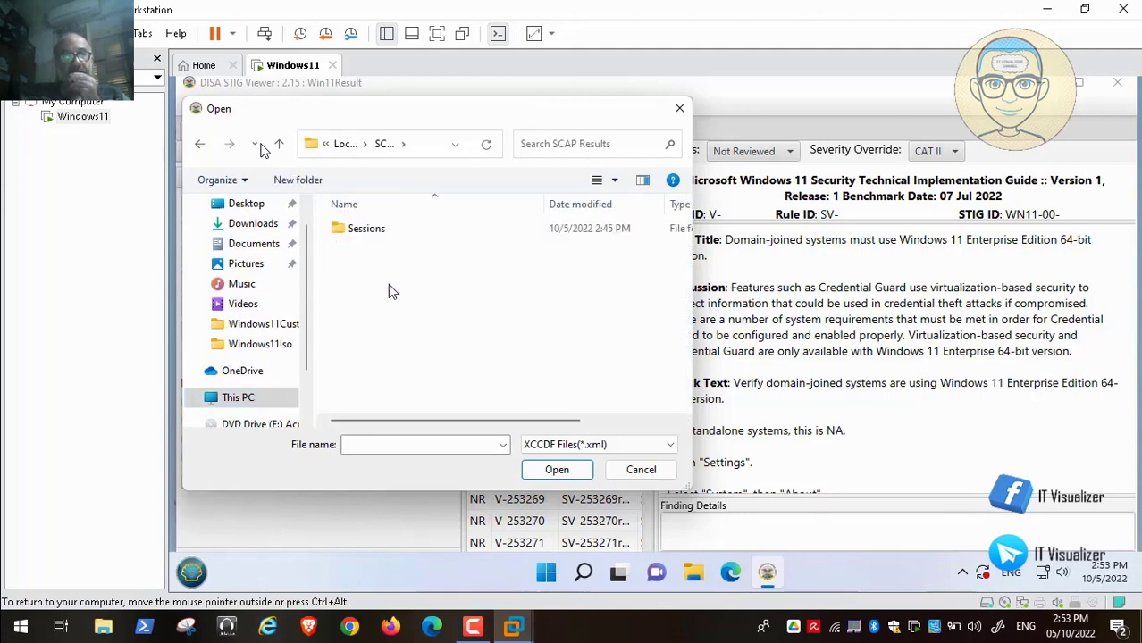
pyautogui.doubleClick(371, 230)
pyautogui.doubleClick(377, 229)
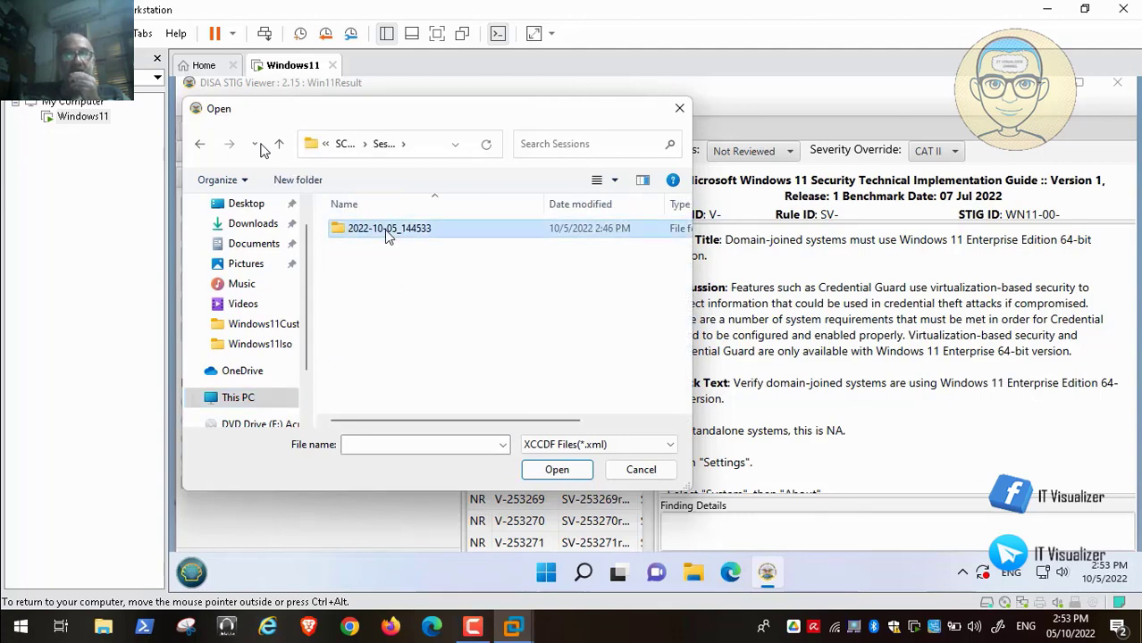
pyautogui.doubleClick(357, 247)
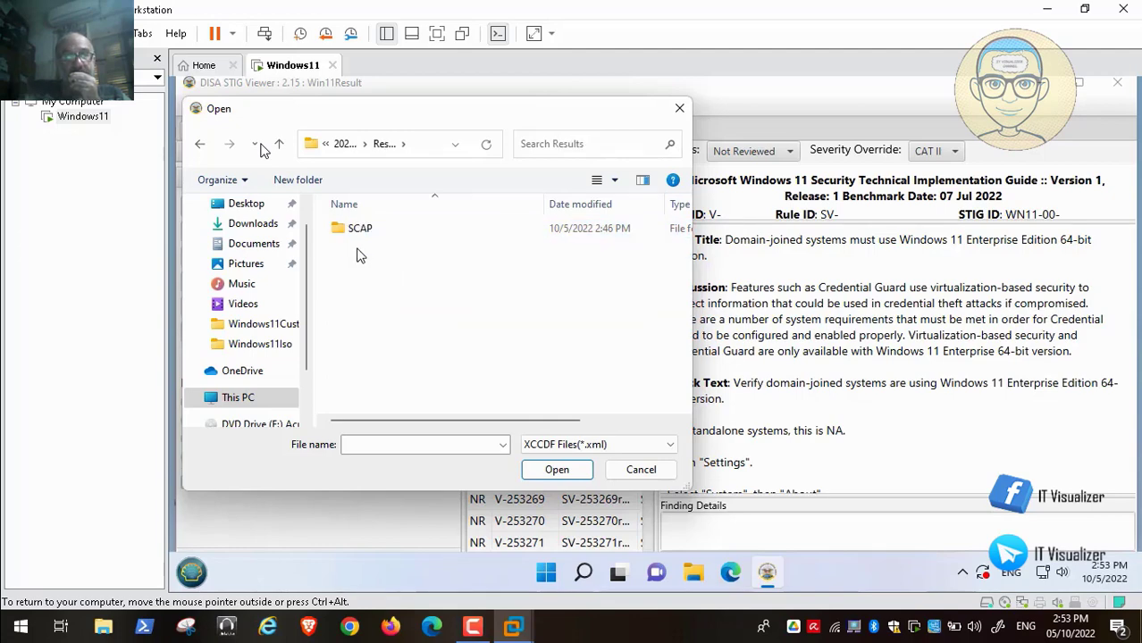
pyautogui.doubleClick(370, 231)
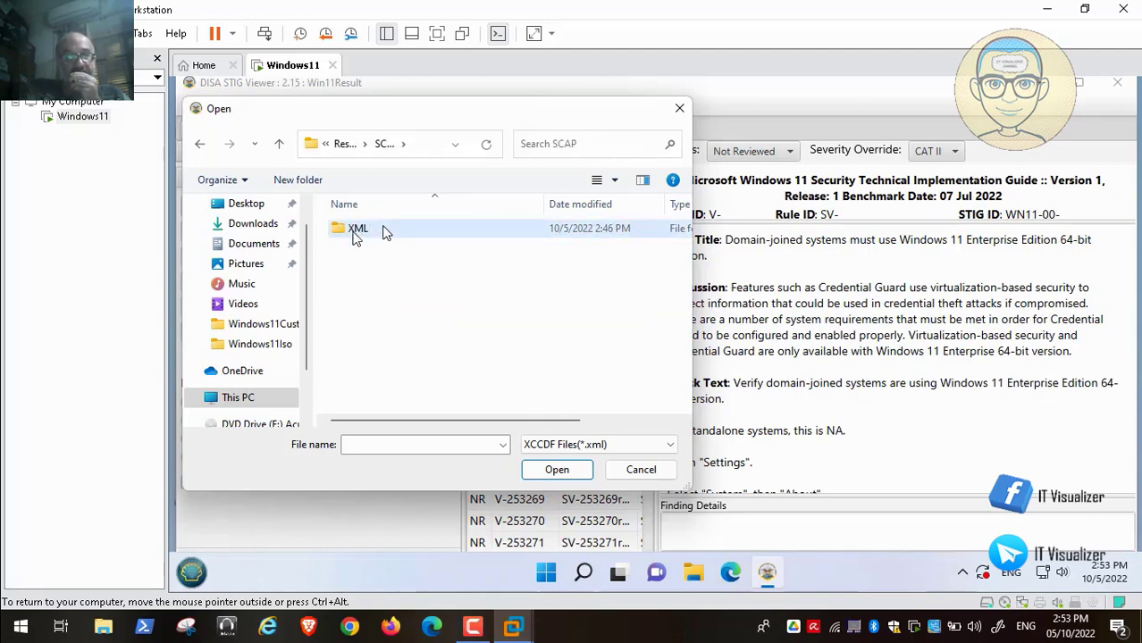
pyautogui.doubleClick(384, 231)
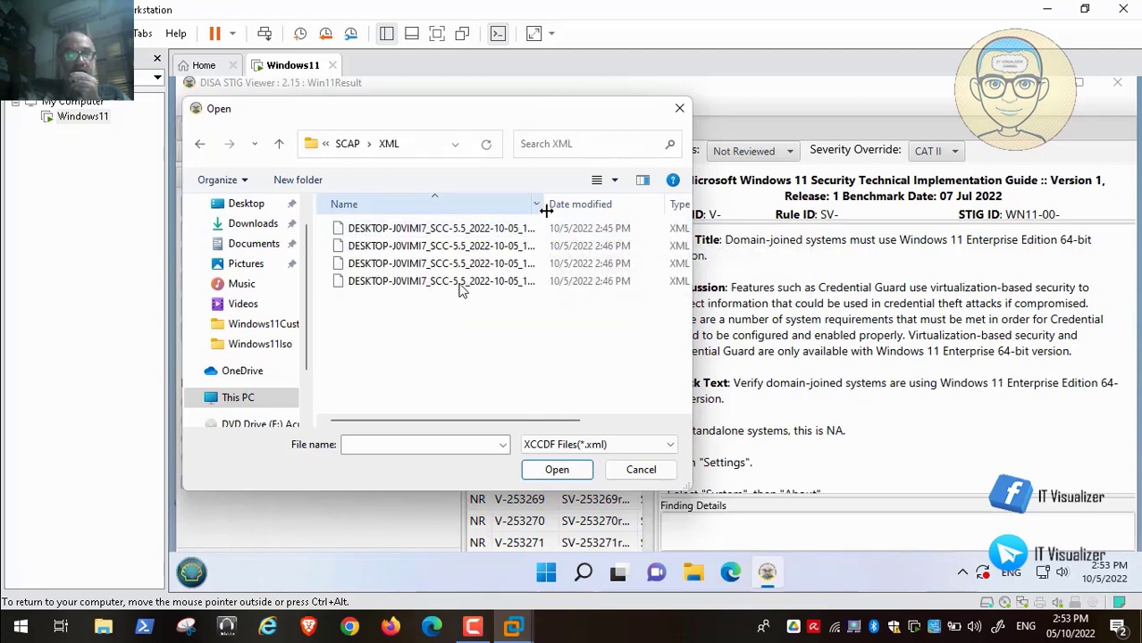
# Widen the file name column and import the XCCDF-Results_Microsoft_Windows_11_STIG-001.000.001 file into the Win11Result checklist
pyautogui.moveTo(544, 203); pyautogui.dragTo(677, 209)
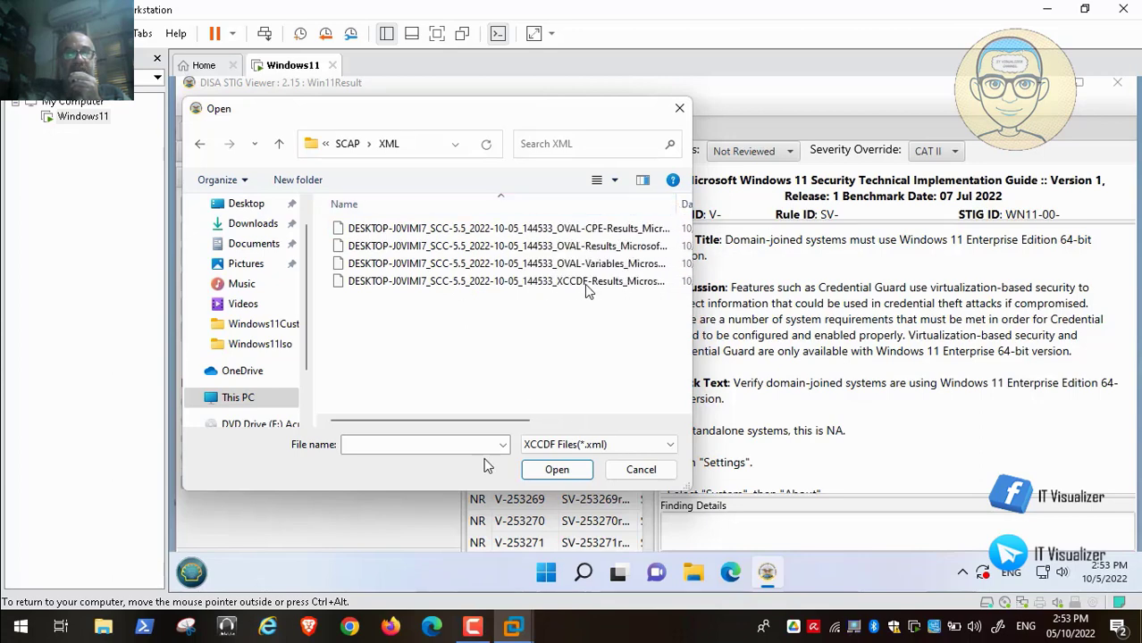
pyautogui.moveTo(483, 420); pyautogui.dragTo(546, 421)
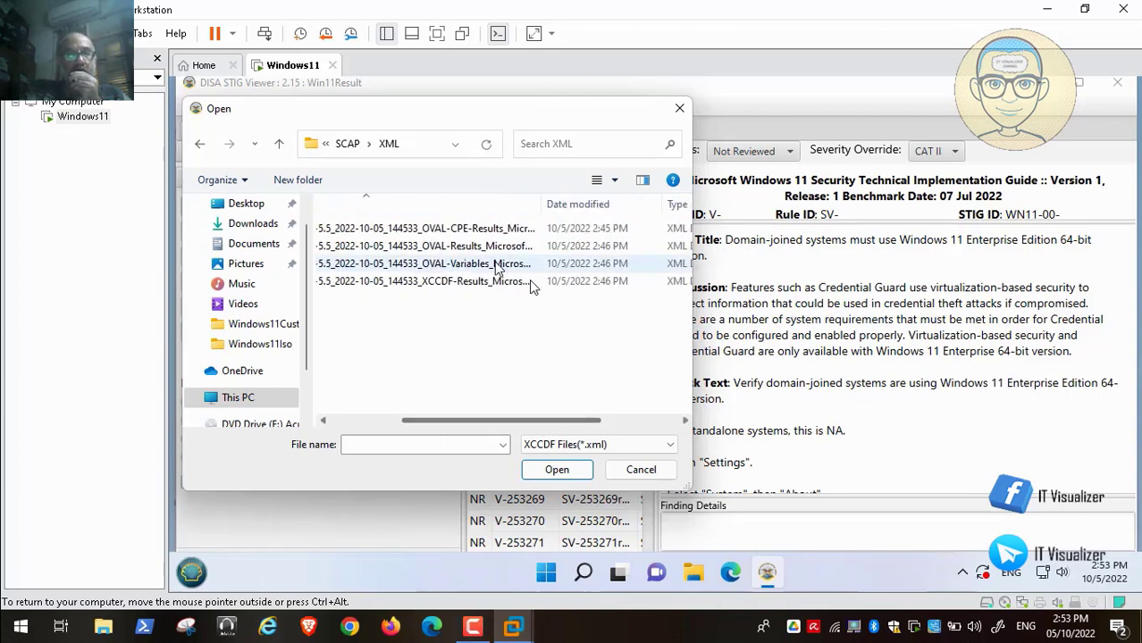
pyautogui.click(529, 281)
pyautogui.moveTo(542, 204); pyautogui.dragTo(700, 203)
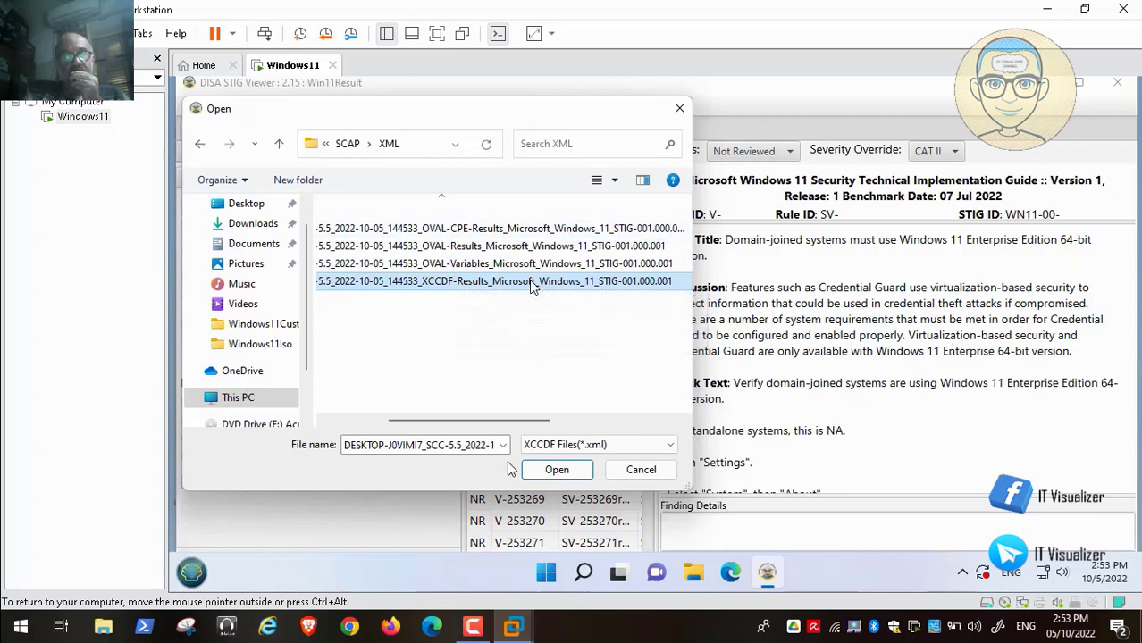
pyautogui.click(555, 471)
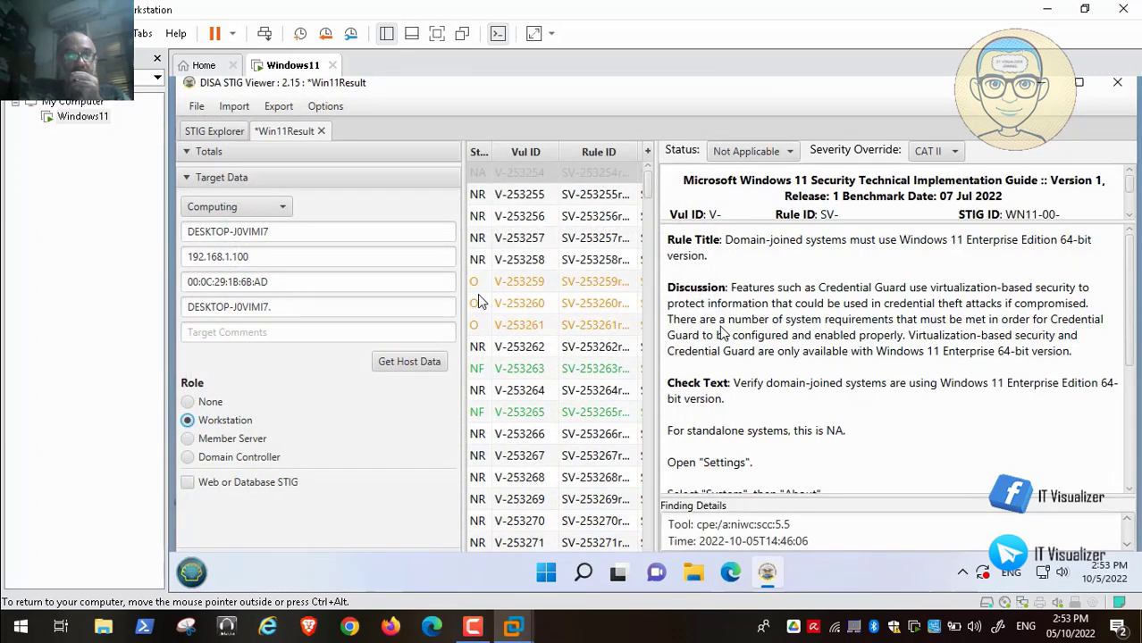
# Widen the rule list and examine the rule statuses and the Overall Totals chart of the Win11Result checklist
pyautogui.moveTo(463, 307); pyautogui.dragTo(351, 300)
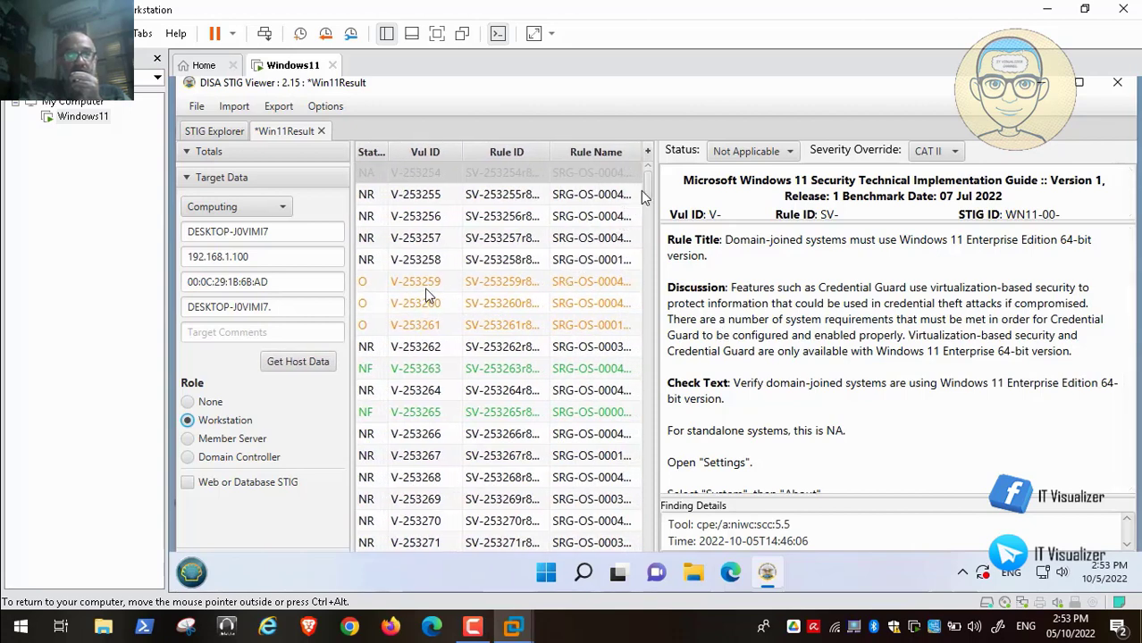
pyautogui.moveTo(646, 190)
pyautogui.mouseDown()
pyautogui.moveTo(661, 586)
pyautogui.moveTo(637, 175)
pyautogui.mouseUp()
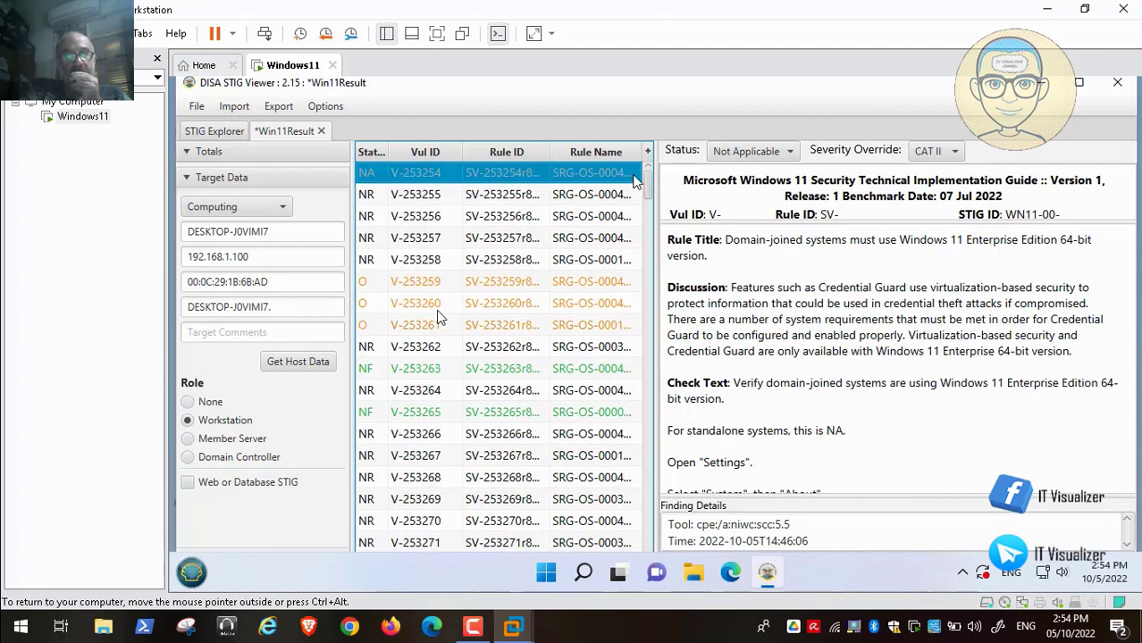
pyautogui.click(268, 159)
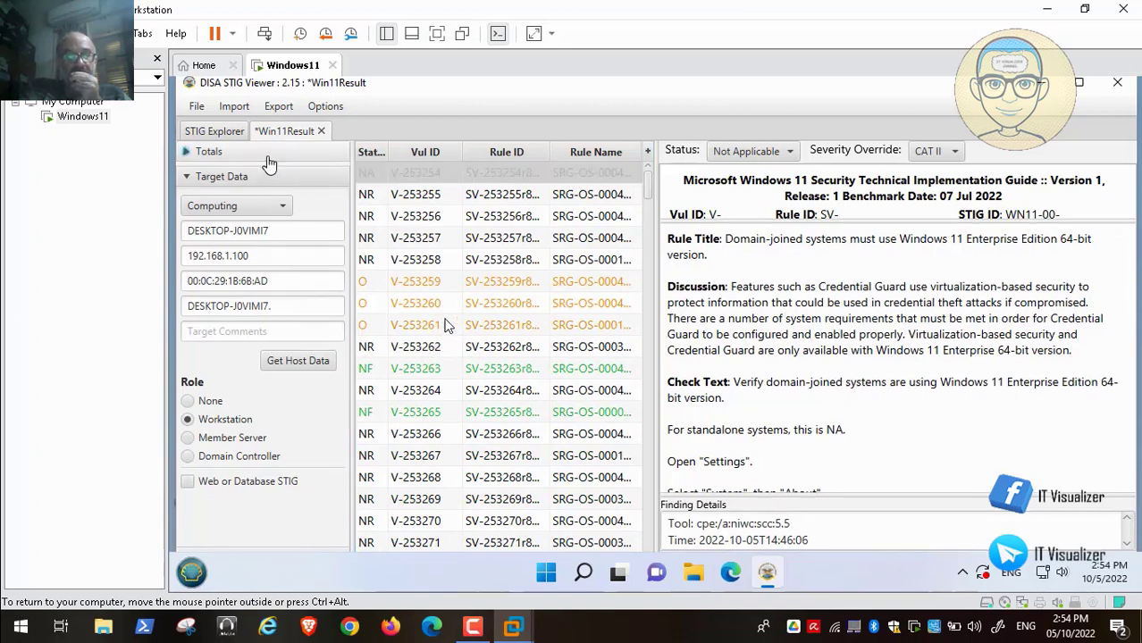
pyautogui.click(186, 152)
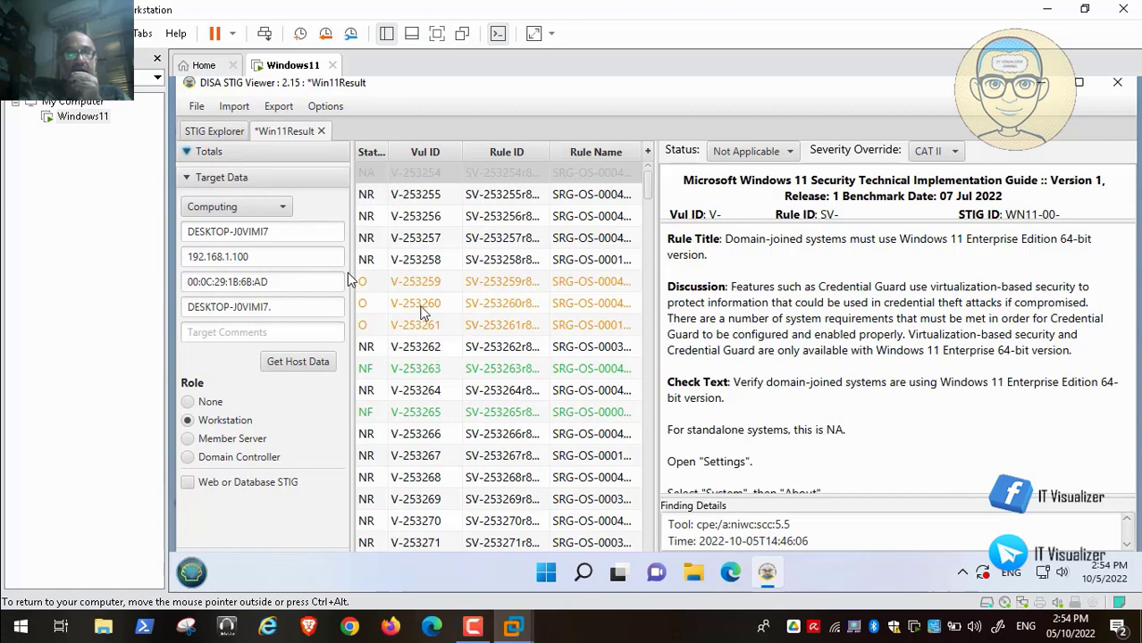
pyautogui.moveTo(352, 272)
pyautogui.mouseDown()
pyautogui.moveTo(411, 273)
pyautogui.moveTo(372, 272)
pyautogui.mouseUp()
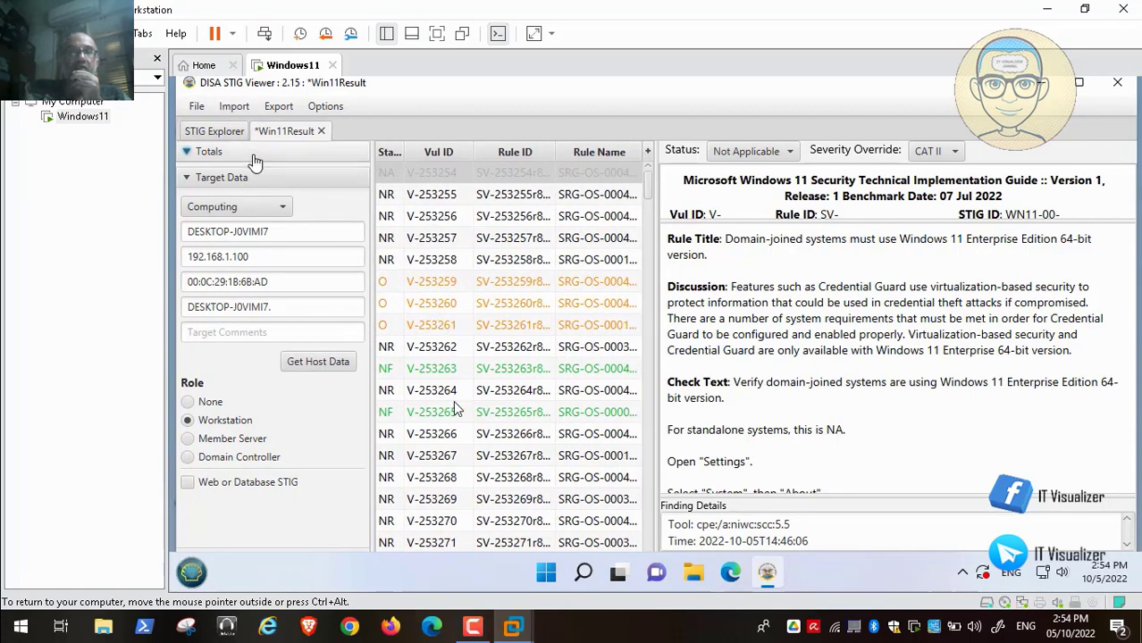
pyautogui.click(246, 180)
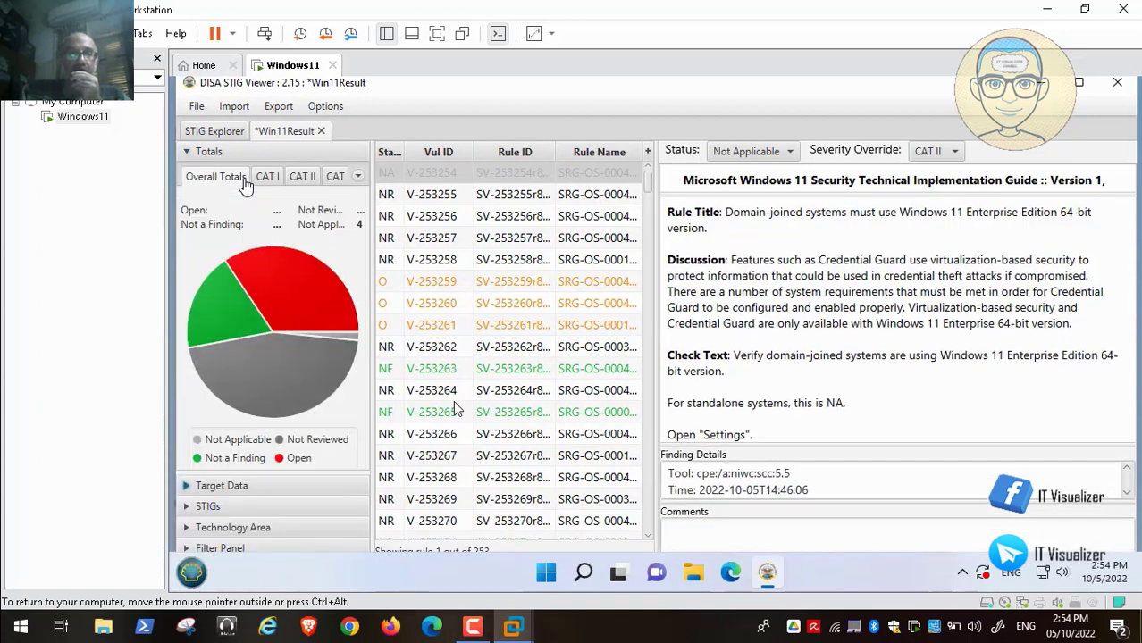
pyautogui.moveTo(365, 591)
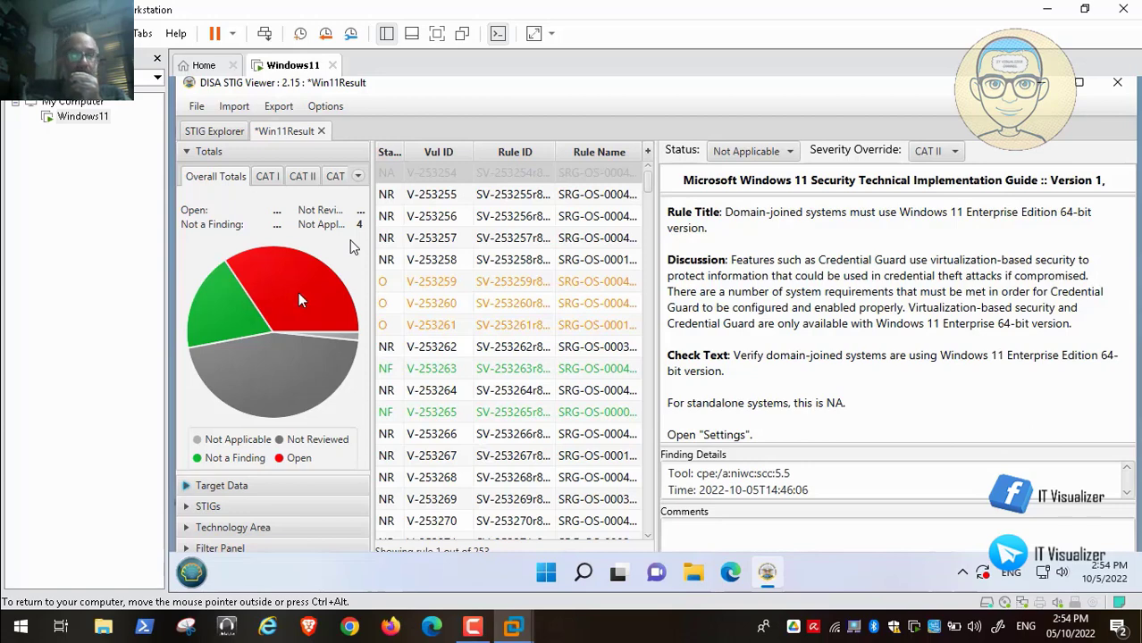
pyautogui.moveTo(7, 626)
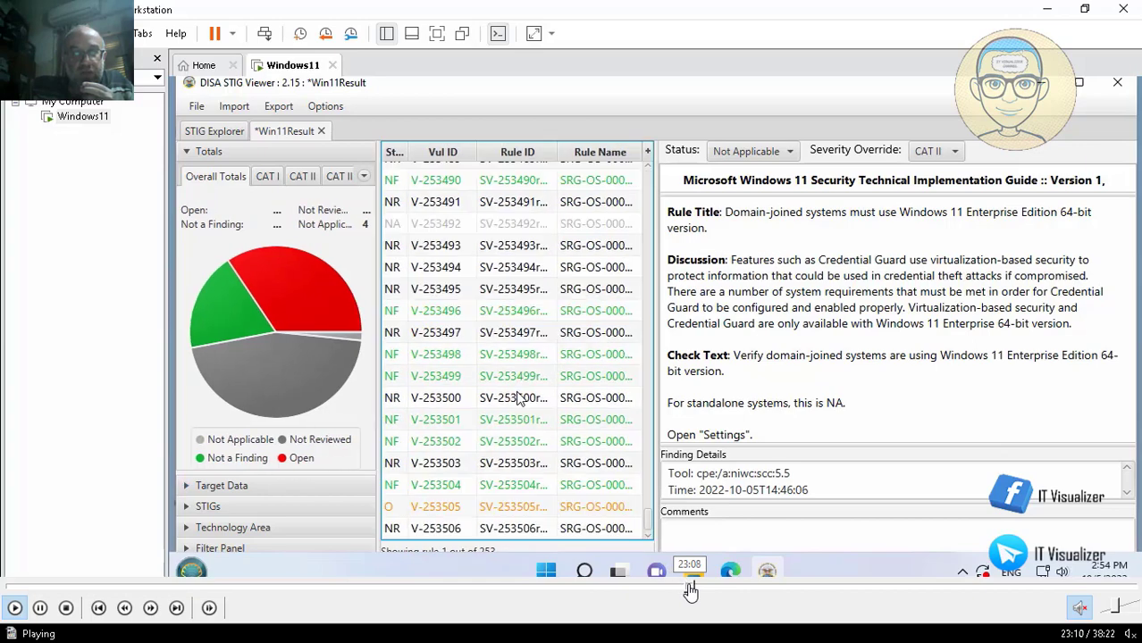
pyautogui.click(701, 587)
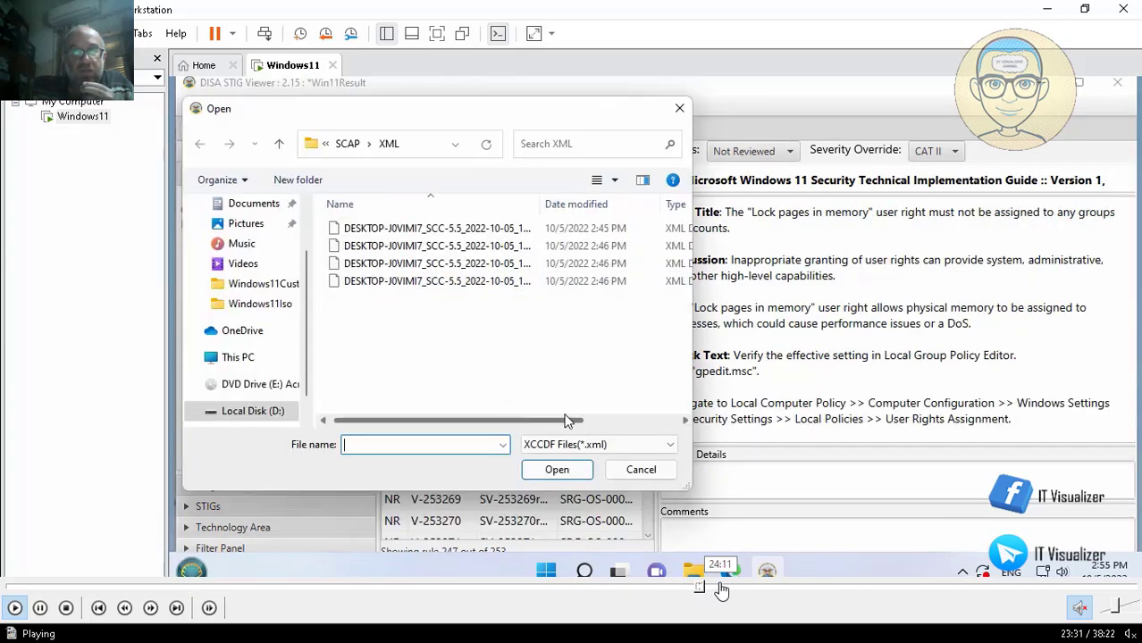
pyautogui.click(721, 589)
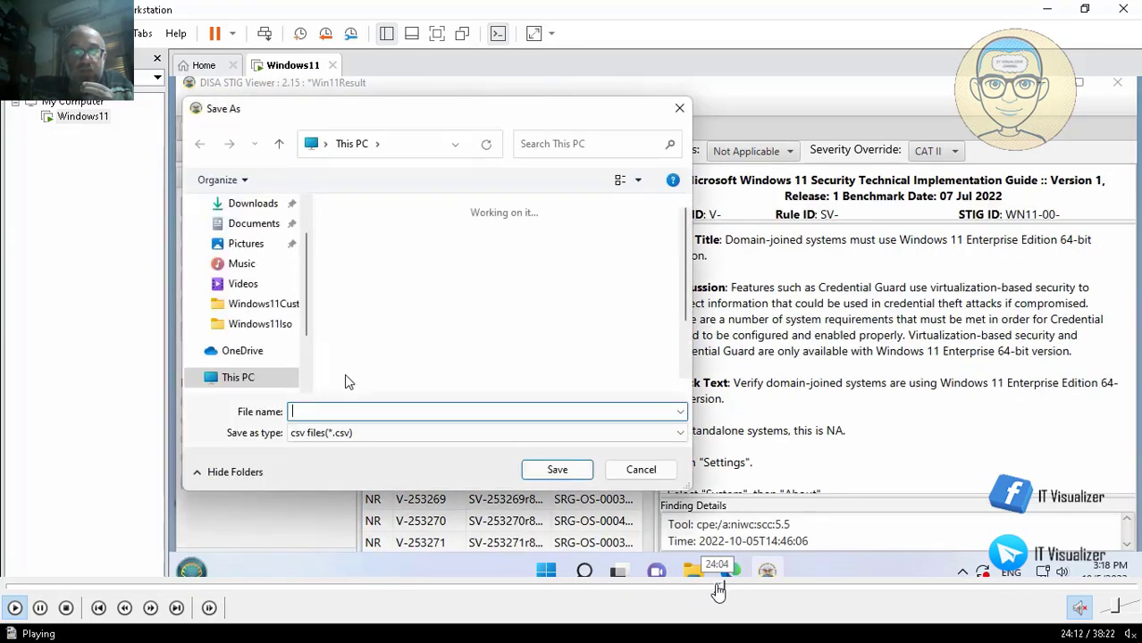
pyautogui.click(718, 589)
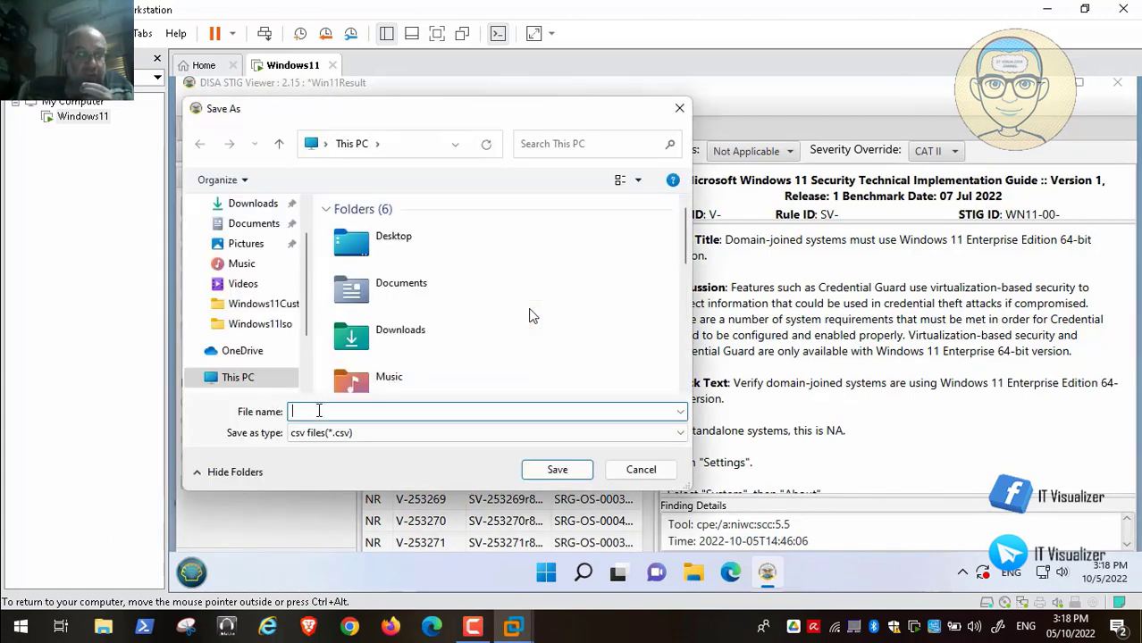
# Export the checklist to Local Disk (D:) as a CSV file named Win11ResultsCsv
pyautogui.write('in11ResultsCsv')
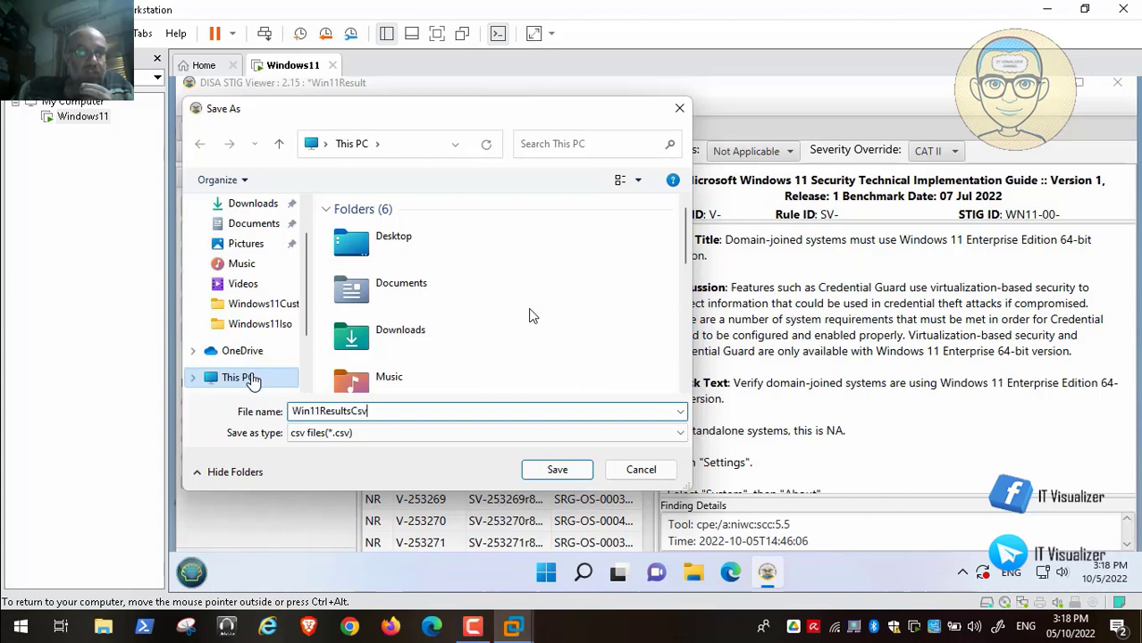
pyautogui.click(253, 380)
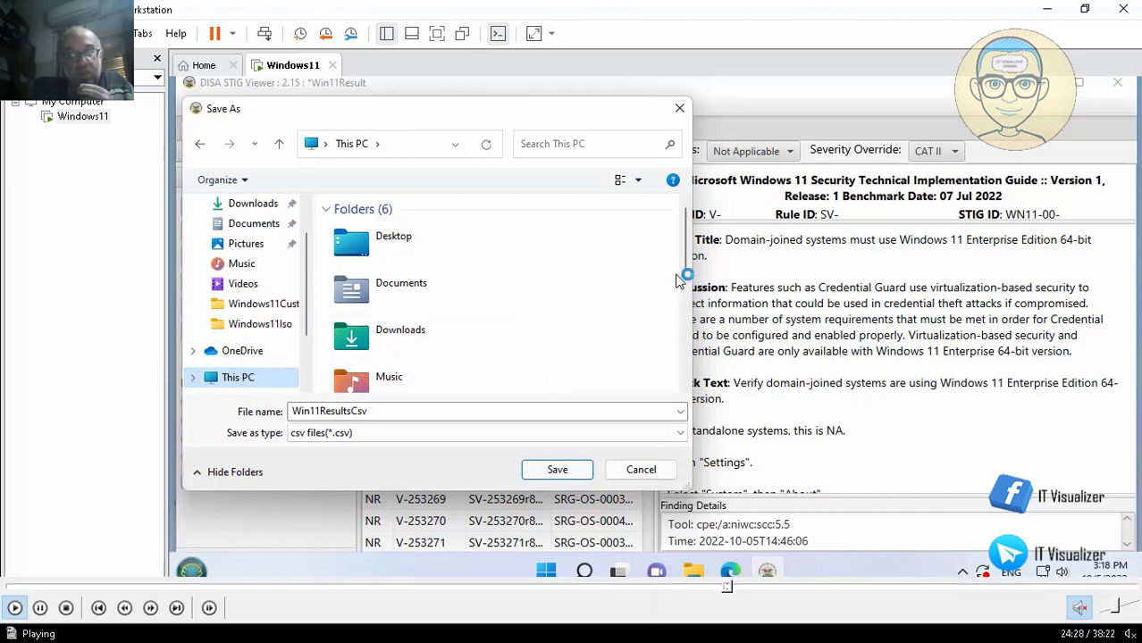
pyautogui.click(732, 587)
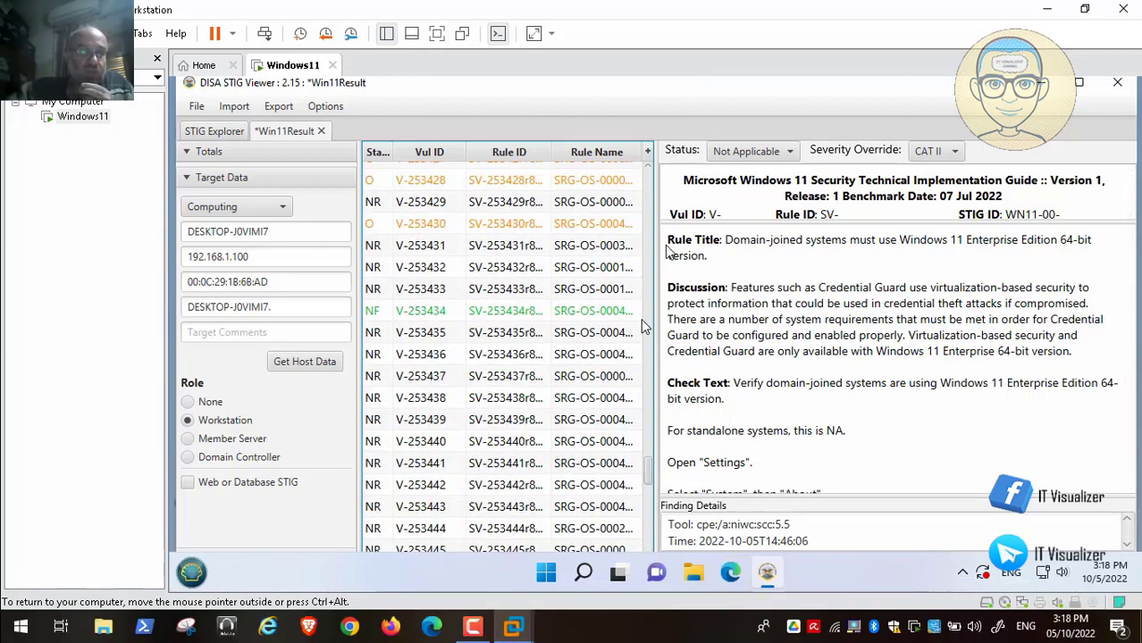
# Save the changes to the Win11Result checklist and close STIG Viewer
pyautogui.click(1119, 90)
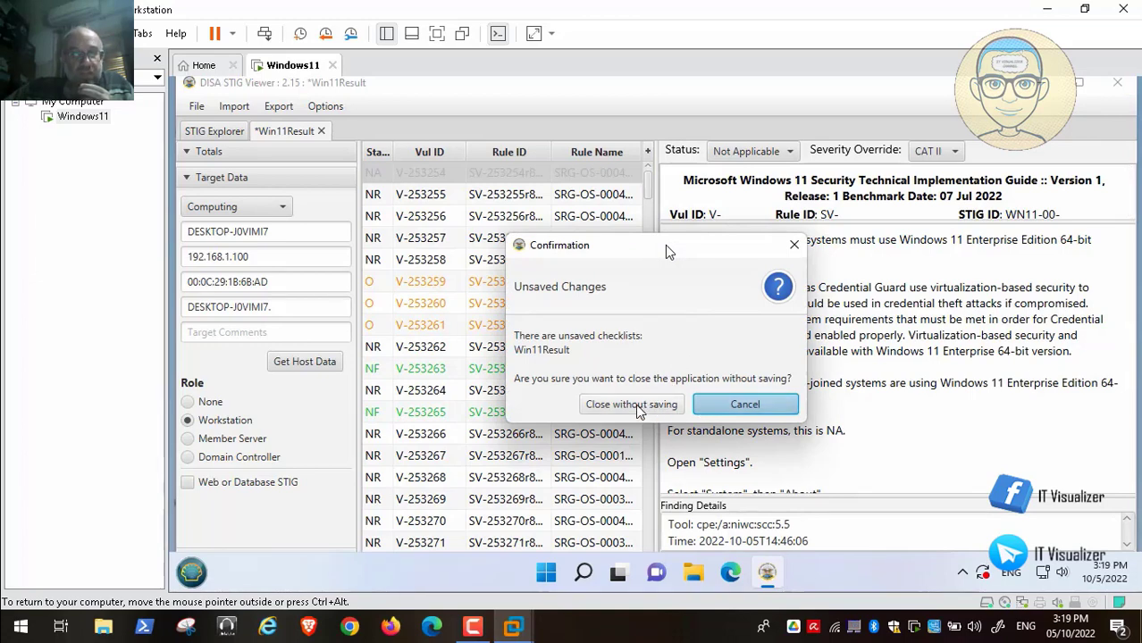
pyautogui.click(749, 404)
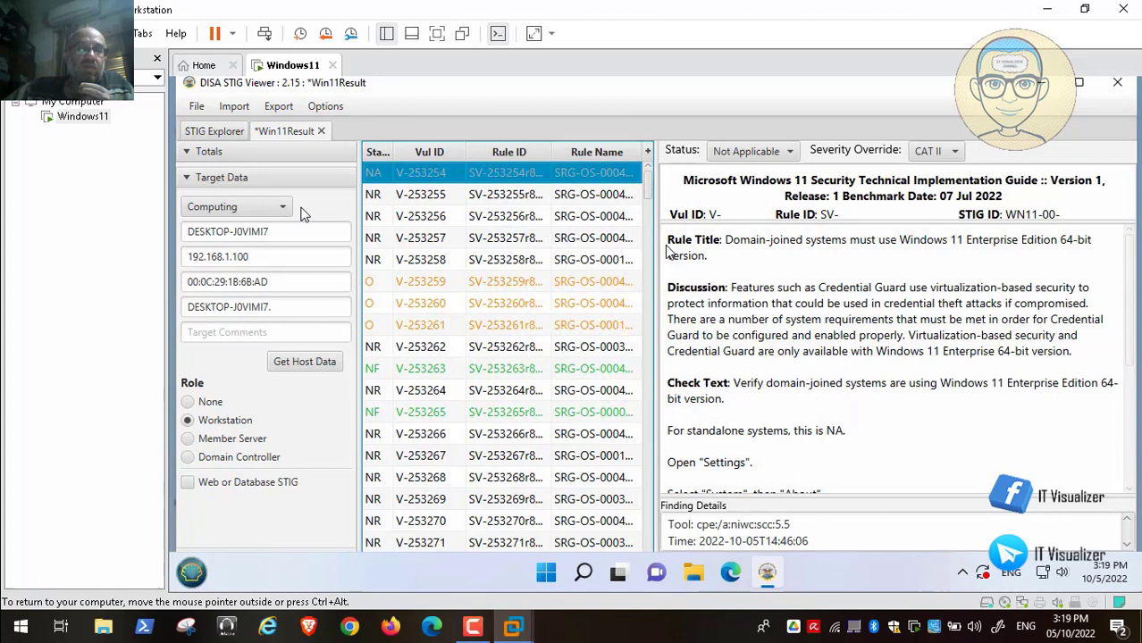
pyautogui.click(235, 107)
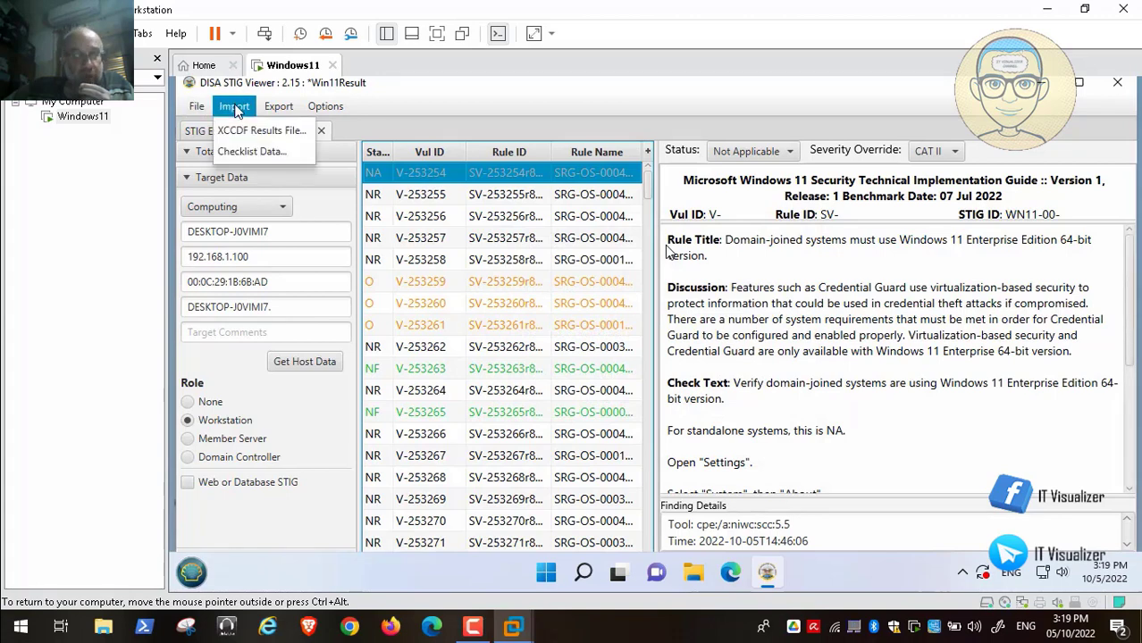
pyautogui.moveTo(195, 107)
pyautogui.click(205, 131)
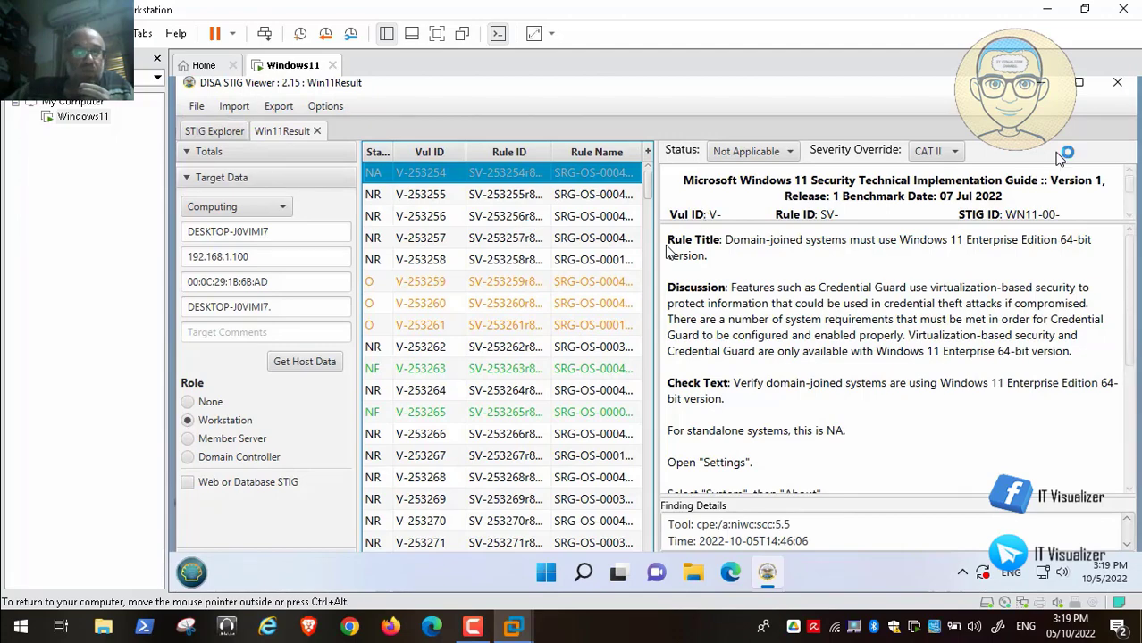
pyautogui.click(1125, 86)
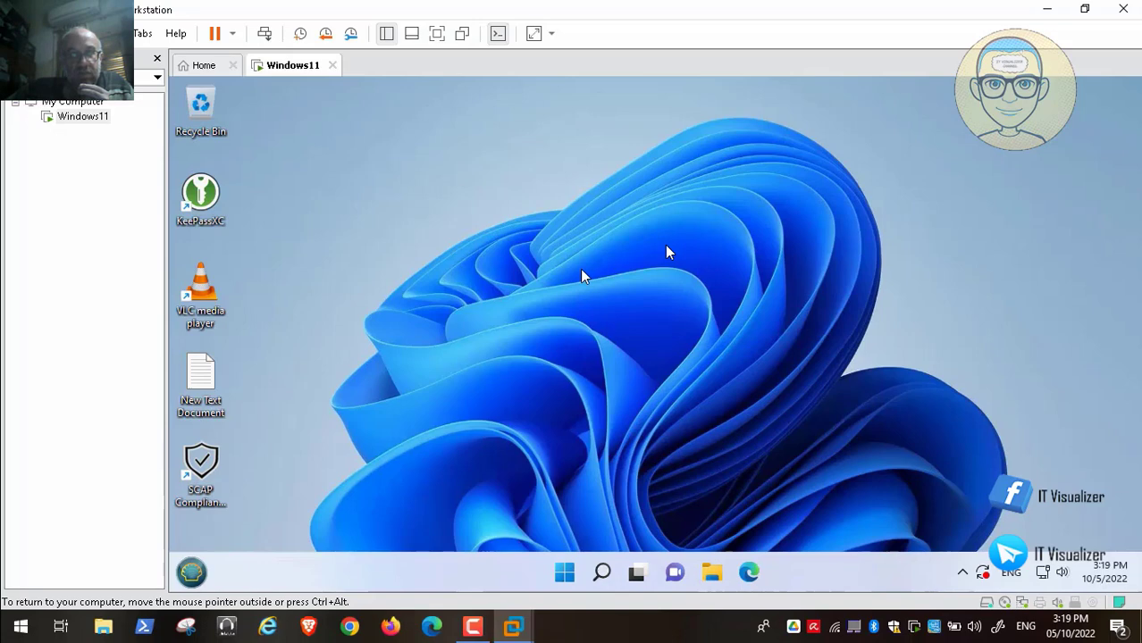
# Switch to File Explorer and open the LGPO folder on Local Disk (D:)
pyautogui.press('super+e')
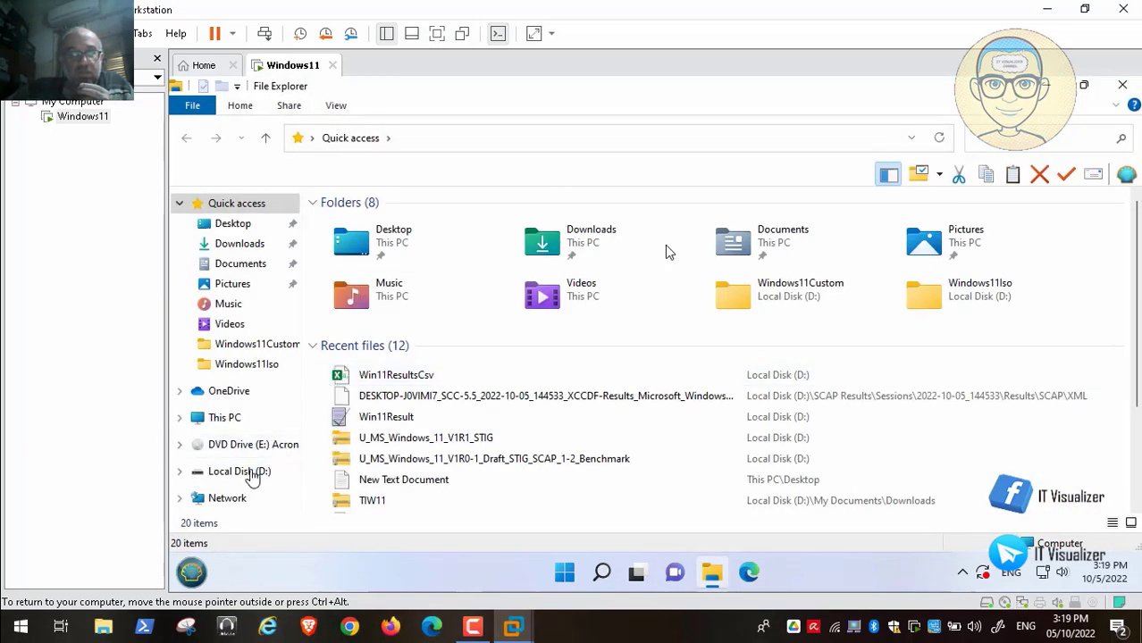
pyautogui.click(243, 474)
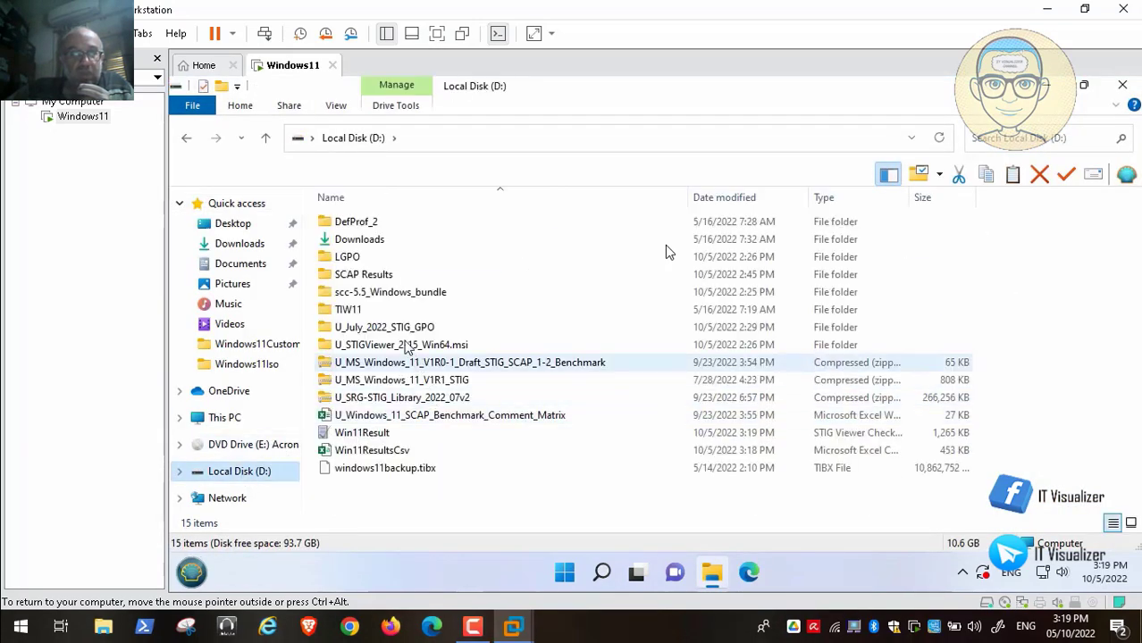
pyautogui.click(349, 259)
pyautogui.doubleClick(350, 259)
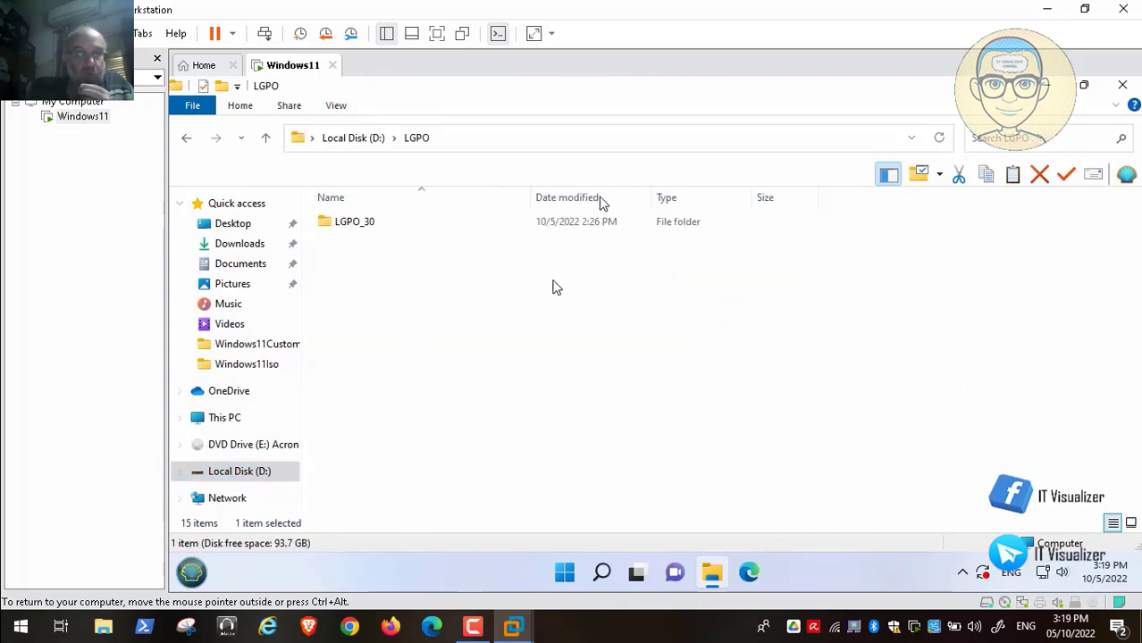
# Open the LGPO_30 folder and copy its full path
pyautogui.doubleClick(370, 224)
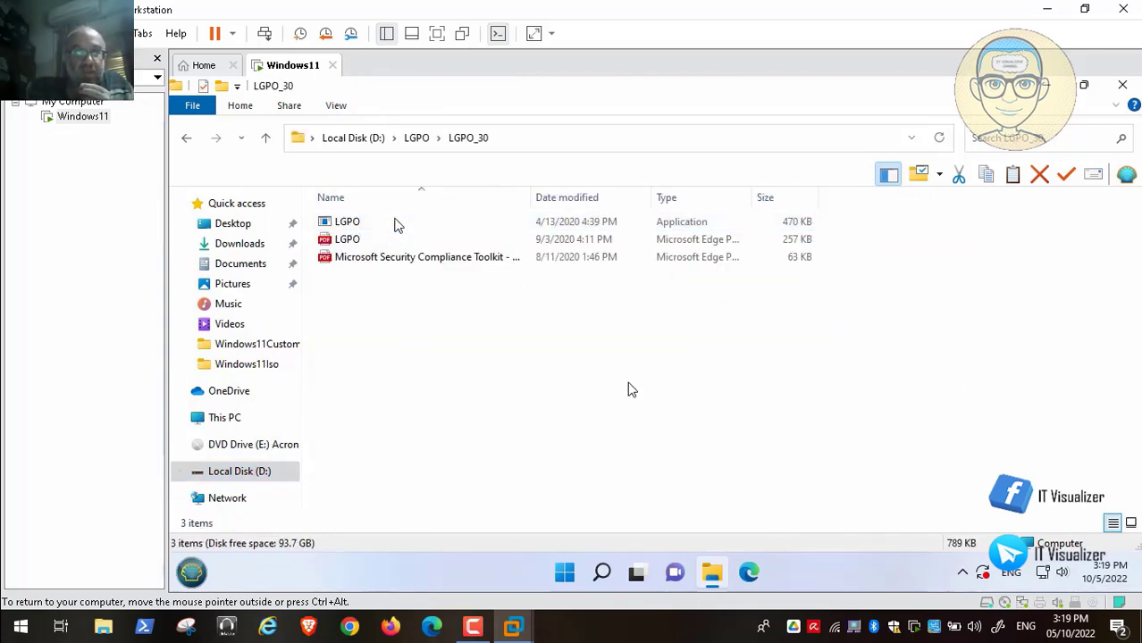
pyautogui.click(568, 139)
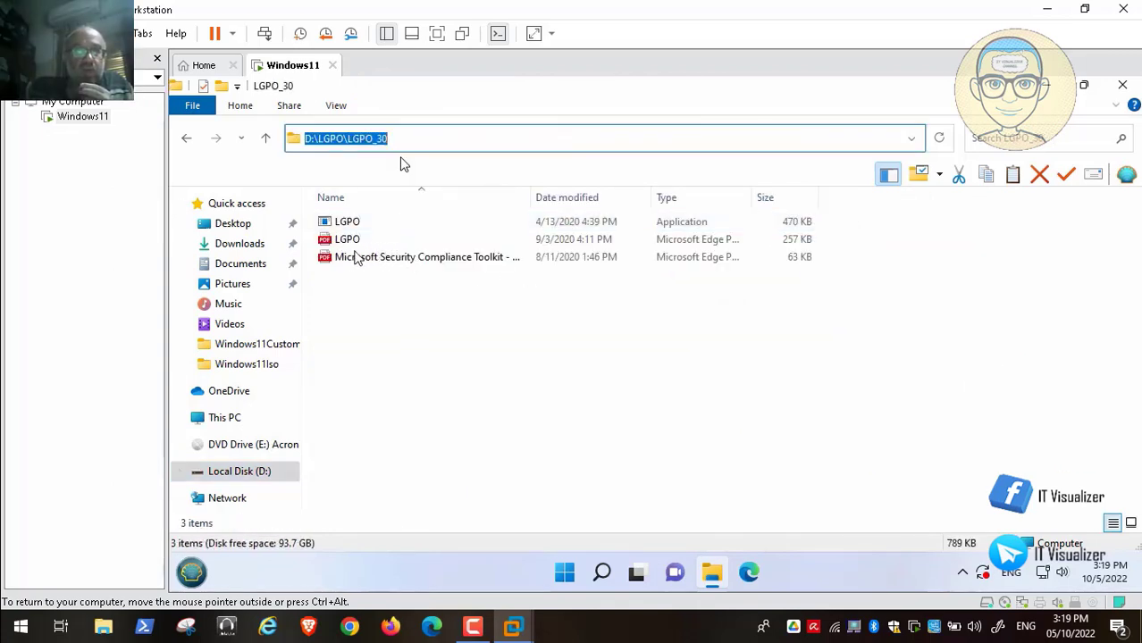
pyautogui.rightClick(360, 143)
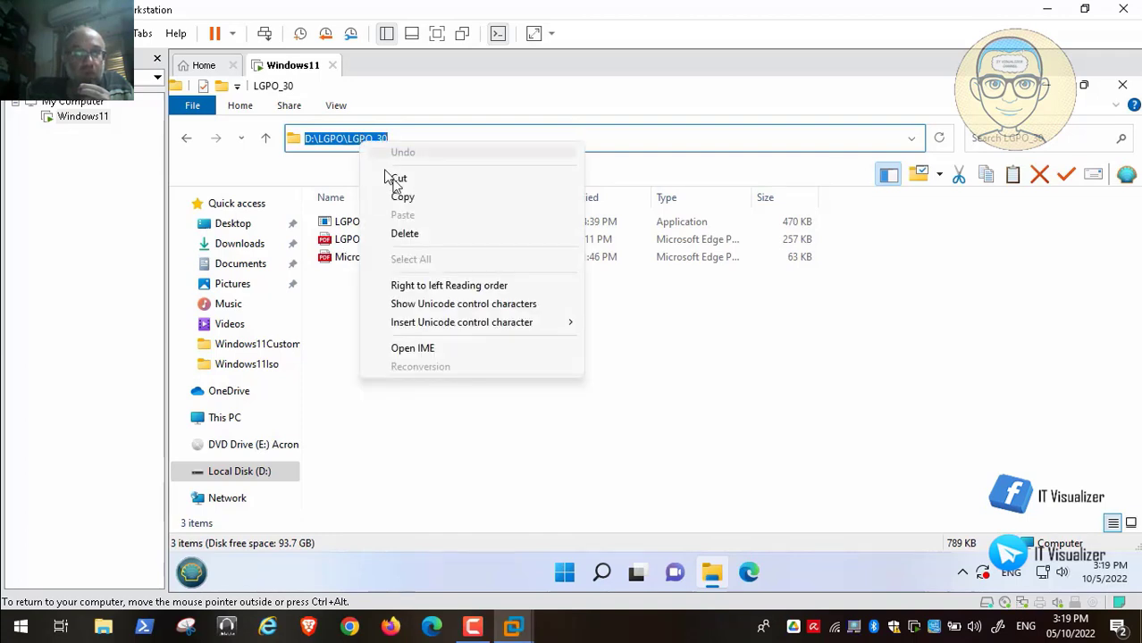
pyautogui.click(403, 195)
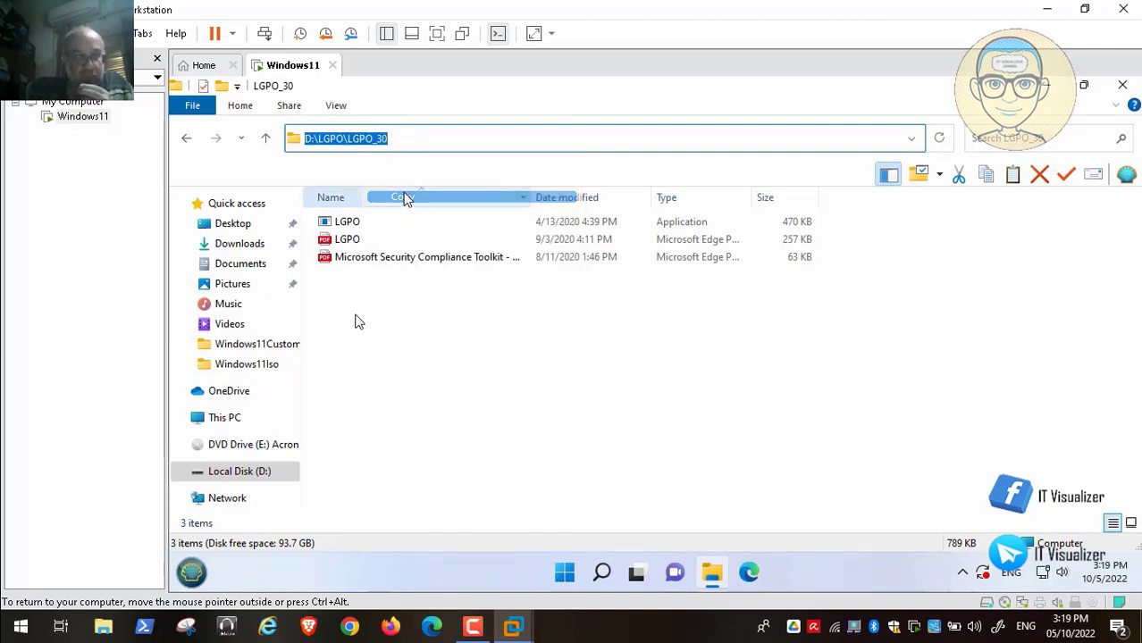
# Open a Command Prompt and run cd with the copied path D:\LGPO\LGPO_30
pyautogui.click(192, 573)
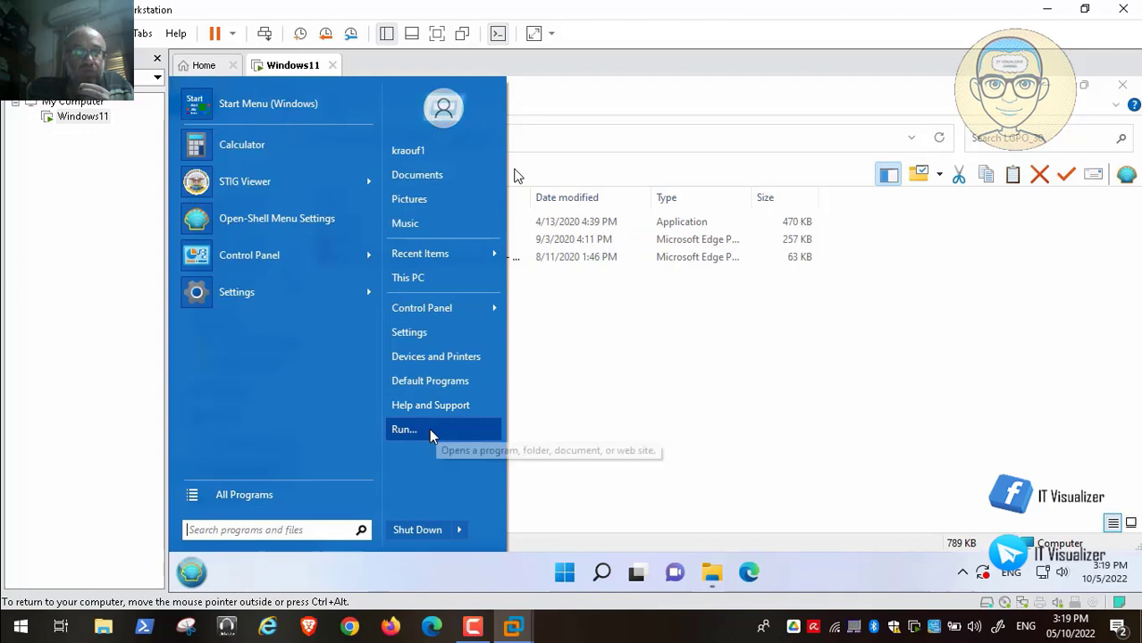
pyautogui.click(430, 432)
pyautogui.press('Return')
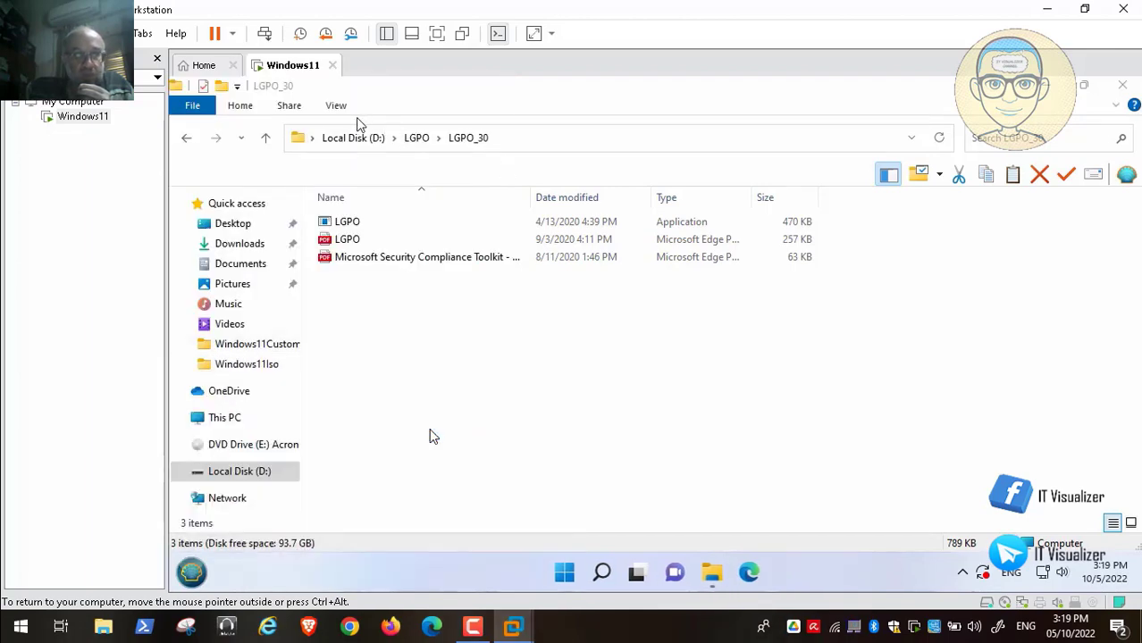
pyautogui.write('cd')
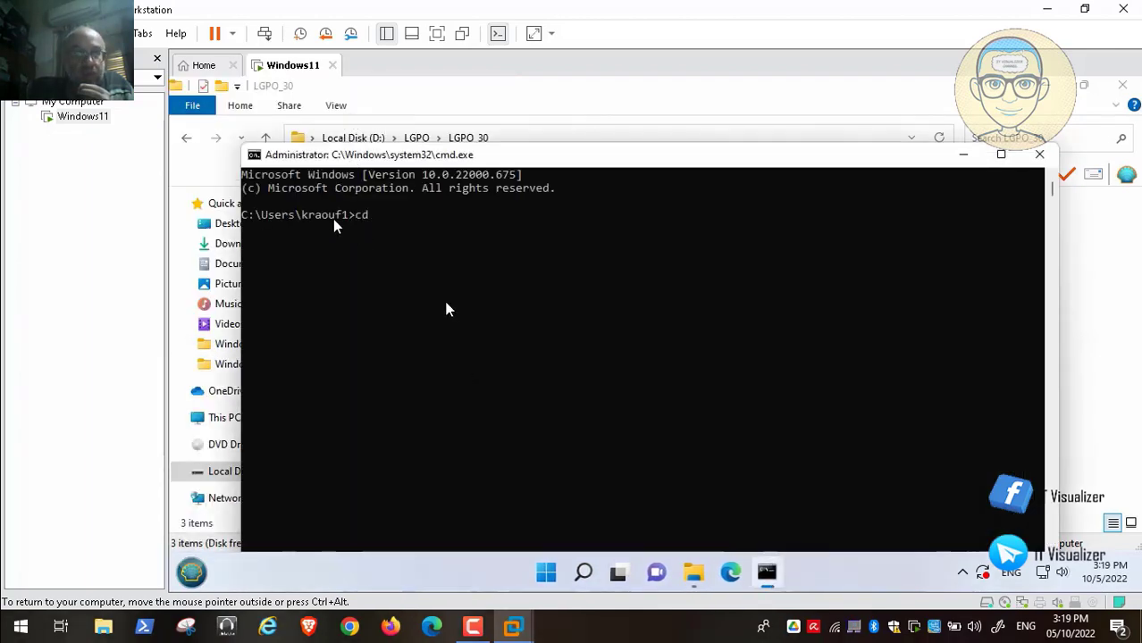
pyautogui.hotkey('ctrl', 'v')
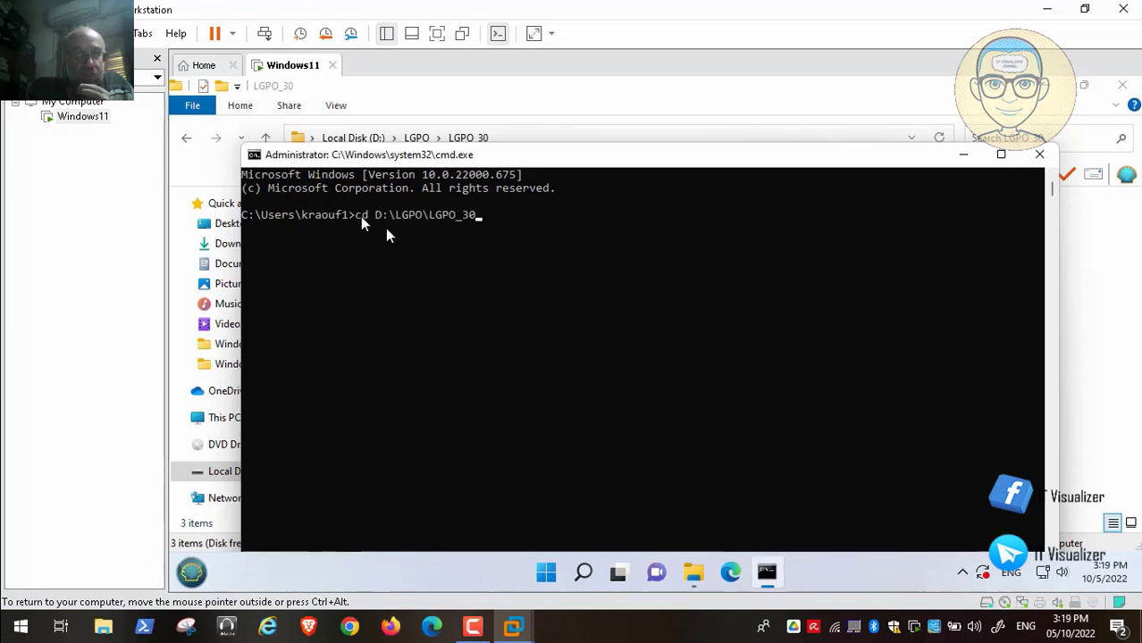
pyautogui.press('Return')
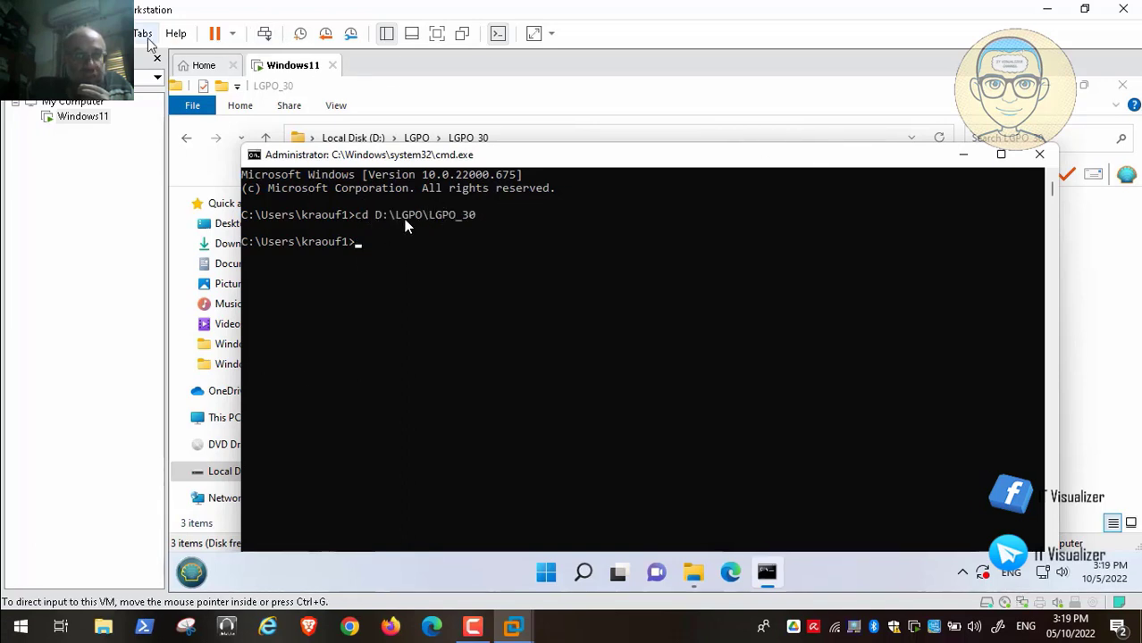
# Take a snapshot of the Windows11 virtual machine named Before GPO Import
pyautogui.click(121, 33)
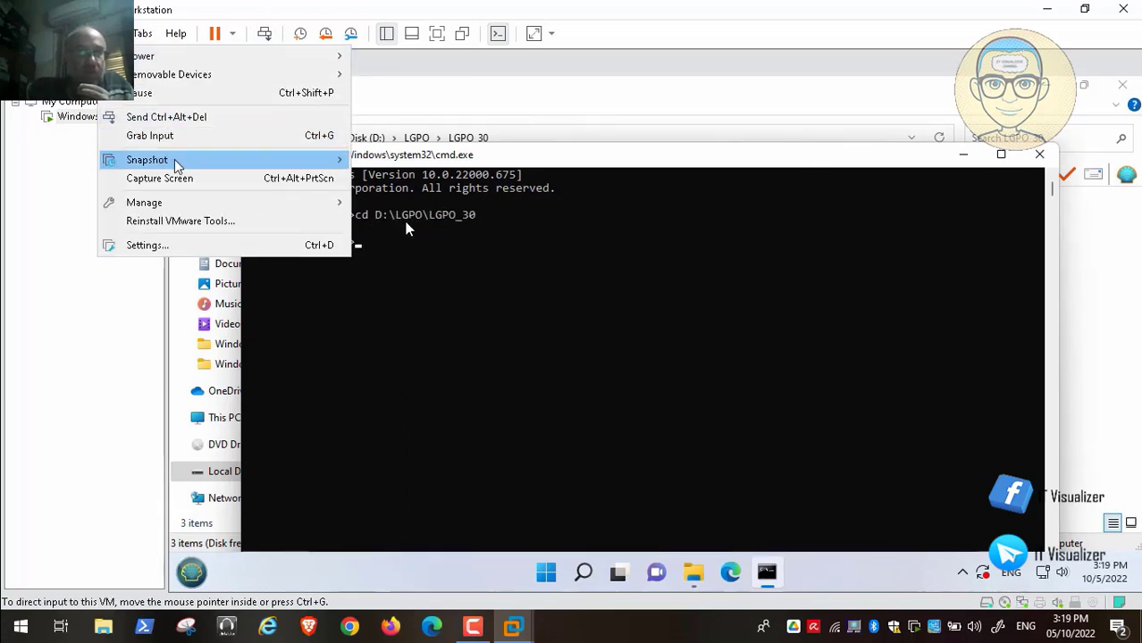
pyautogui.moveTo(179, 161)
pyautogui.click(474, 168)
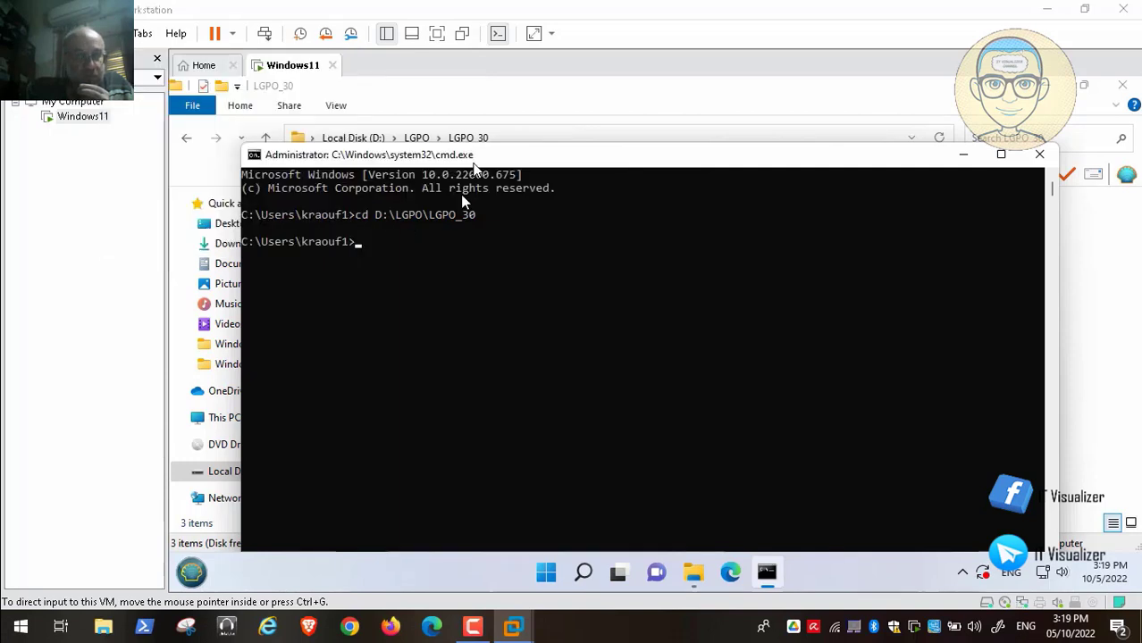
pyautogui.press('BackSpace')
pyautogui.write('Be')
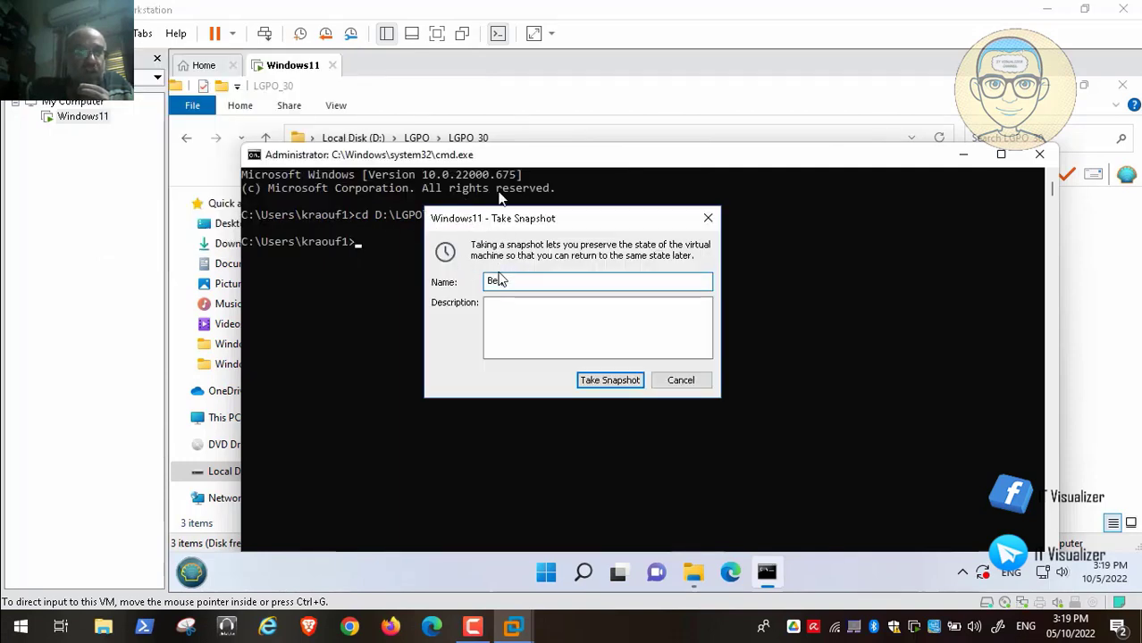
pyautogui.write('fore GPO Import')
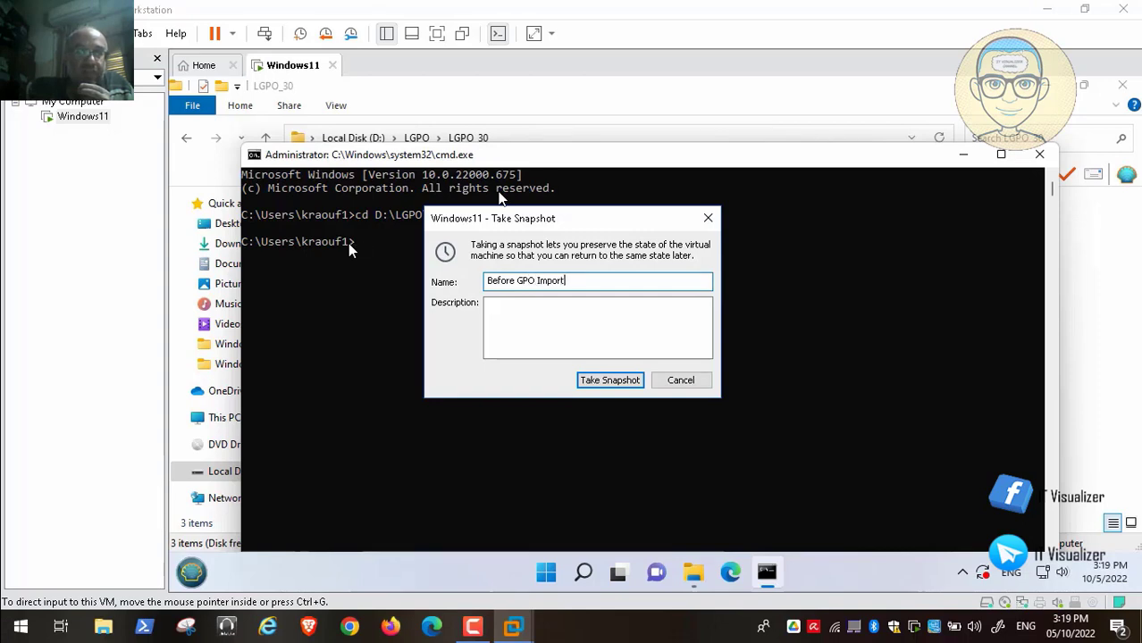
pyautogui.click(611, 381)
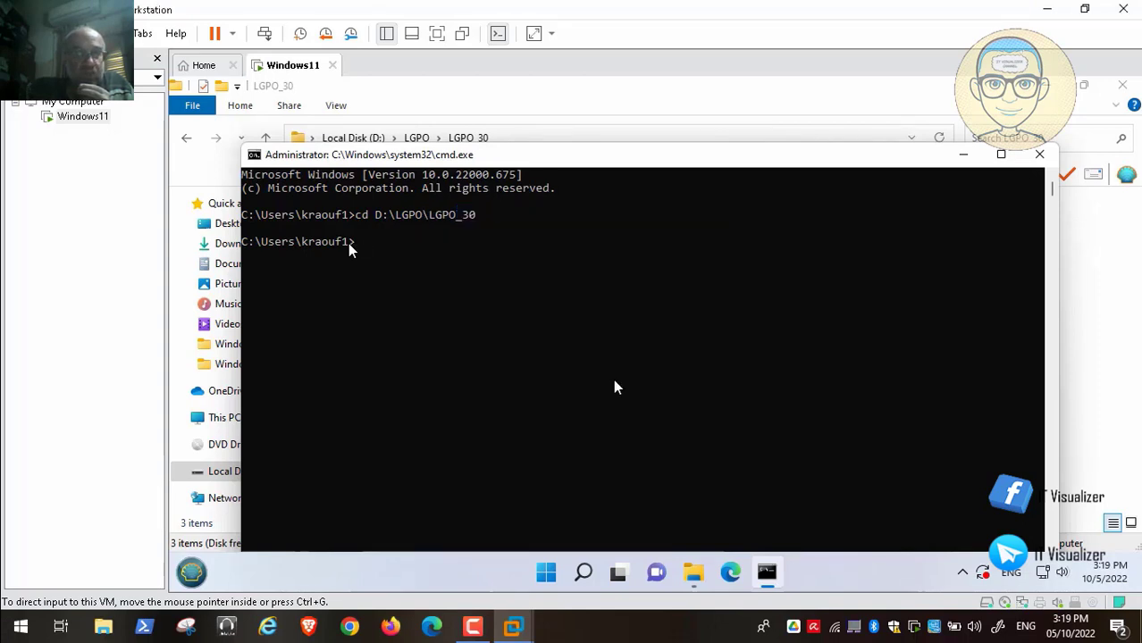
pyautogui.click(474, 628)
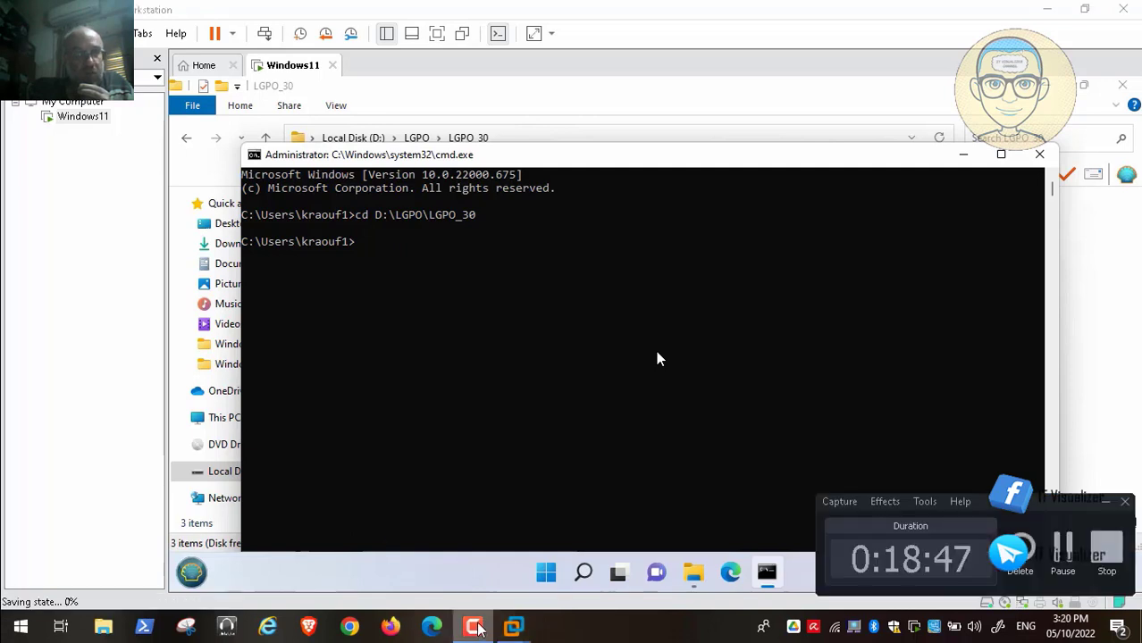
pyautogui.click(1060, 543)
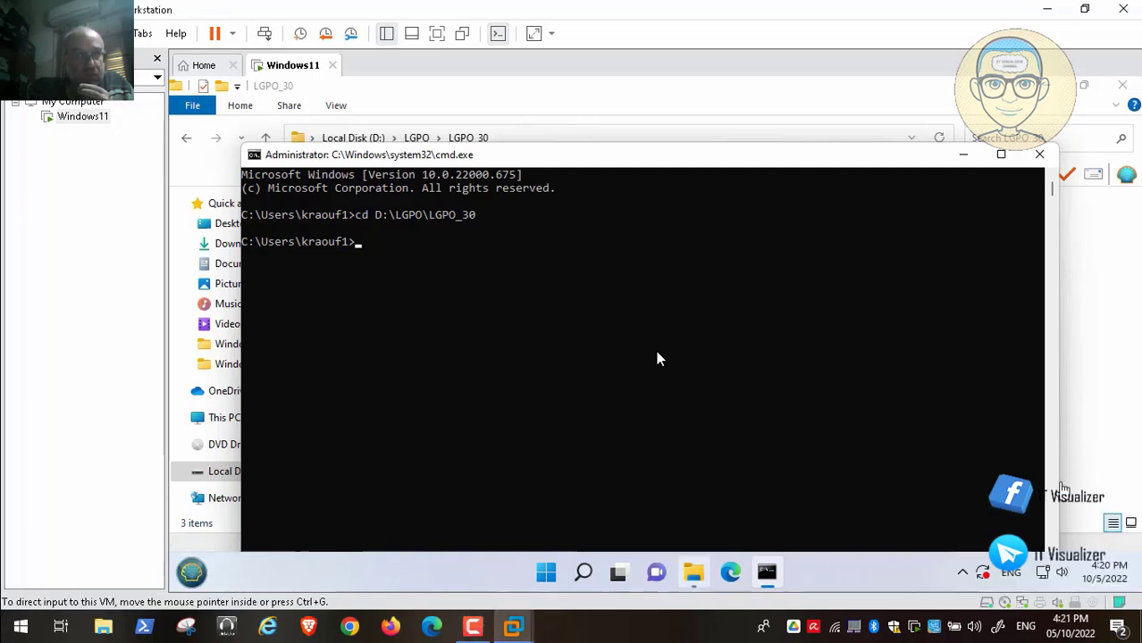
pyautogui.click(932, 270)
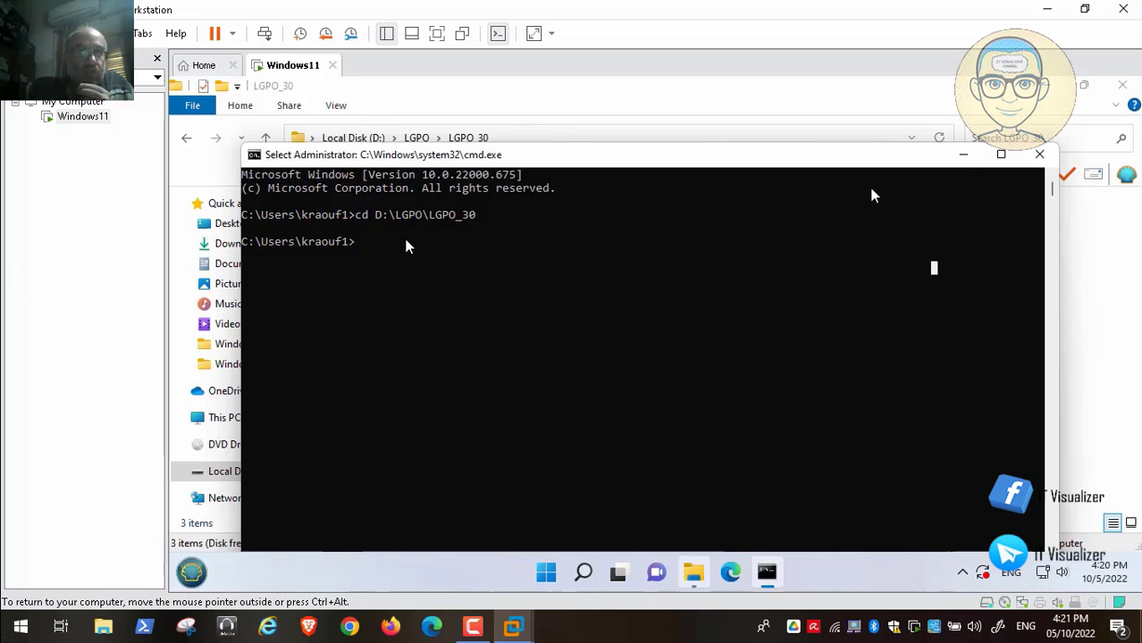
pyautogui.moveTo(5, 636)
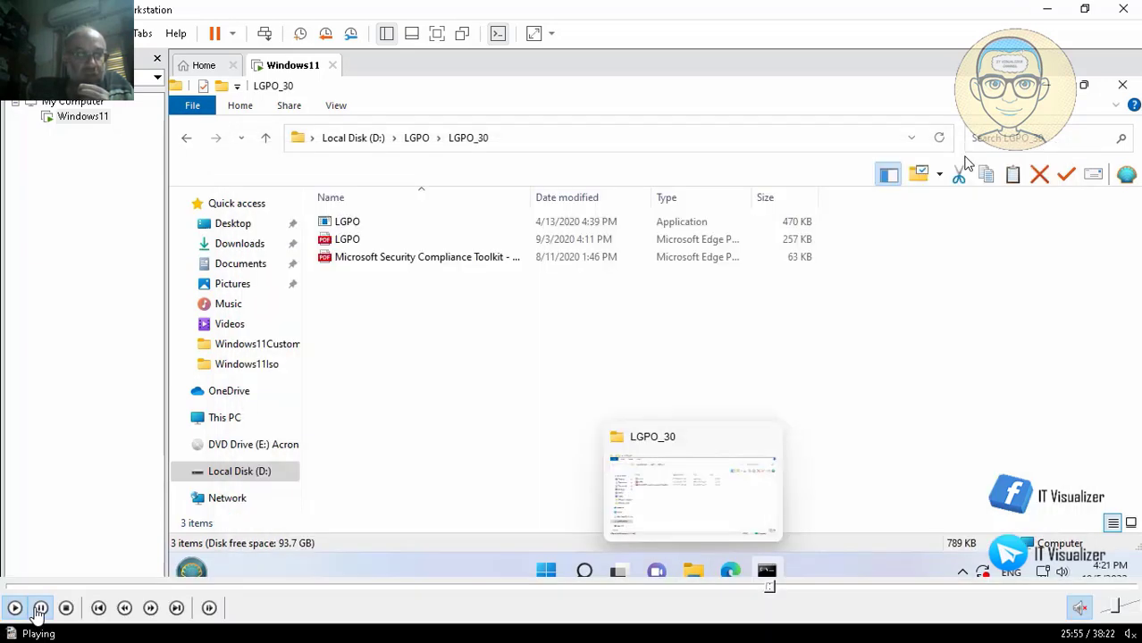
pyautogui.click(39, 609)
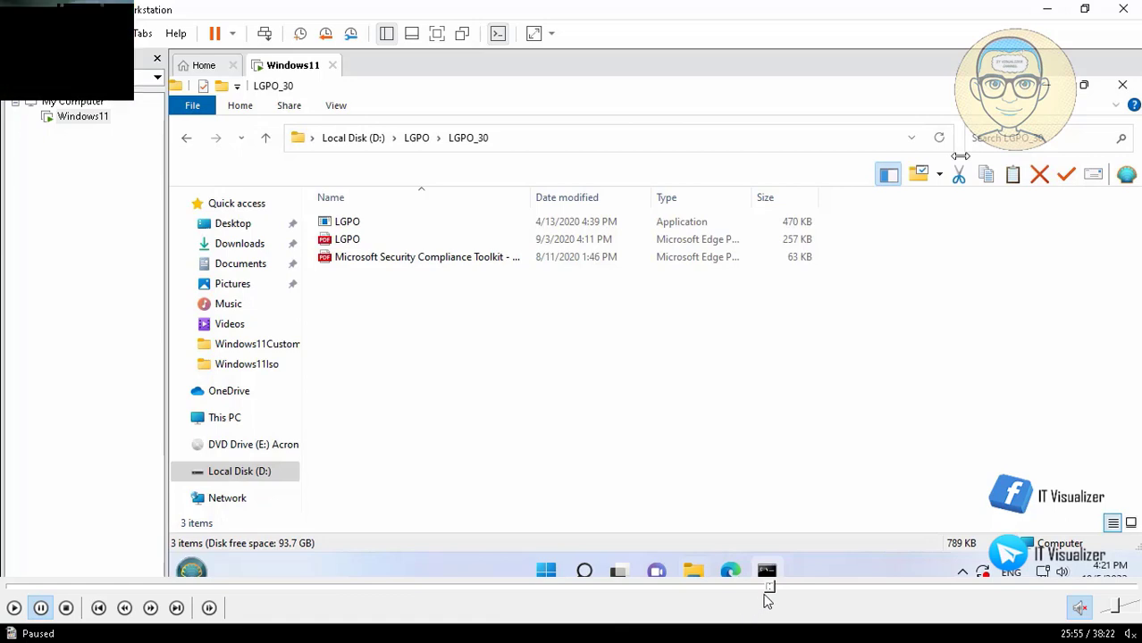
pyautogui.click(769, 589)
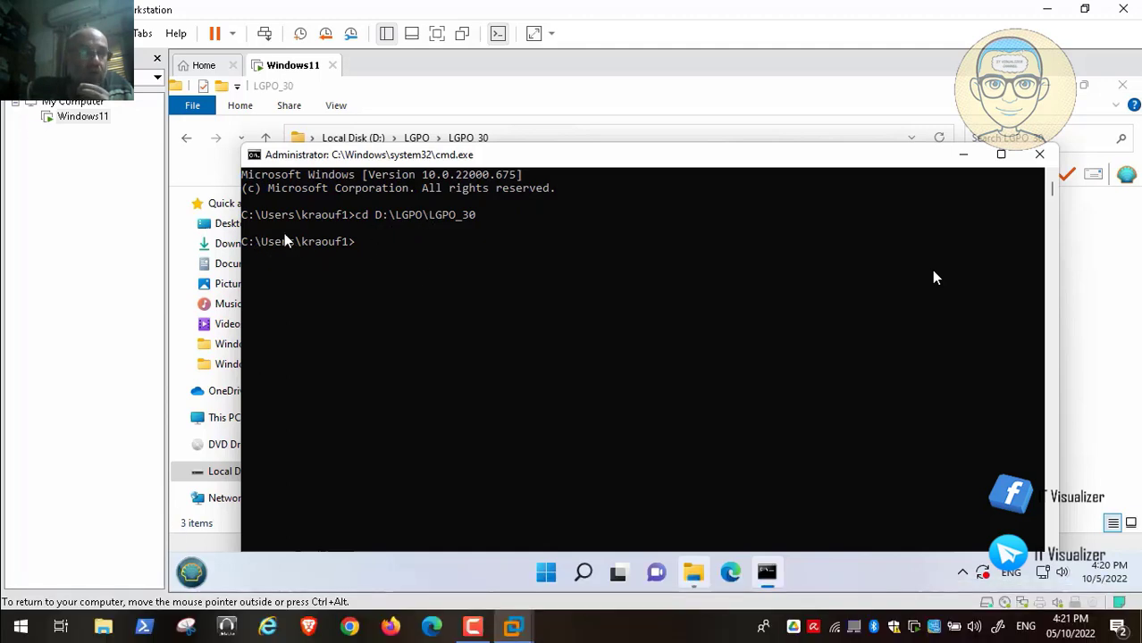
pyautogui.click(934, 270)
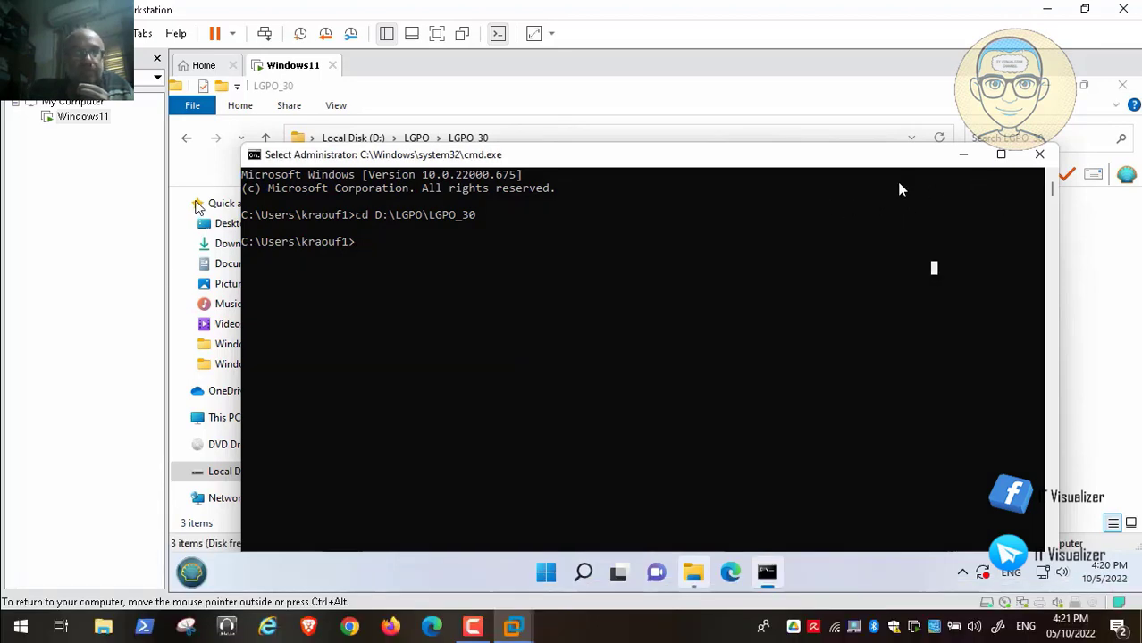
pyautogui.click(964, 159)
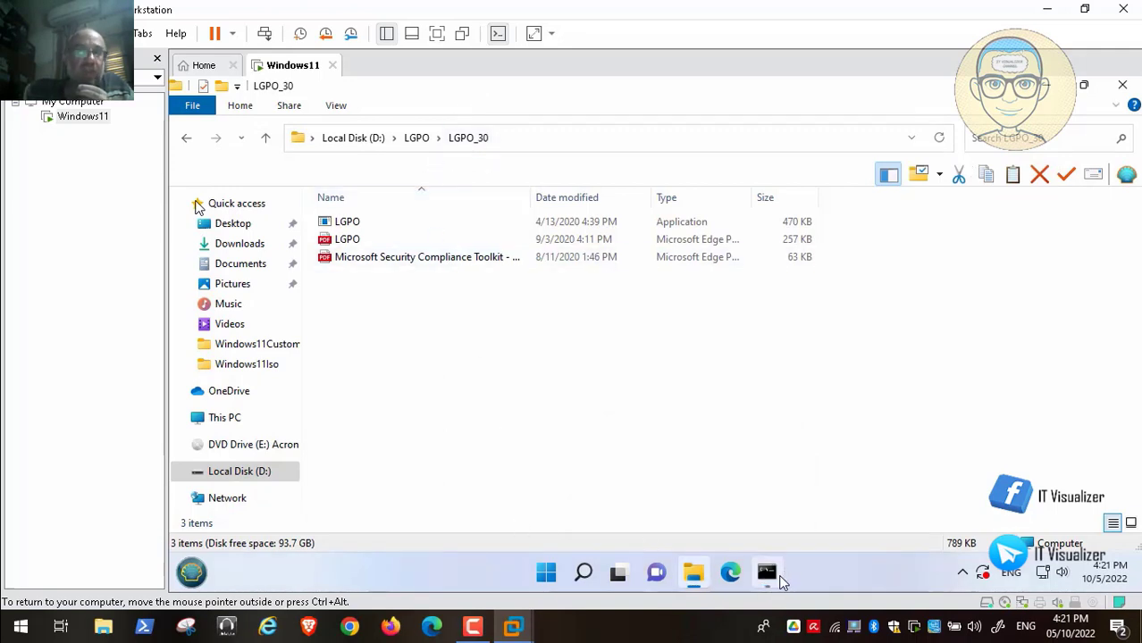
pyautogui.click(770, 576)
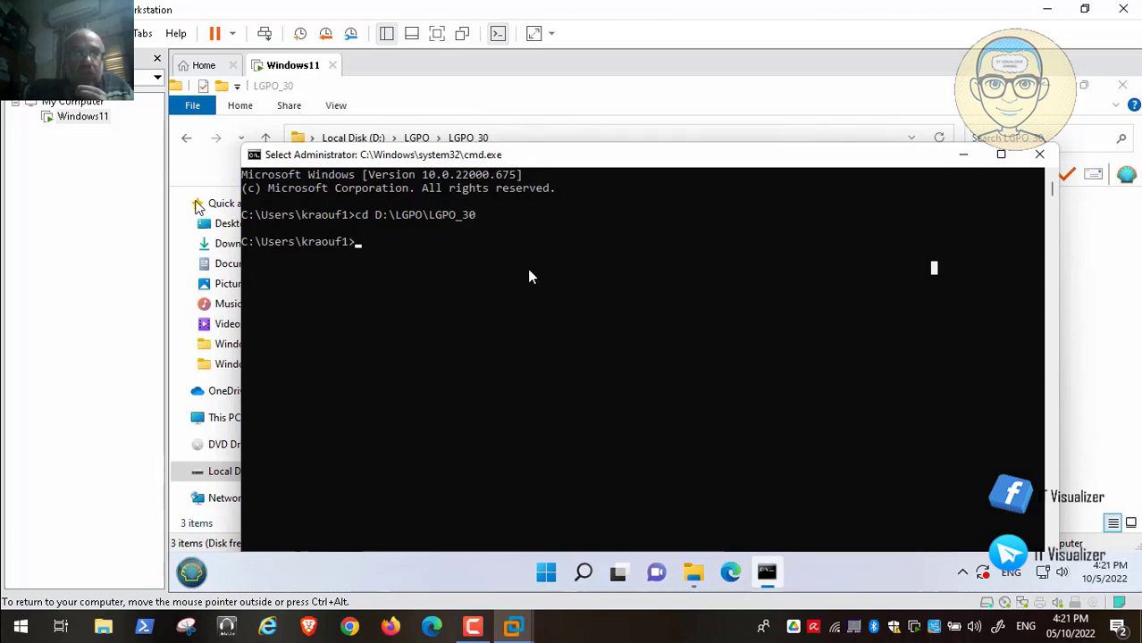
# Begin the command lgpo.exe /g at the prompt, followed by an opening quotation mark for the GPO path
pyautogui.write('l')
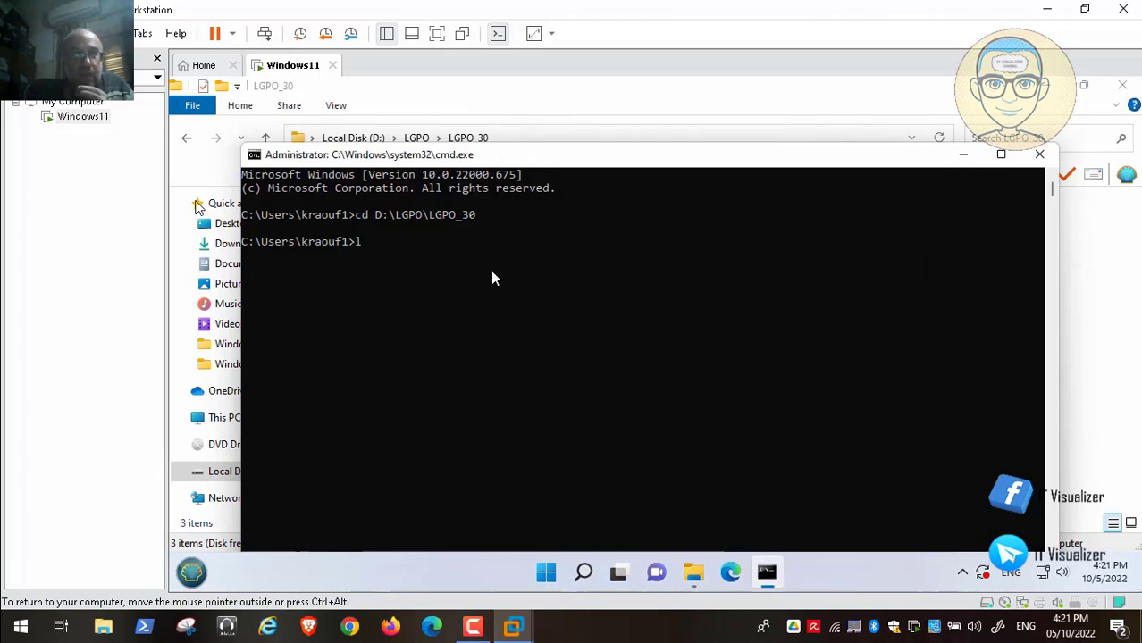
pyautogui.write('gpo')
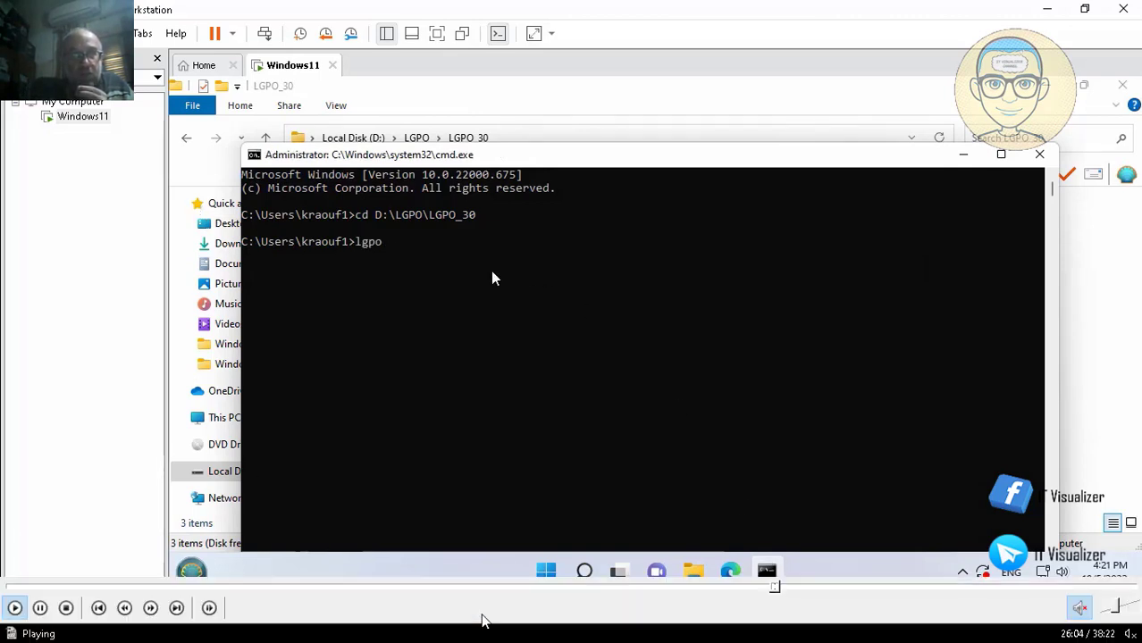
pyautogui.write('.exe')
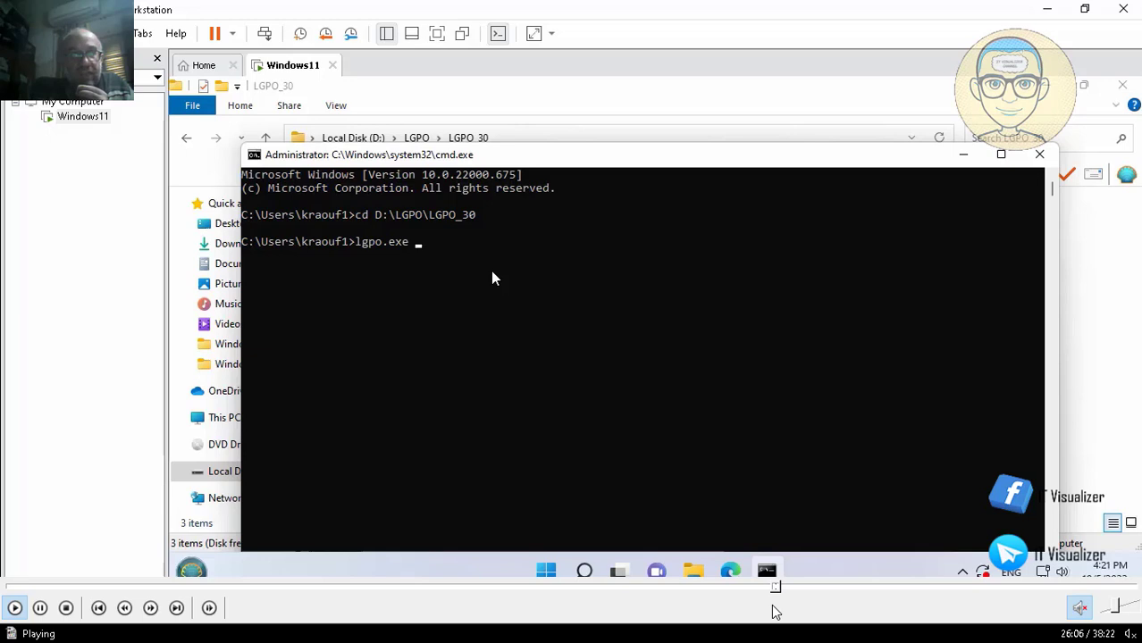
pyautogui.write(' /g')
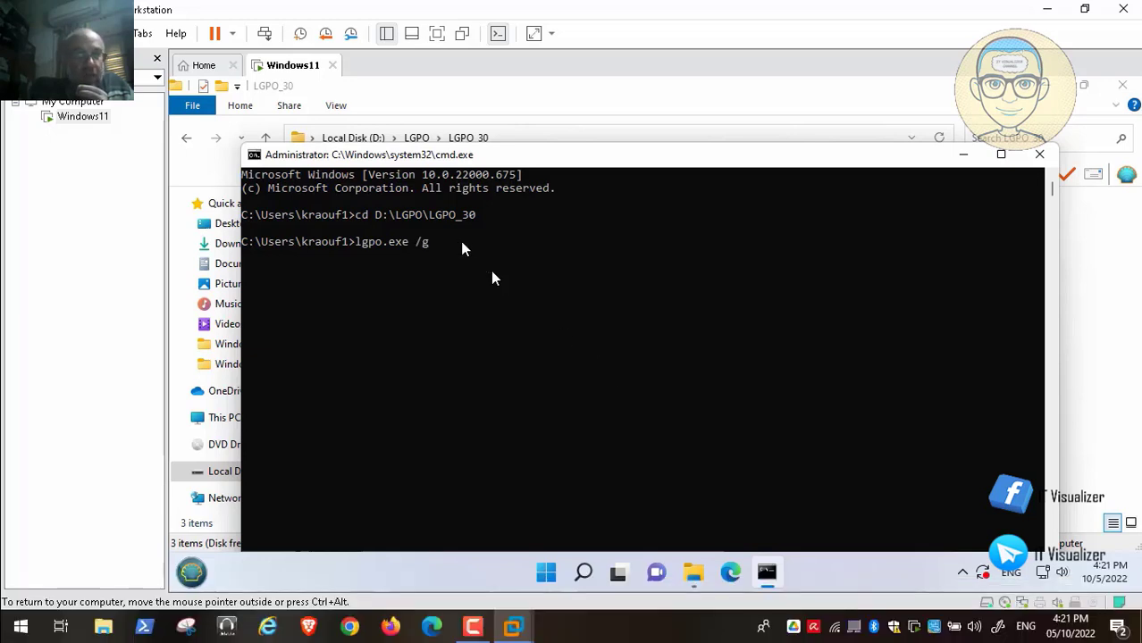
pyautogui.write(' "')
# Open the {4913EAC7-5083-42AC-AE35-DD5EA437264A} folder under D:\U_July_2022_STIG_GPO\DoD Windows 11 v1r1\GPOs and copy its full path
pyautogui.click(963, 156)
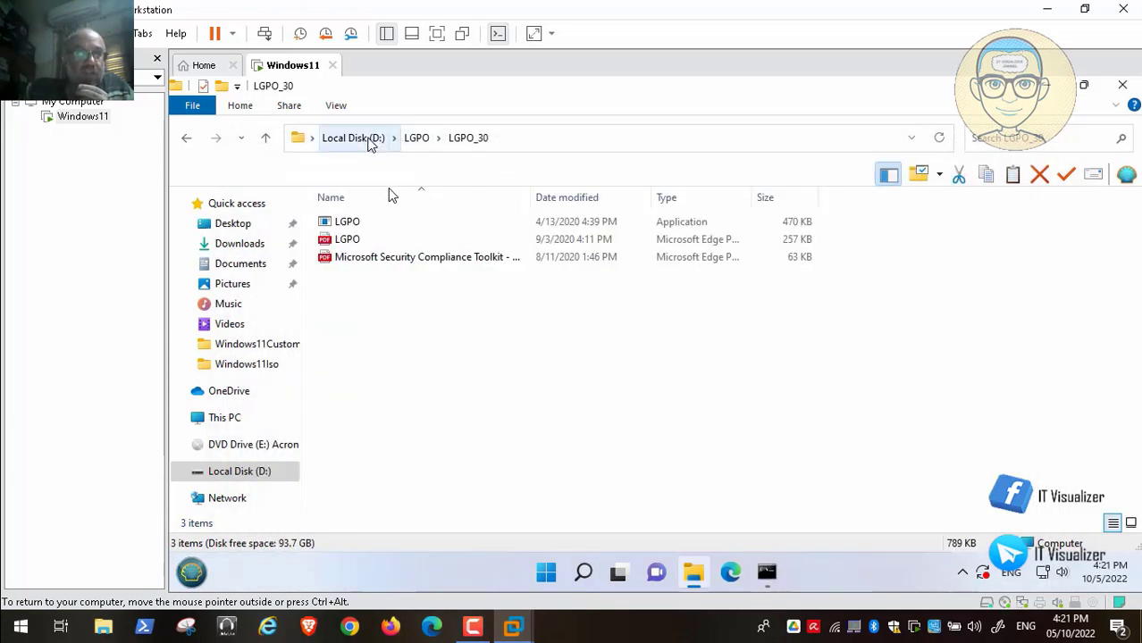
pyautogui.click(371, 143)
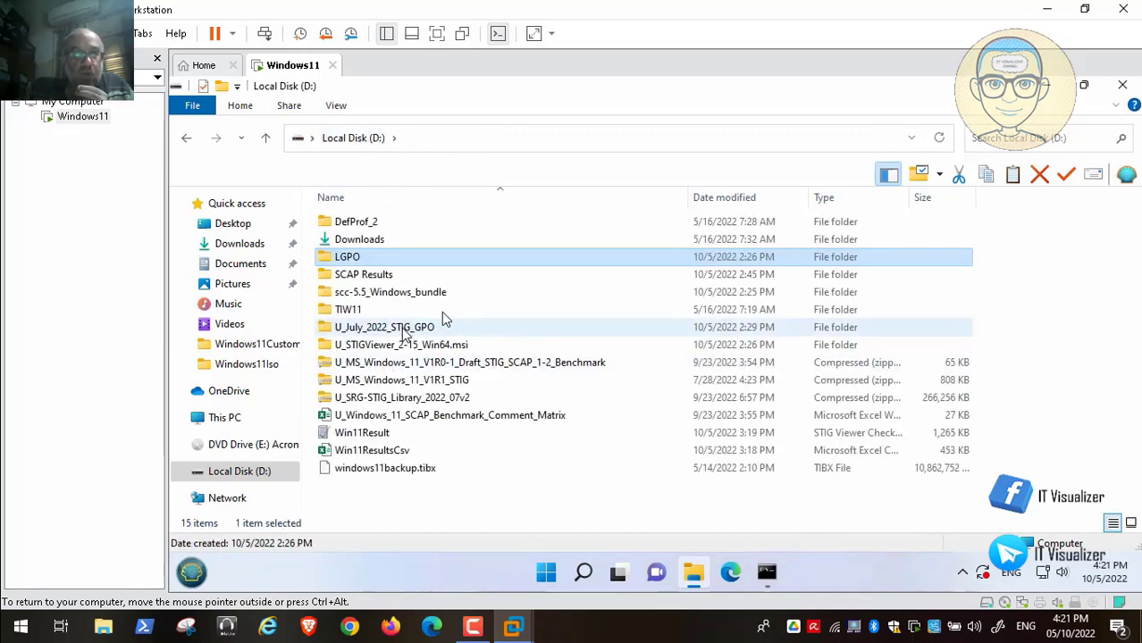
pyautogui.doubleClick(442, 323)
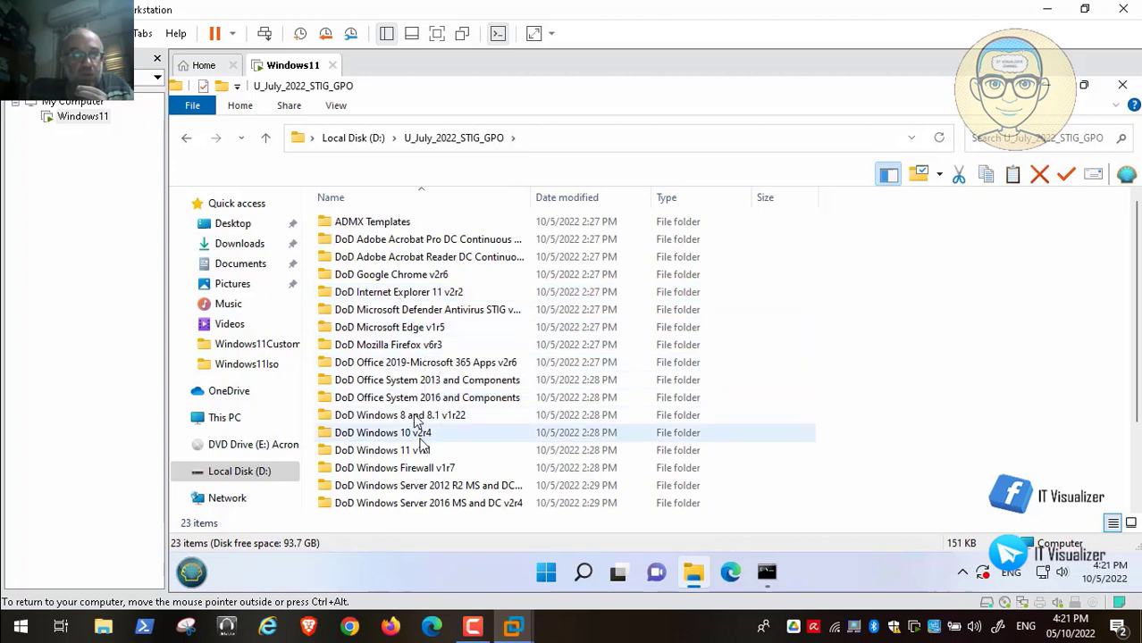
pyautogui.doubleClick(417, 458)
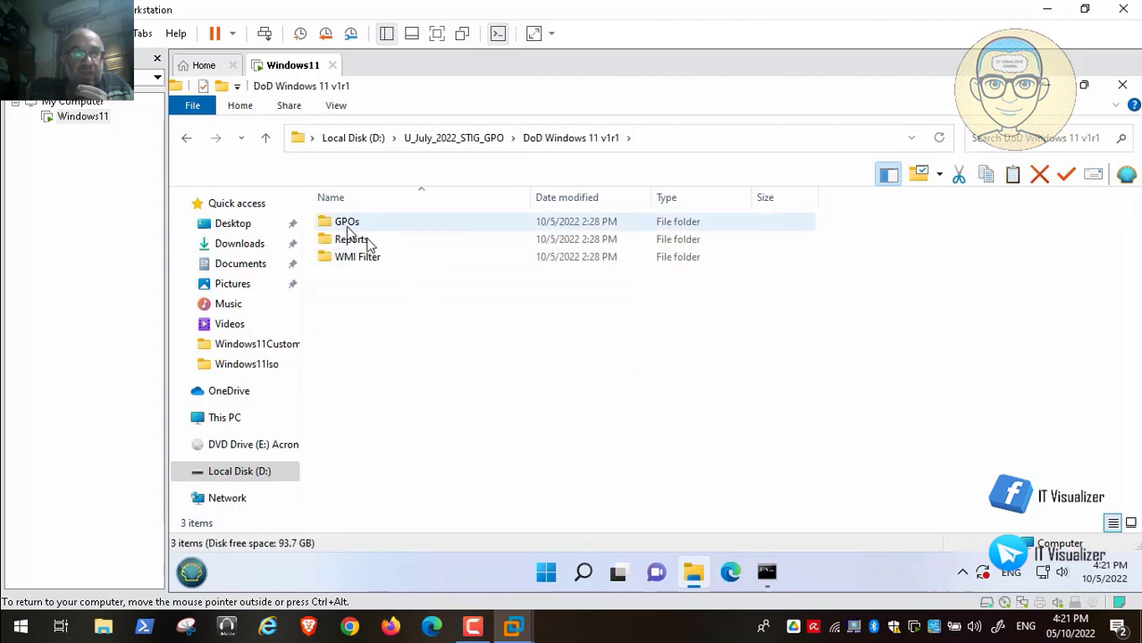
pyautogui.doubleClick(346, 225)
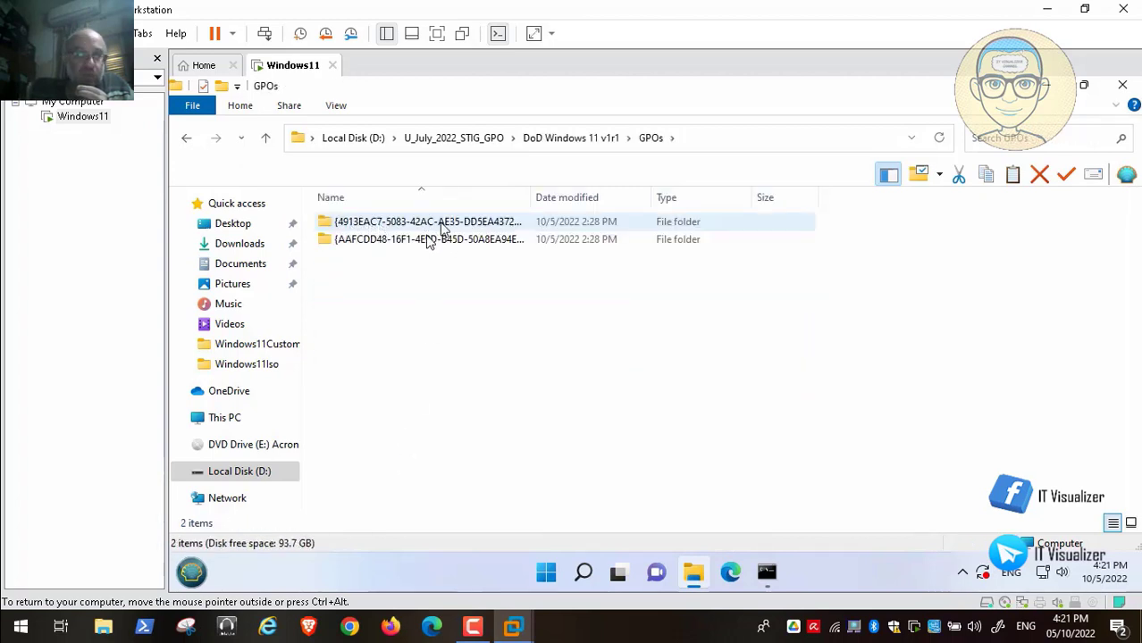
pyautogui.click(440, 224)
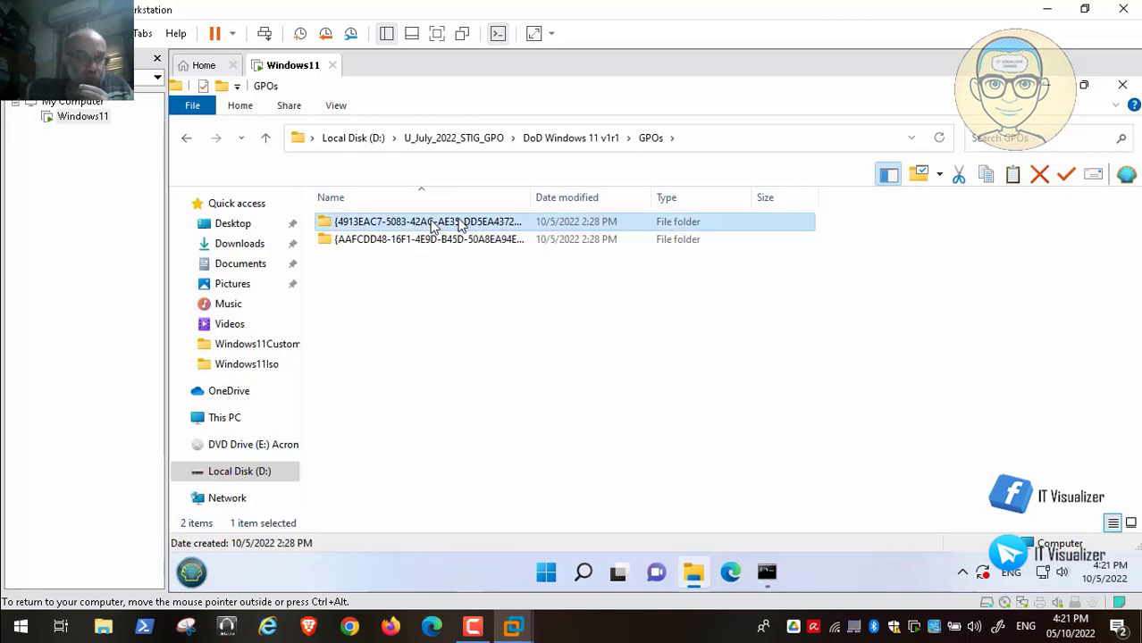
pyautogui.doubleClick(432, 224)
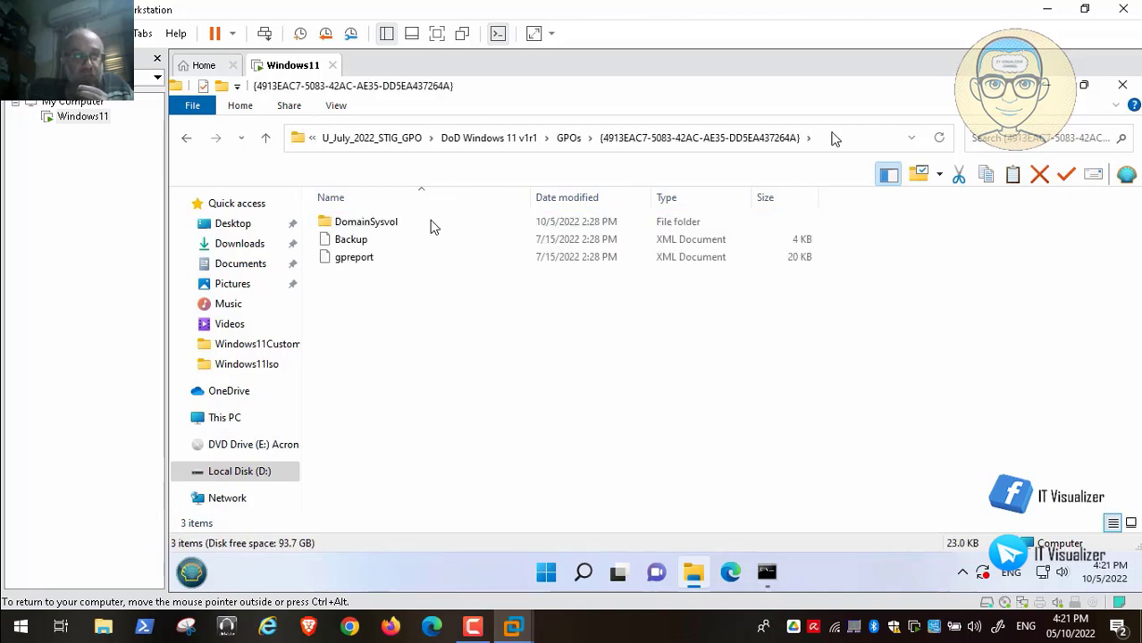
pyautogui.click(831, 139)
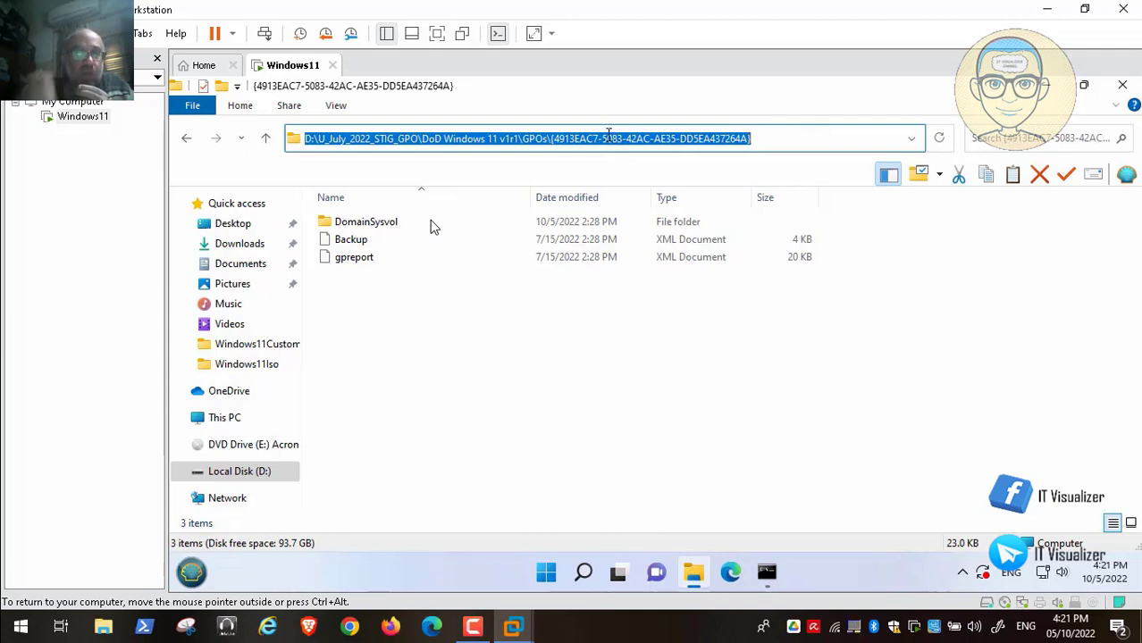
pyautogui.rightClick(608, 137)
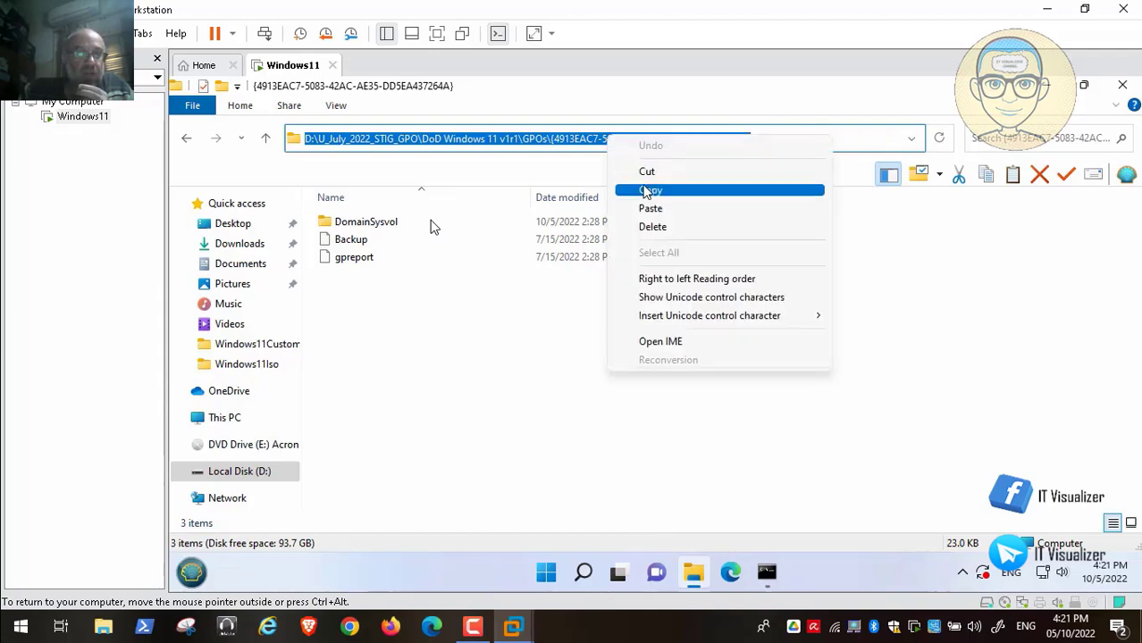
pyautogui.click(650, 192)
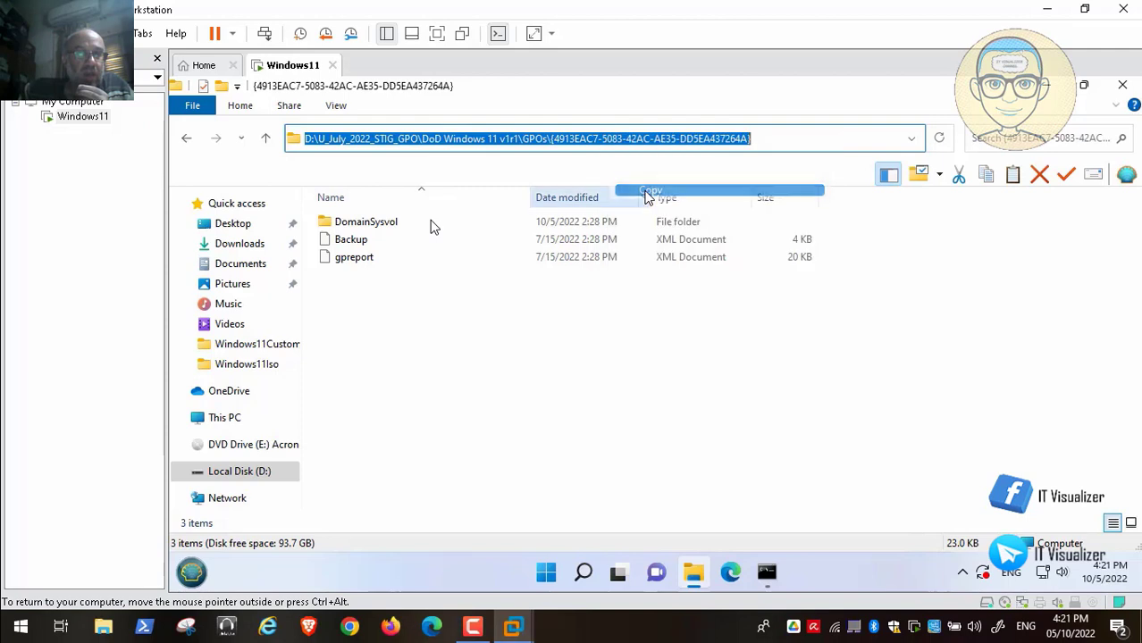
# Complete the pending lgpo.exe /g command with the copied GPO path and a closing quotation mark, and try to run it
pyautogui.click(767, 572)
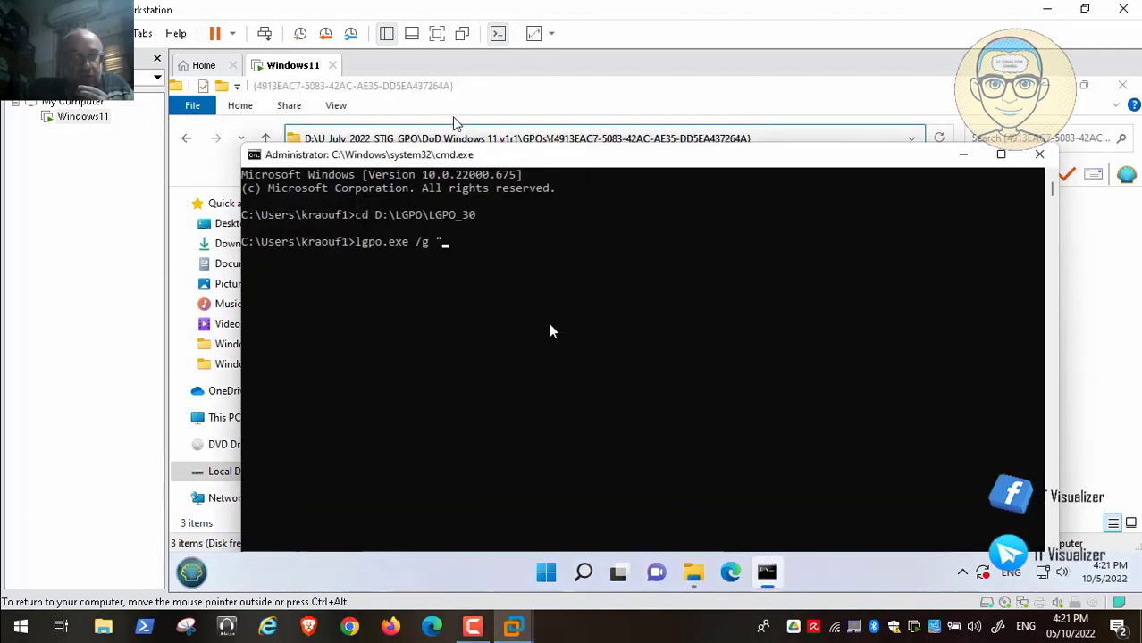
pyautogui.hotkey('ctrl', 'v')
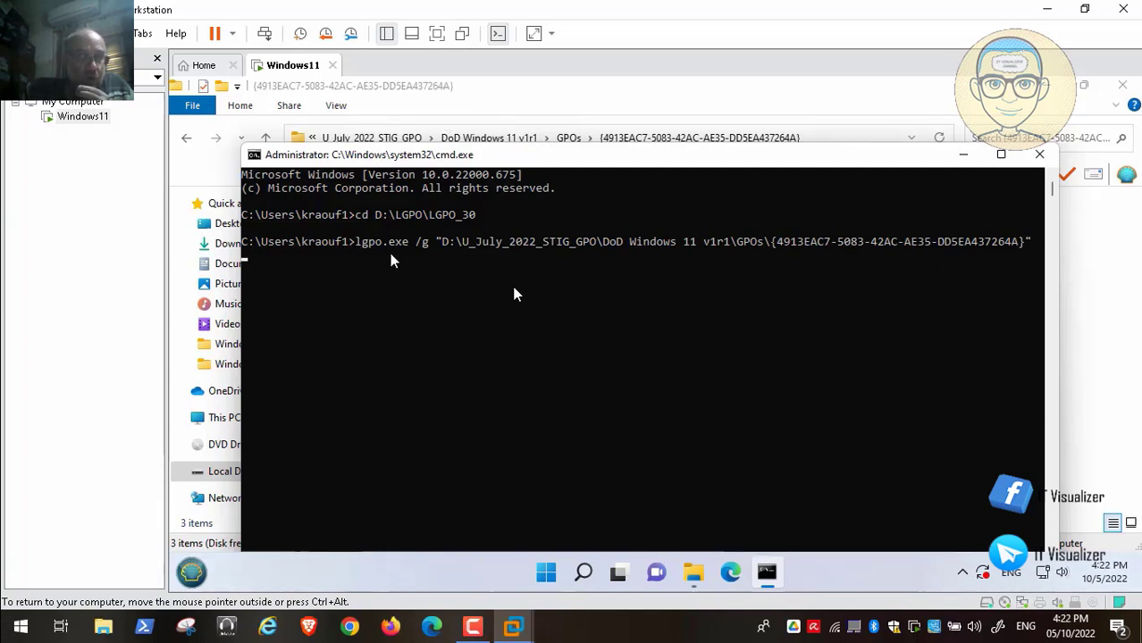
pyautogui.moveTo(86, 613)
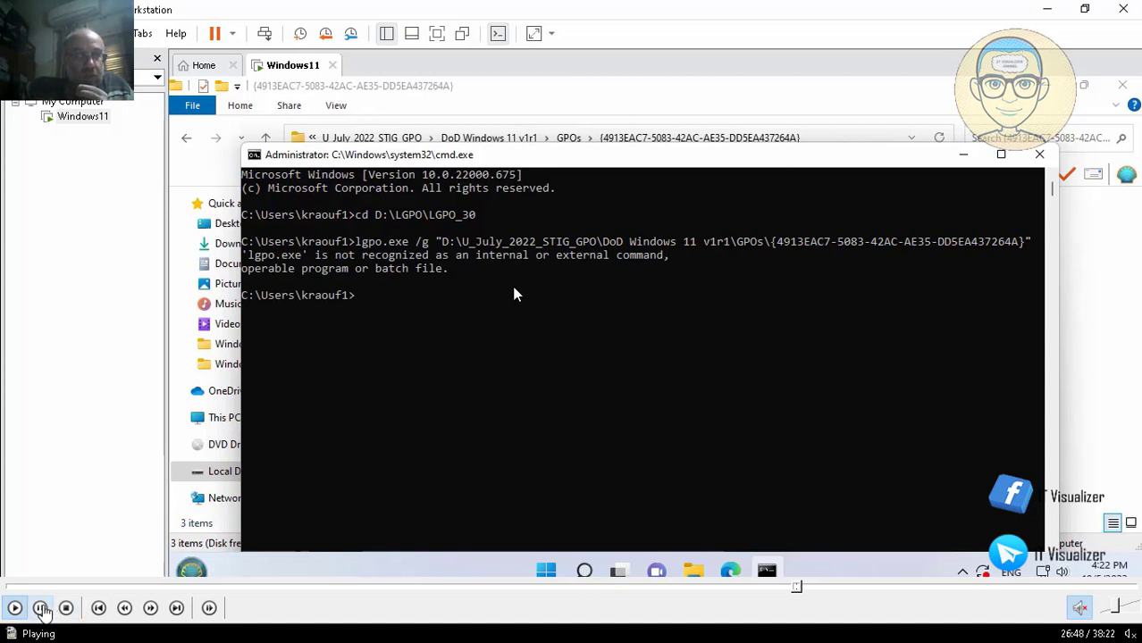
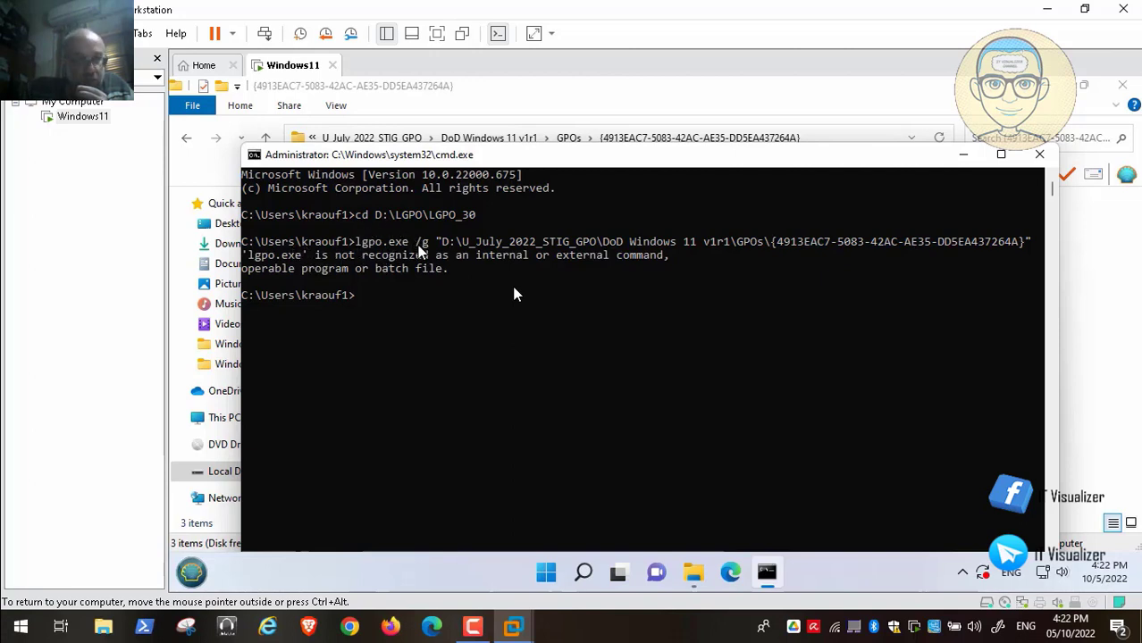
pyautogui.moveTo(700, 629)
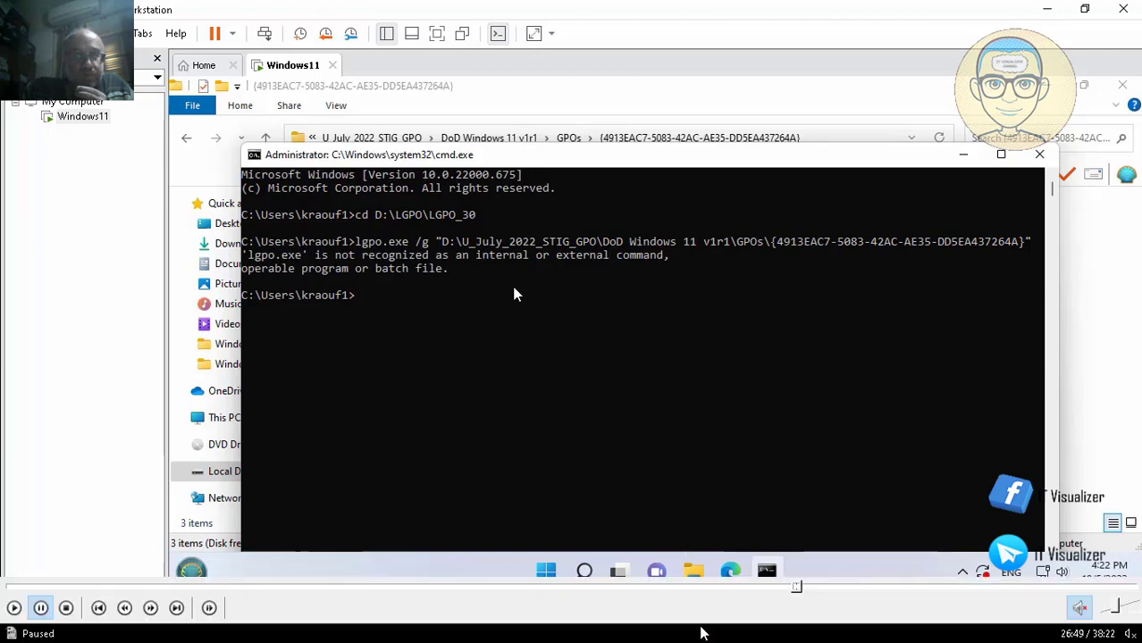
pyautogui.click(803, 588)
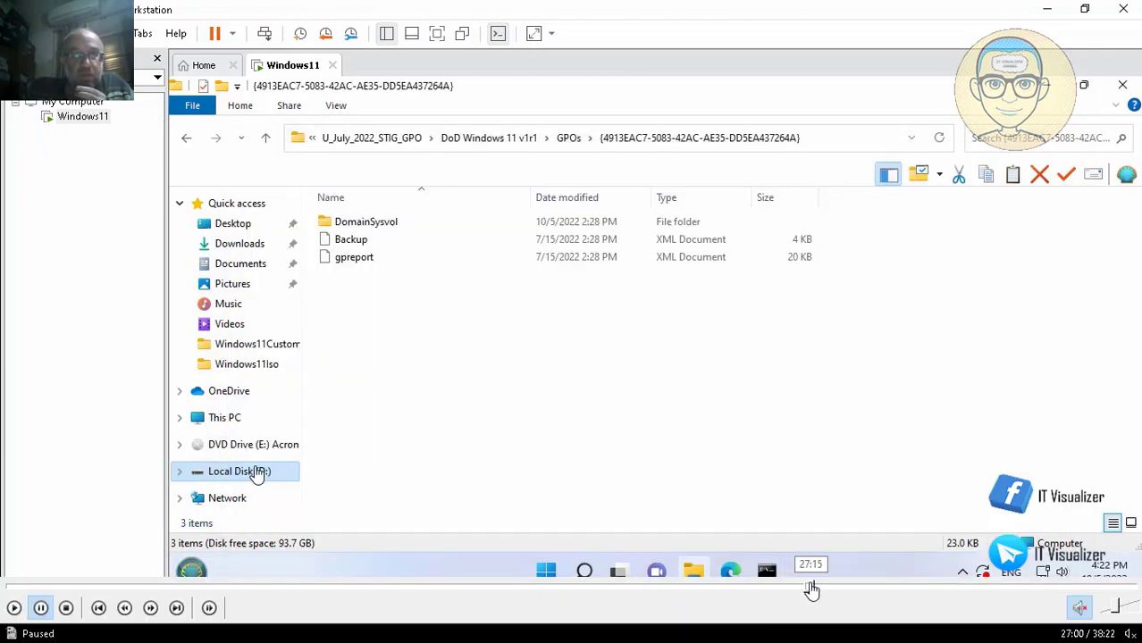
pyautogui.click(811, 588)
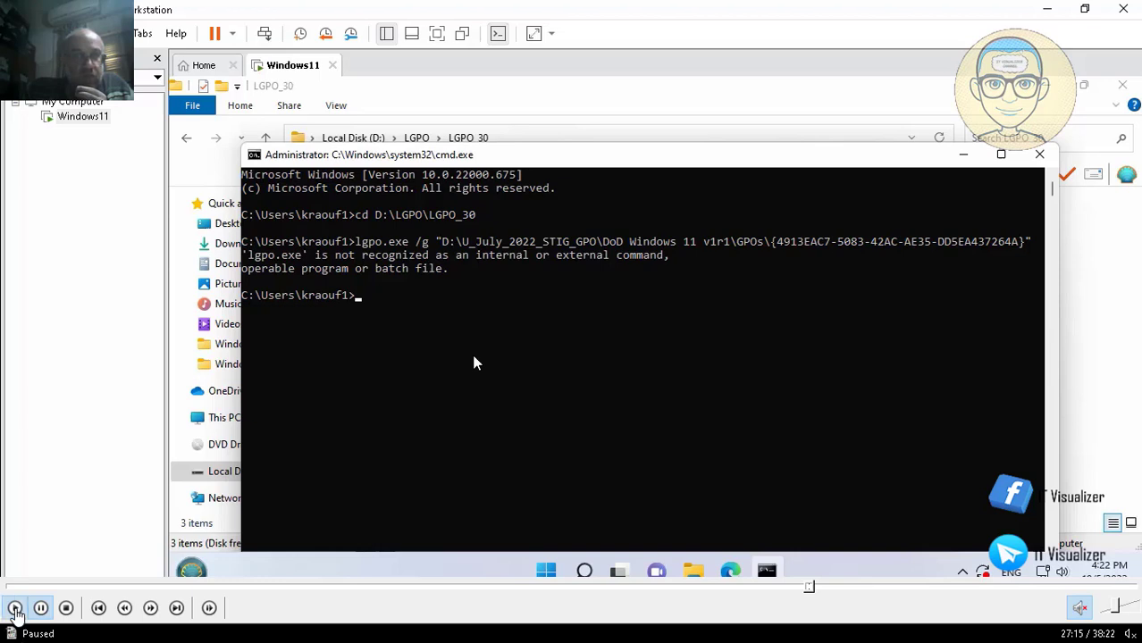
pyautogui.click(16, 609)
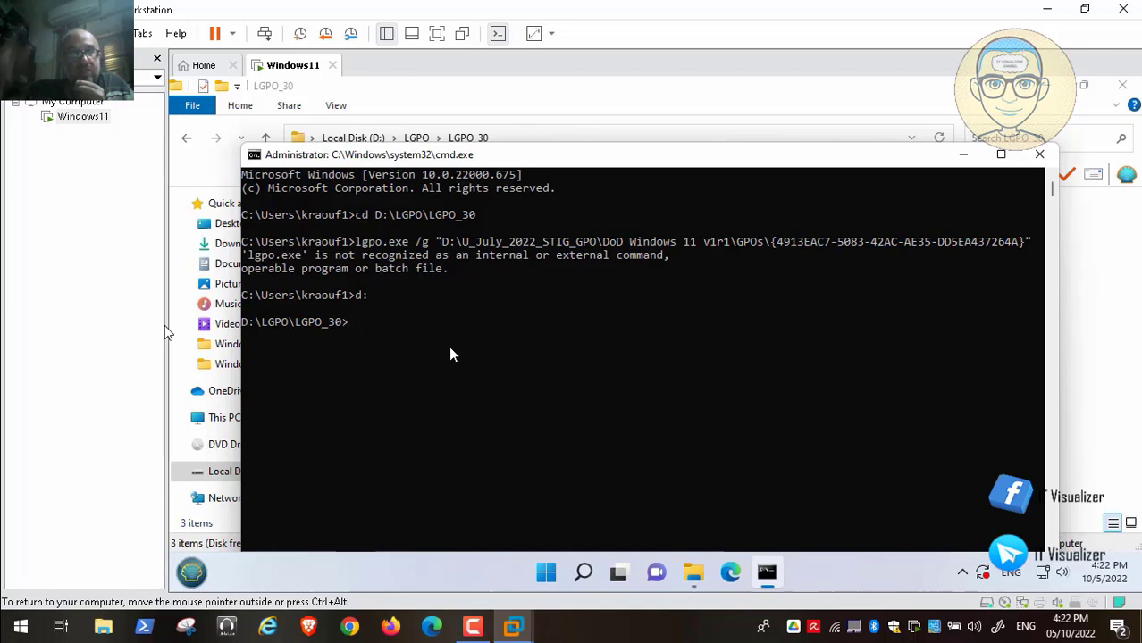
# Switch the prompt to drive D: and rerun the lgpo.exe /g command for the {4913EAC7-5083-42AC-AE35-DD5EA437264A} GPO
pyautogui.write('d:')
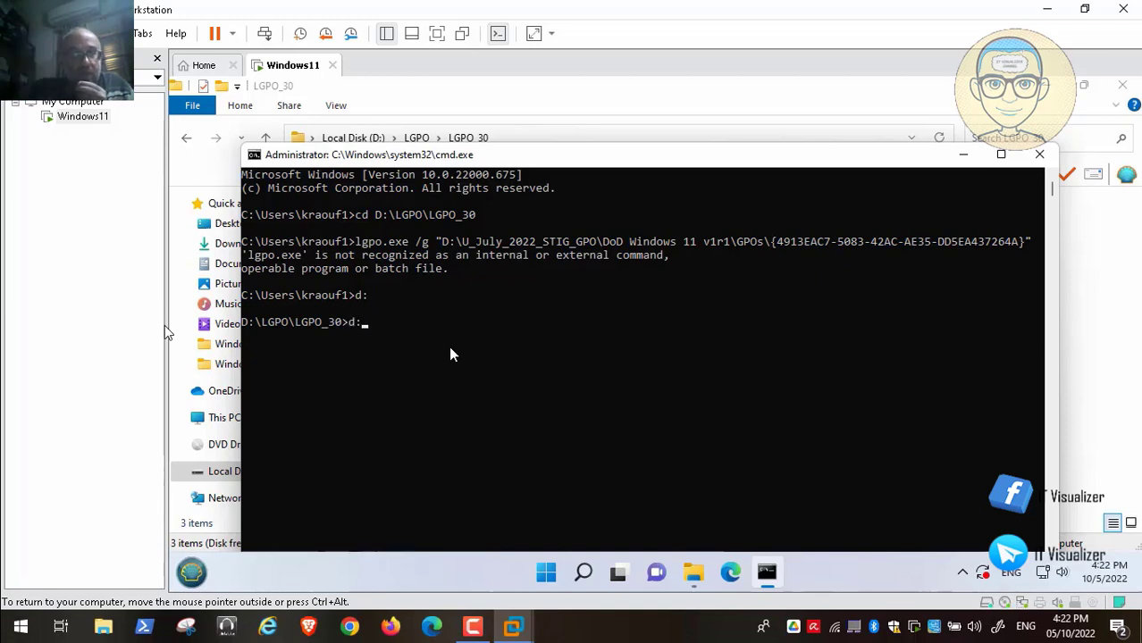
pyautogui.press('Up')
pyautogui.press('Up')
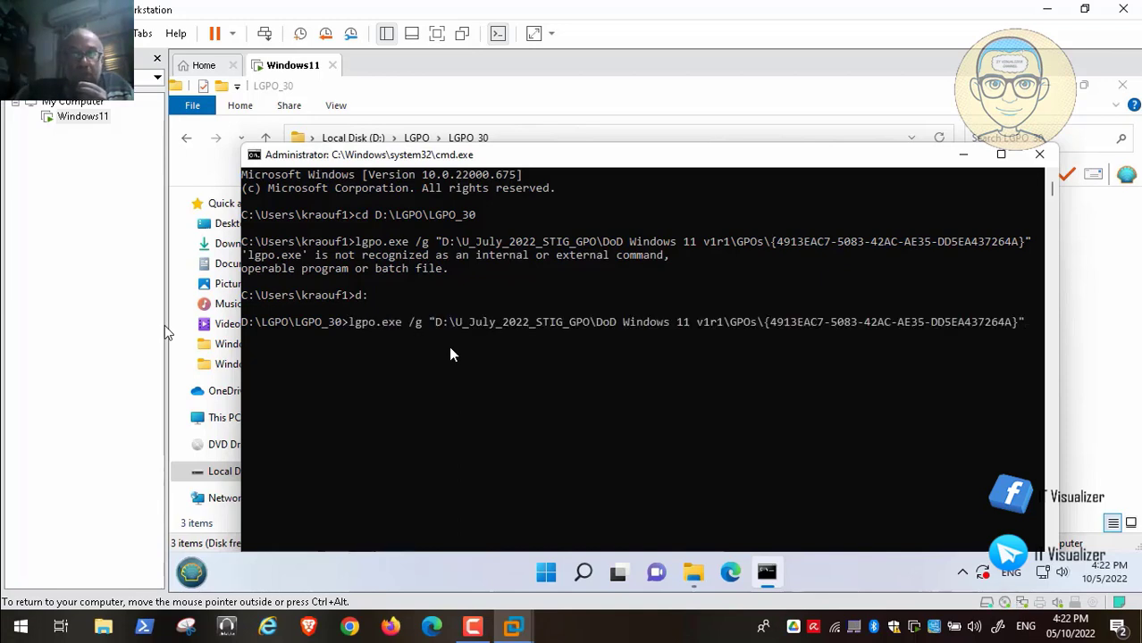
pyautogui.press('Return')
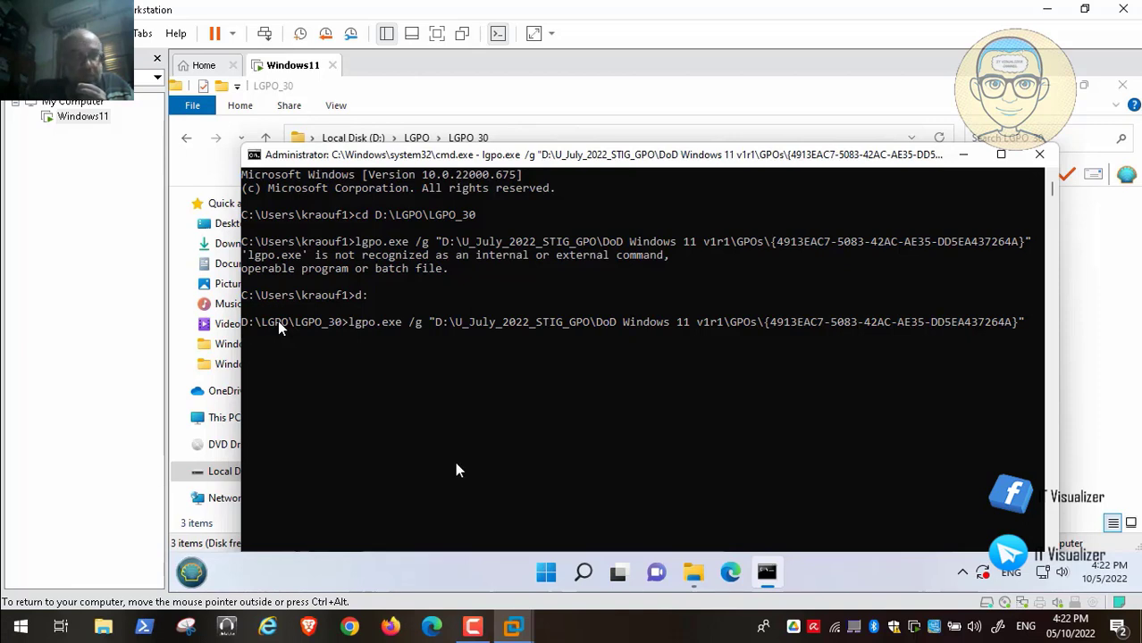
pyautogui.click(469, 630)
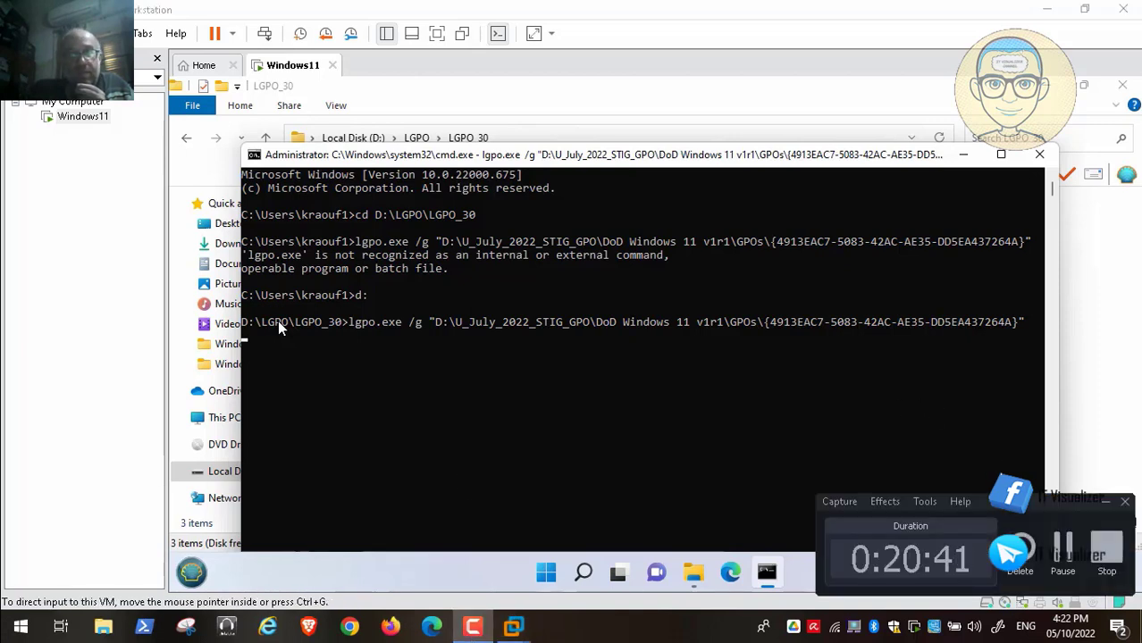
pyautogui.click(1064, 551)
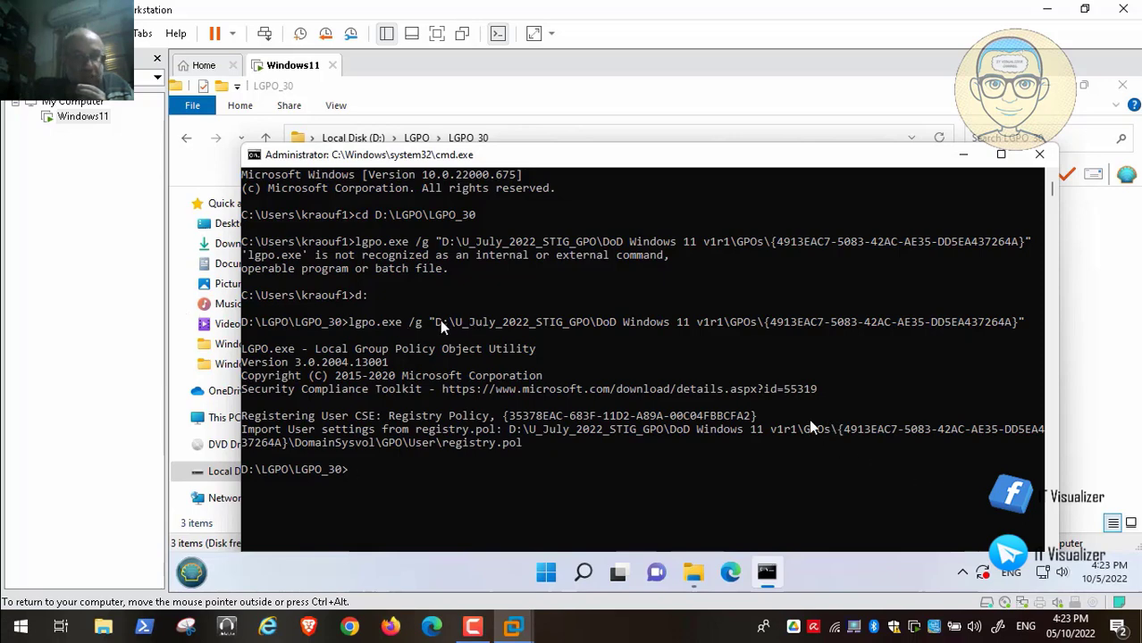
# Recall the last lgpo.exe /g command and delete its GPO path back to the opening quotation mark
pyautogui.press('Up')
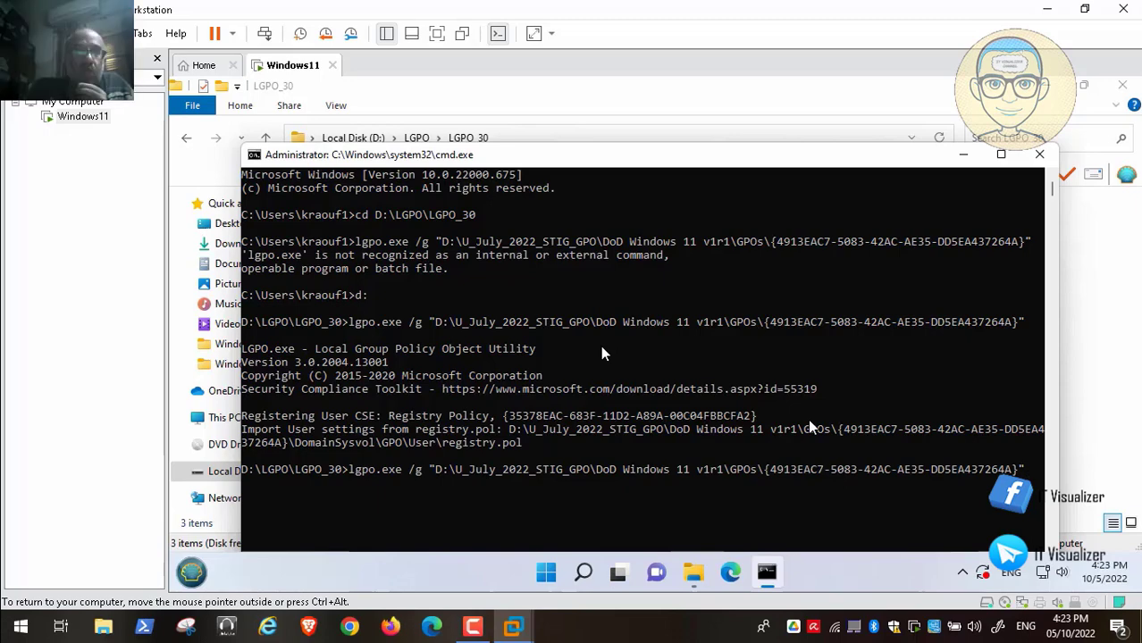
pyautogui.press('BackSpace')
pyautogui.press('BackSpace')
pyautogui.press('BackSpace')
pyautogui.press('BackSpace')
pyautogui.press('BackSpace')
pyautogui.press('BackSpace')
pyautogui.press('BackSpace')
pyautogui.press('BackSpace')
pyautogui.press('BackSpace')
pyautogui.press('BackSpace')
pyautogui.press('BackSpace')
pyautogui.press('BackSpace')
pyautogui.press('BackSpace')
pyautogui.press('BackSpace')
pyautogui.press('BackSpace')
pyautogui.press('BackSpace')
pyautogui.press('BackSpace')
pyautogui.press('BackSpace')
pyautogui.press('BackSpace')
pyautogui.press('BackSpace')
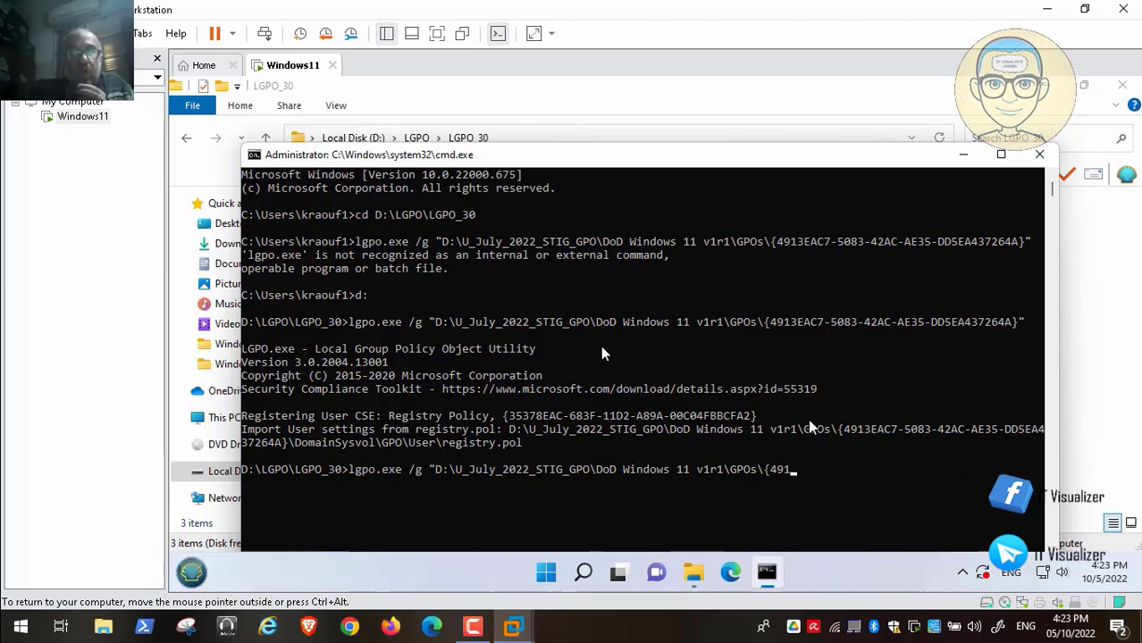
pyautogui.press('BackSpace')
pyautogui.press('BackSpace')
pyautogui.press('BackSpace')
pyautogui.press('BackSpace')
pyautogui.press('BackSpace')
pyautogui.press('BackSpace')
pyautogui.press('BackSpace')
pyautogui.press('BackSpace')
pyautogui.press('BackSpace')
pyautogui.press('BackSpace')
pyautogui.press('BackSpace')
pyautogui.press('BackSpace')
pyautogui.press('BackSpace')
pyautogui.press('BackSpace')
pyautogui.press('BackSpace')
pyautogui.press('BackSpace')
pyautogui.press('BackSpace')
pyautogui.press('BackSpace')
pyautogui.press('BackSpace')
pyautogui.press('BackSpace')
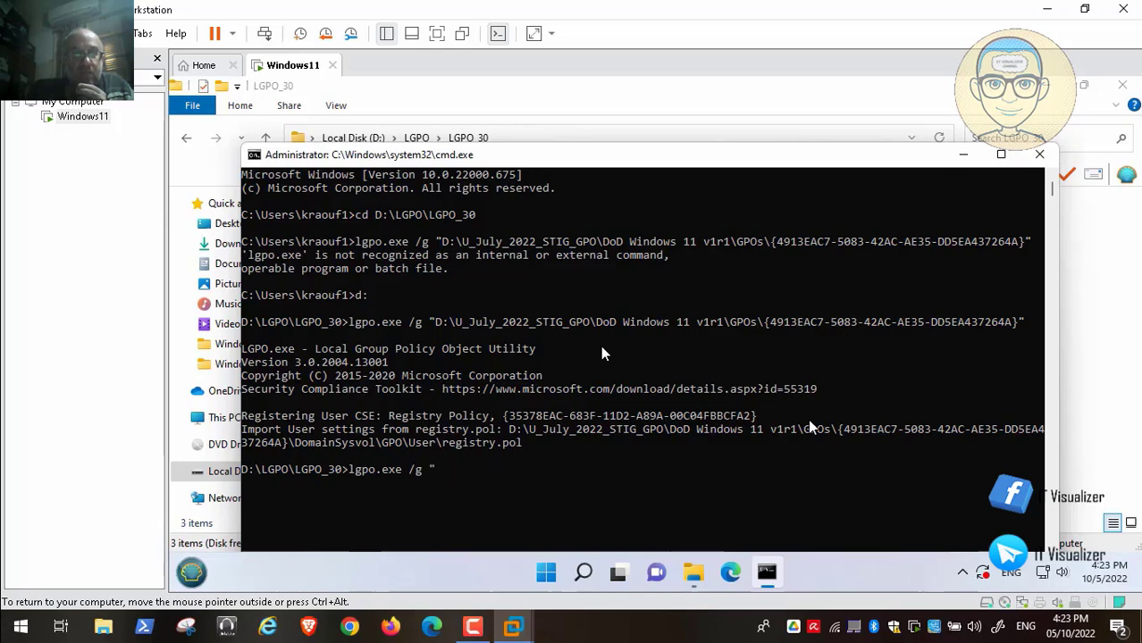
# Open the {AAFCDD48-16F1-4E9D-B45D-50A8EA94ECAF} folder under U_July_2022_STIG_GPO\DoD Windows 11 v1r1\GPOs and copy its full path
pyautogui.click(960, 157)
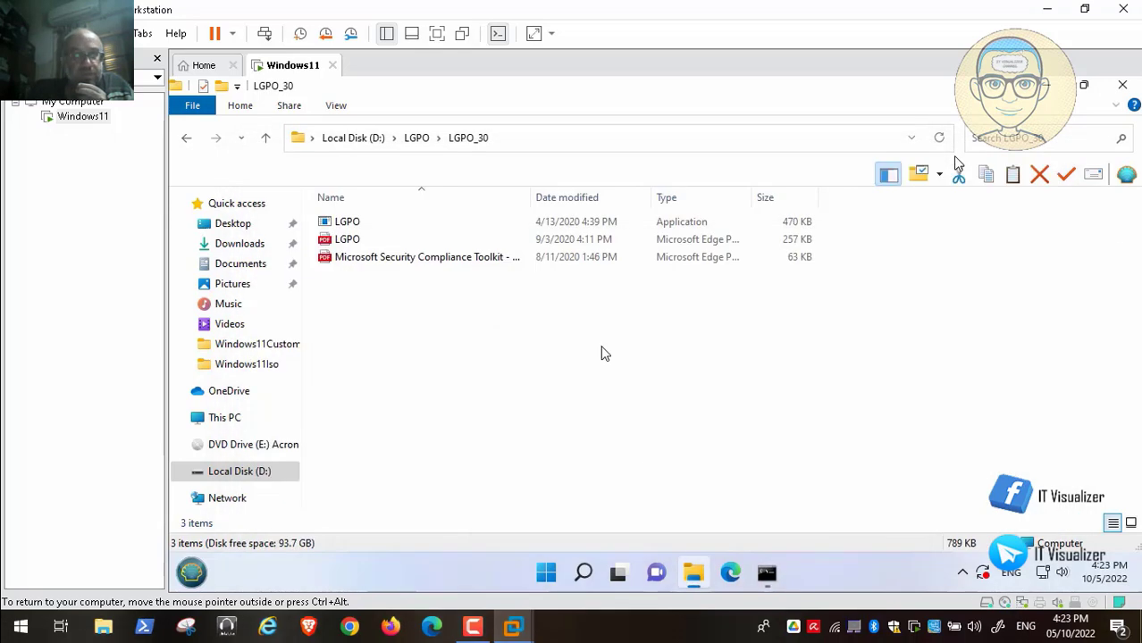
pyautogui.click(370, 139)
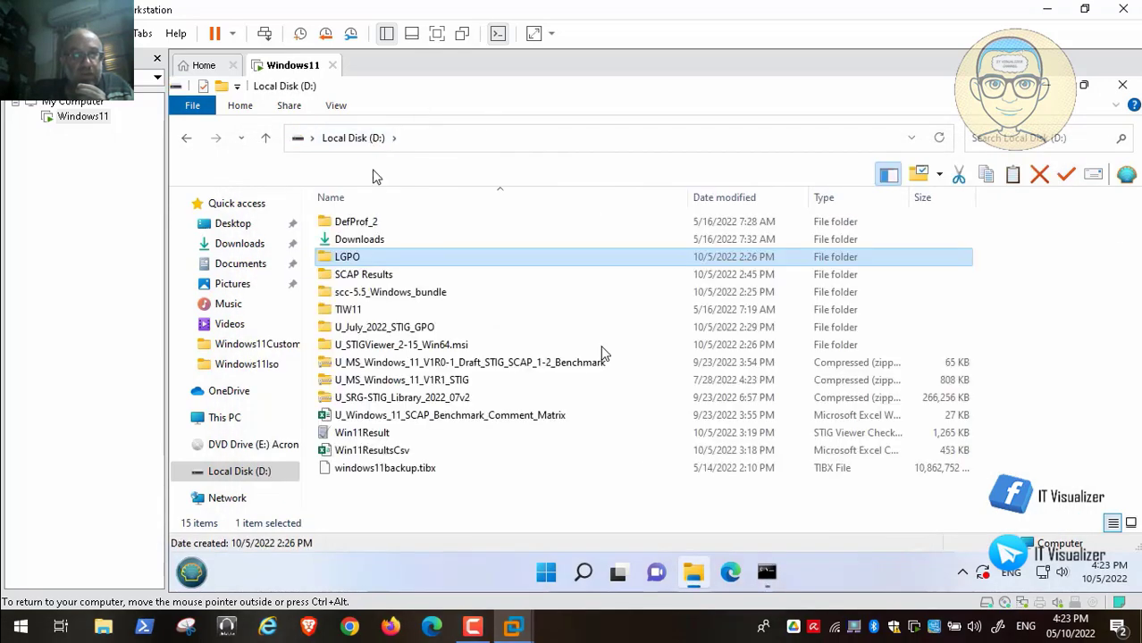
pyautogui.doubleClick(412, 332)
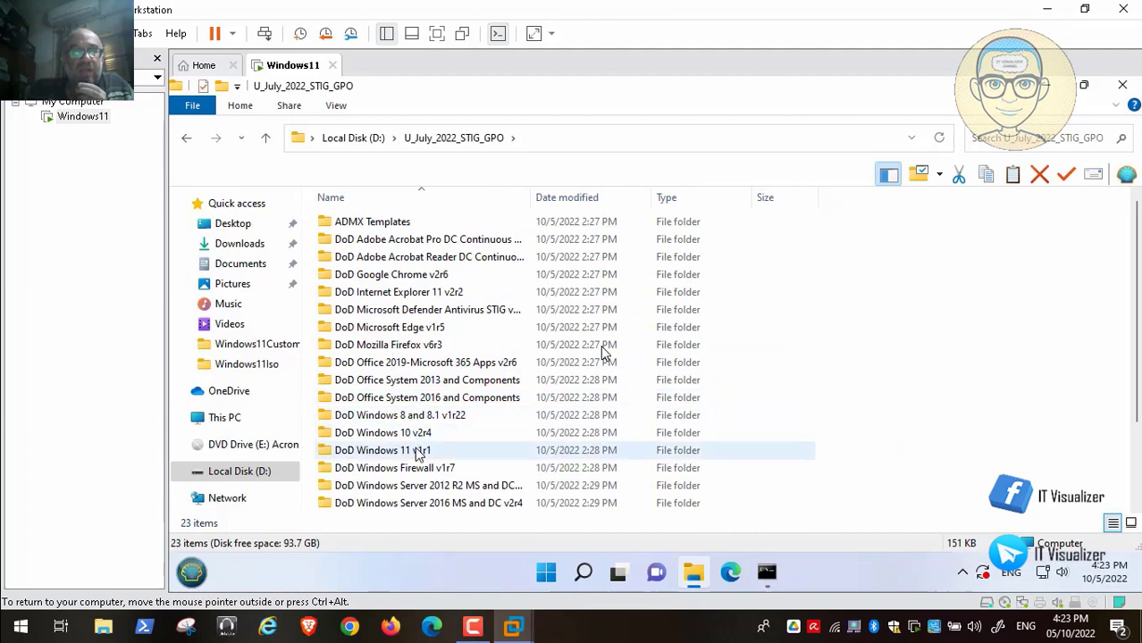
pyautogui.doubleClick(418, 451)
pyautogui.doubleClick(374, 223)
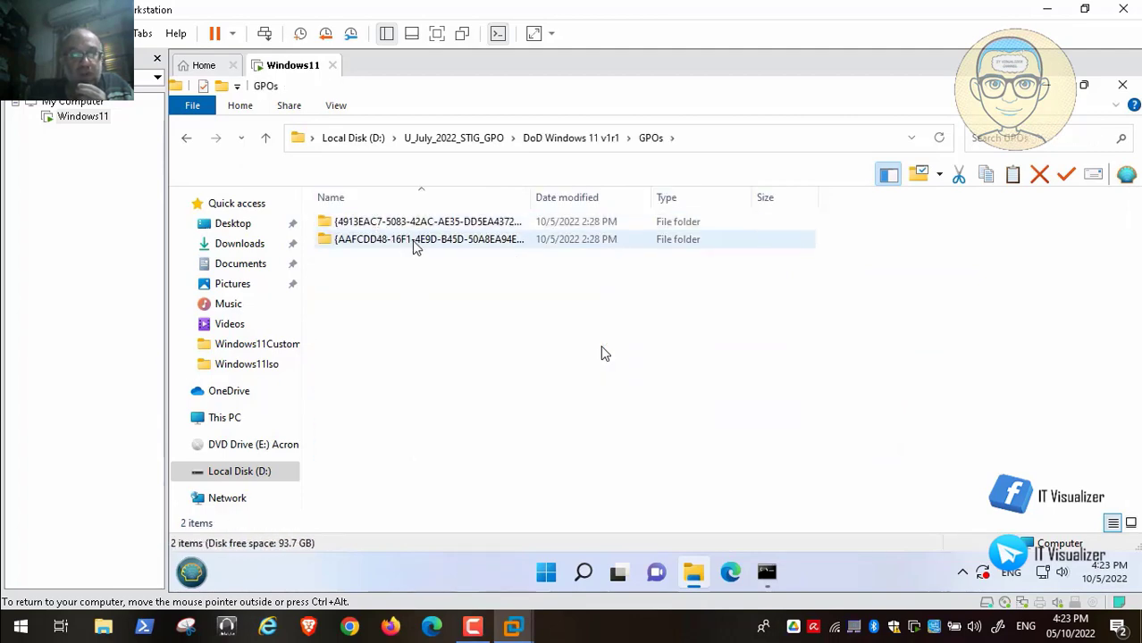
pyautogui.doubleClick(414, 243)
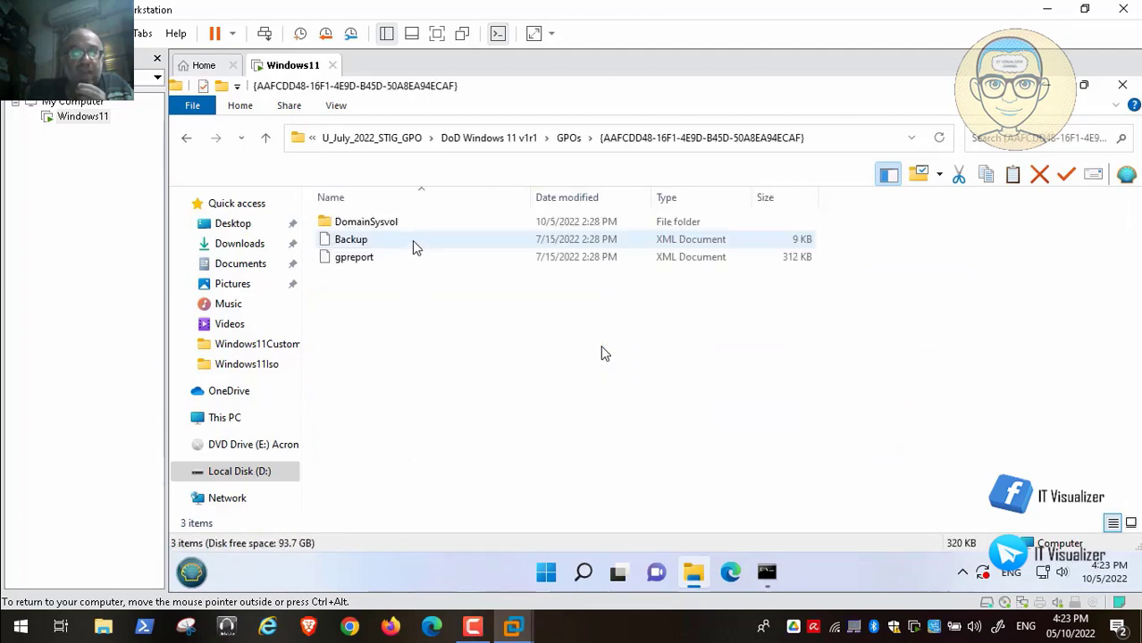
pyautogui.click(850, 138)
pyautogui.rightClick(569, 138)
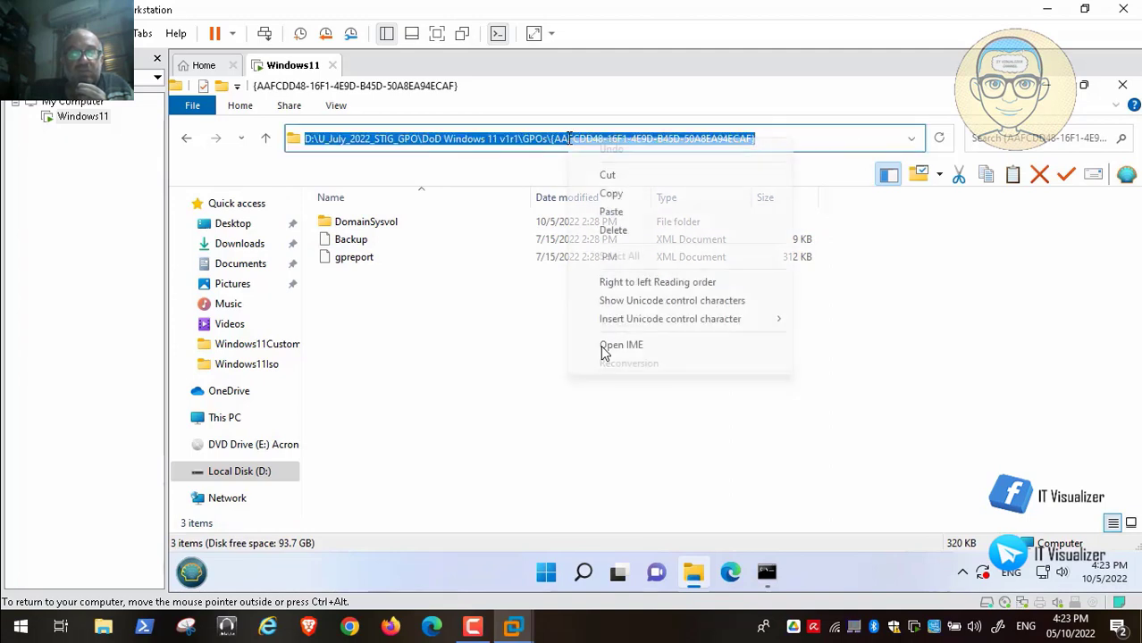
pyautogui.click(607, 194)
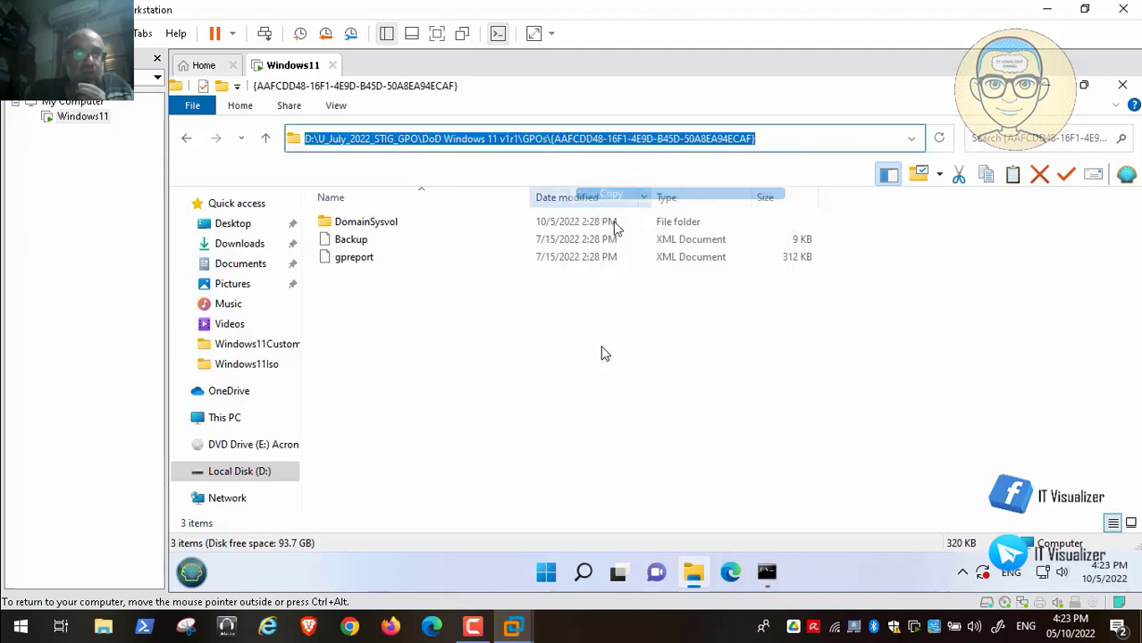
# Complete the pending lgpo.exe /g command with the copied {AAFCDD48-16F1-4E9D-B45D-50A8EA94ECAF} GPO path and a closing quotation mark, run it, and maximize the console window
pyautogui.click(767, 573)
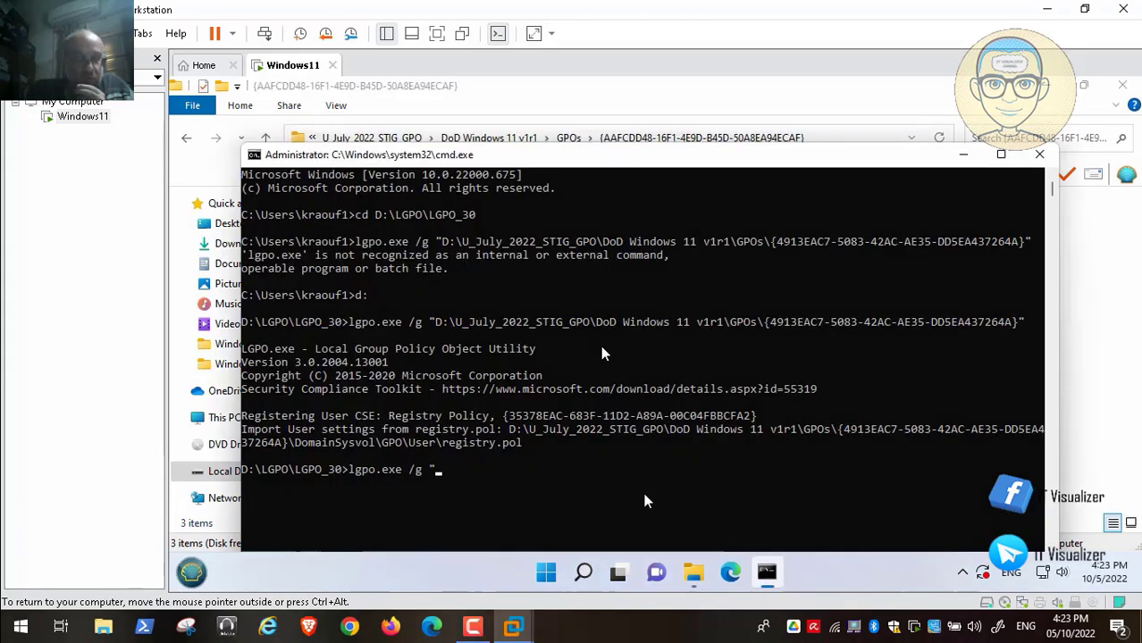
pyautogui.hotkey('ctrl', 'v')
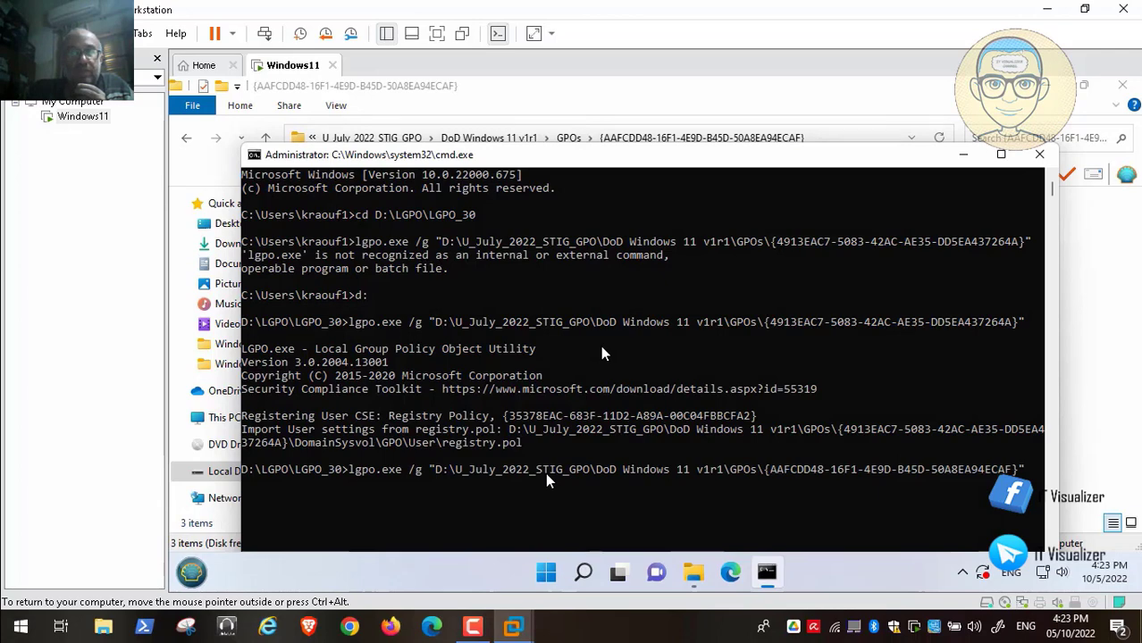
pyautogui.write('"')
pyautogui.press('Return')
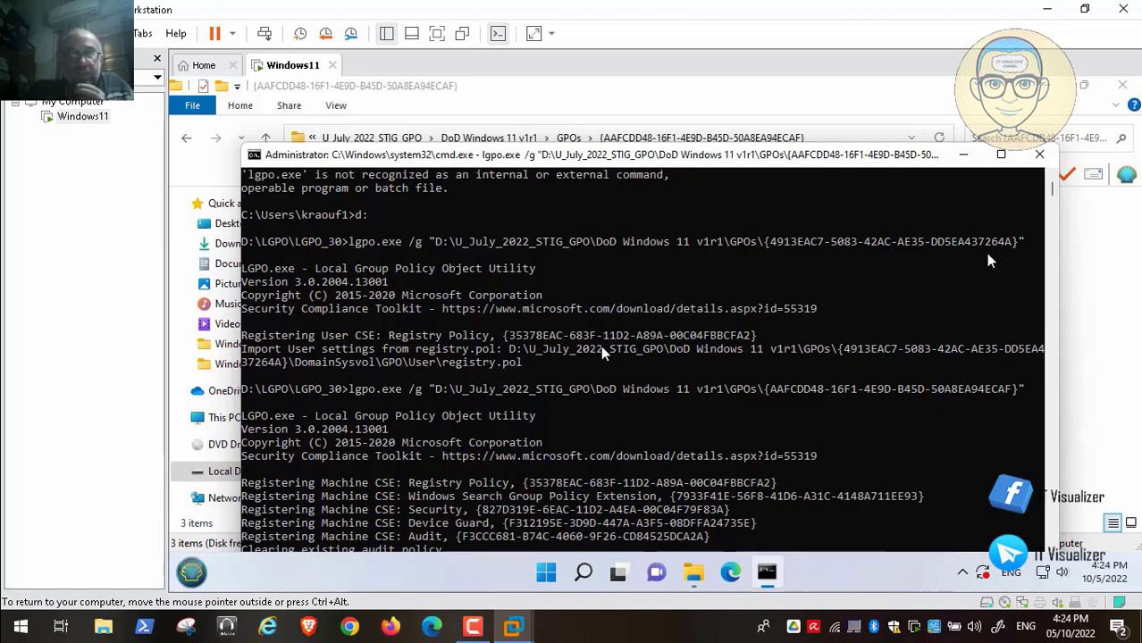
pyautogui.click(1001, 156)
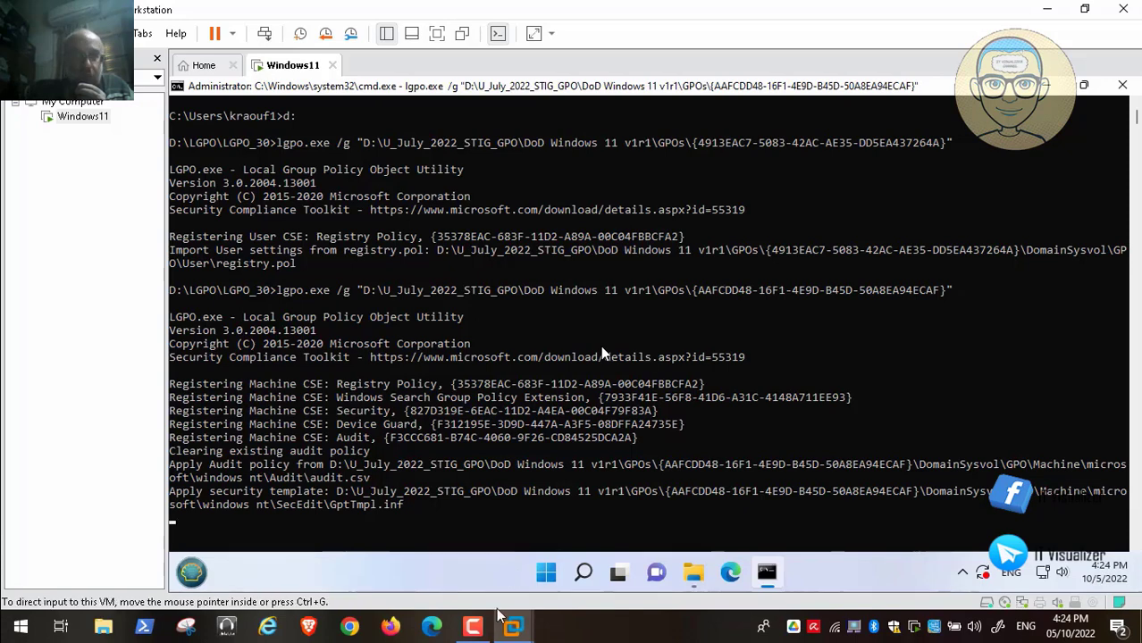
pyautogui.click(473, 626)
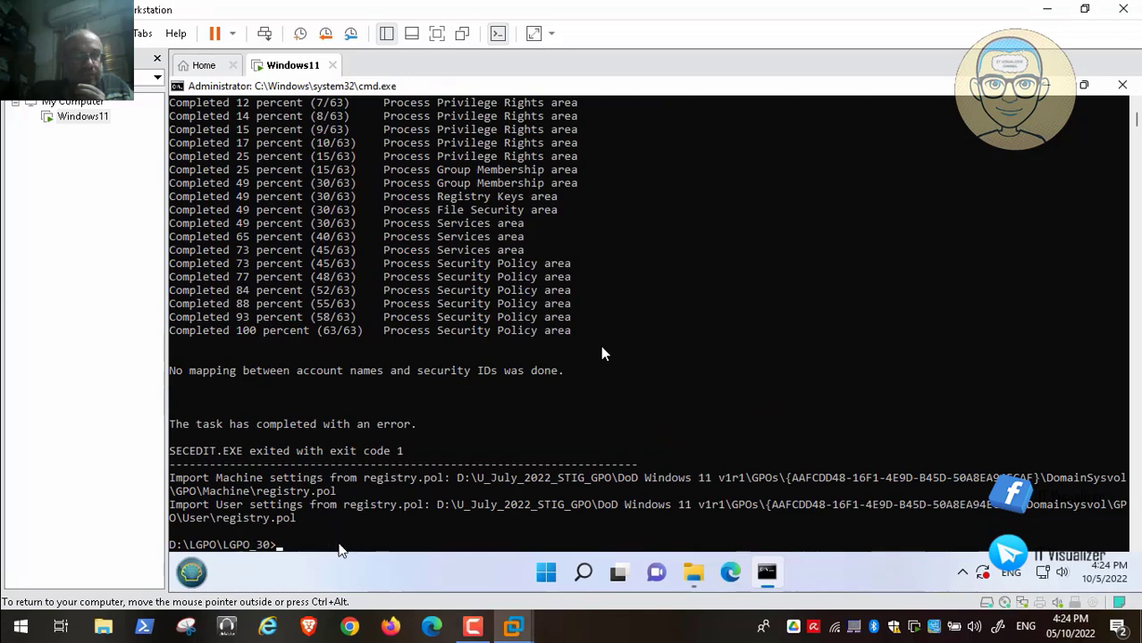
# End the command prompt session with the exit command
pyautogui.write('ex')
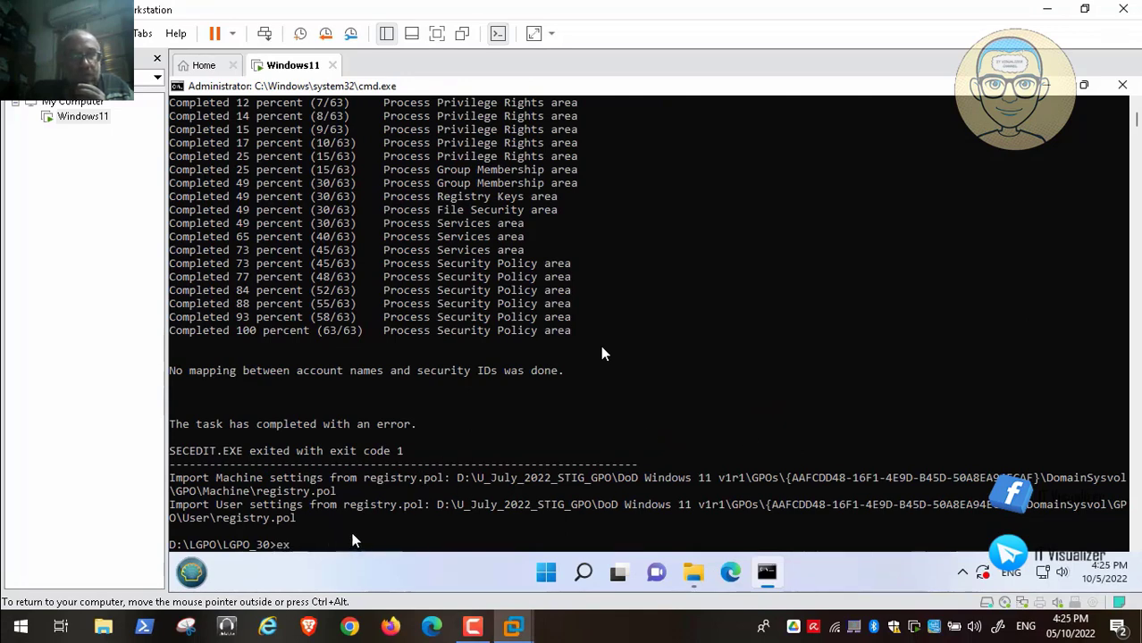
pyautogui.write('it')
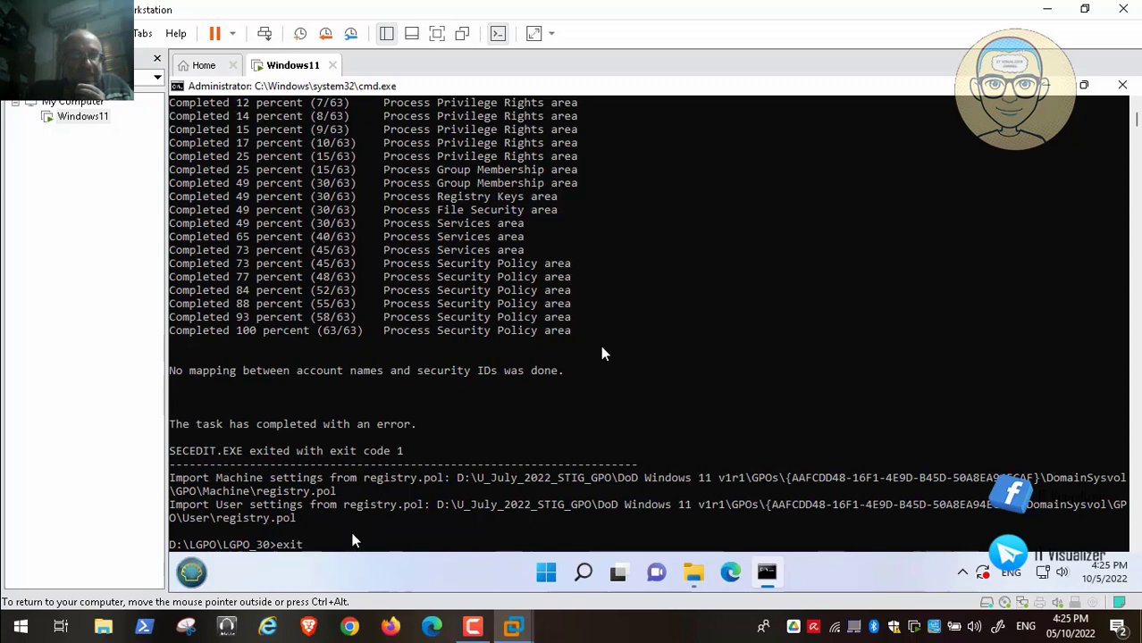
pyautogui.press('Return')
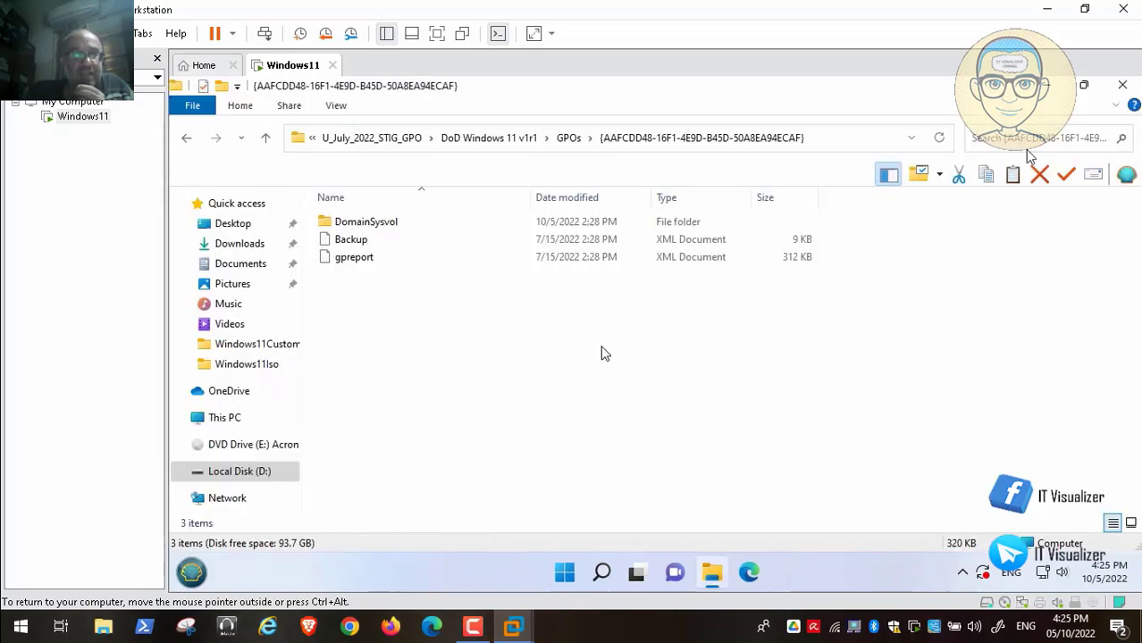
# Close the GPO folder window and launch SCAP Compliance Checker from the desktop
pyautogui.click(1122, 87)
pyautogui.doubleClick(199, 469)
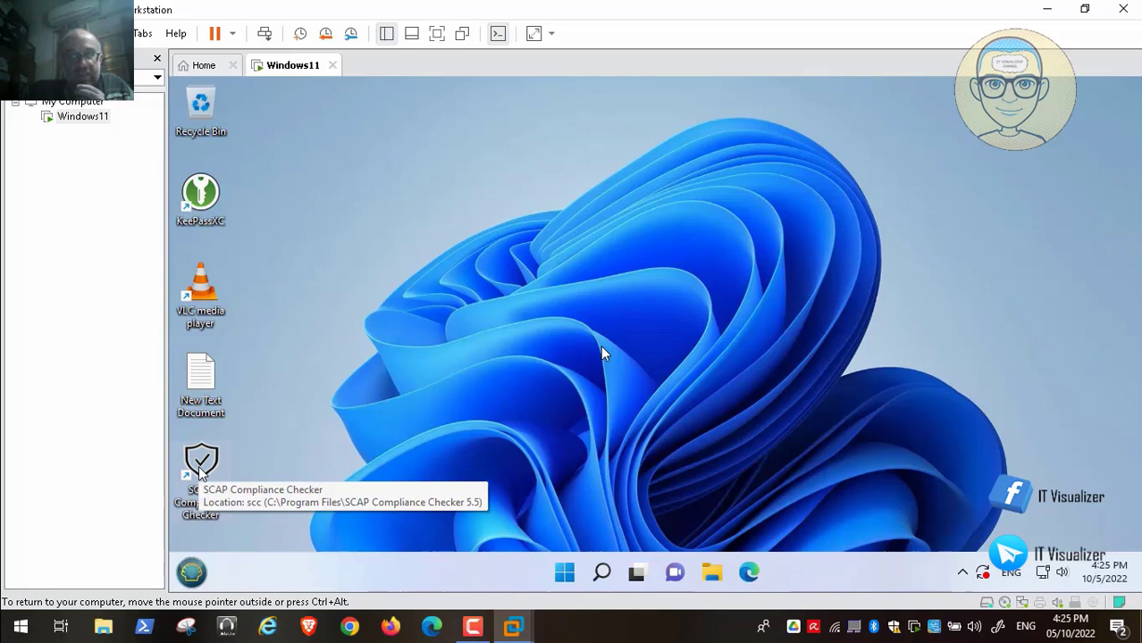
pyautogui.moveTo(868, 632)
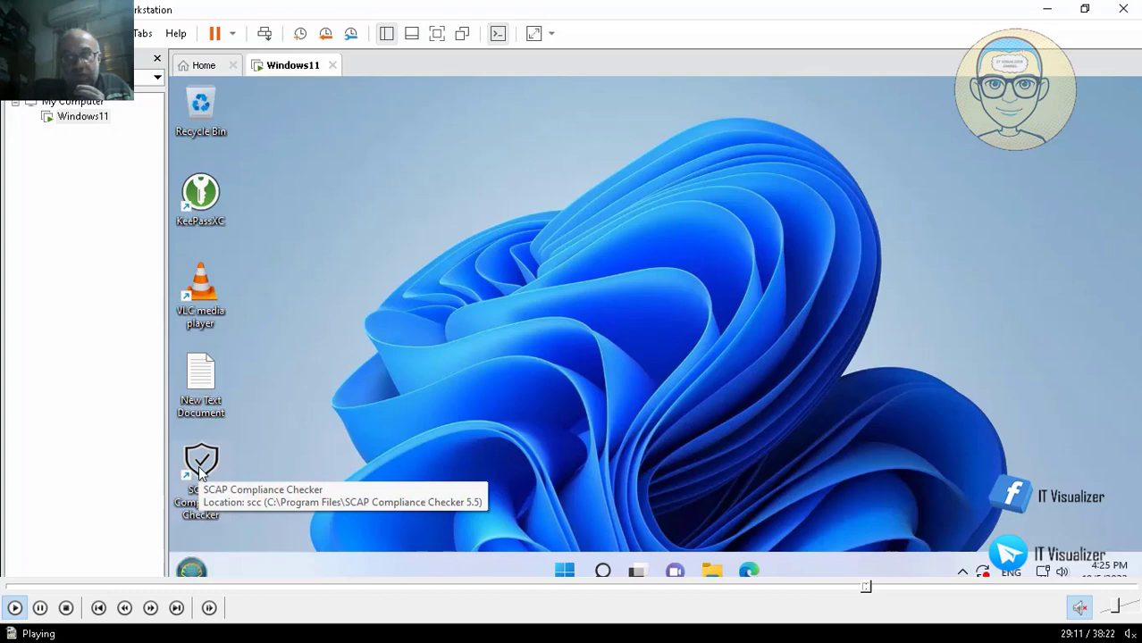
pyautogui.click(872, 586)
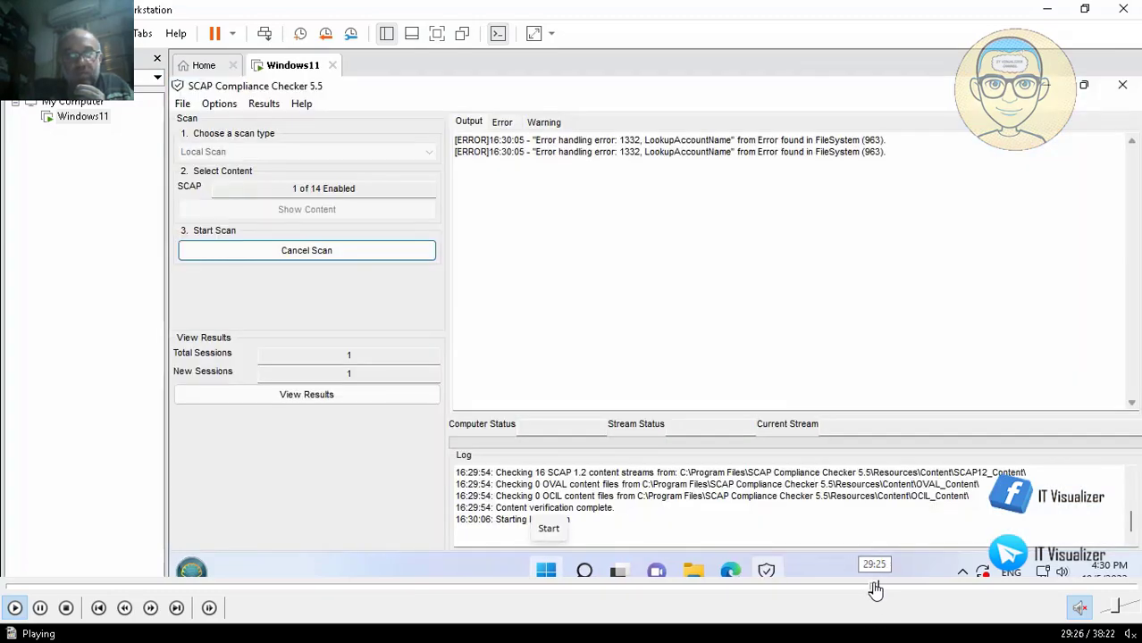
pyautogui.click(872, 586)
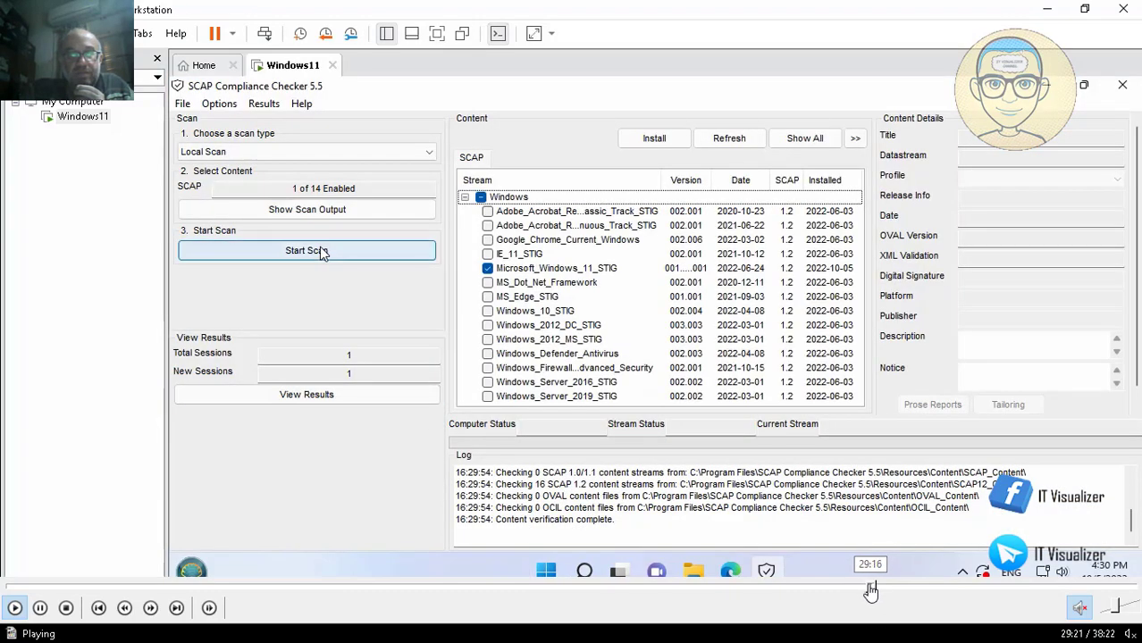
pyautogui.click(867, 586)
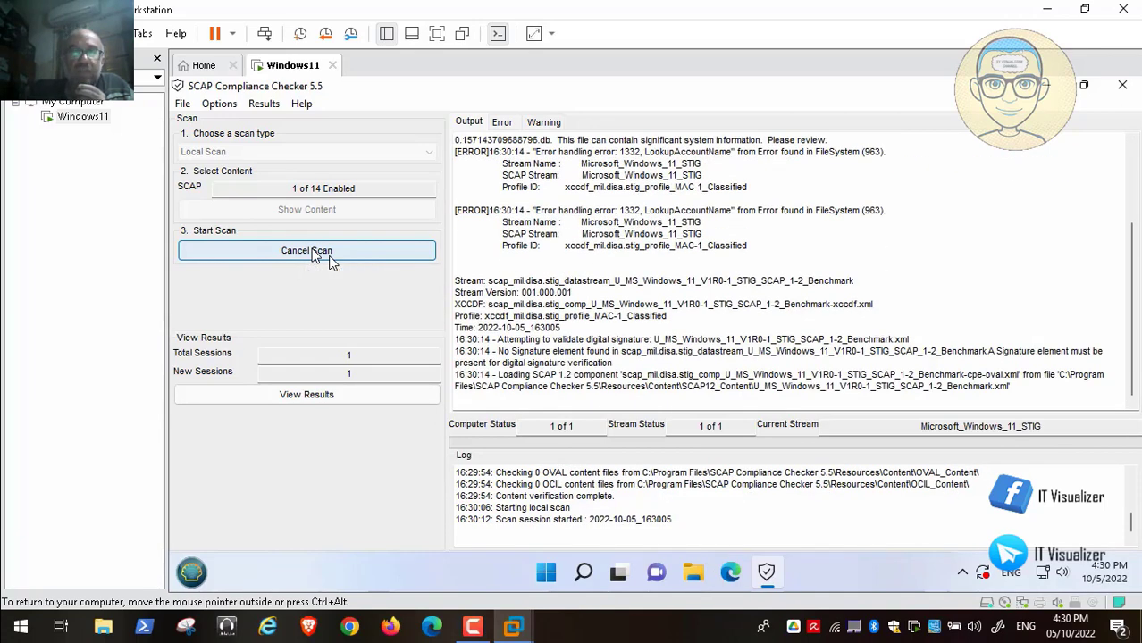
pyautogui.click(474, 629)
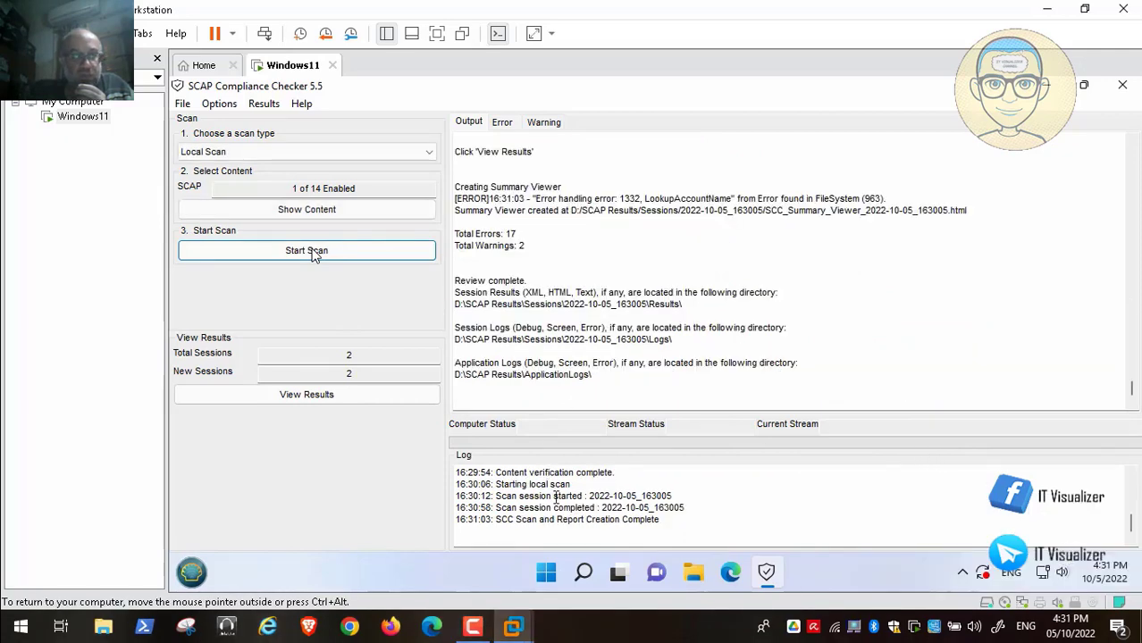
# View the results of the completed SCAP scan sessions
pyautogui.click(361, 396)
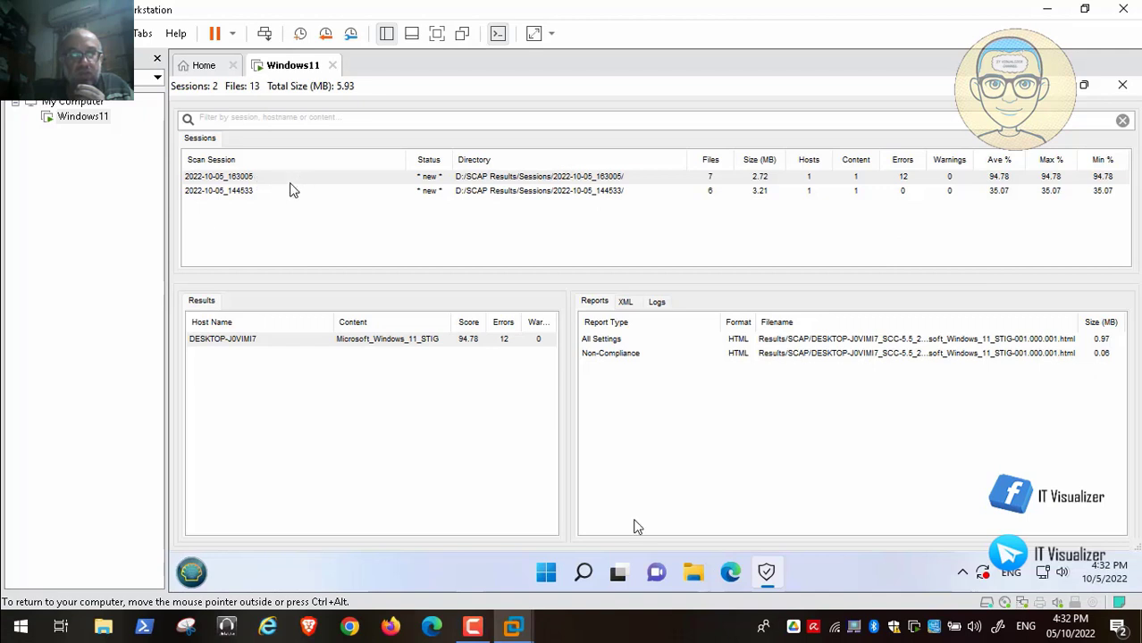
pyautogui.moveTo(885, 606)
pyautogui.click(897, 587)
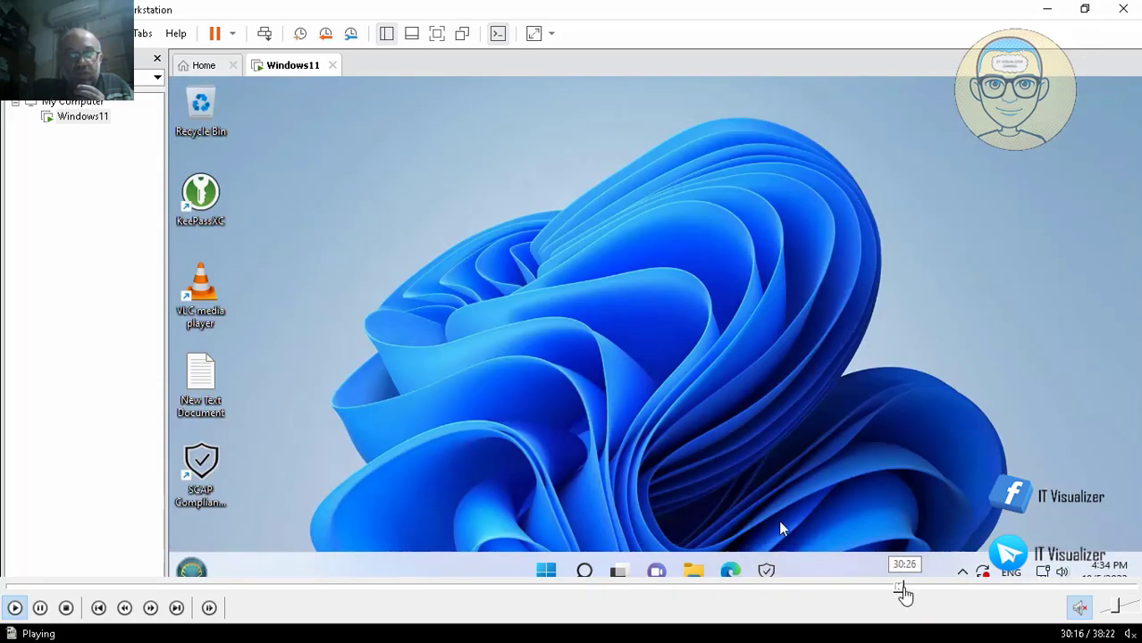
pyautogui.click(905, 589)
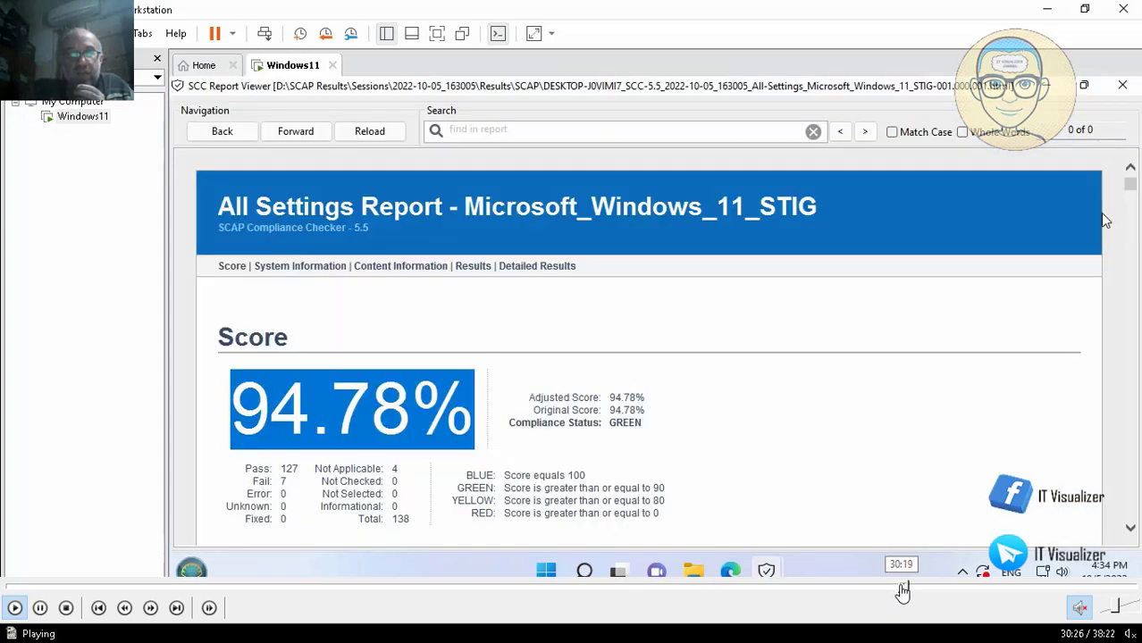
pyautogui.click(903, 589)
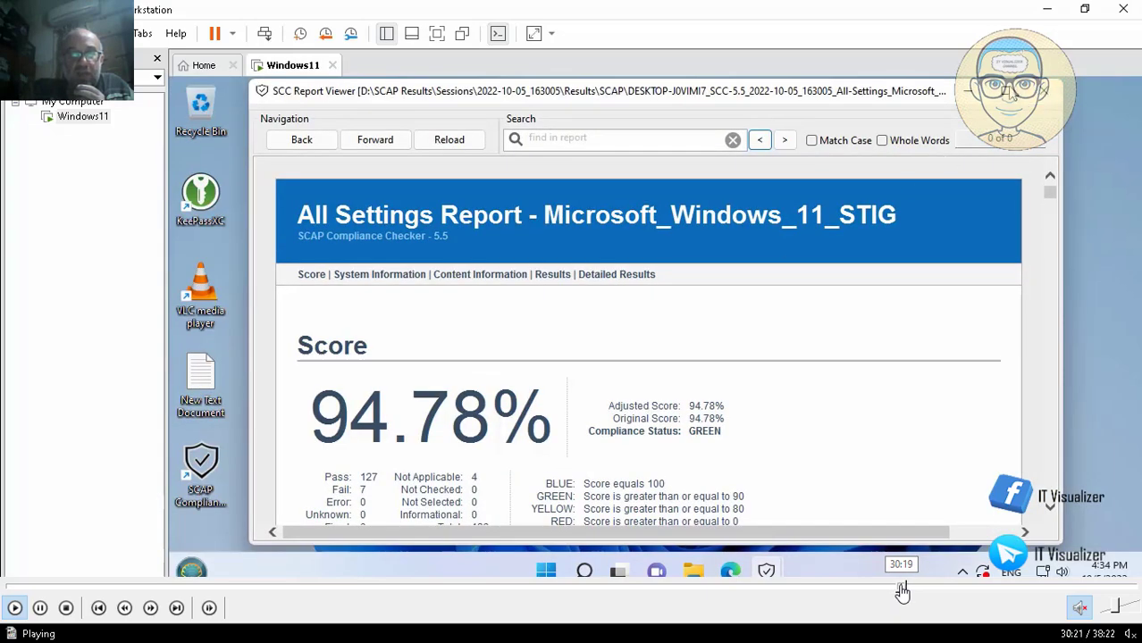
pyautogui.click(900, 589)
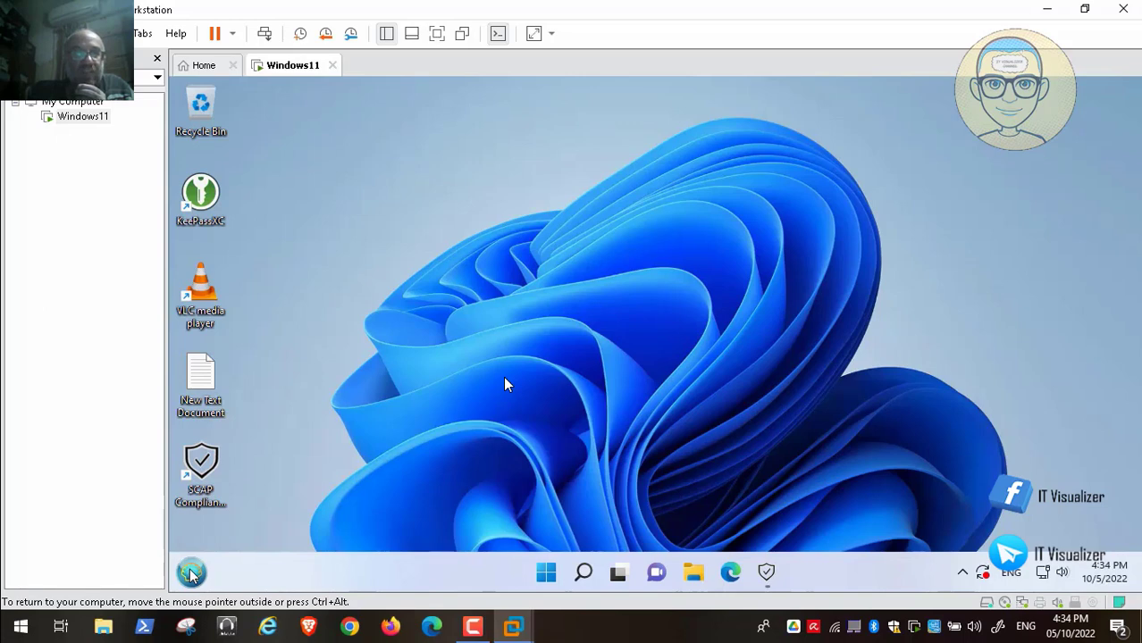
pyautogui.click(473, 626)
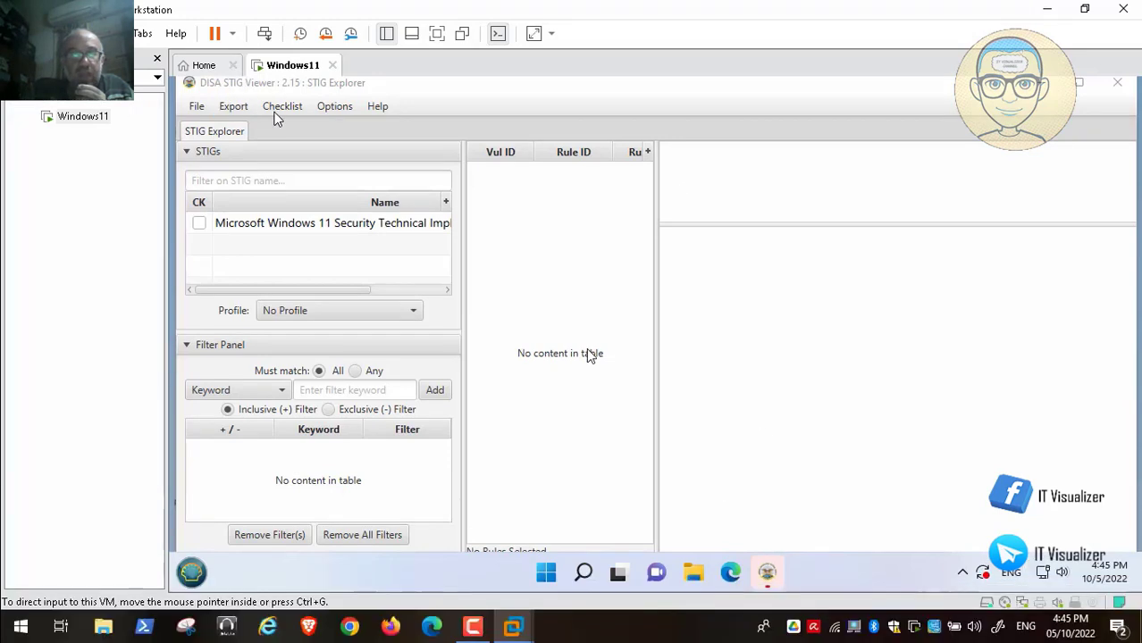
# Bring up the file selection for opening an existing checklist from a file in STIG Viewer
pyautogui.click(274, 112)
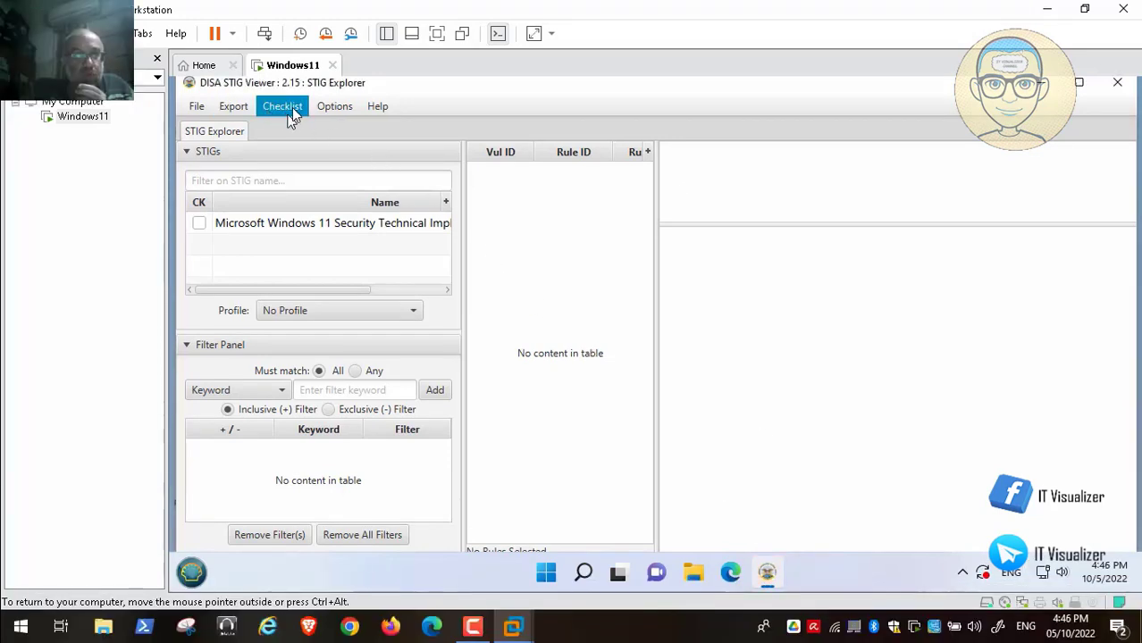
pyautogui.click(281, 108)
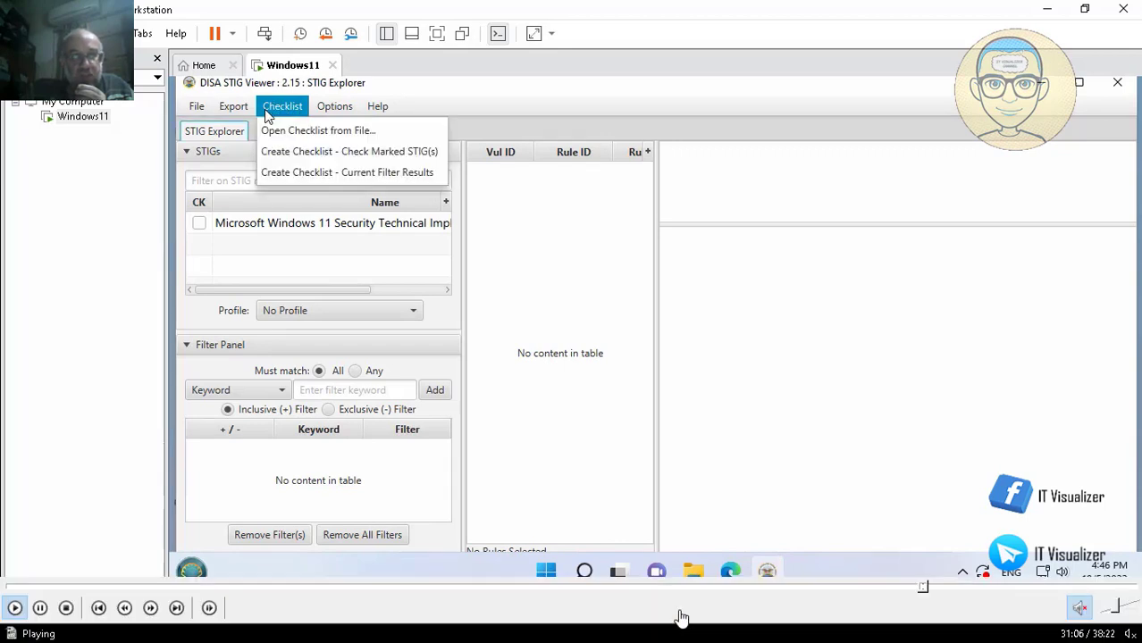
pyautogui.click(355, 132)
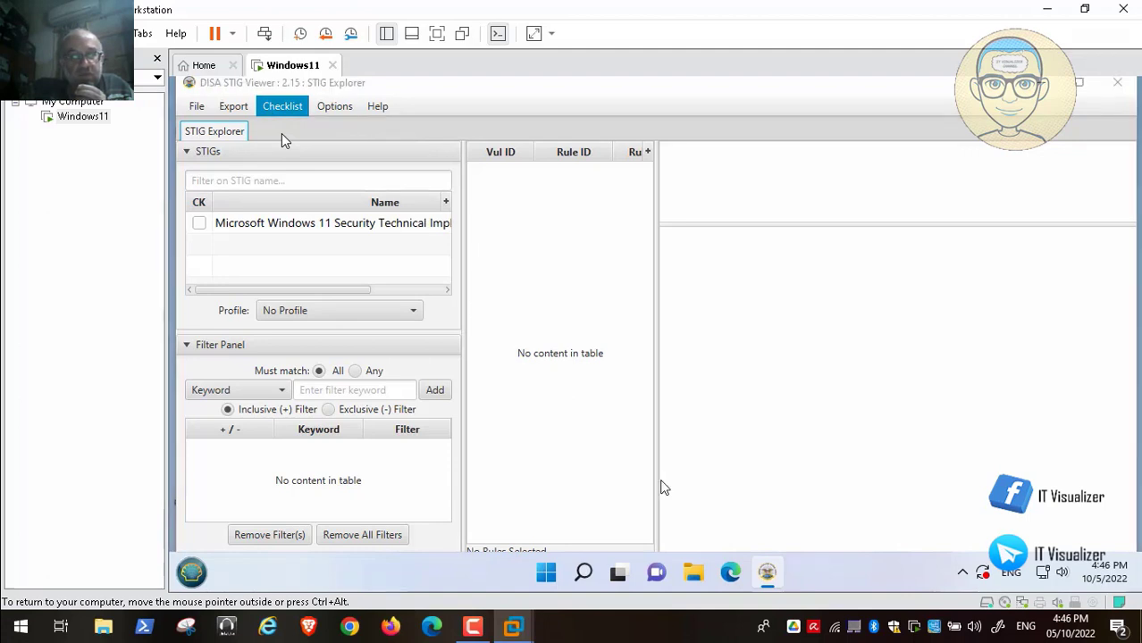
pyautogui.moveTo(858, 630)
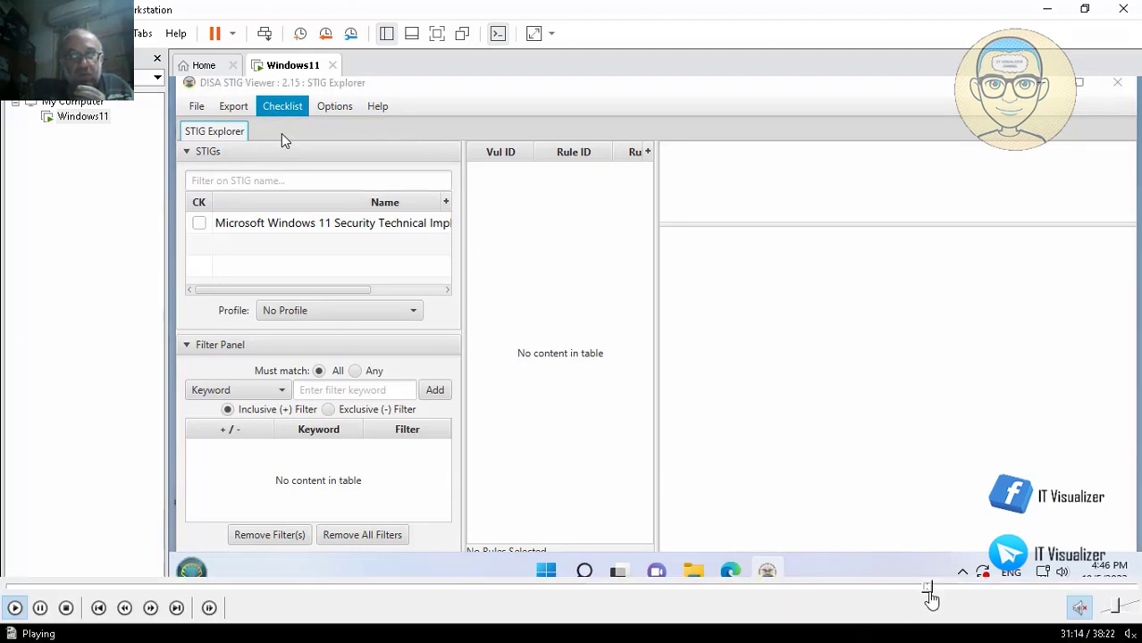
pyautogui.click(932, 589)
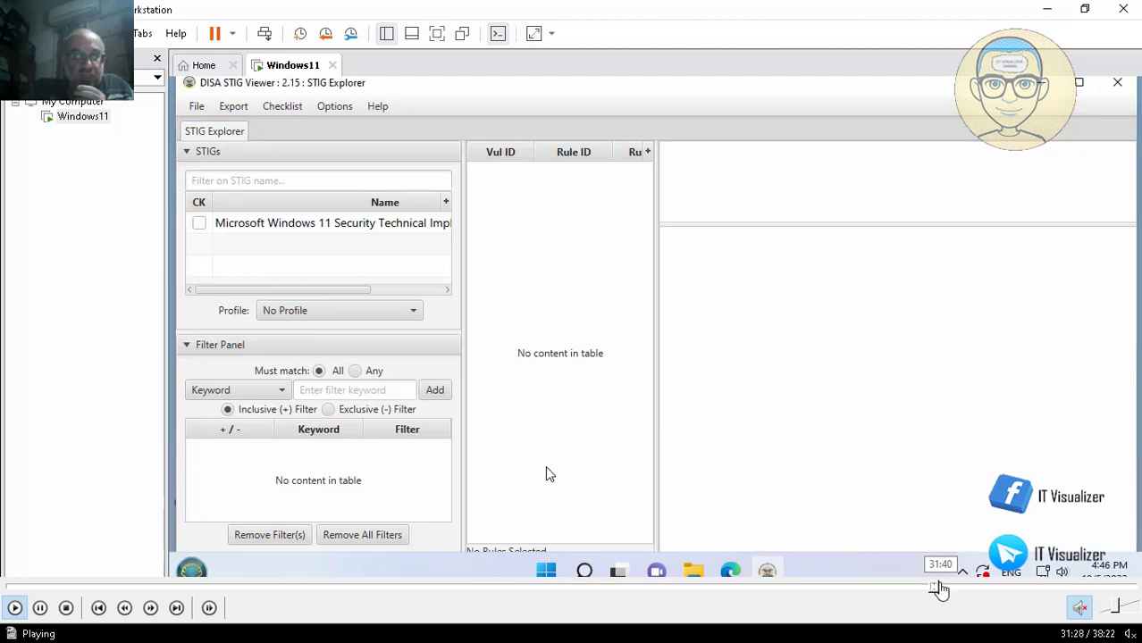
pyautogui.click(943, 589)
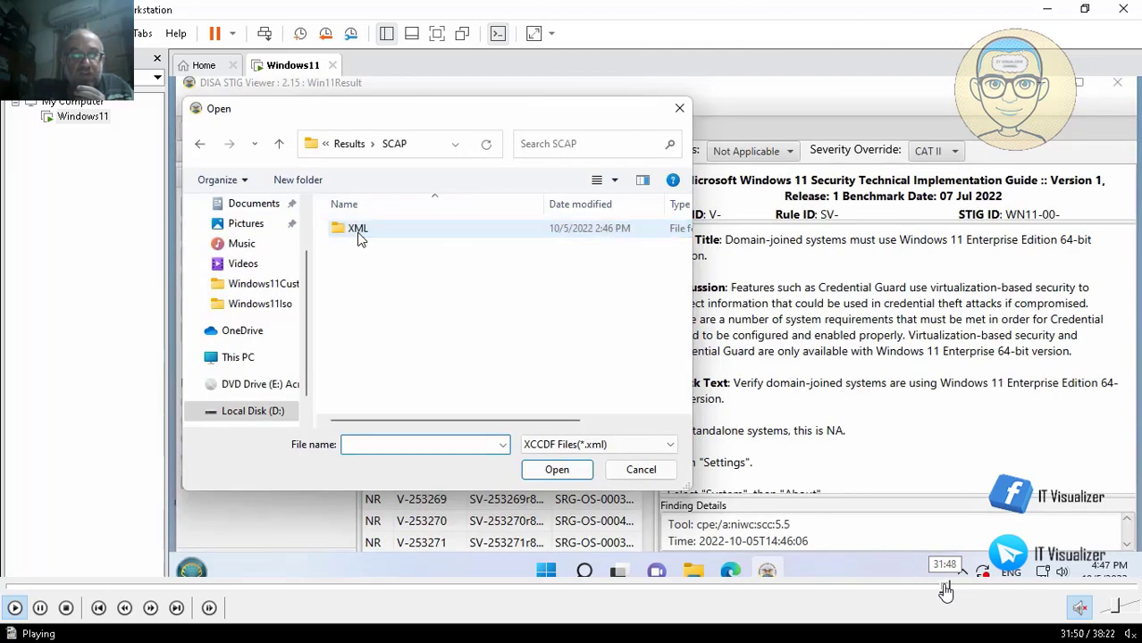
pyautogui.click(936, 590)
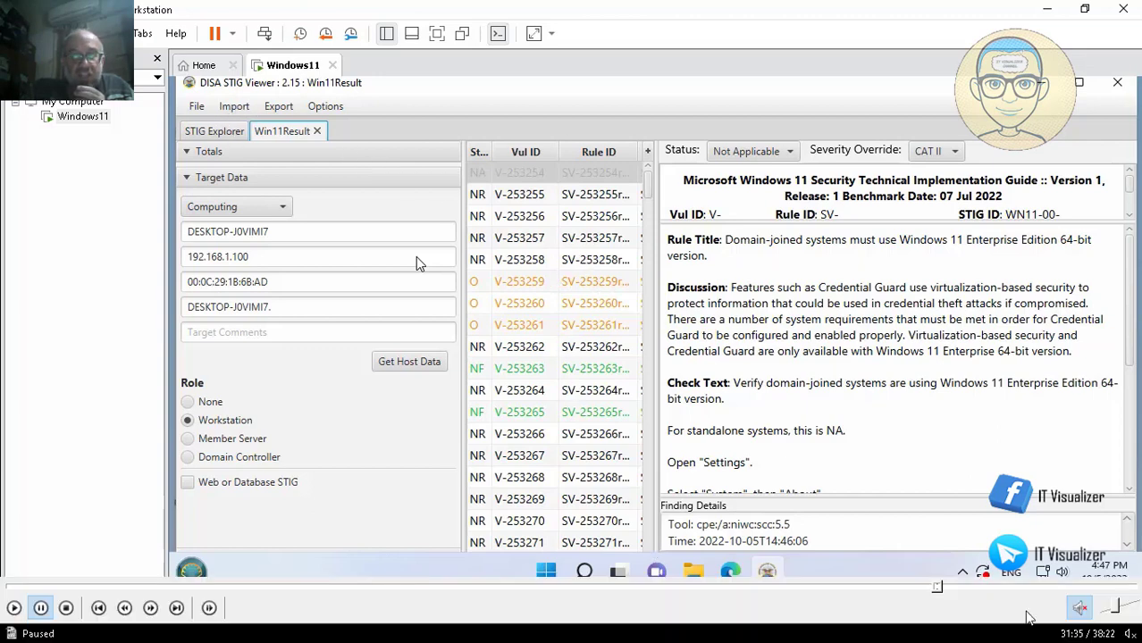
pyautogui.click(1036, 589)
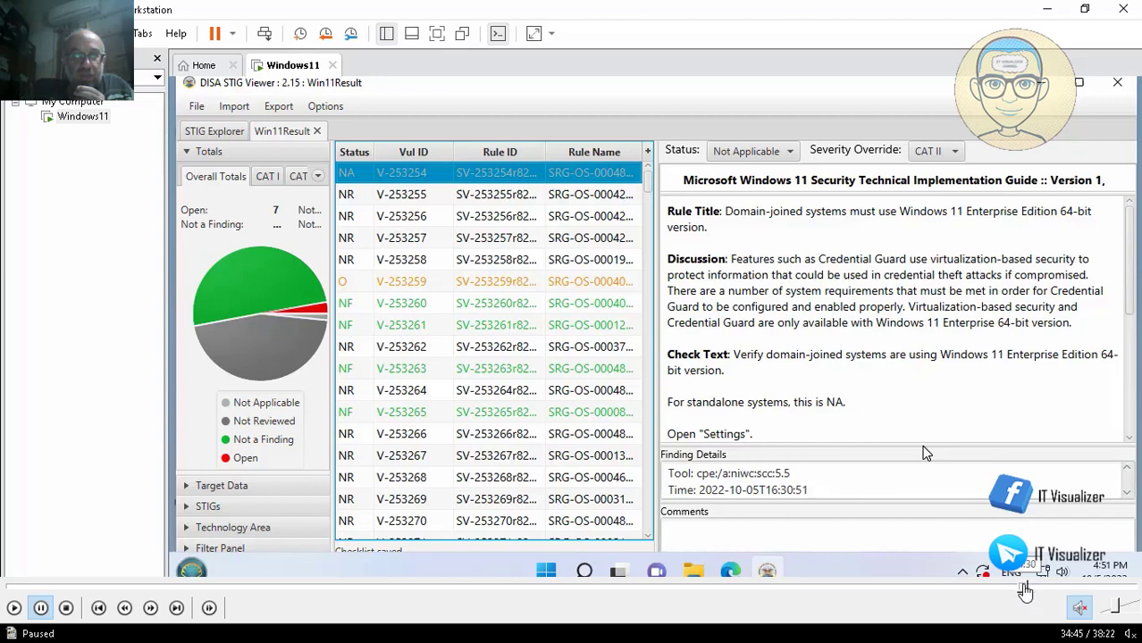
pyautogui.click(1023, 589)
pyautogui.click(1017, 589)
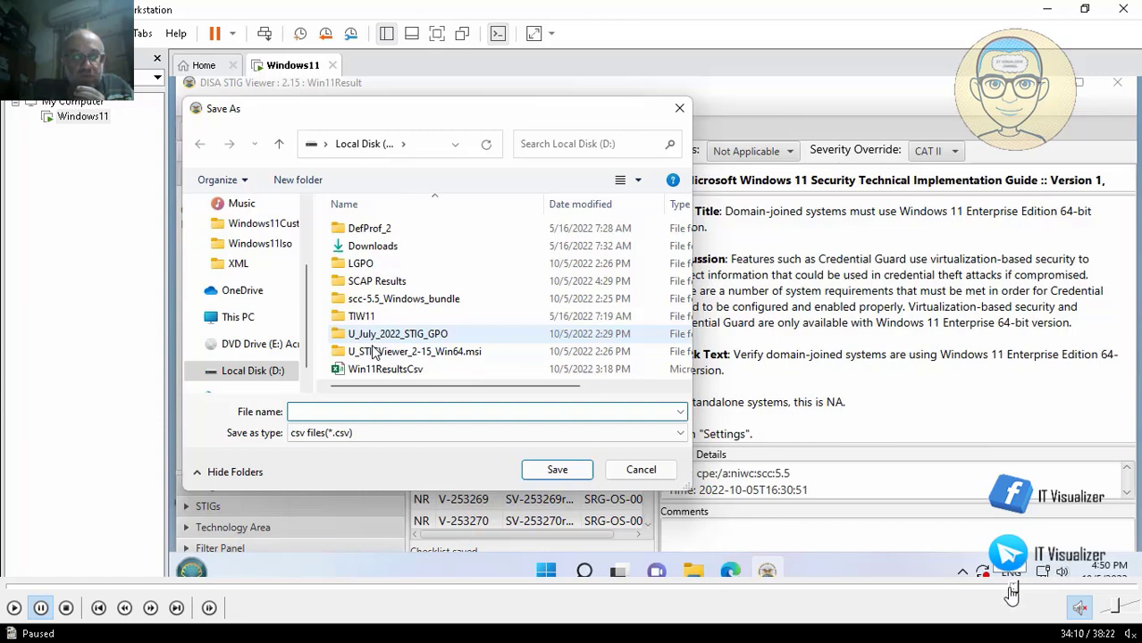
pyautogui.click(1011, 591)
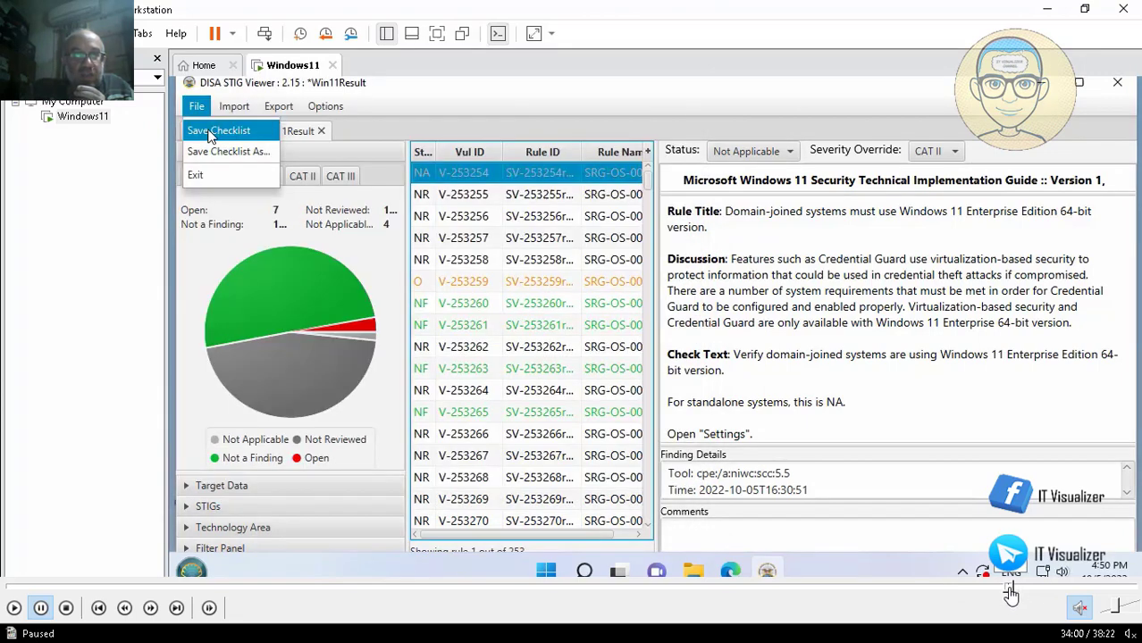
pyautogui.click(996, 592)
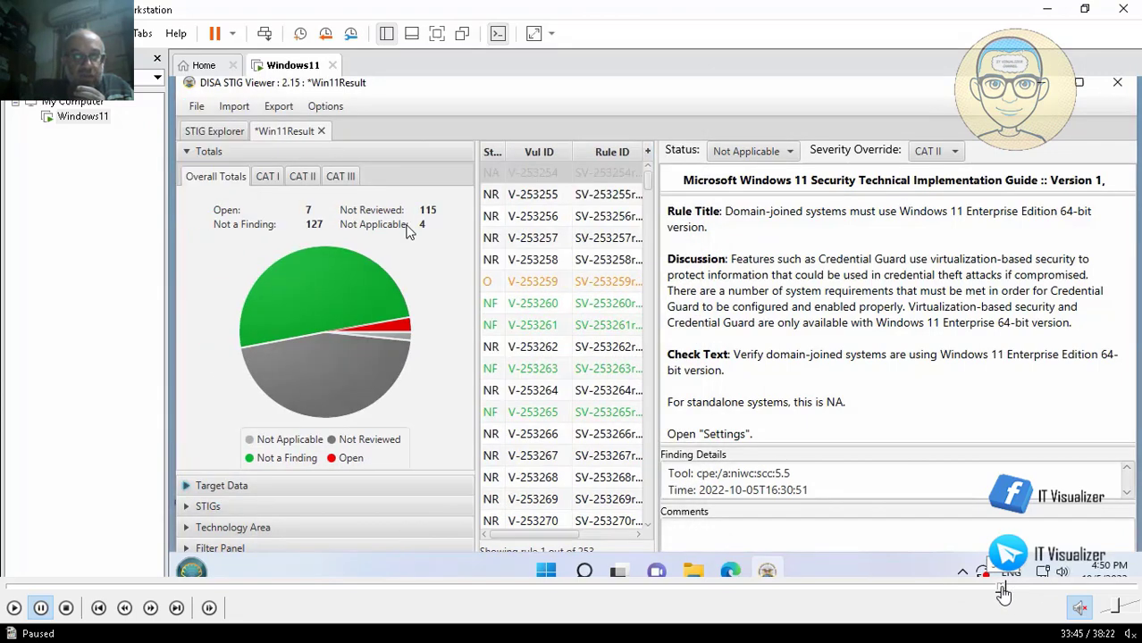
pyautogui.click(992, 592)
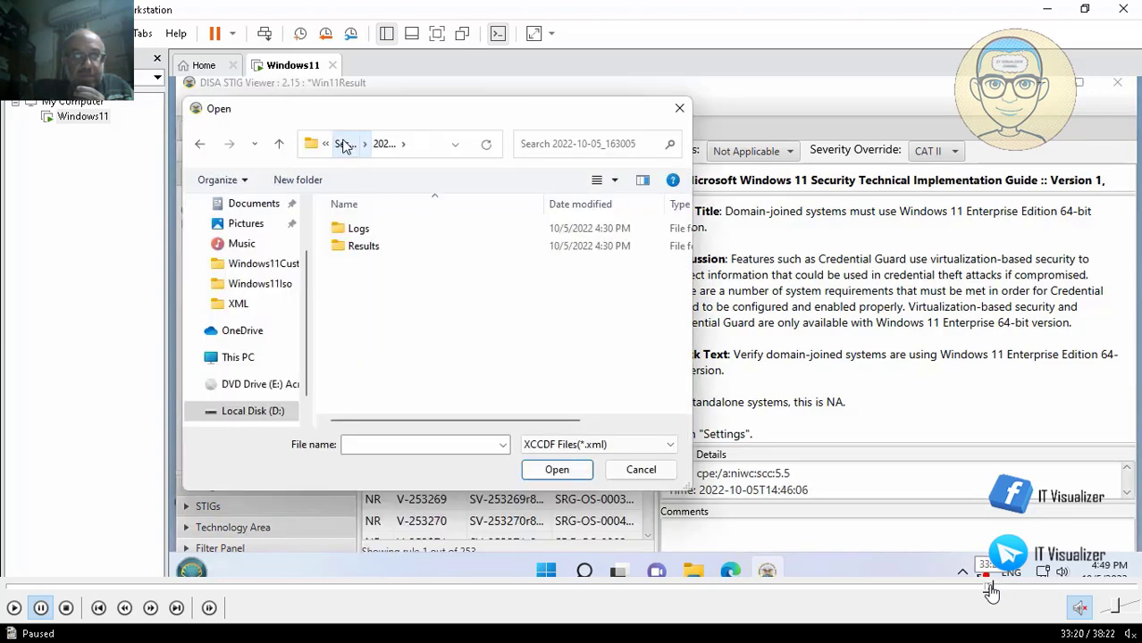
pyautogui.click(983, 592)
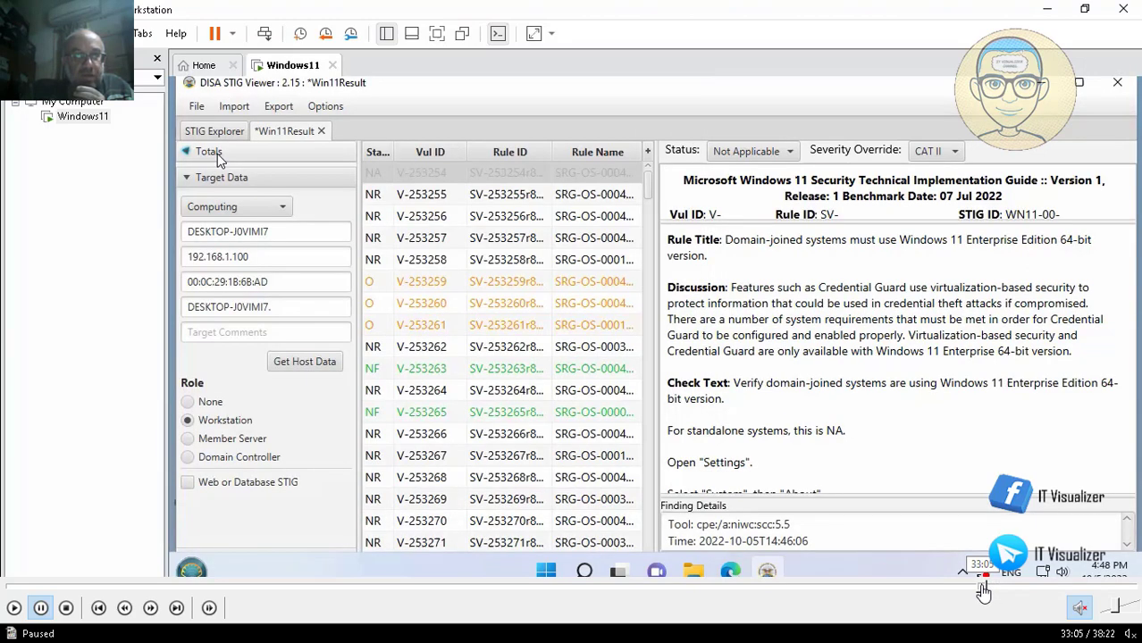
pyautogui.click(15, 609)
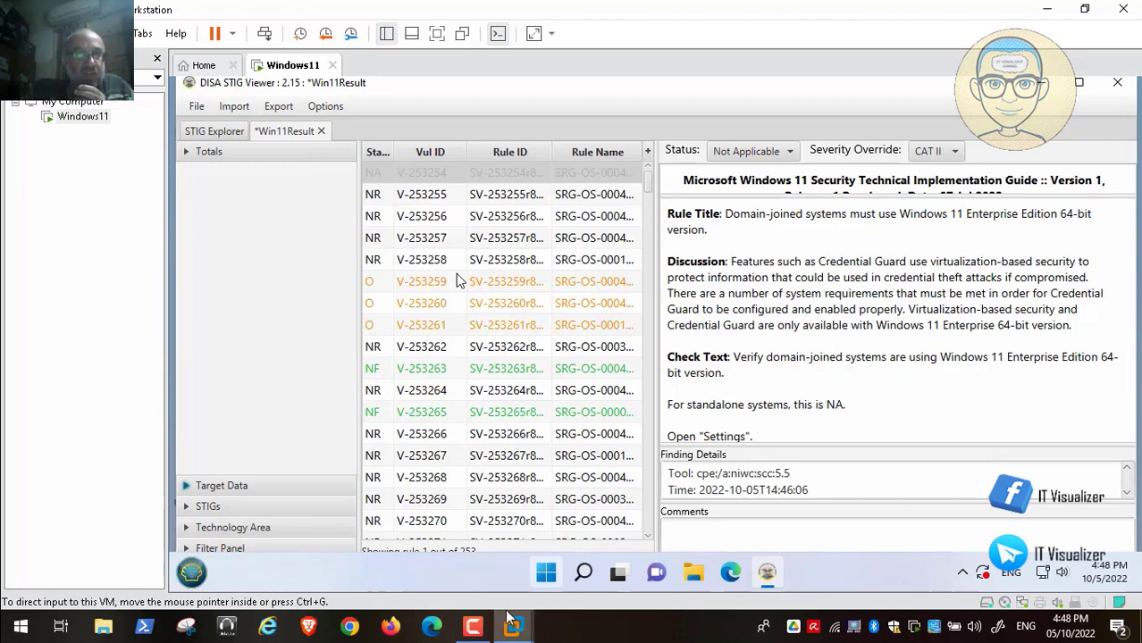
pyautogui.click(475, 627)
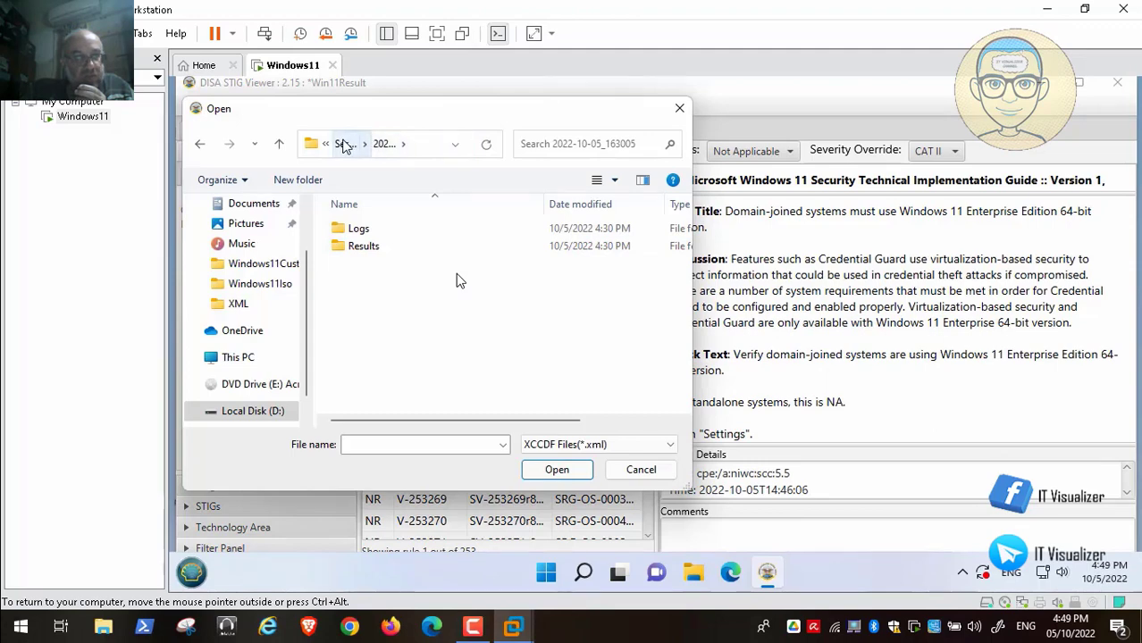
# Import the XCCDF results XML from the 2022-10-05_163005 session's Results, SCAP, XML folder into the Win11Result checklist
pyautogui.click(344, 143)
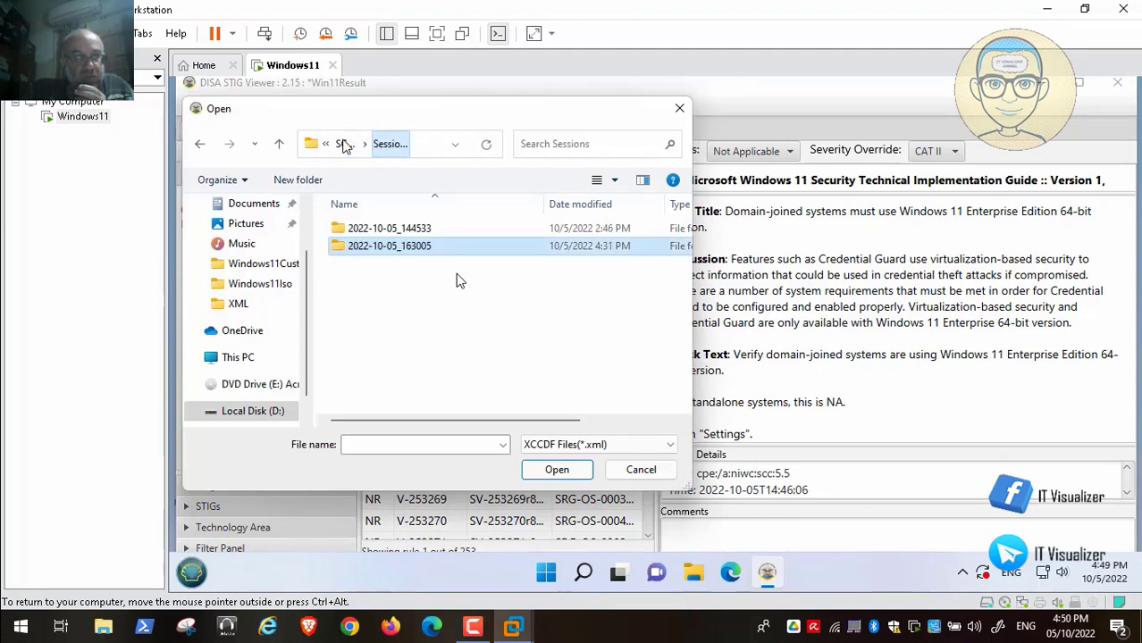
pyautogui.doubleClick(410, 247)
pyautogui.click(374, 248)
pyautogui.doubleClick(374, 249)
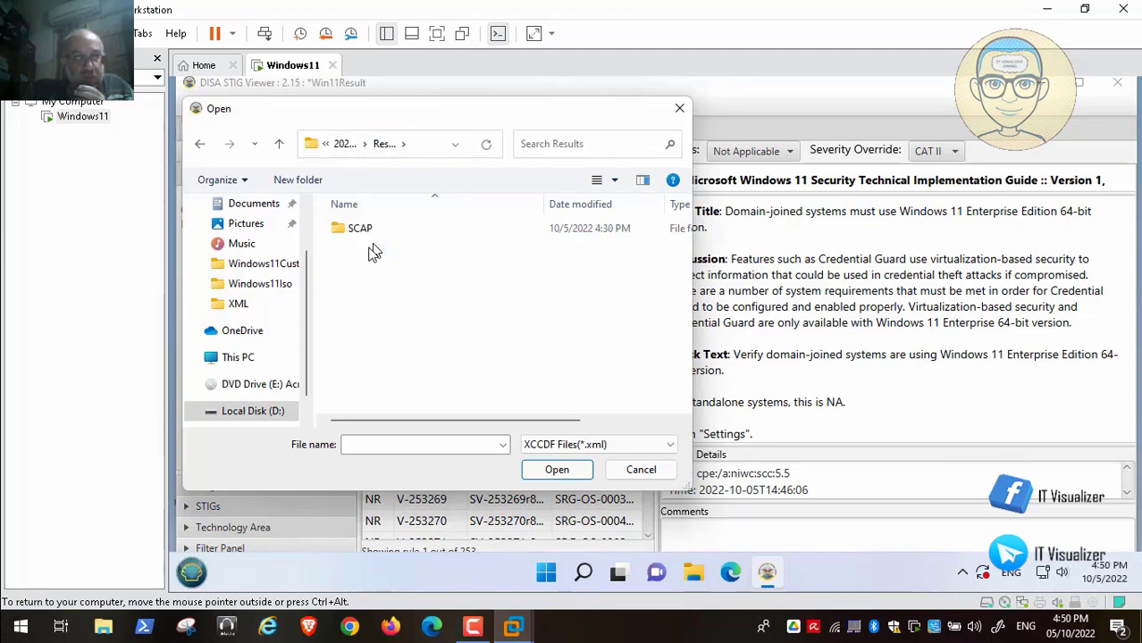
pyautogui.doubleClick(371, 230)
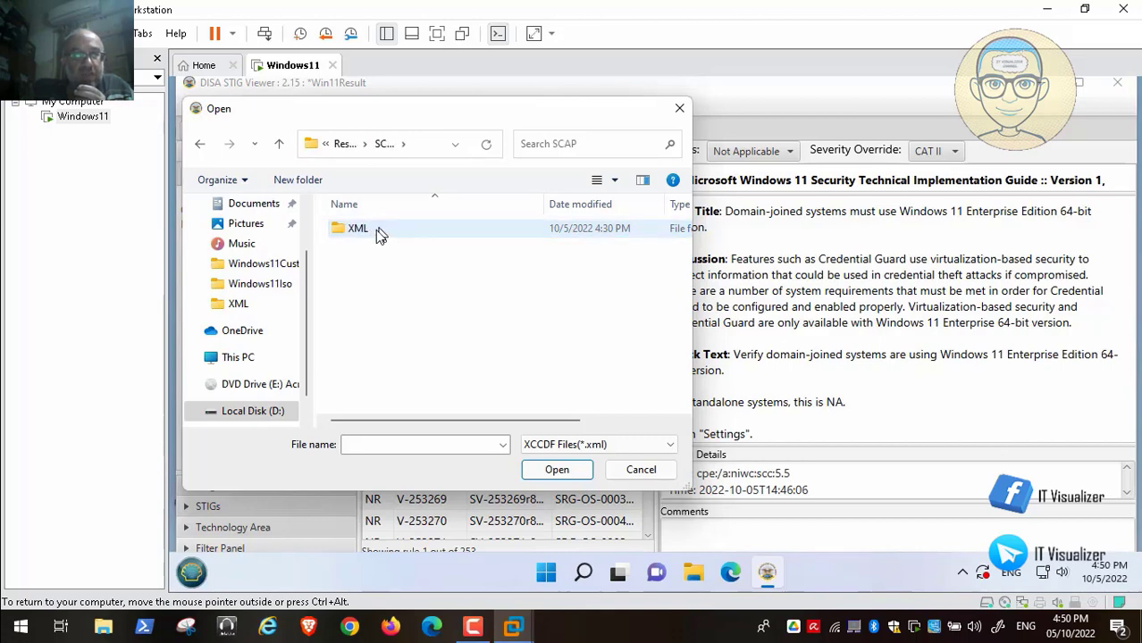
pyautogui.doubleClick(376, 230)
pyautogui.click(427, 281)
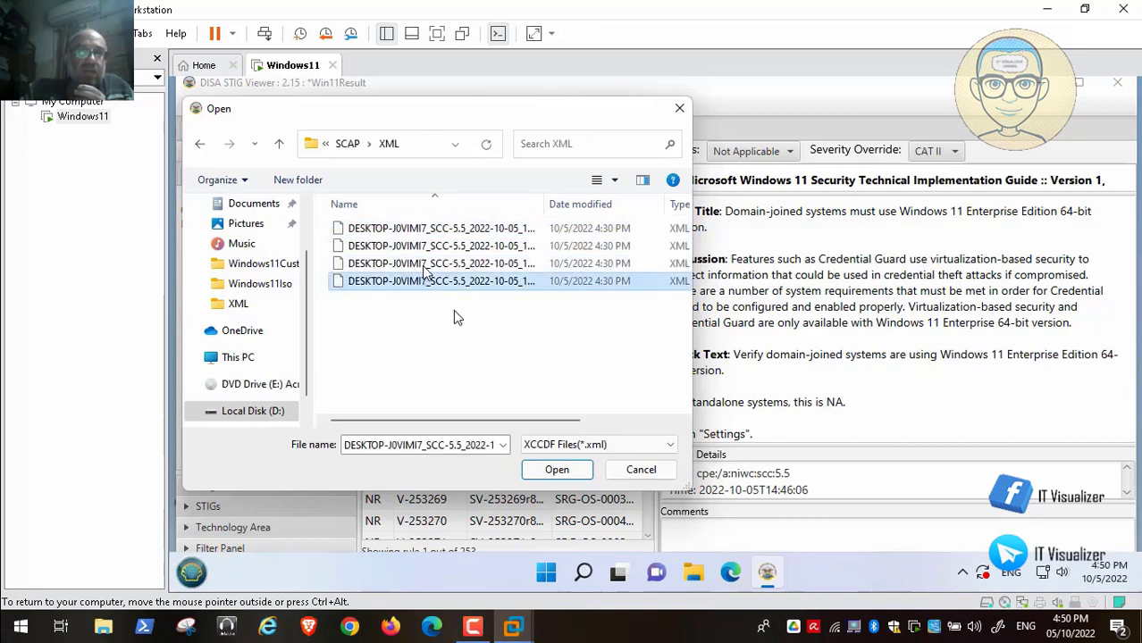
pyautogui.moveTo(540, 204); pyautogui.dragTo(672, 204)
pyautogui.moveTo(502, 422); pyautogui.dragTo(649, 422)
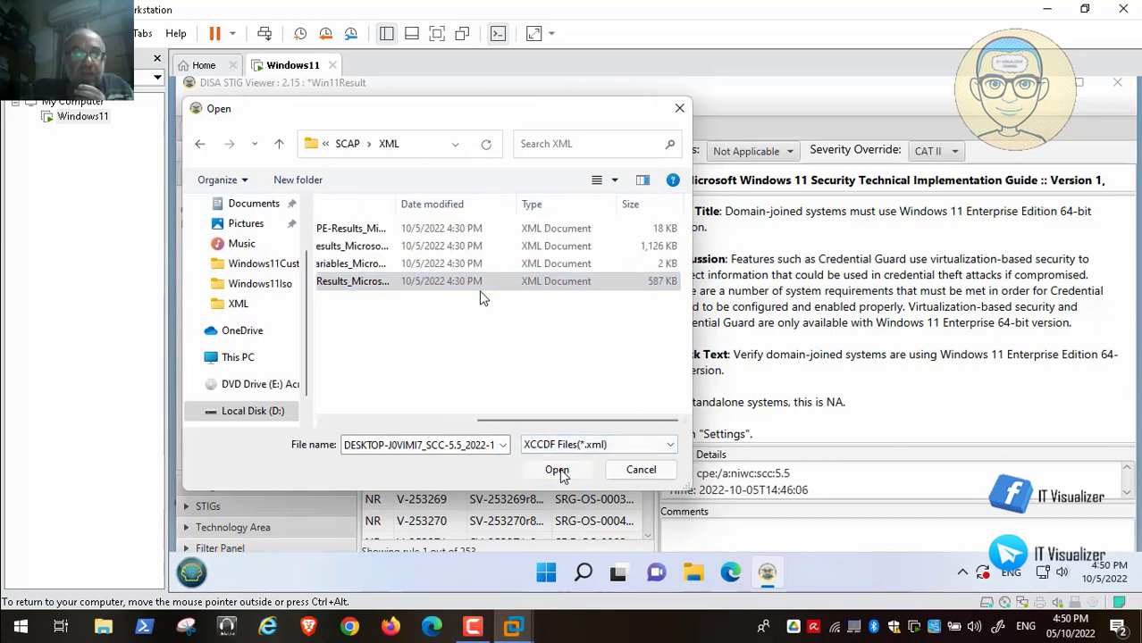
pyautogui.click(575, 467)
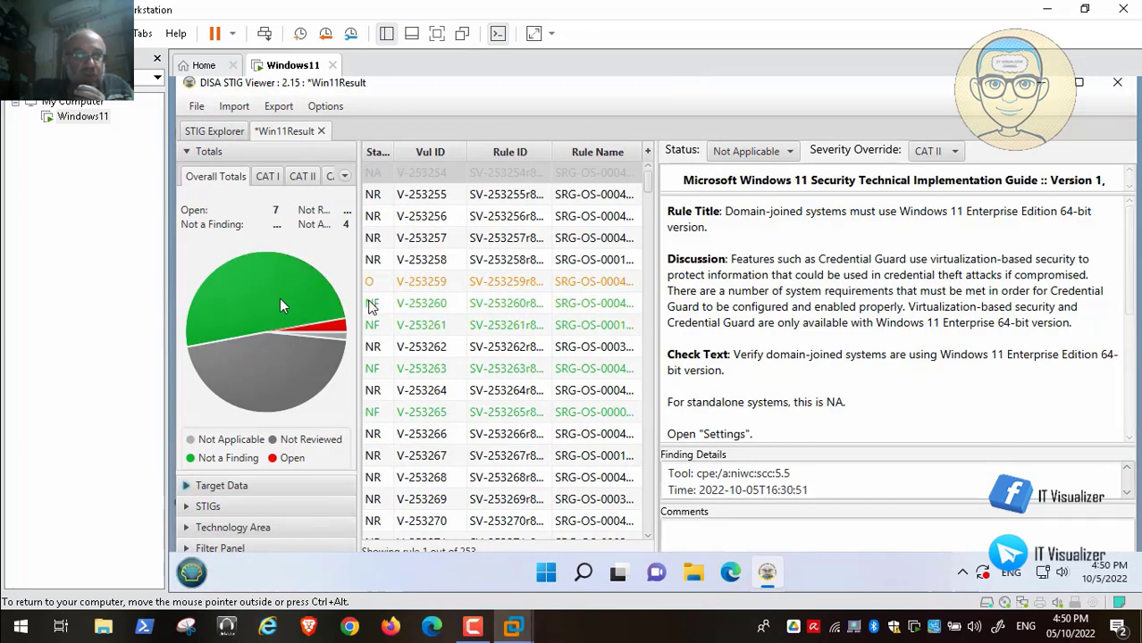
# Widen the Totals area beside the rule list and save the updated Win11Result checklist
pyautogui.moveTo(402, 304); pyautogui.dragTo(478, 299)
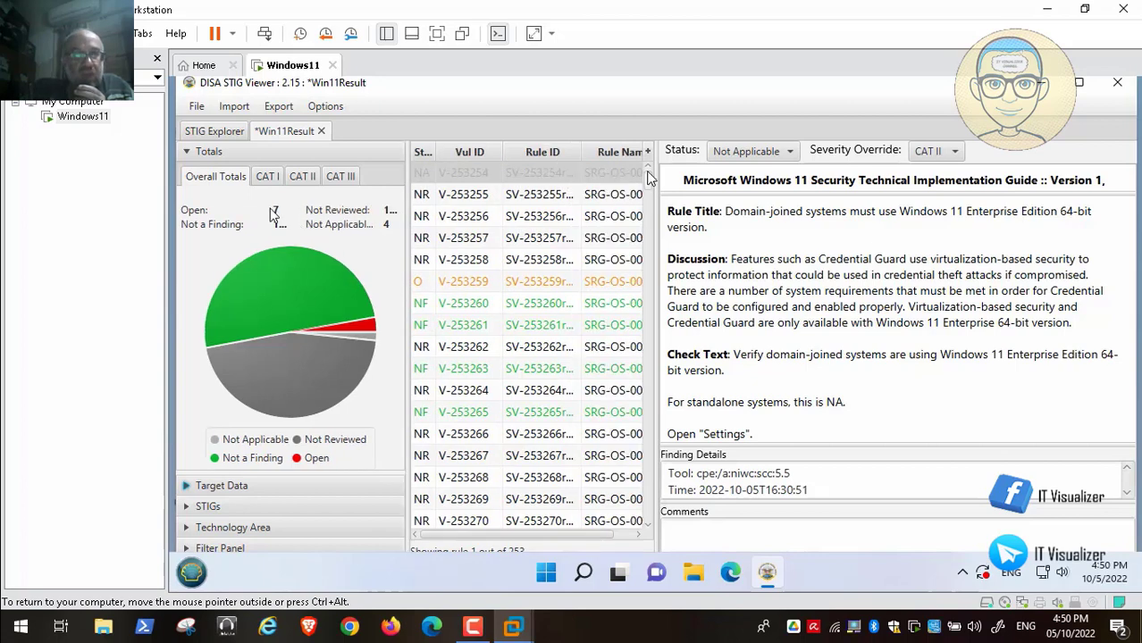
pyautogui.moveTo(648, 177)
pyautogui.mouseDown()
pyautogui.moveTo(655, 531)
pyautogui.moveTo(651, 157)
pyautogui.mouseUp()
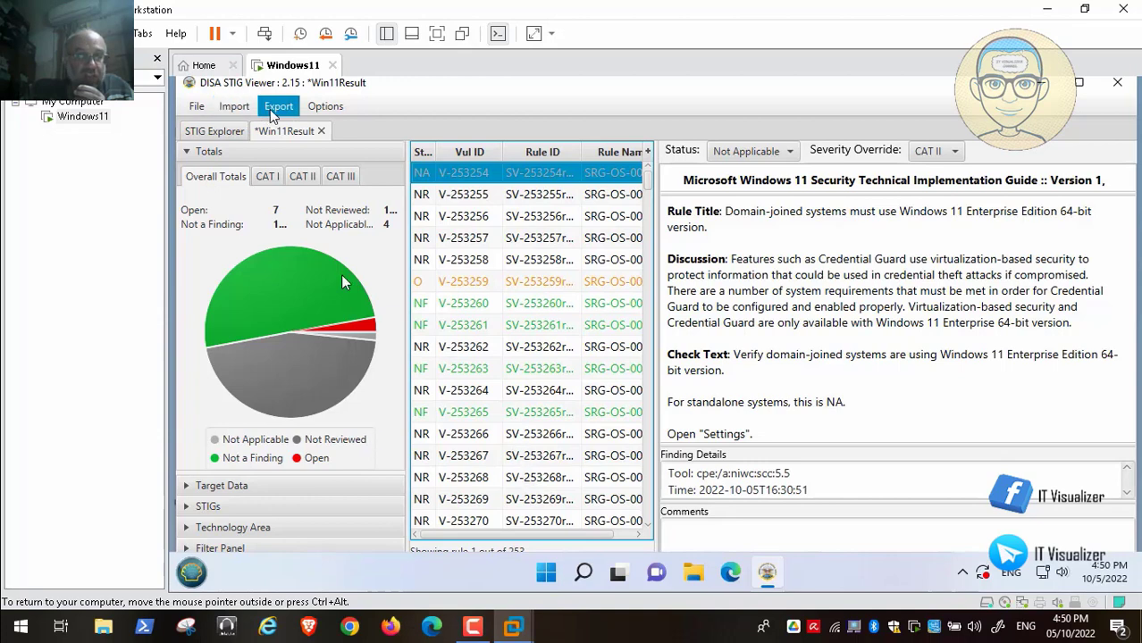
pyautogui.click(195, 107)
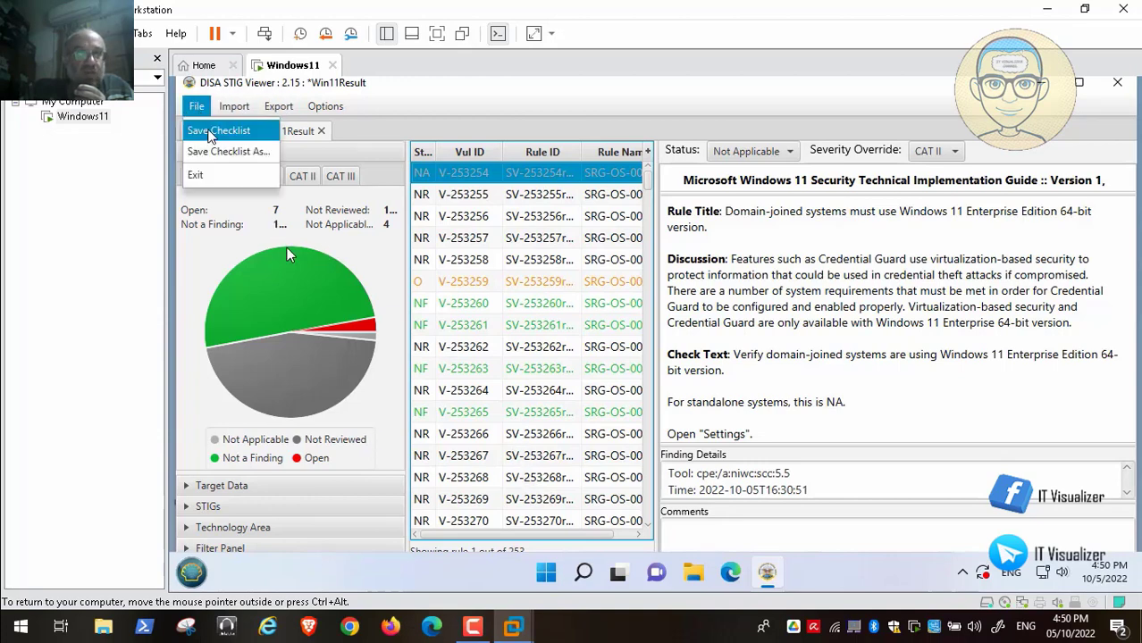
pyautogui.click(215, 130)
# Export the checklist data with all fields selected to Win11ResultsCsv.csv on Local Disk (D:), replacing the existing file
pyautogui.click(275, 106)
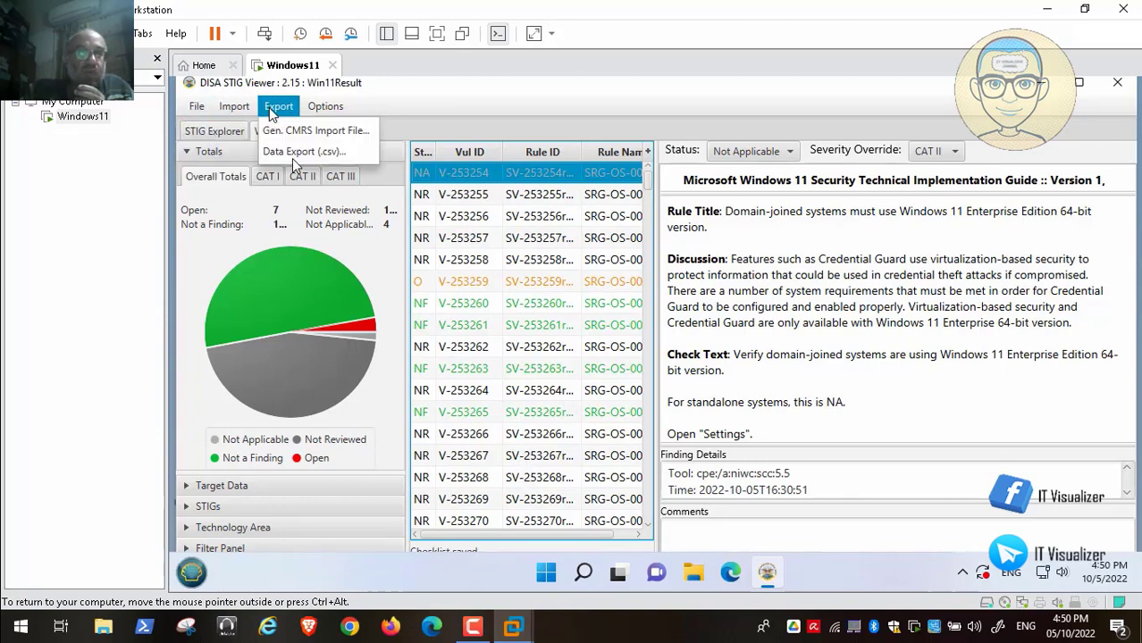
pyautogui.click(300, 153)
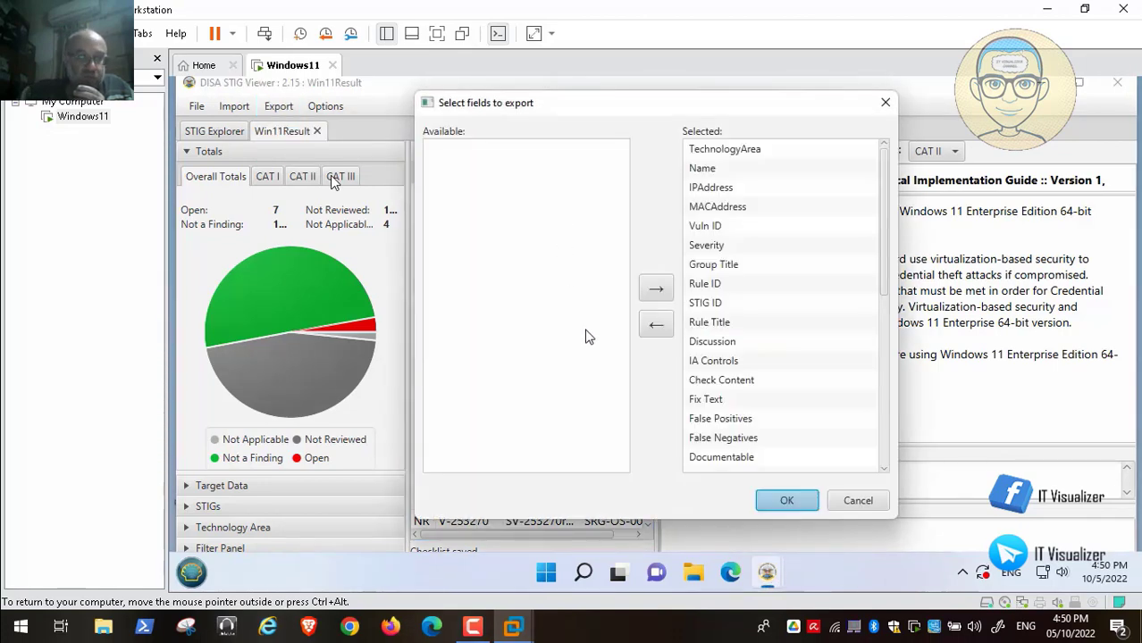
pyautogui.click(786, 501)
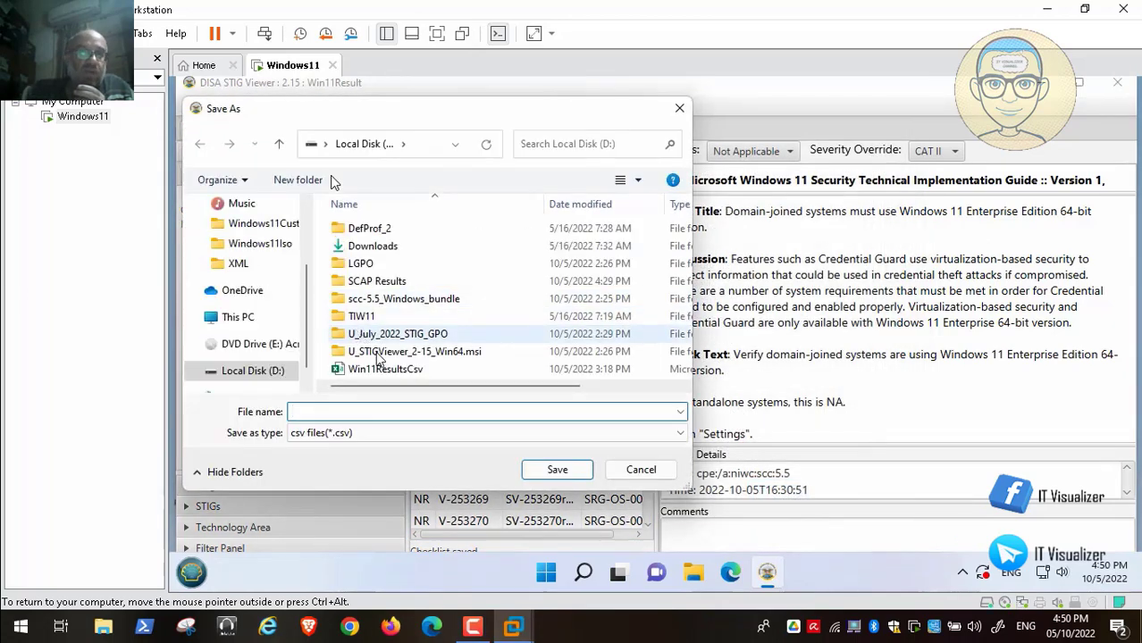
pyautogui.click(386, 370)
pyautogui.click(557, 470)
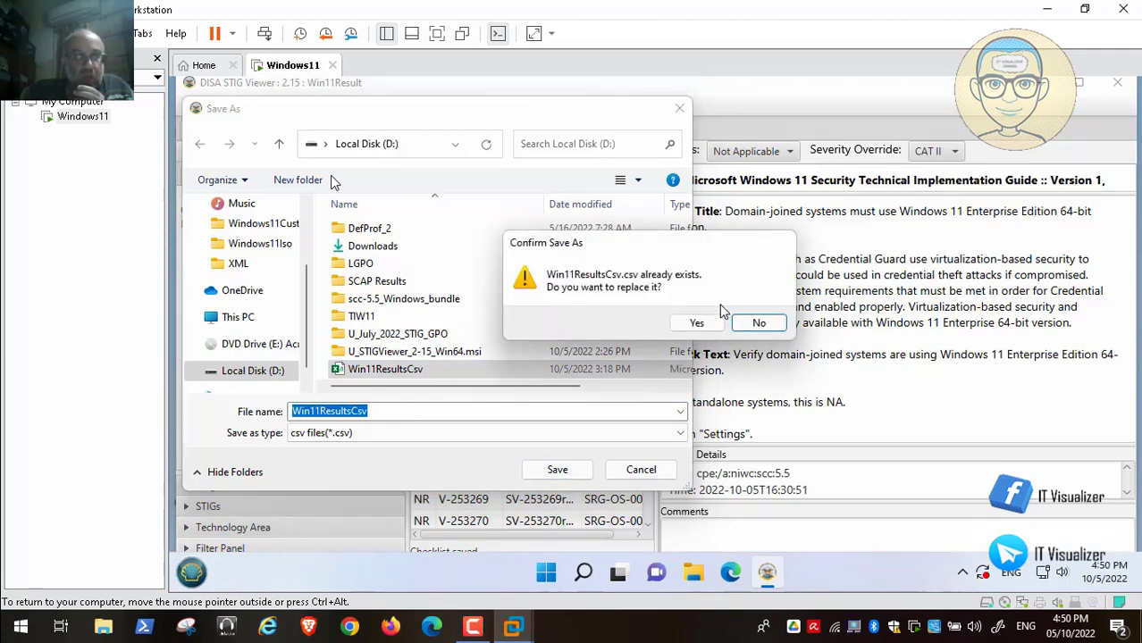
pyautogui.click(706, 324)
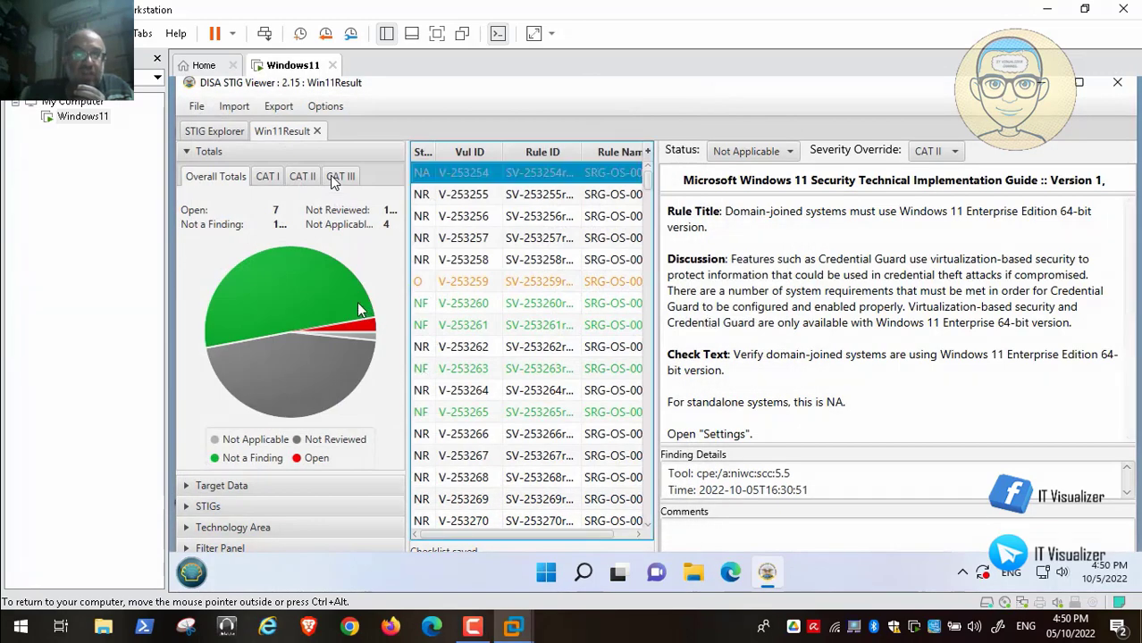
pyautogui.moveTo(409, 286); pyautogui.dragTo(521, 285)
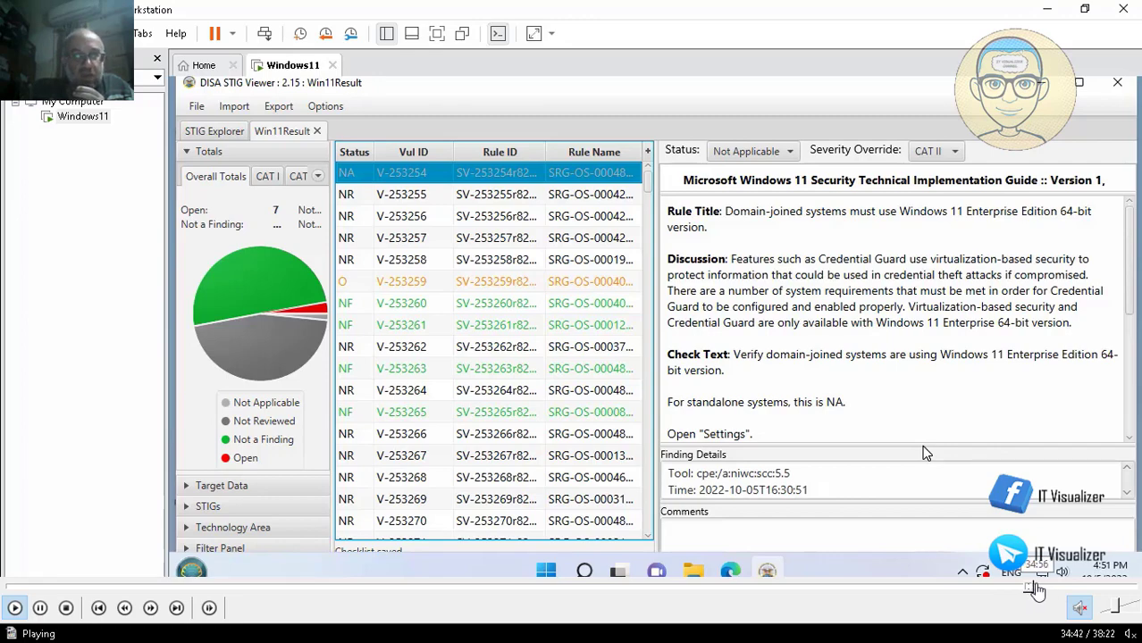
pyautogui.click(1044, 588)
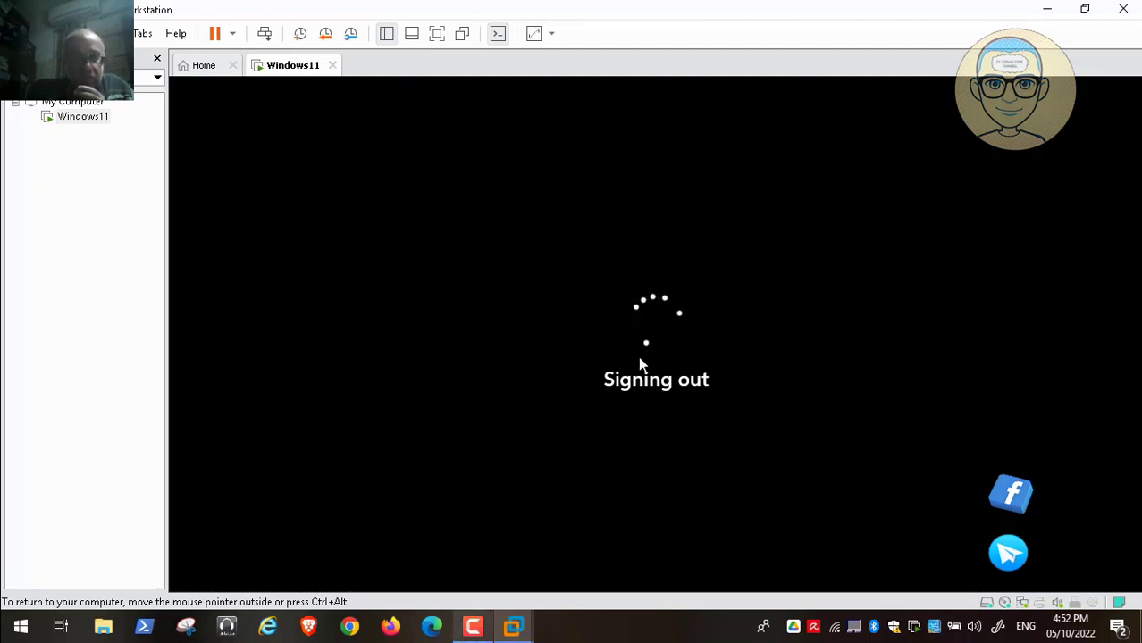
pyautogui.click(473, 627)
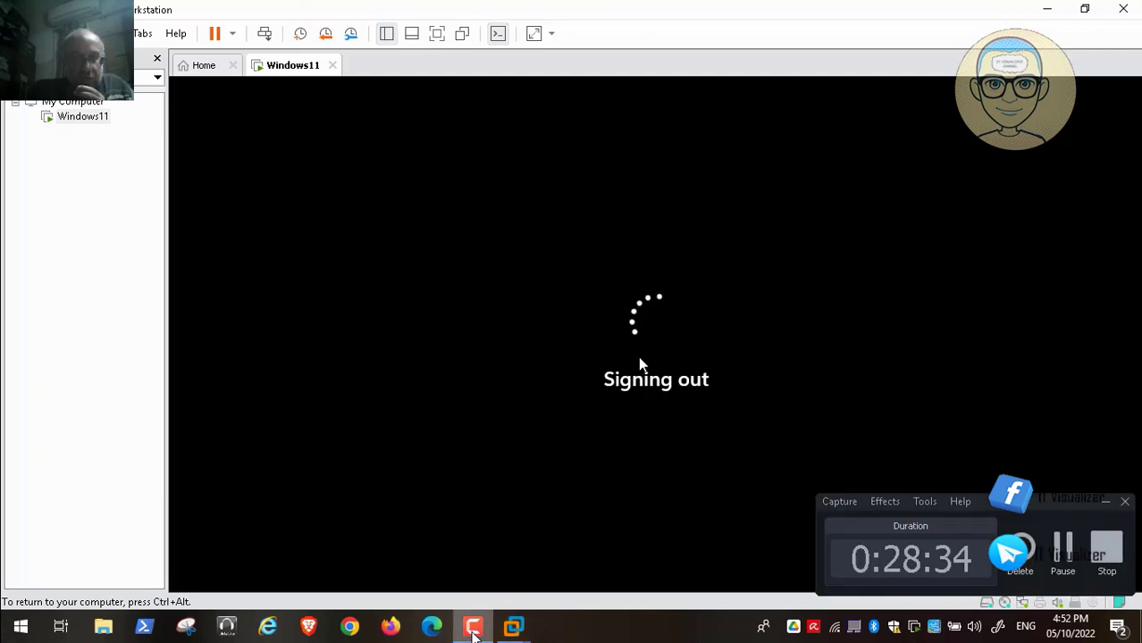
pyautogui.click(1063, 543)
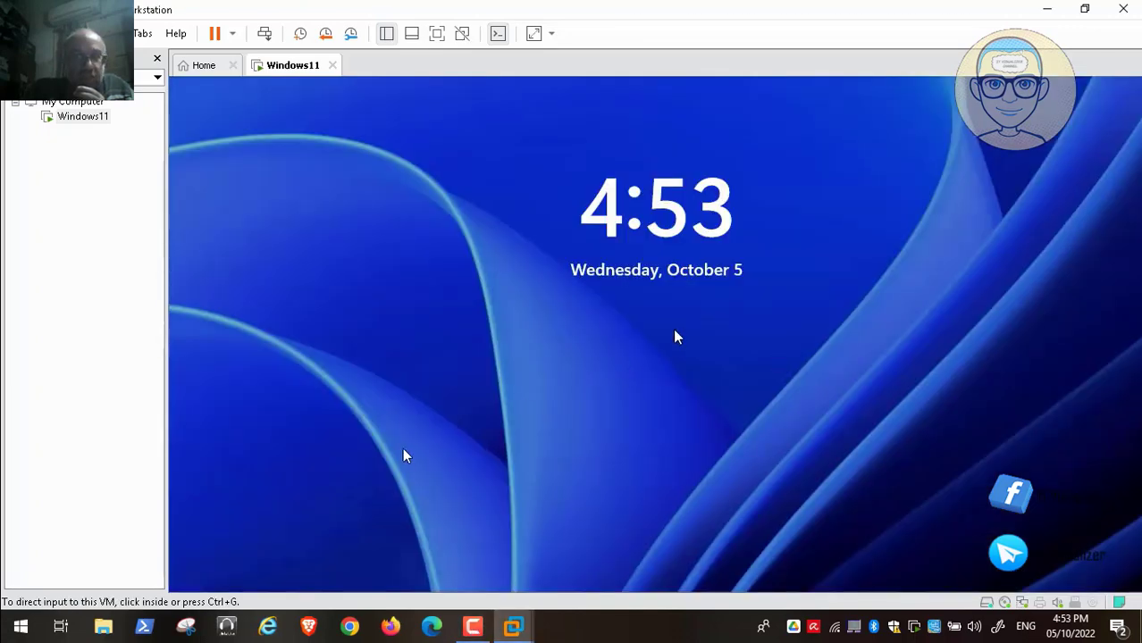
# Dismiss the Windows 11 lock screen and accept the US Department of Defense Warning Statement to reach the sign-in page
pyautogui.click(547, 323)
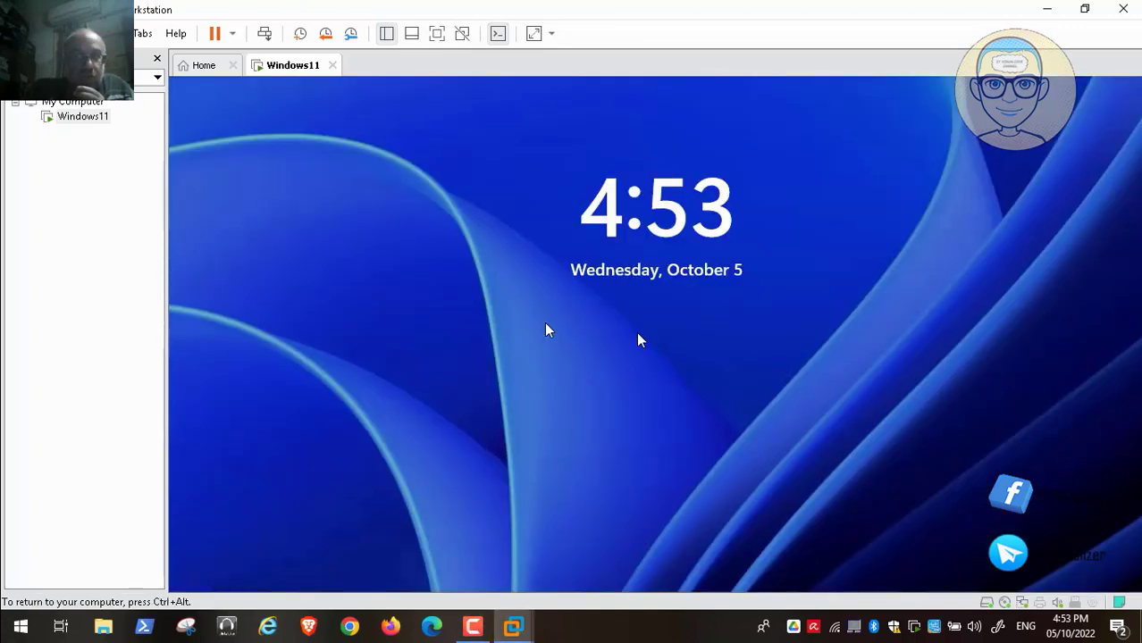
pyautogui.click(683, 301)
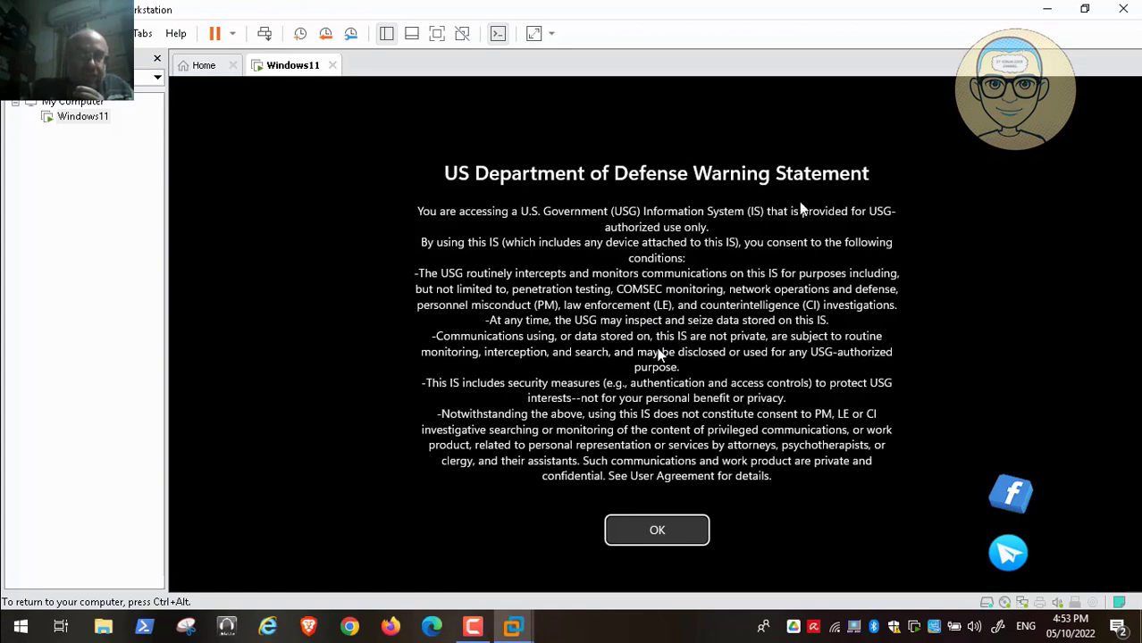
pyautogui.moveTo(107, 594)
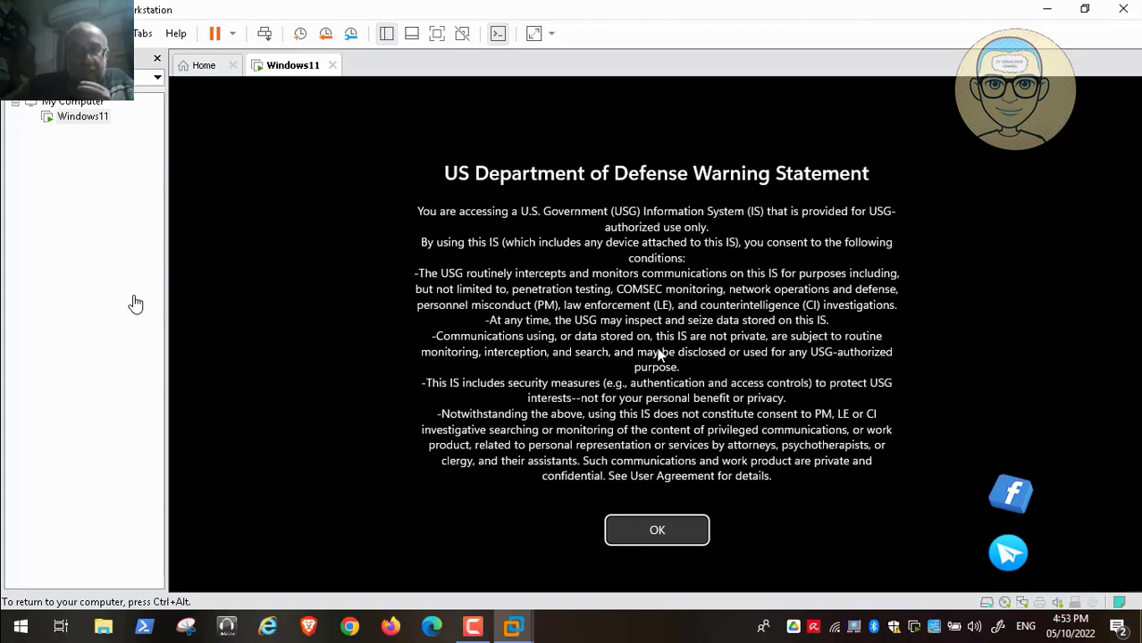
pyautogui.moveTo(353, 632)
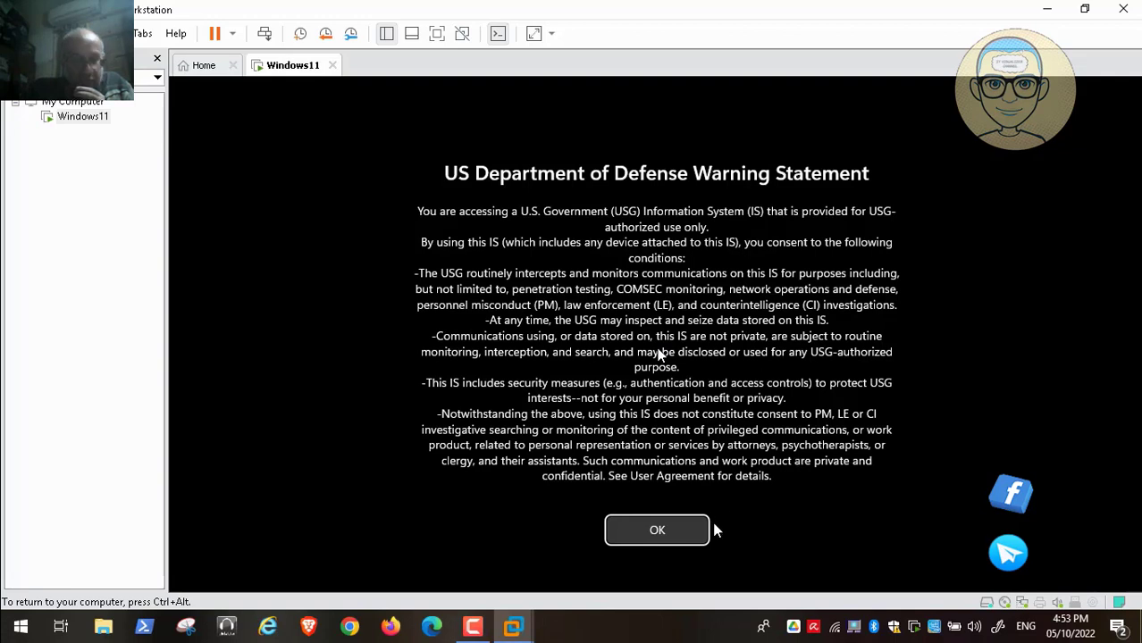
pyautogui.moveTo(882, 608)
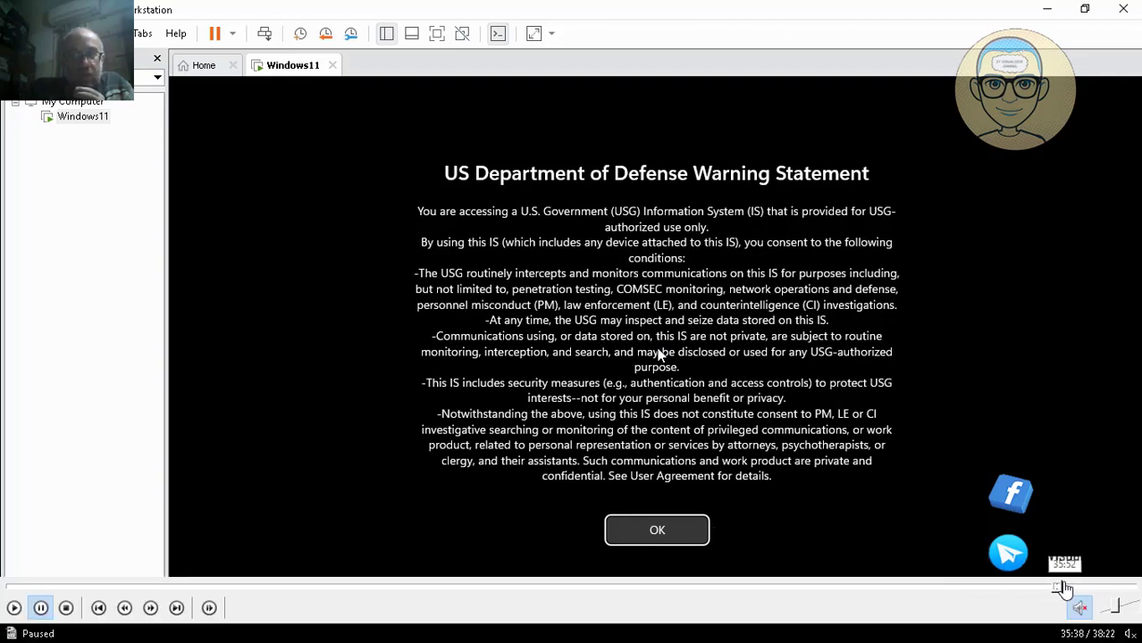
pyautogui.click(14, 607)
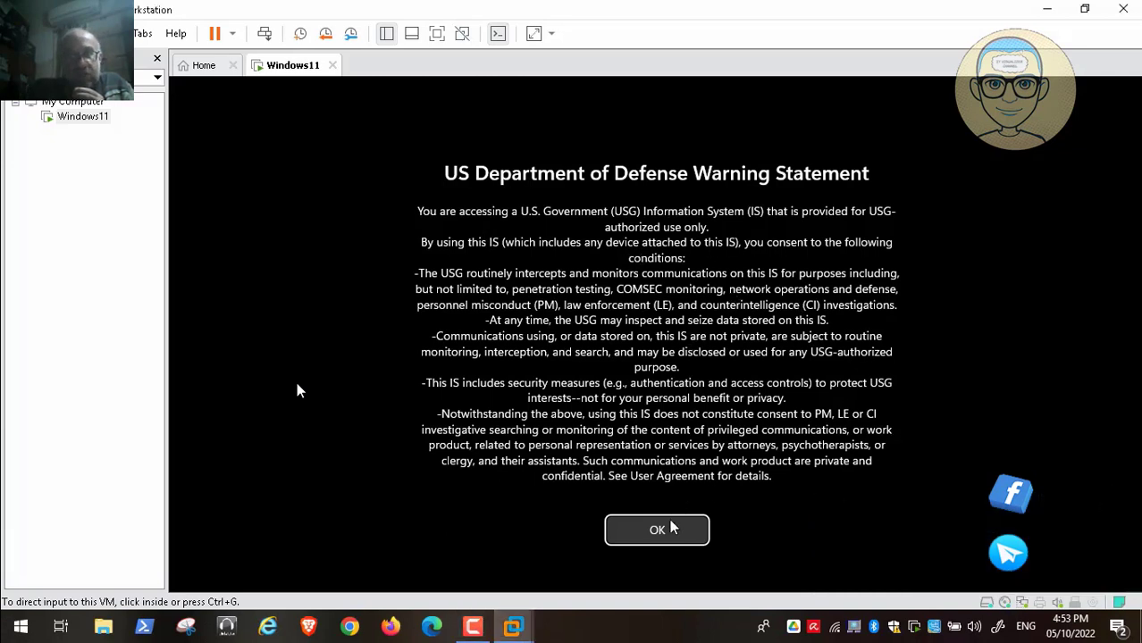
pyautogui.click(655, 532)
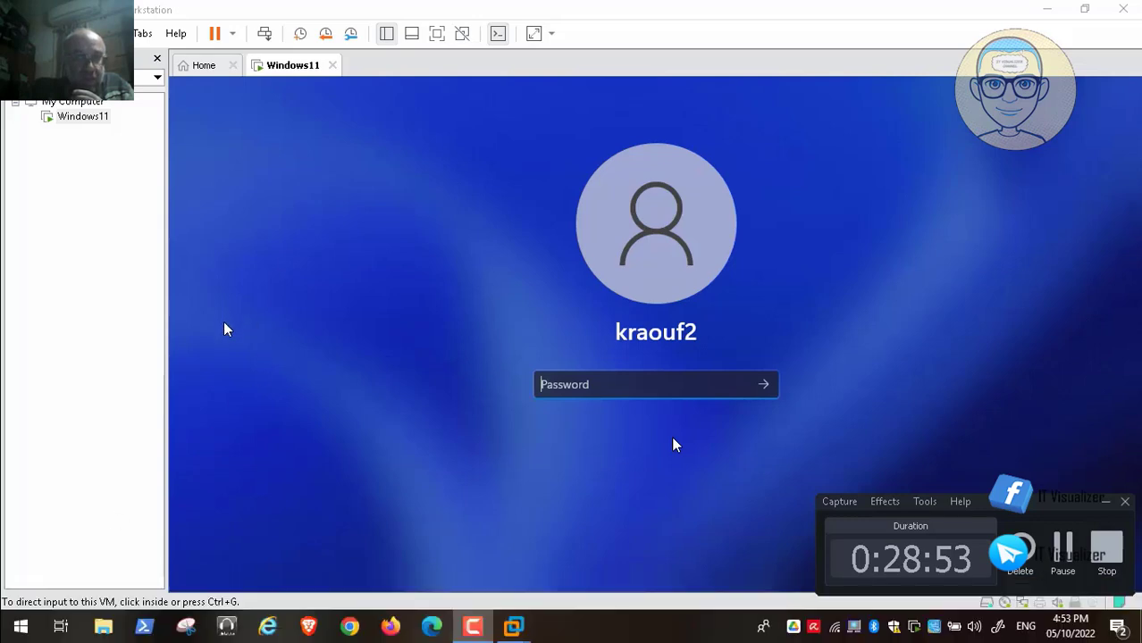
pyautogui.click(9, 609)
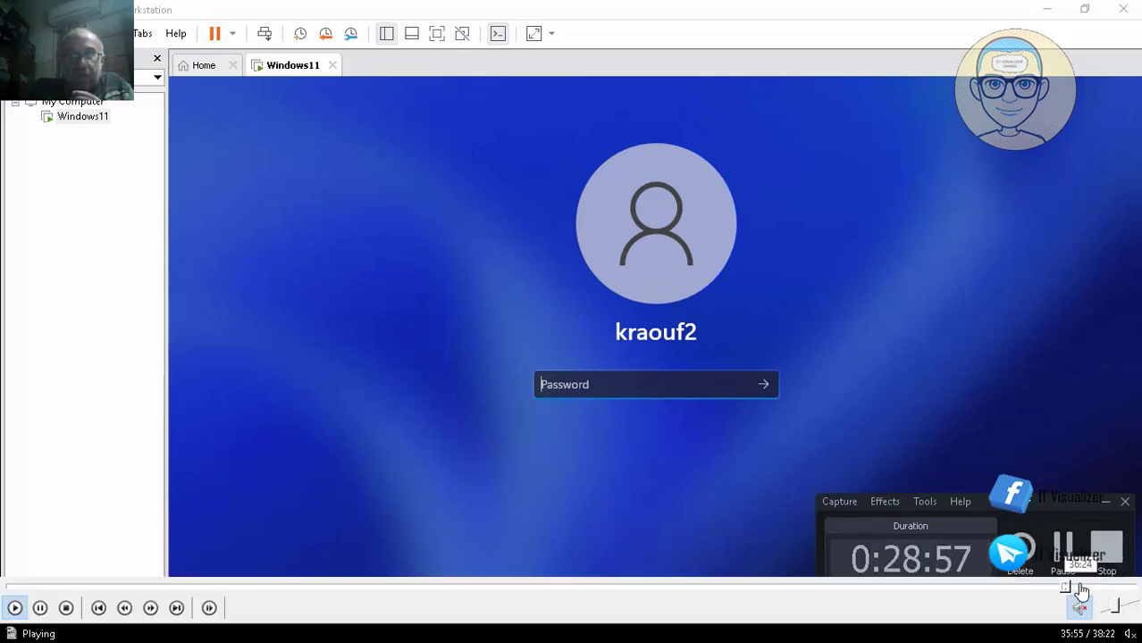
pyautogui.click(1077, 588)
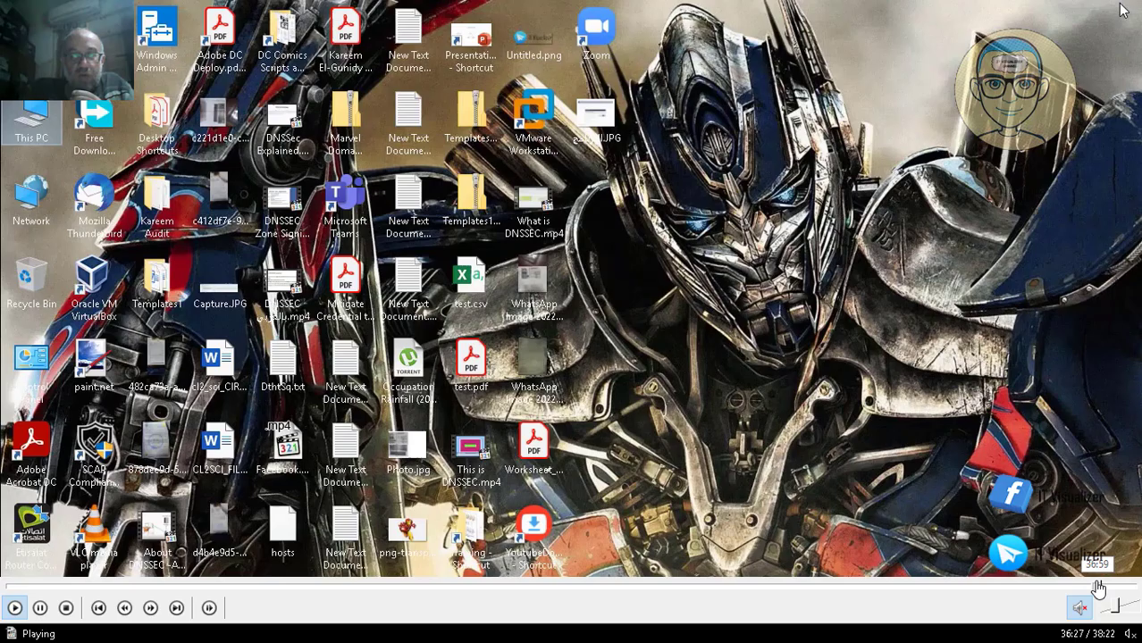
pyautogui.click(1098, 588)
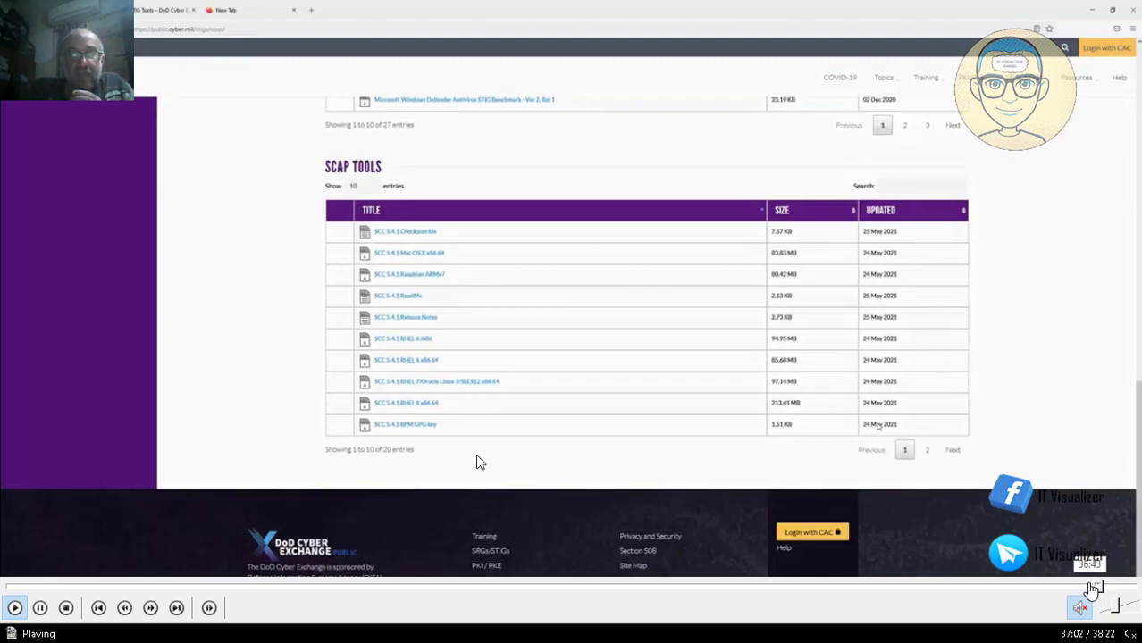
pyautogui.click(1087, 588)
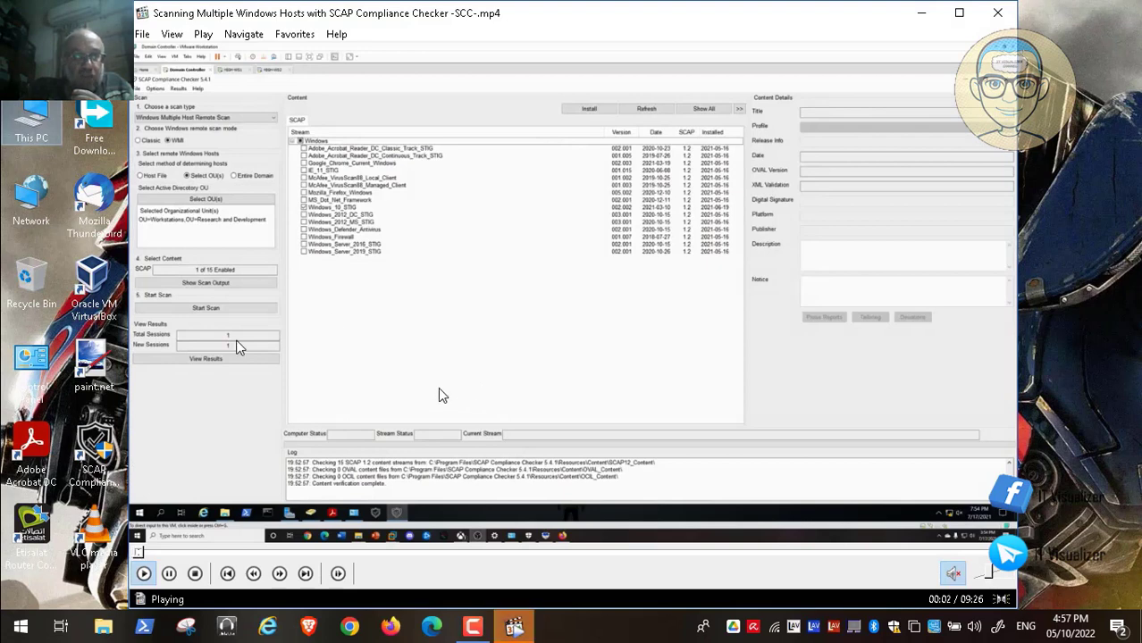
# View the video on scanning multiple Windows hosts with SCC in full screen, skipping ahead to the Active Directory Users and Computers part
pyautogui.doubleClick(392, 391)
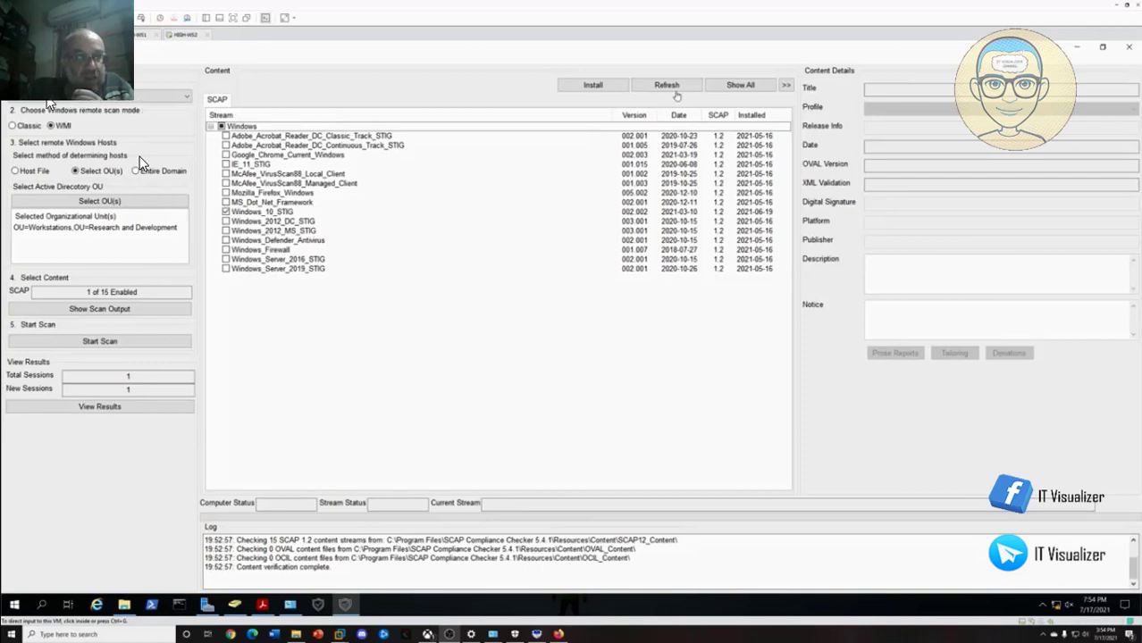
pyautogui.click(14, 609)
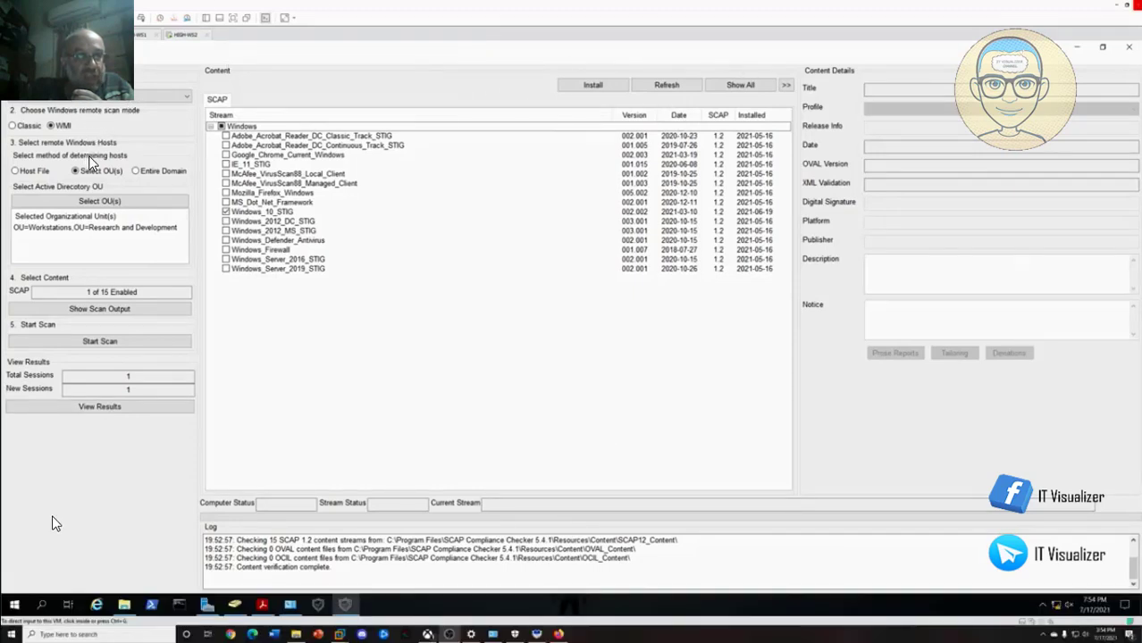
pyautogui.moveTo(42, 600)
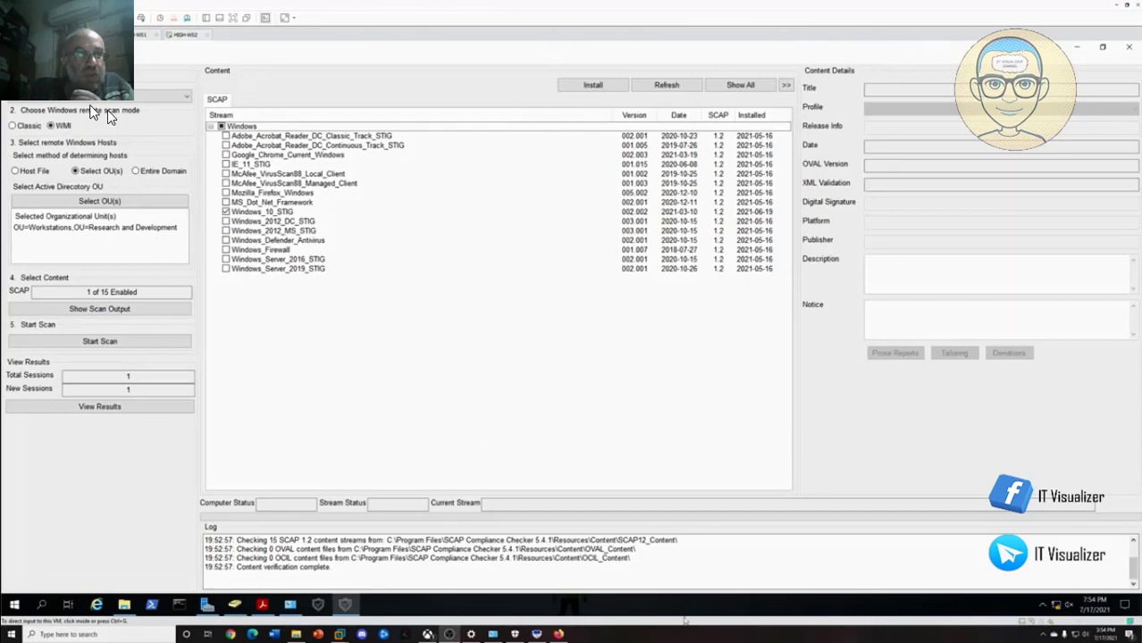
pyautogui.moveTo(42, 612)
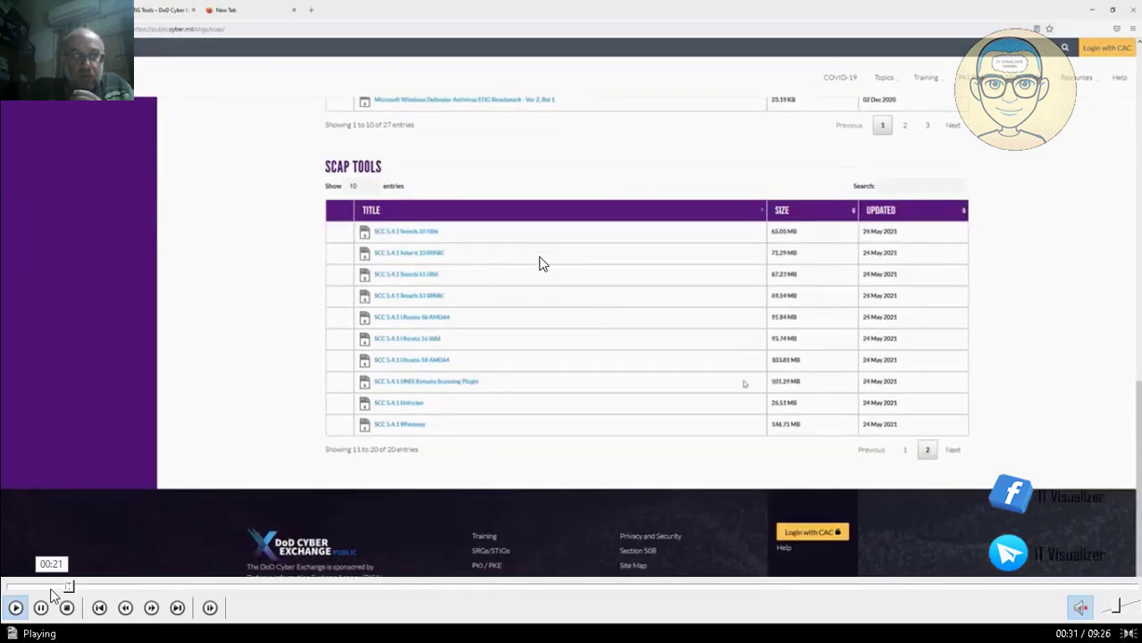
pyautogui.click(100, 587)
pyautogui.click(136, 587)
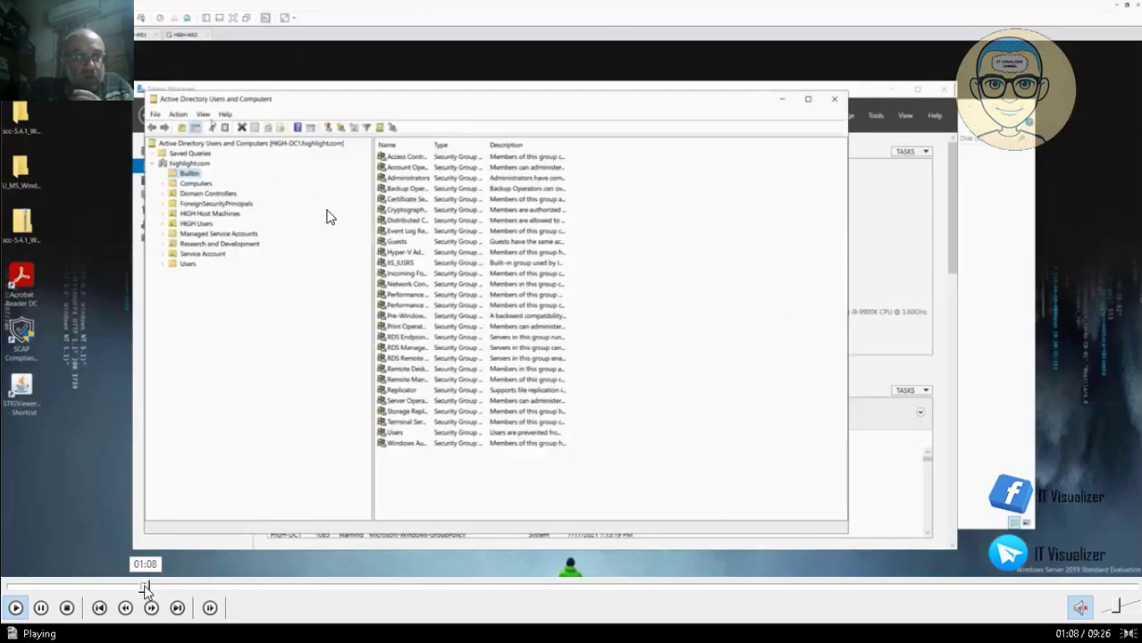
pyautogui.click(140, 587)
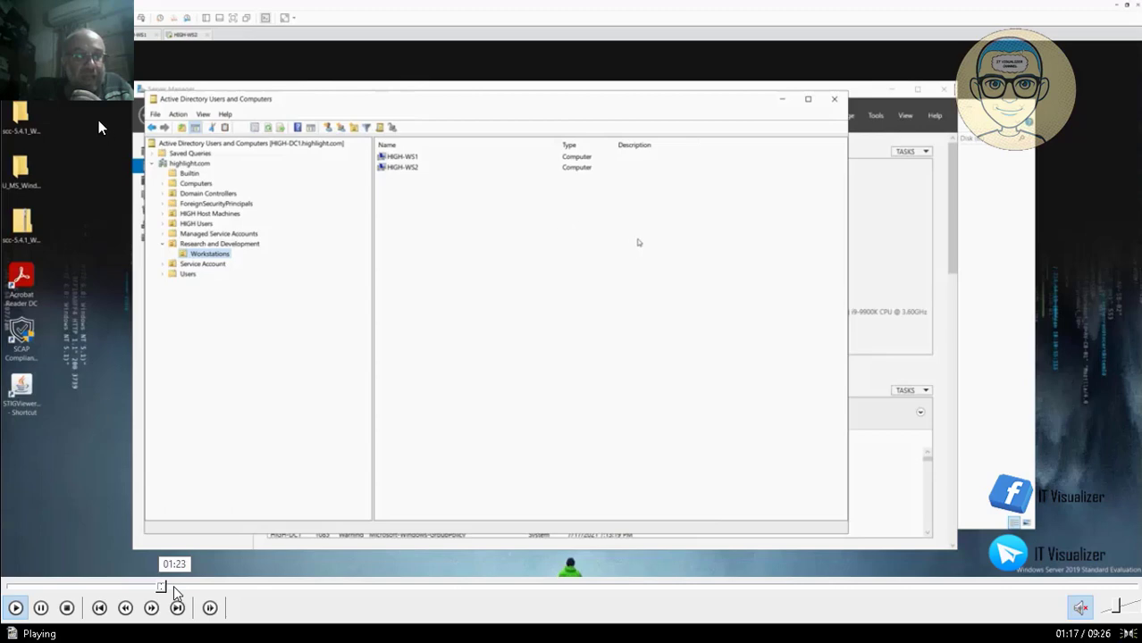
# Skip the video ahead past the Workstations OU and the Command Prompt ping to the Server Manager tools part at about 01:55
pyautogui.click(170, 587)
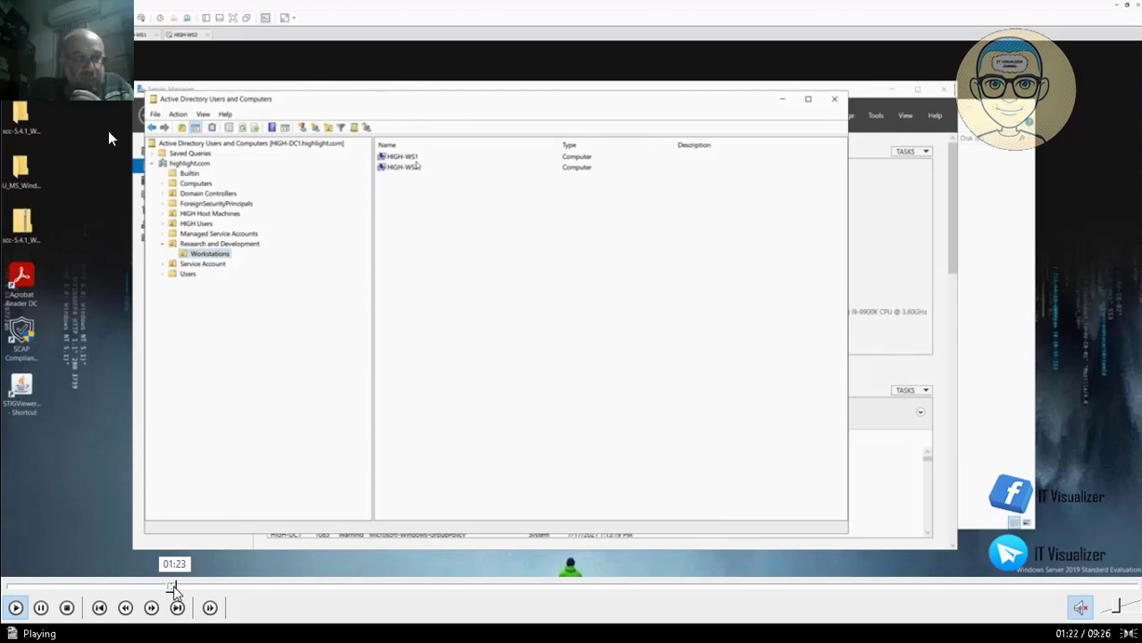
pyautogui.click(188, 587)
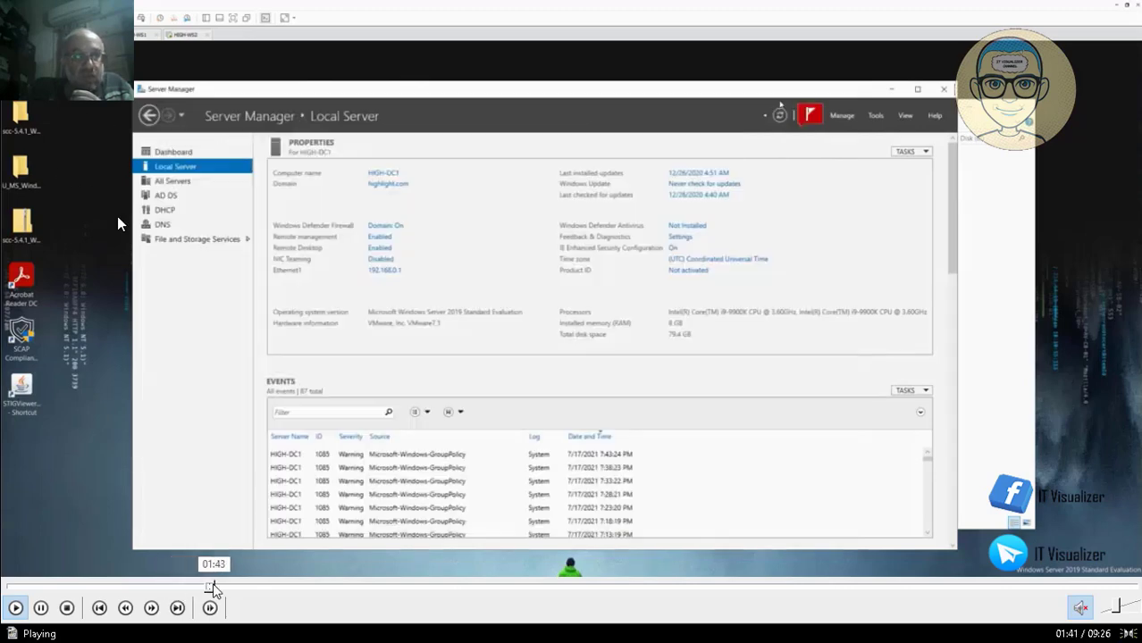
pyautogui.click(211, 587)
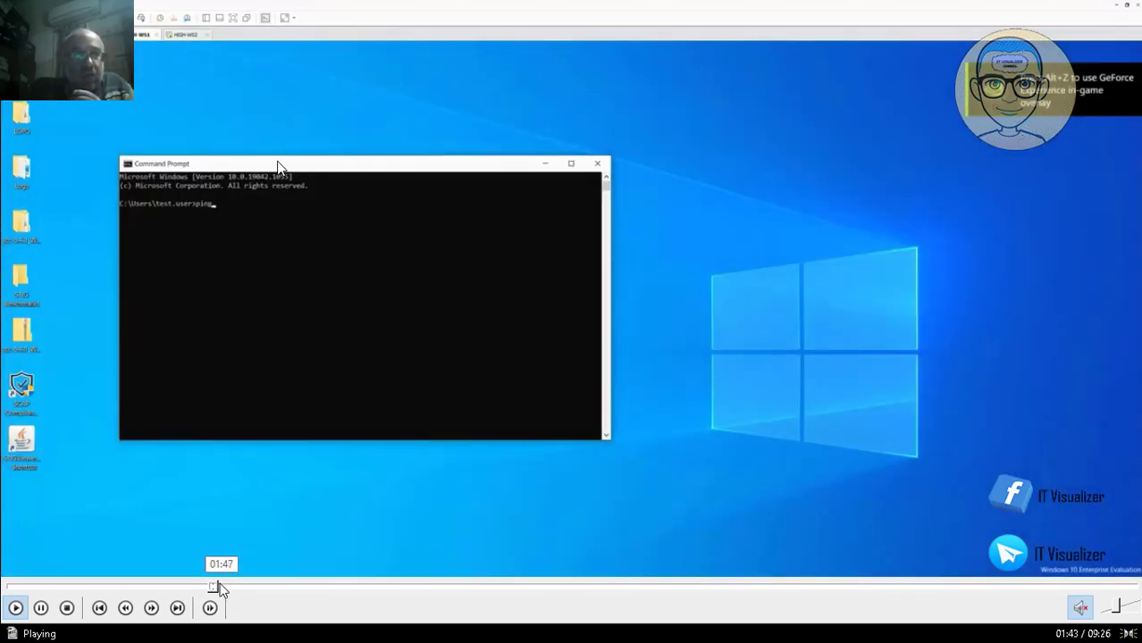
pyautogui.click(211, 588)
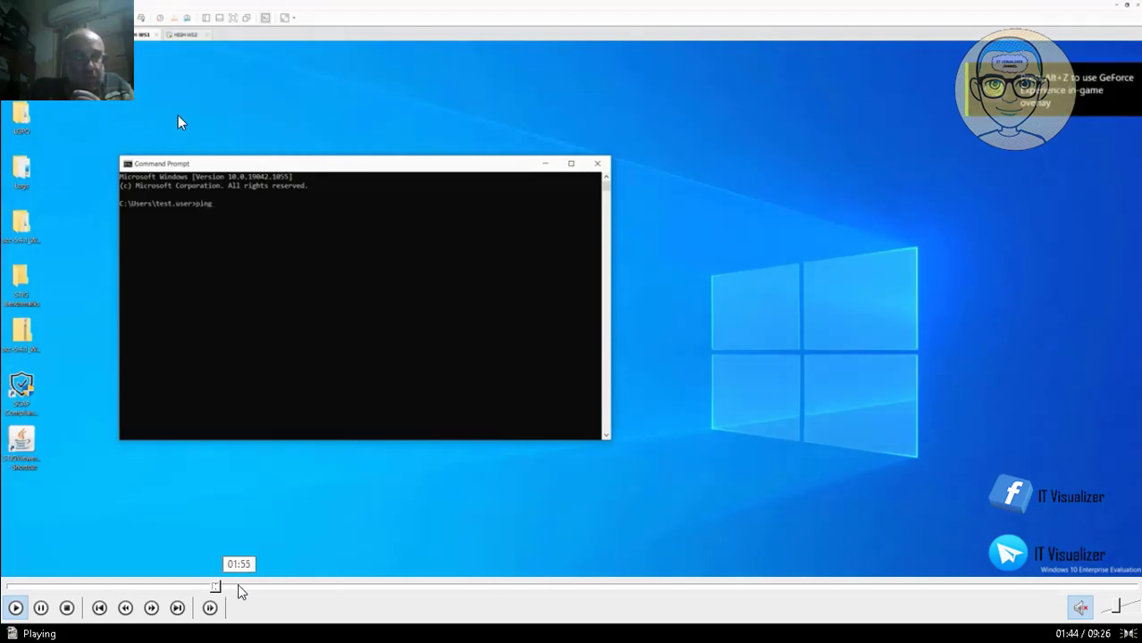
pyautogui.click(239, 589)
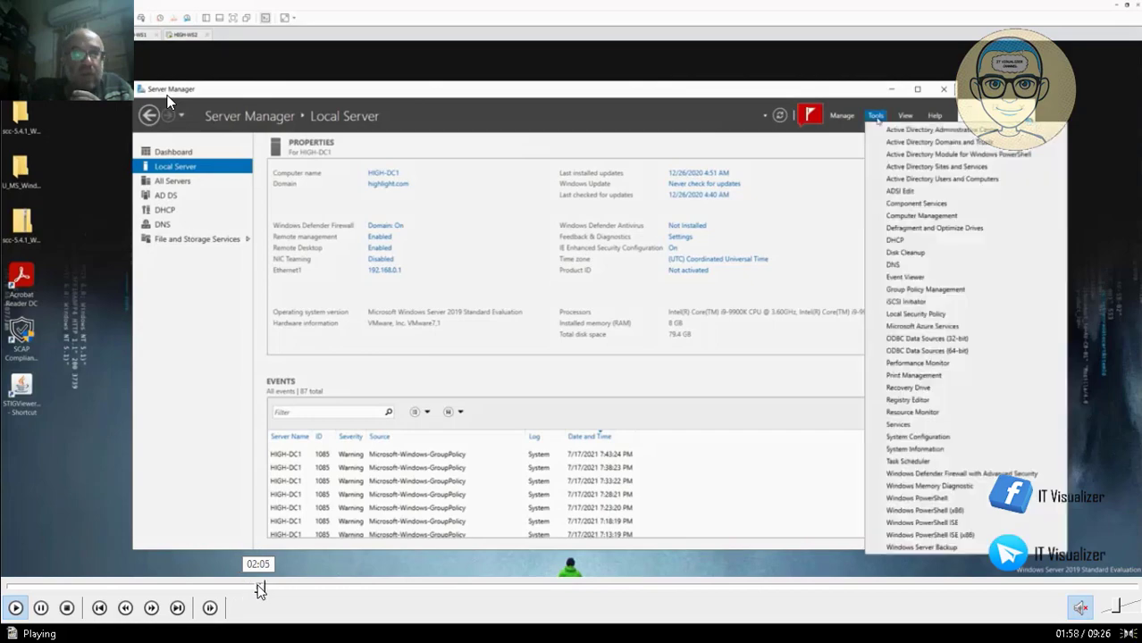
# Skip the video ahead past the SCC user manual's Windows remote scanning troubleshooting section to the SCC scan setup at about 03:11
pyautogui.moveTo(255, 591); pyautogui.dragTo(337, 590)
pyautogui.click(302, 590)
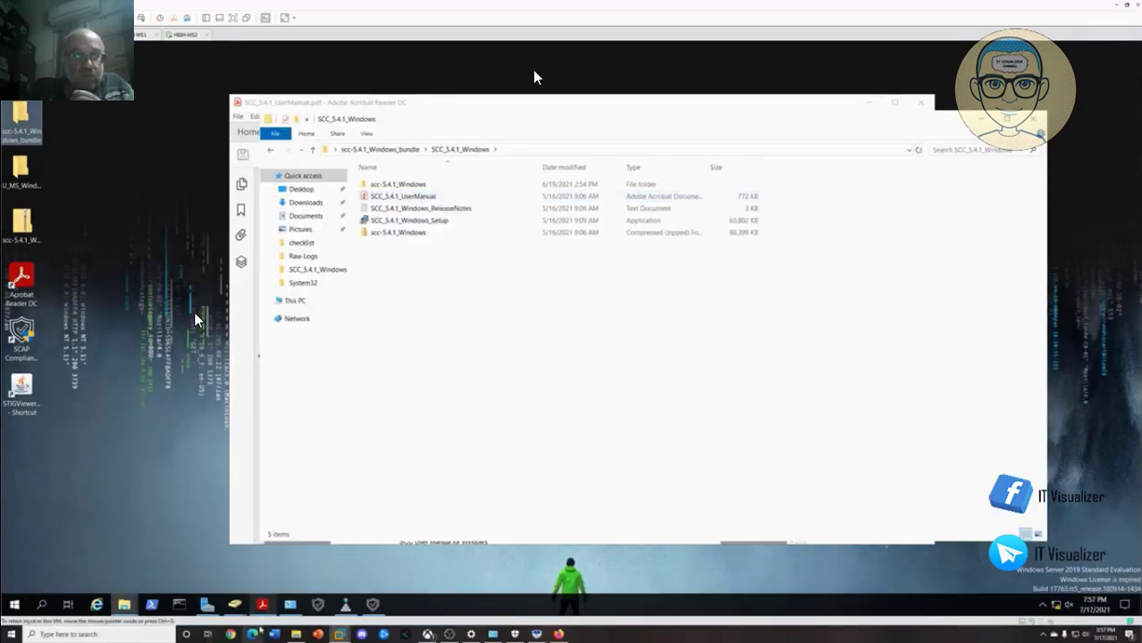
pyautogui.moveTo(362, 607)
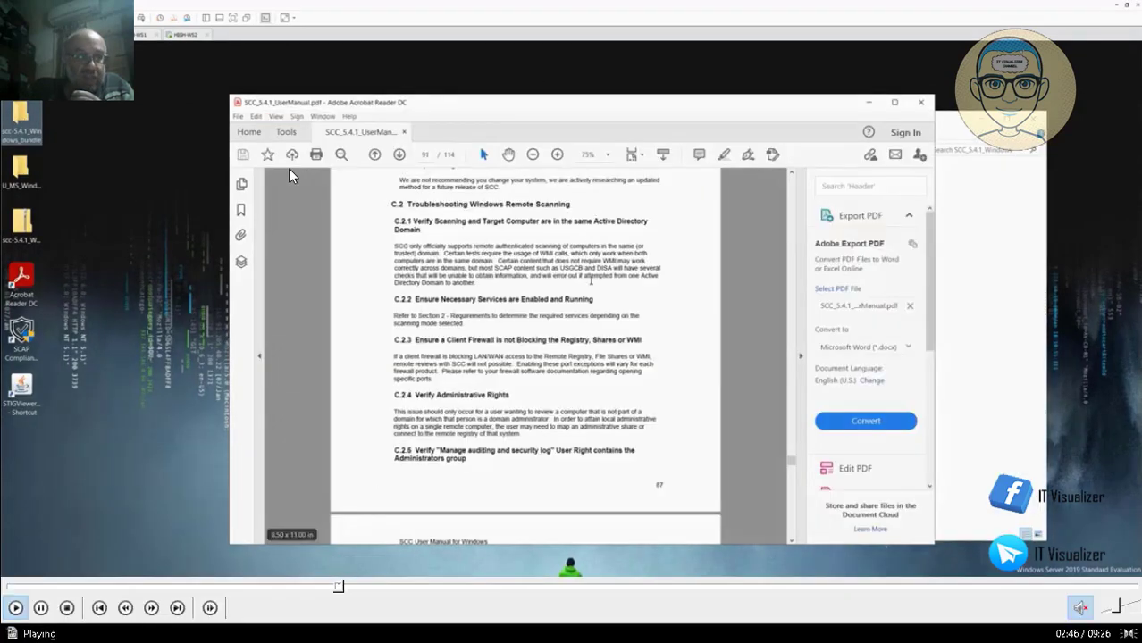
pyautogui.click(362, 587)
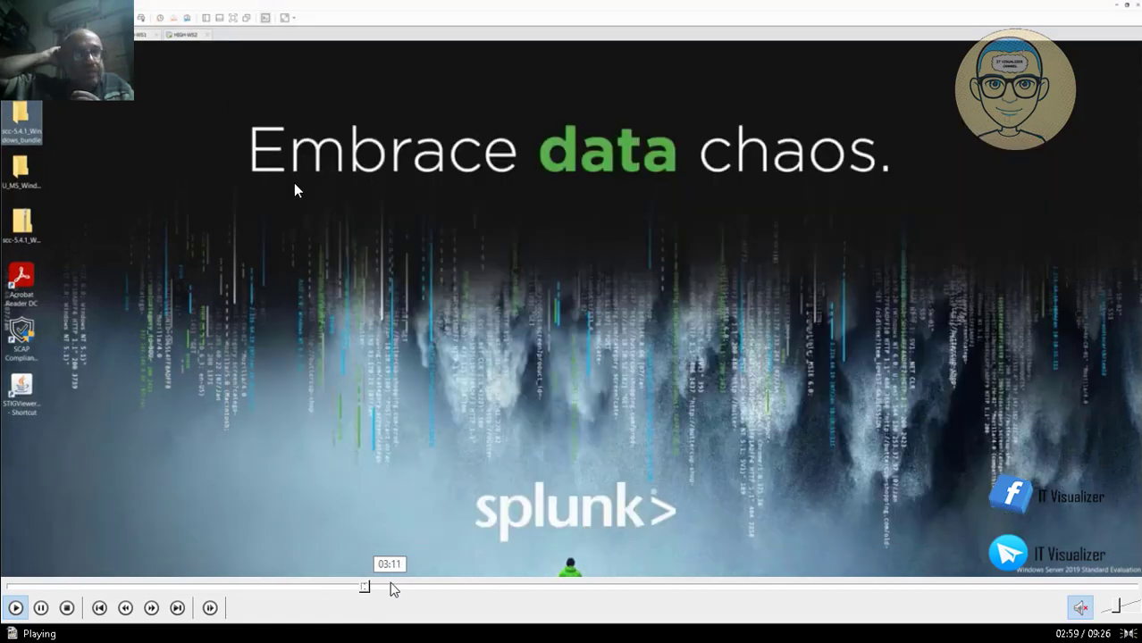
pyautogui.click(389, 588)
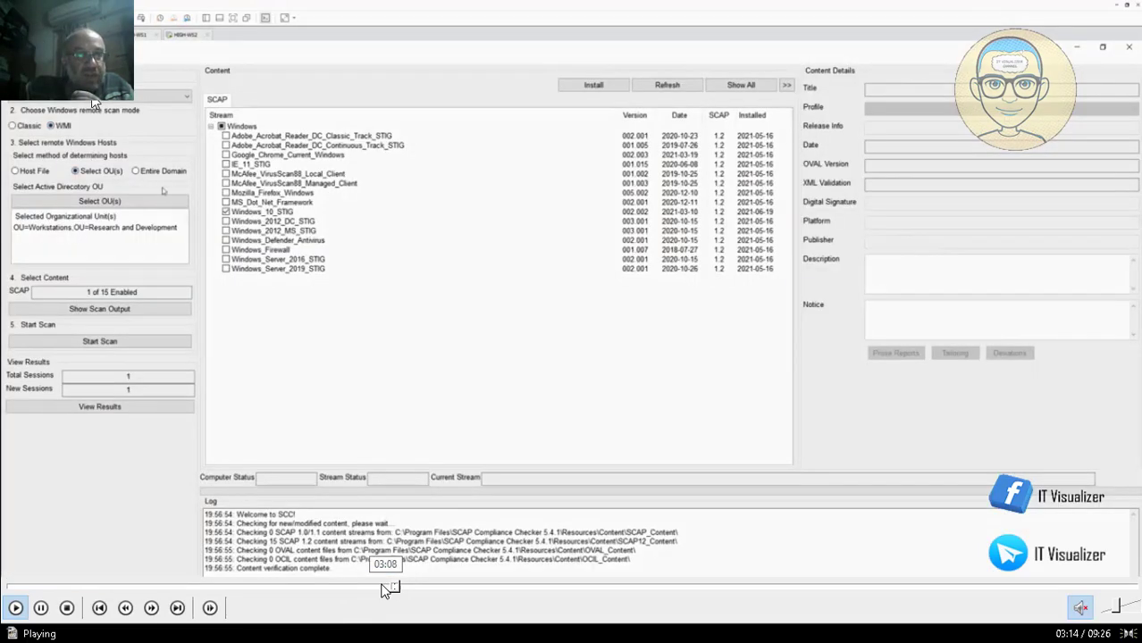
# Rewind to the SCC scan type list, pause the video there, and replay it from about 02:57
pyautogui.click(374, 588)
pyautogui.click(372, 588)
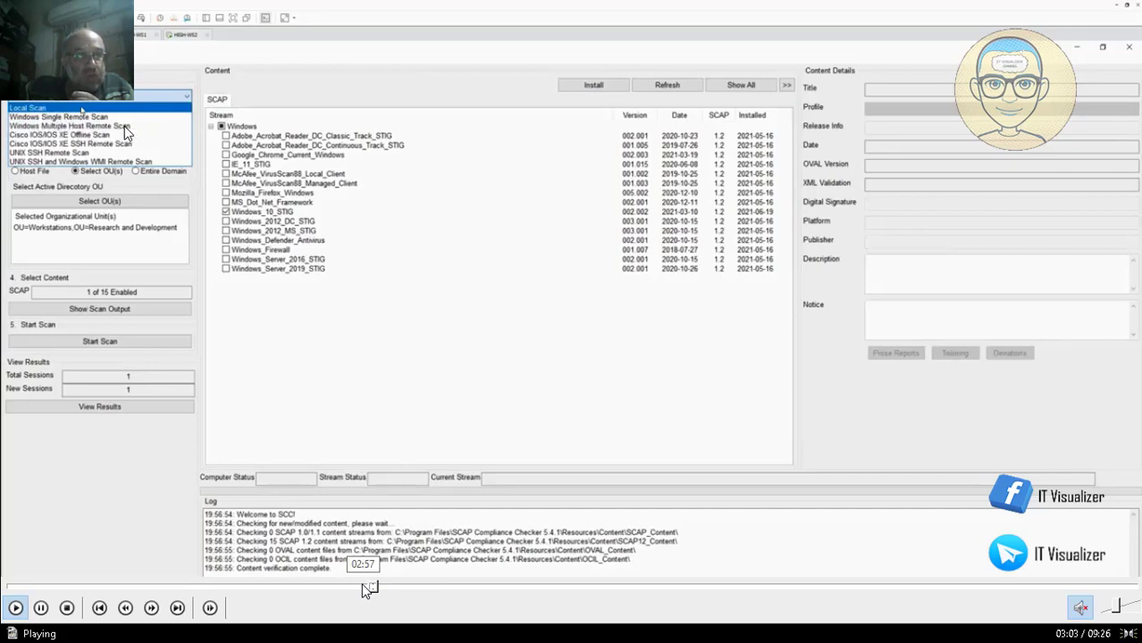
pyautogui.click(41, 608)
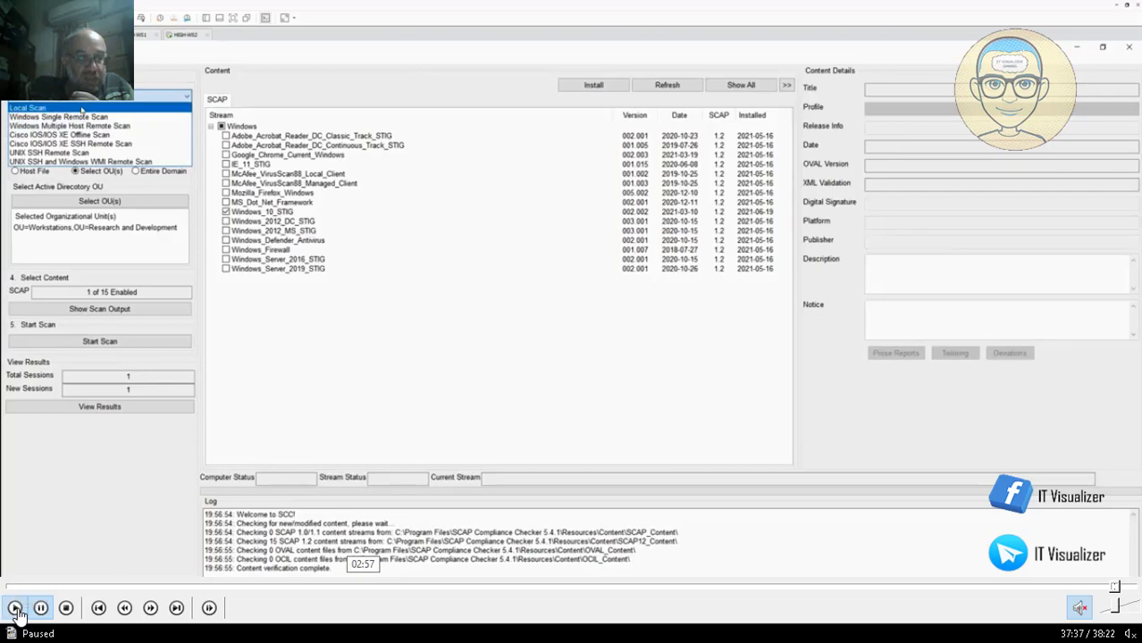
pyautogui.click(15, 610)
pyautogui.click(362, 587)
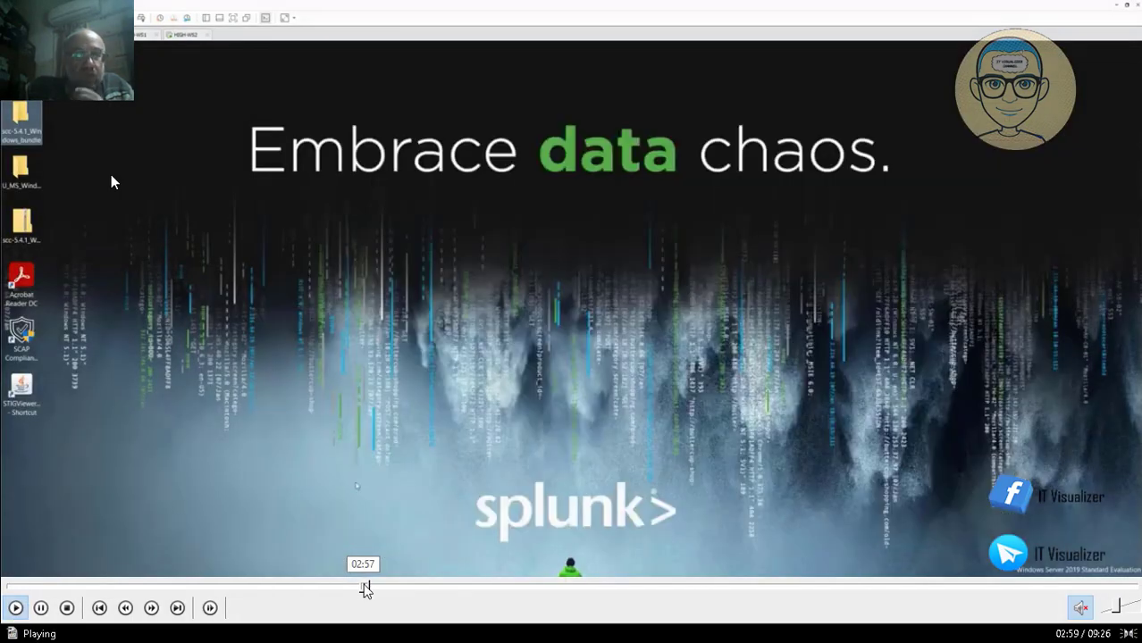